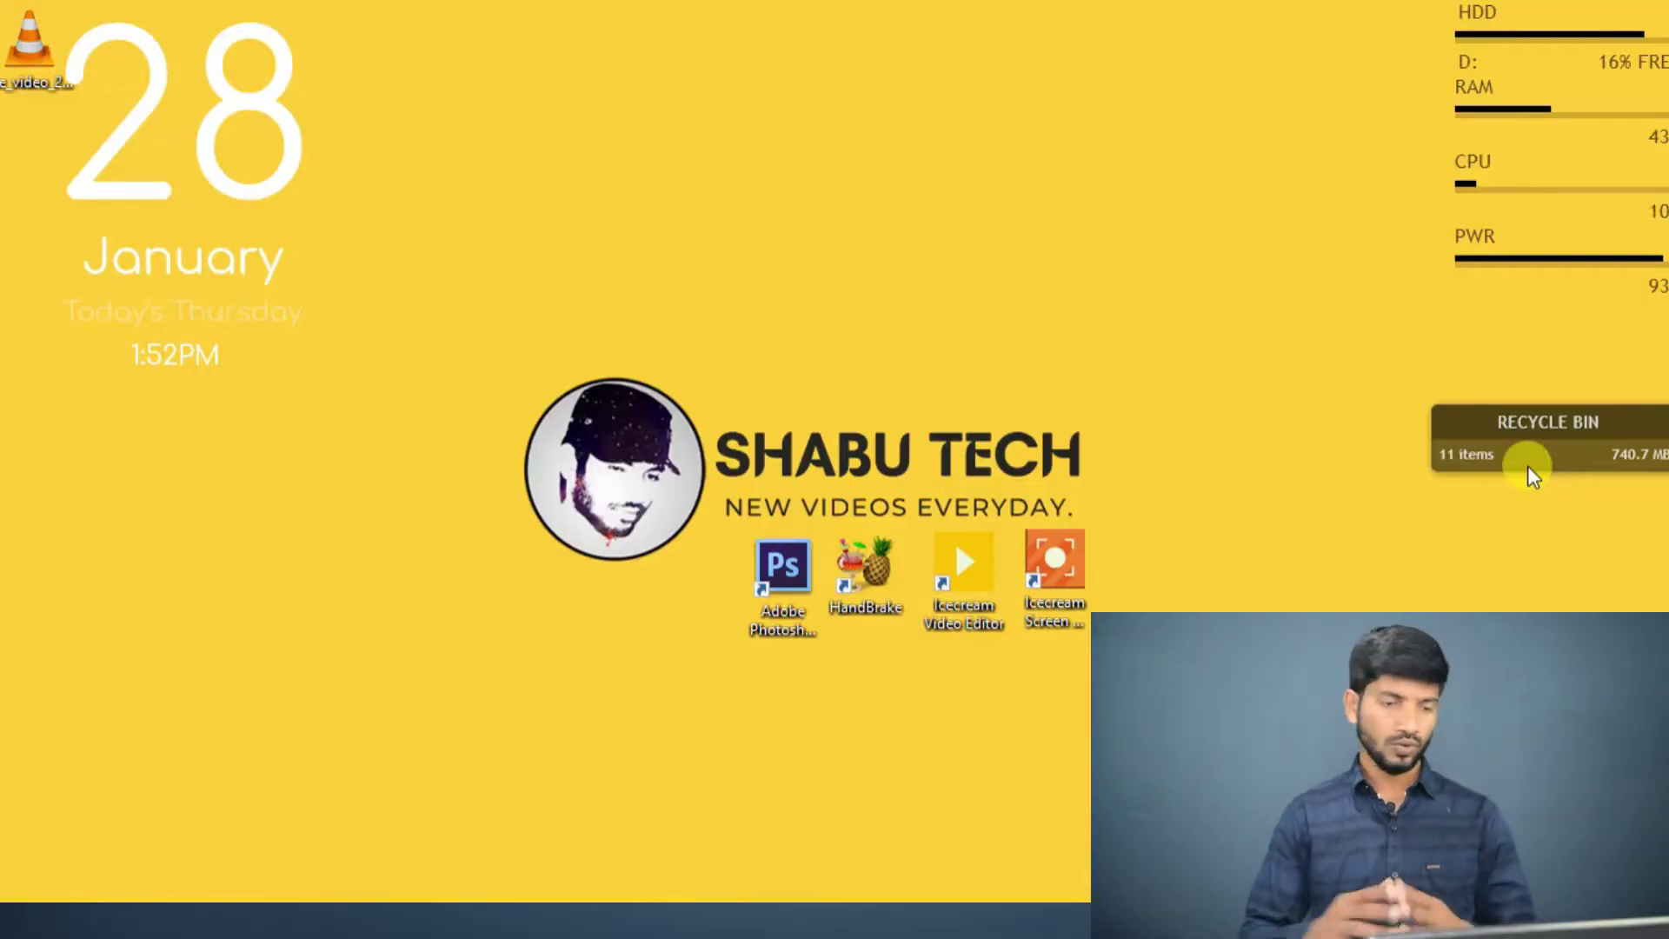
# Step: Launch a new Chrome window and load canva.com by typing 'canva.com' in the address bar
pyautogui.click(487, 920)
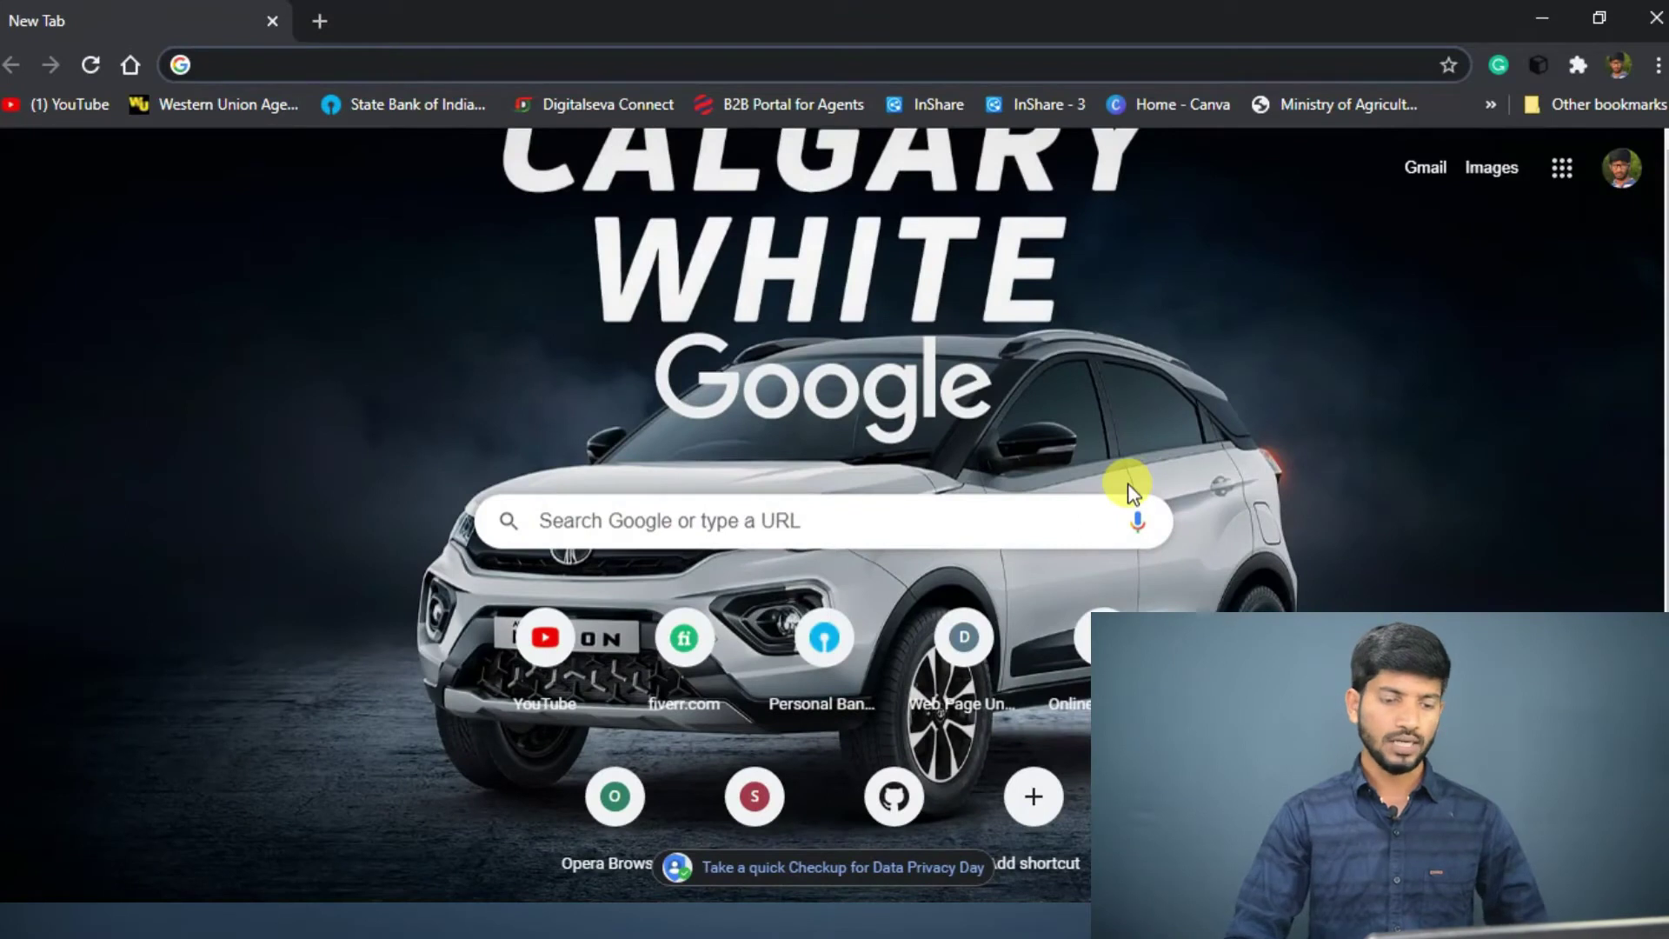
pyautogui.write('canva.com')
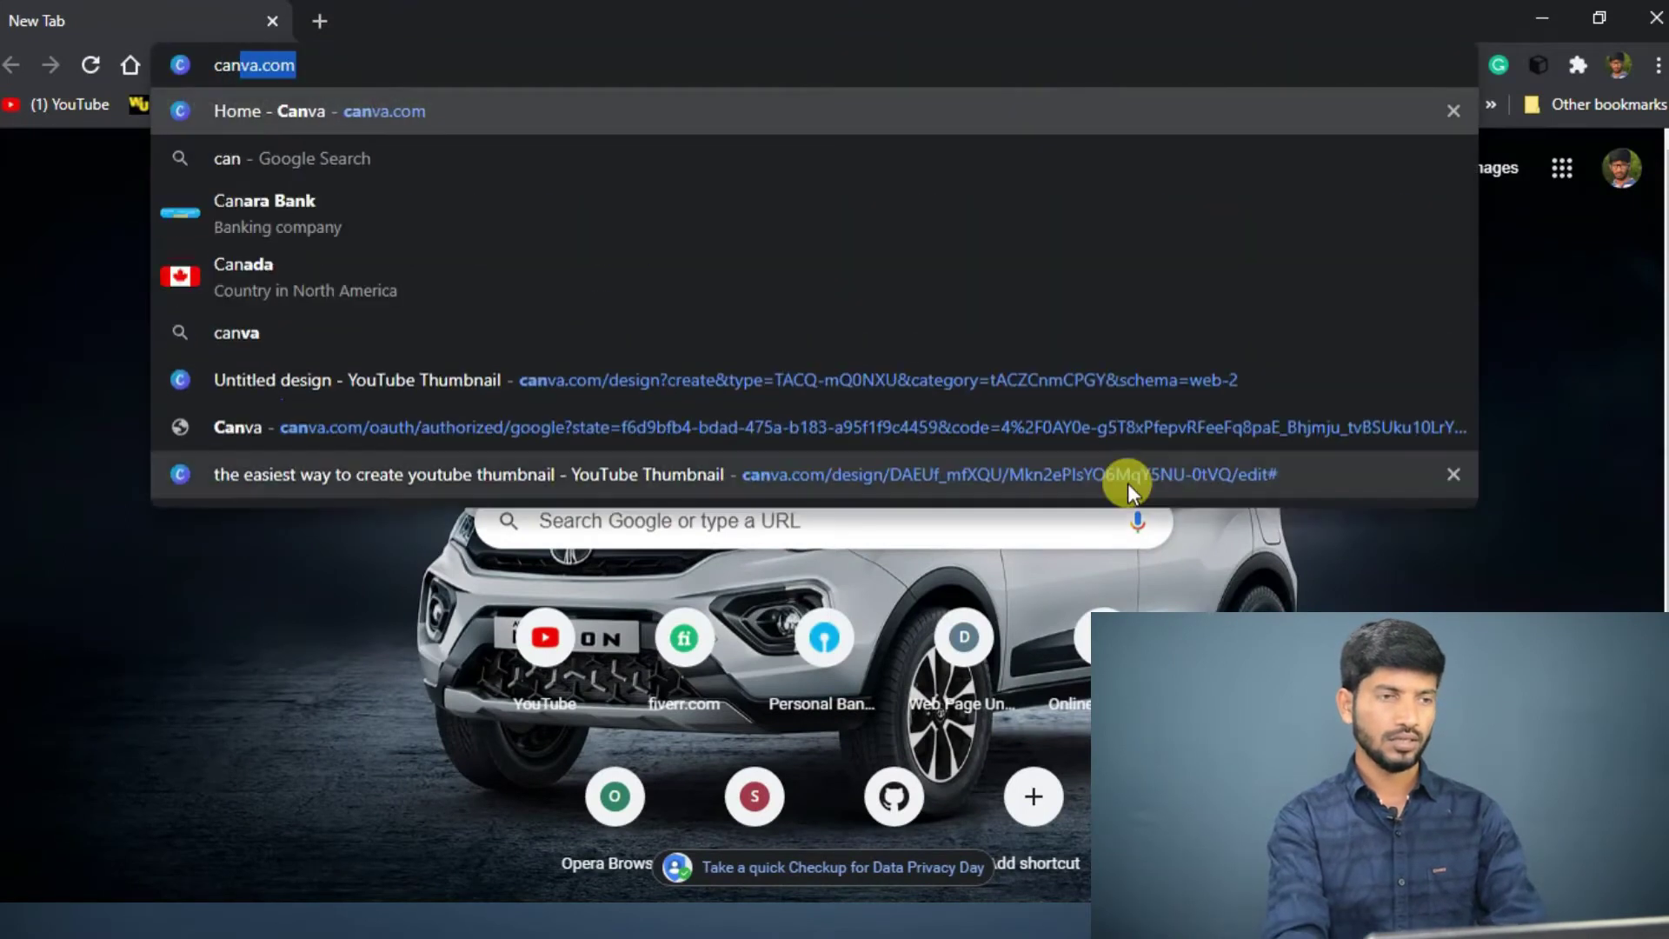
pyautogui.press('Return')
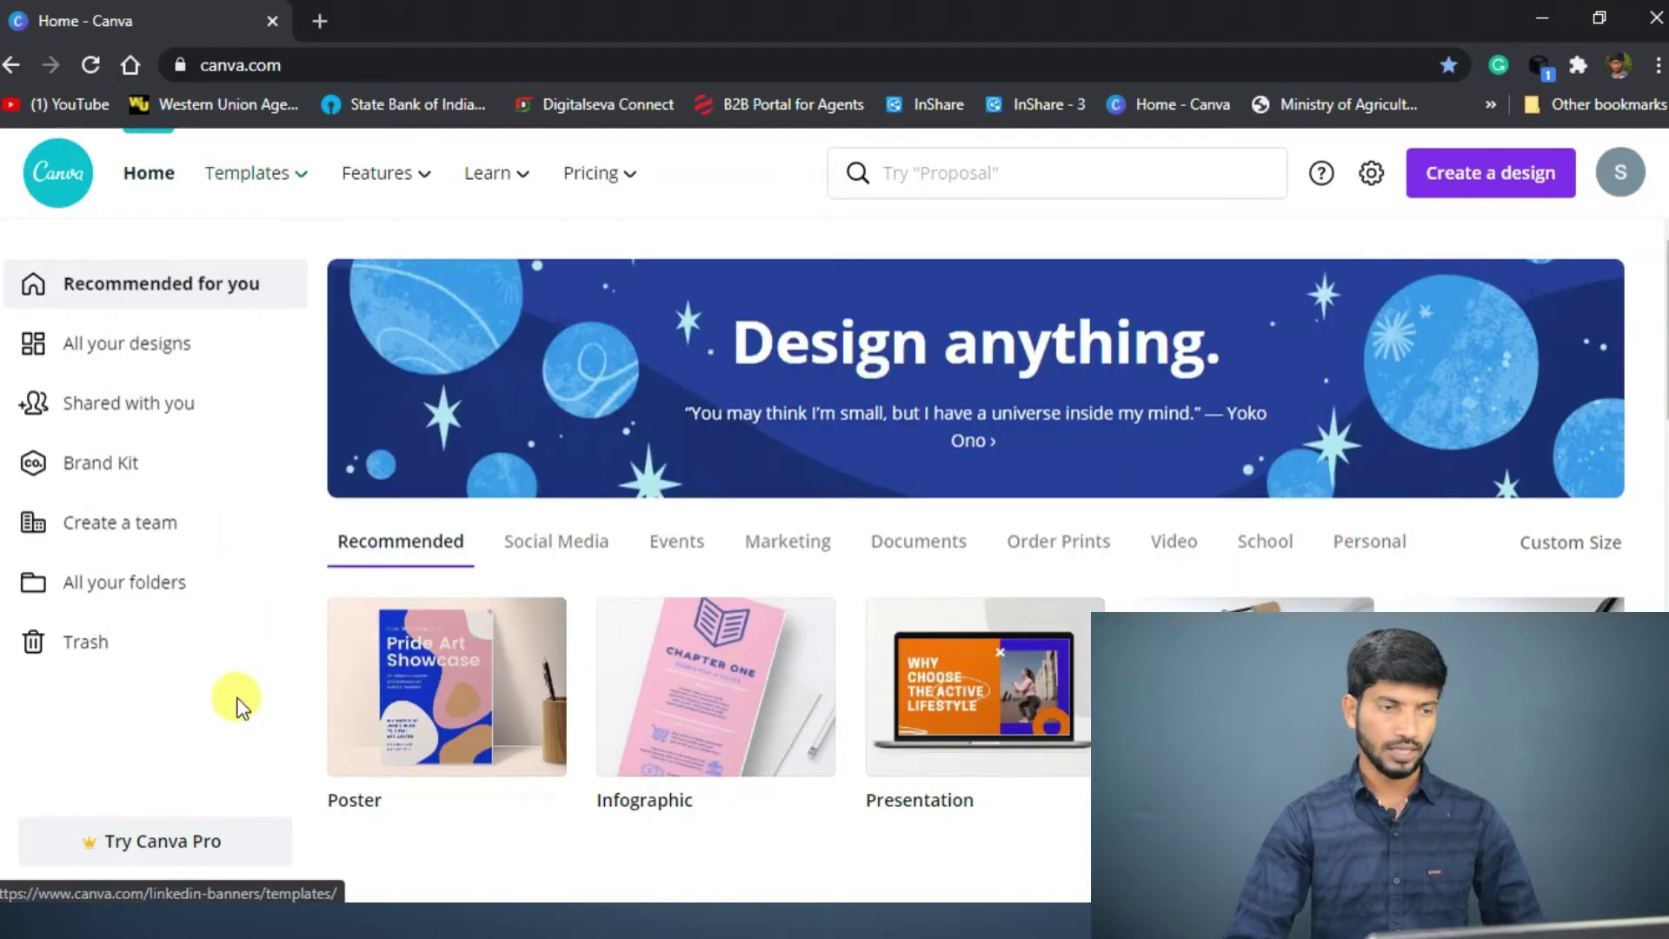
# Step: Advance the Recommended carousel twice to show A4 Document, Graph and Newsletter
pyautogui.scroll(-1, 548, 617)
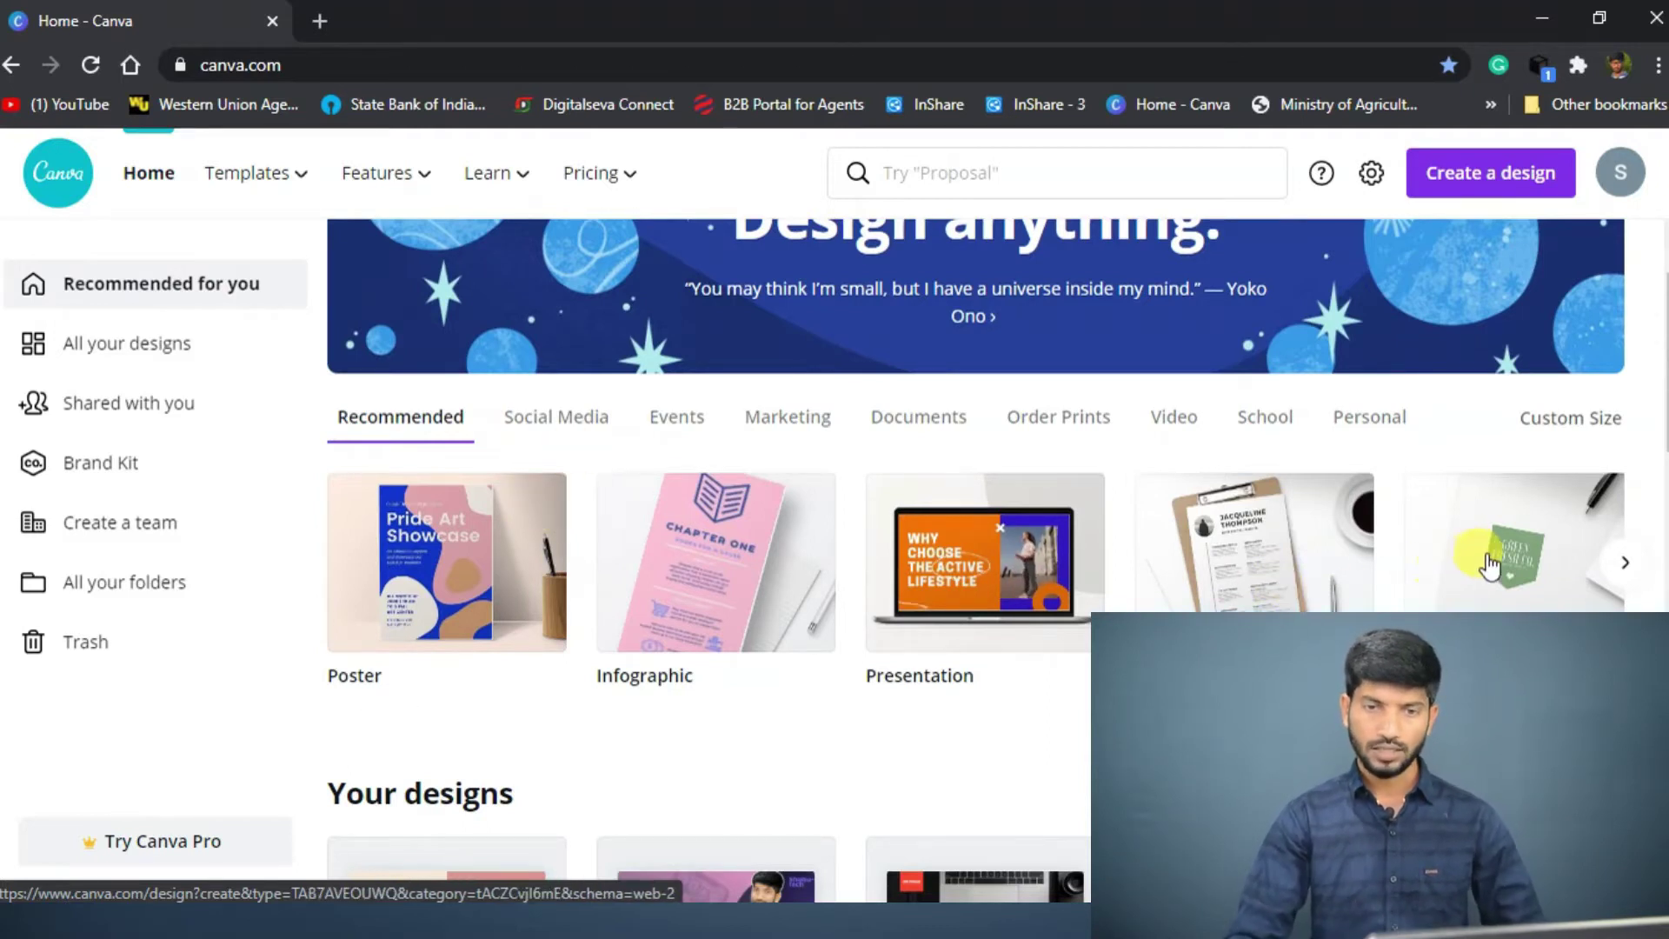
pyautogui.click(1625, 562)
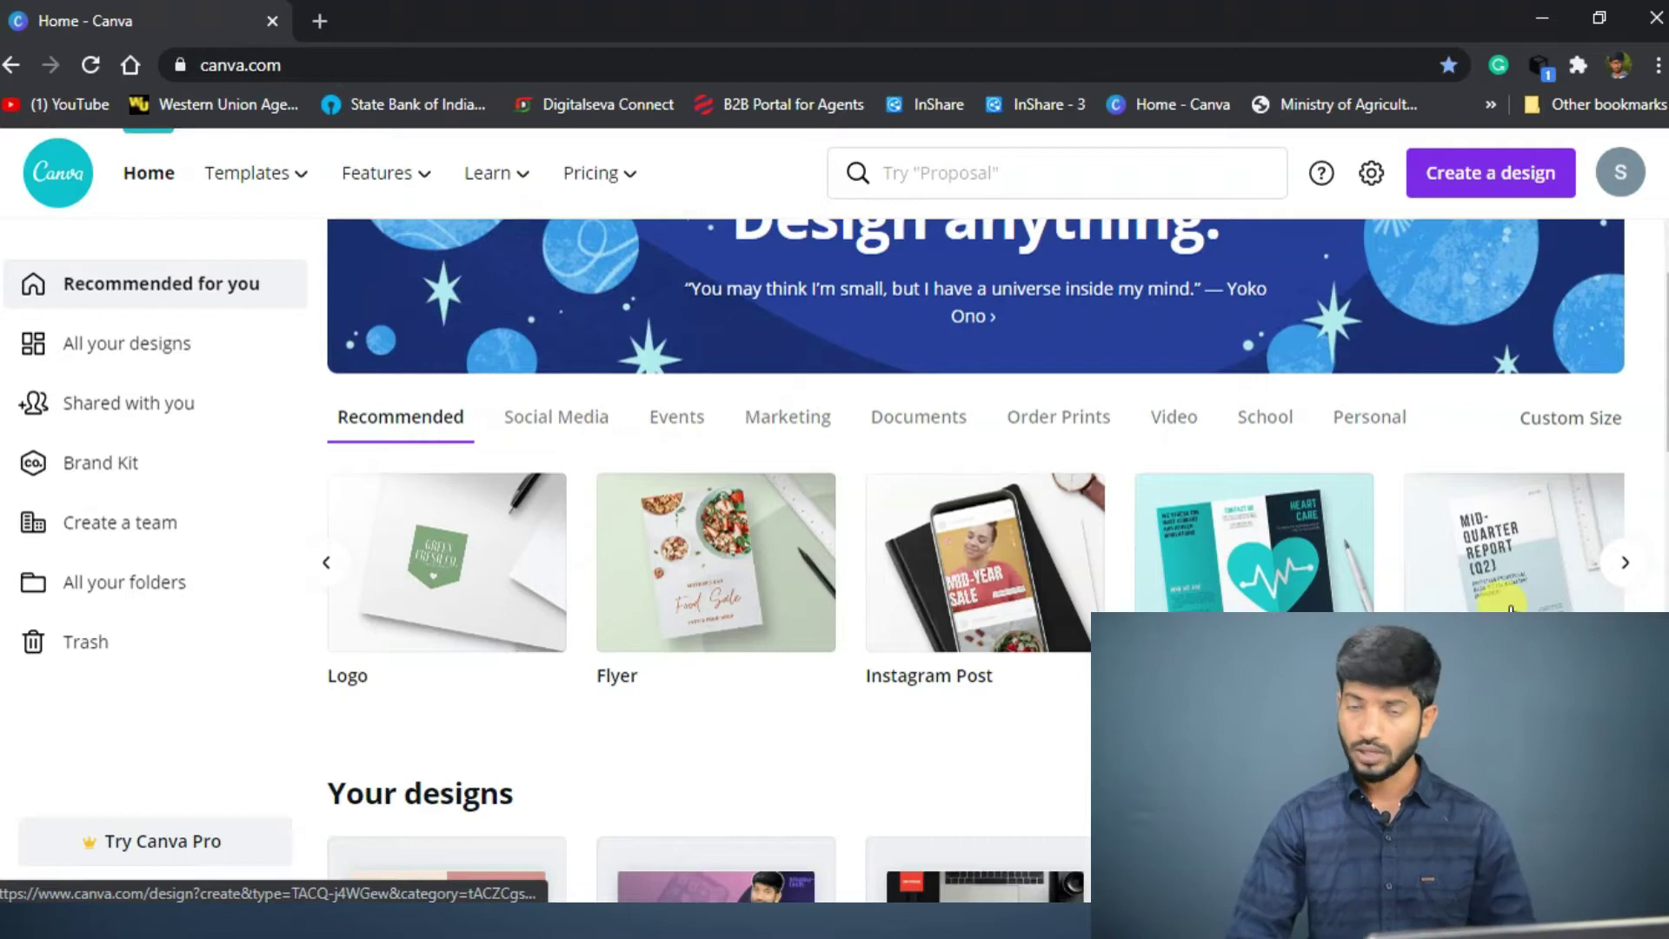
pyautogui.click(1635, 570)
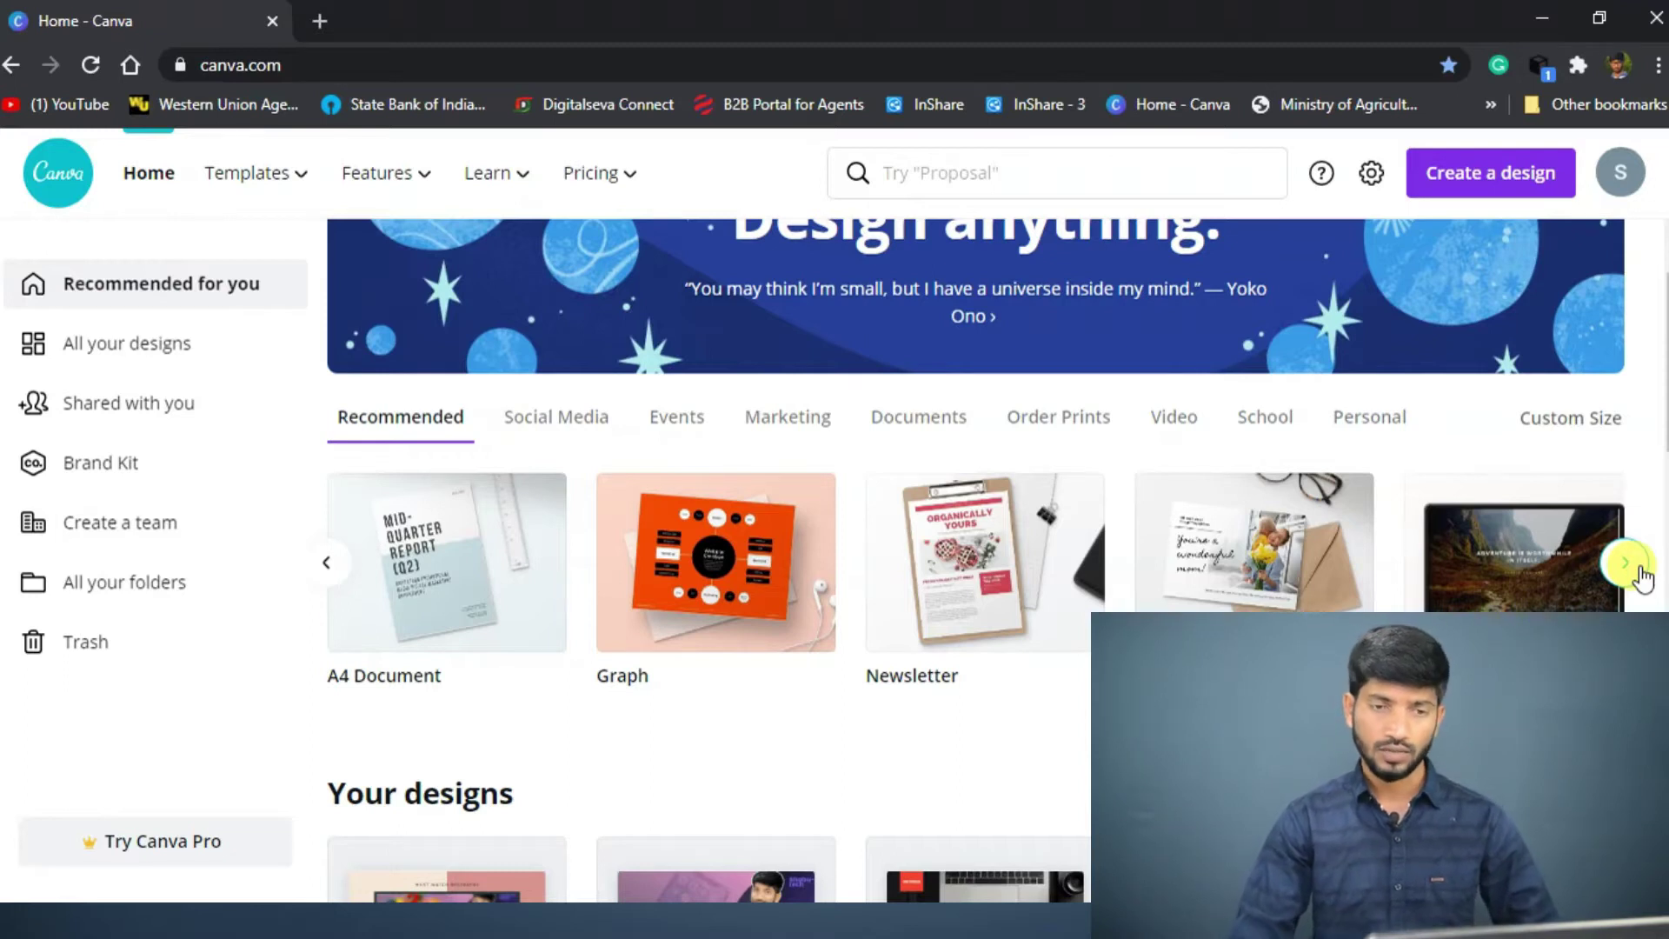
pyautogui.scroll(2, 1642, 576)
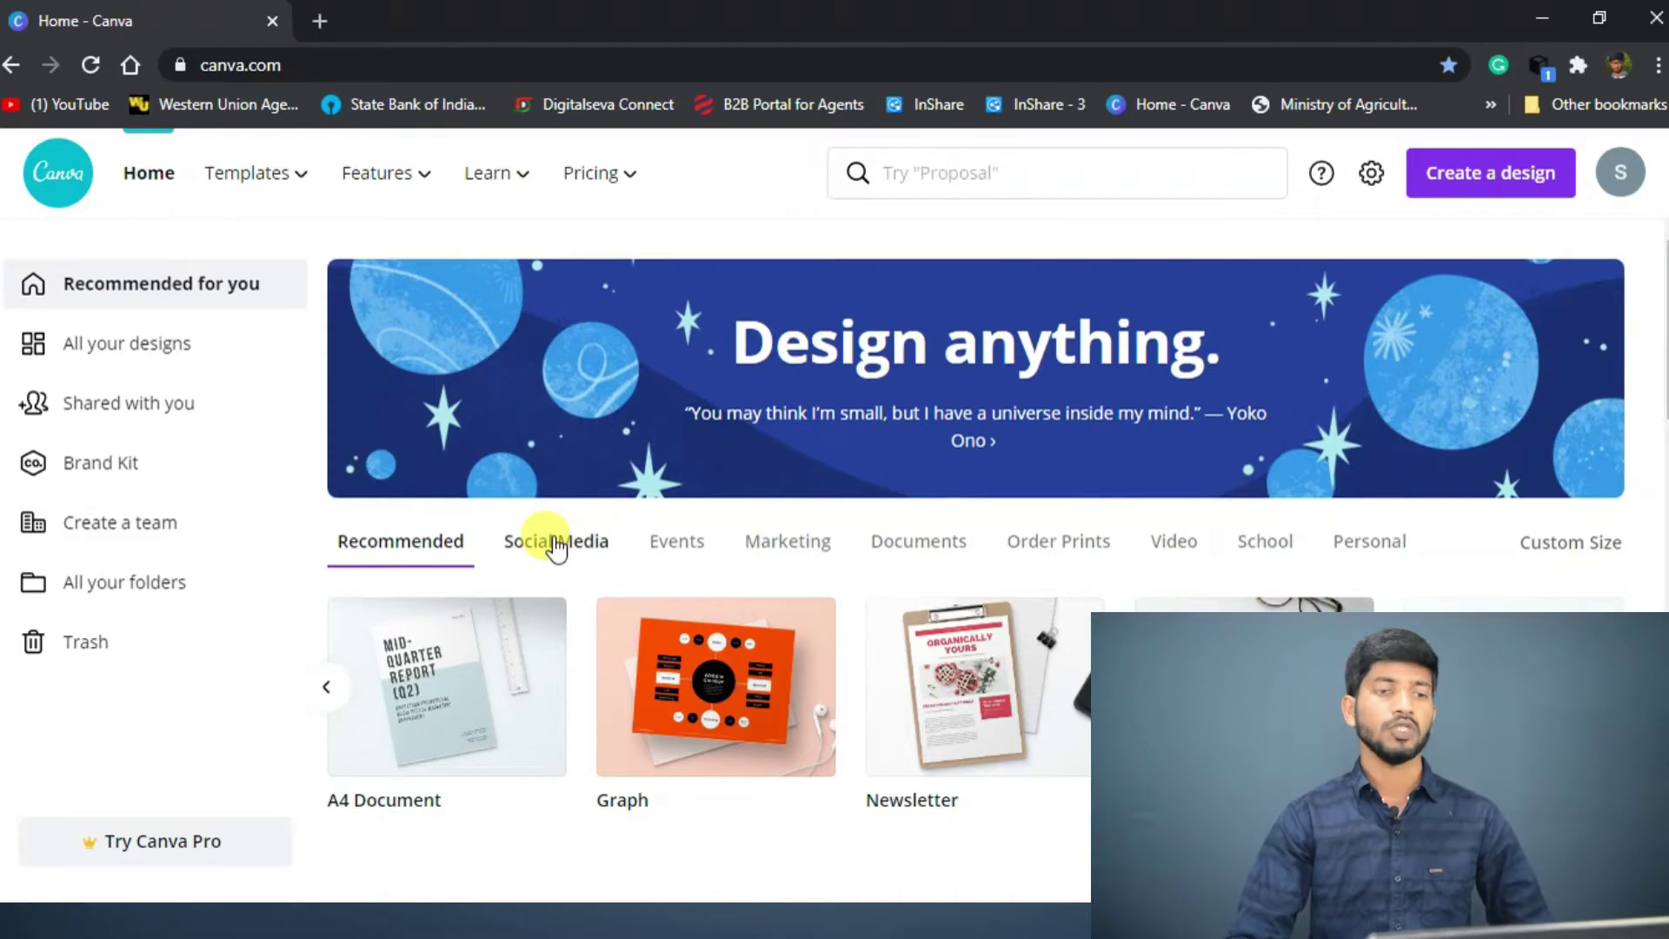
# Step: Switch to the Social Media category and advance its carousel toward YouTube Thumbnail
pyautogui.click(556, 543)
pyautogui.scroll(-3, 1005, 320)
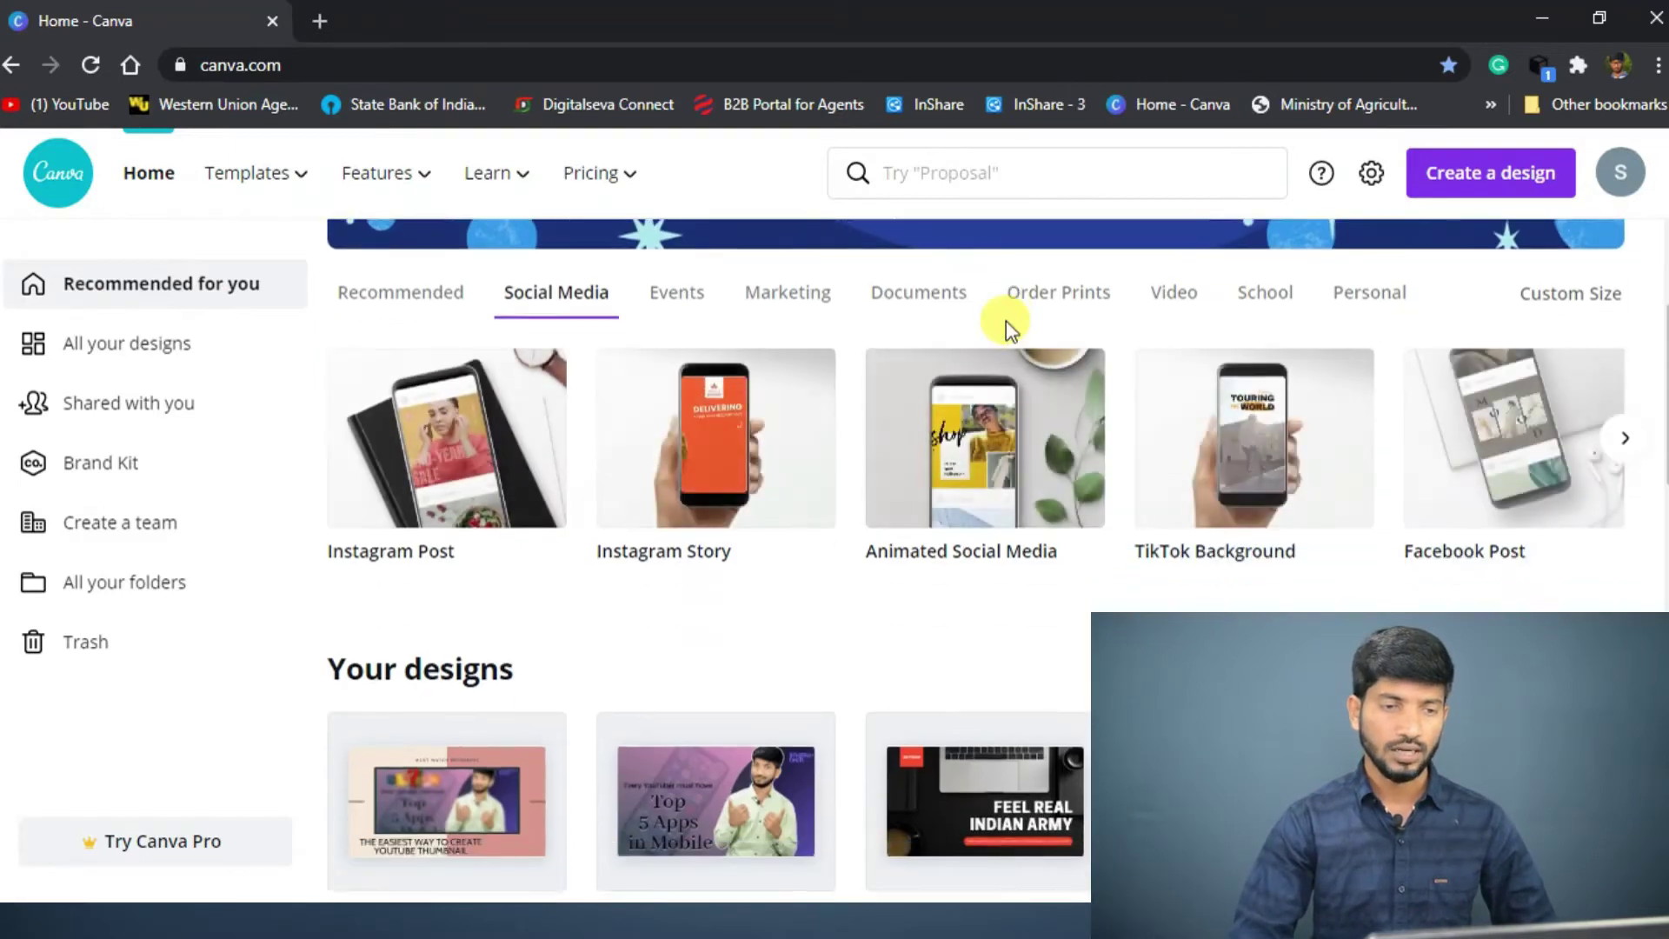
pyautogui.scroll(3, 1005, 321)
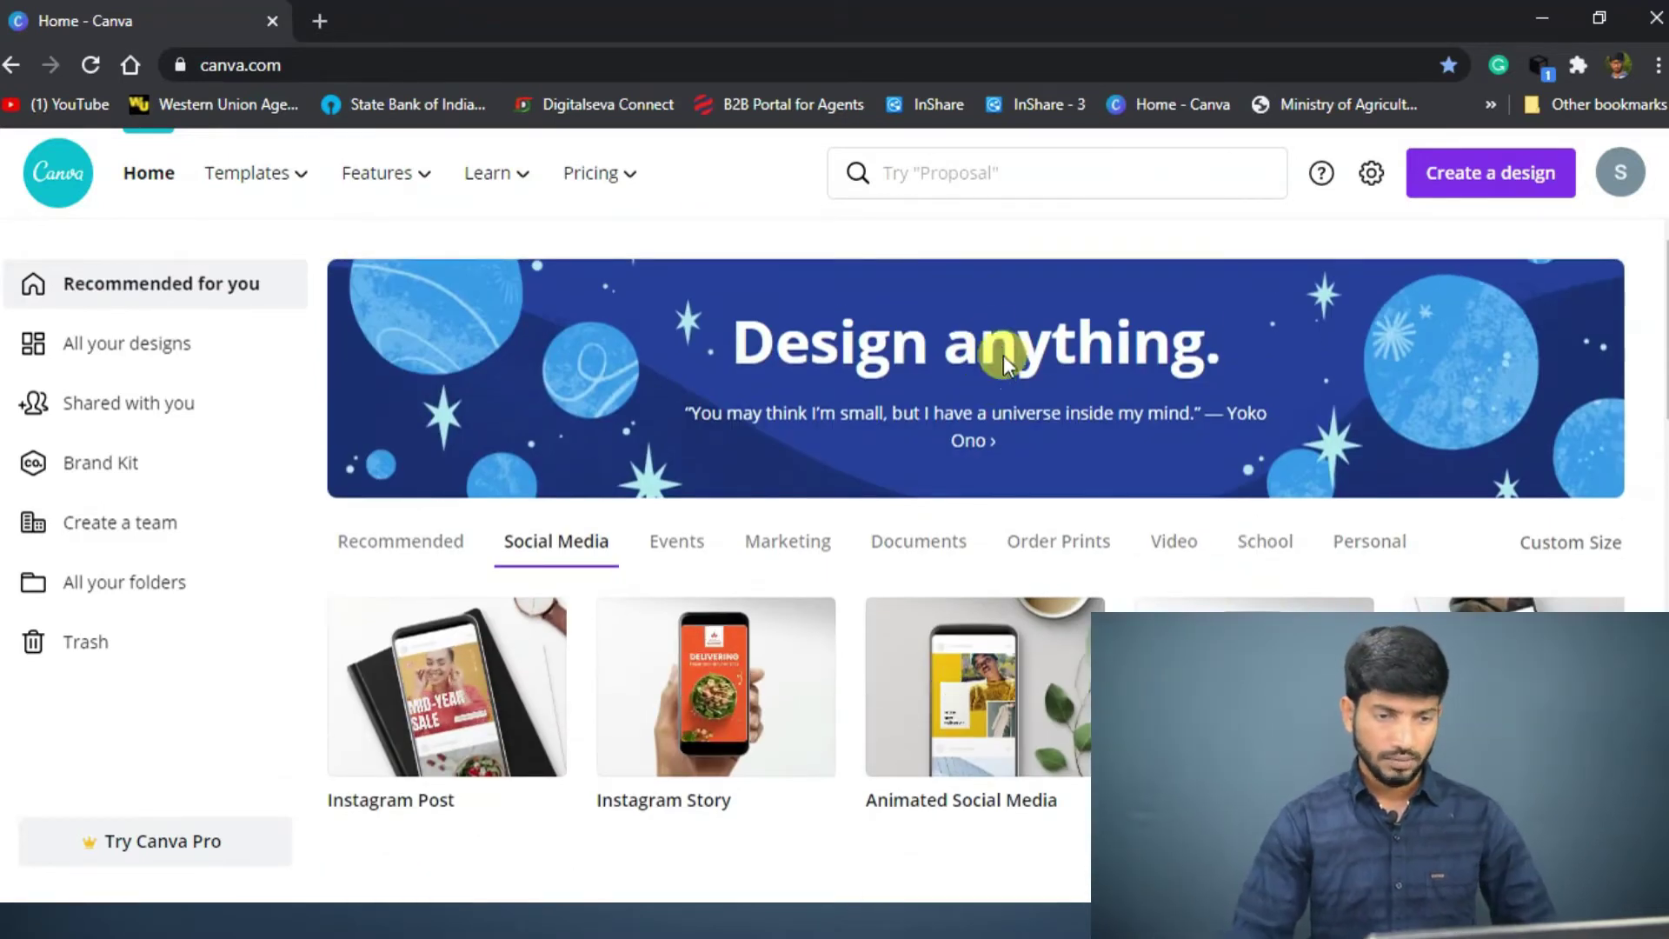
pyautogui.scroll(-3, 1003, 355)
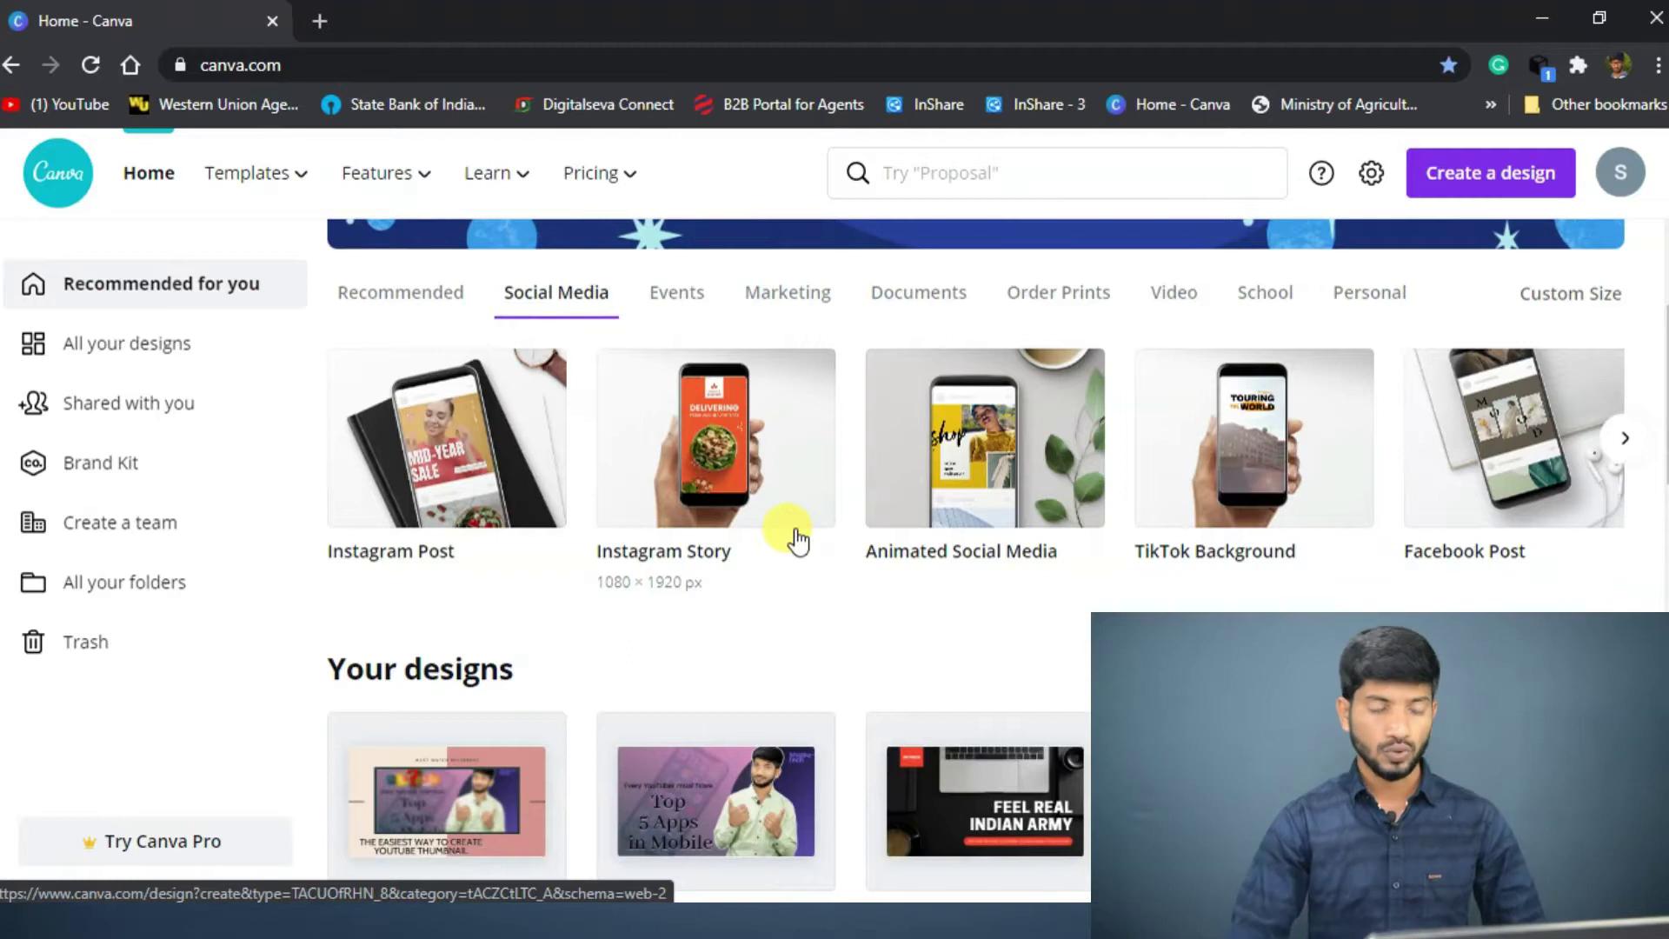
pyautogui.scroll(2, 794, 540)
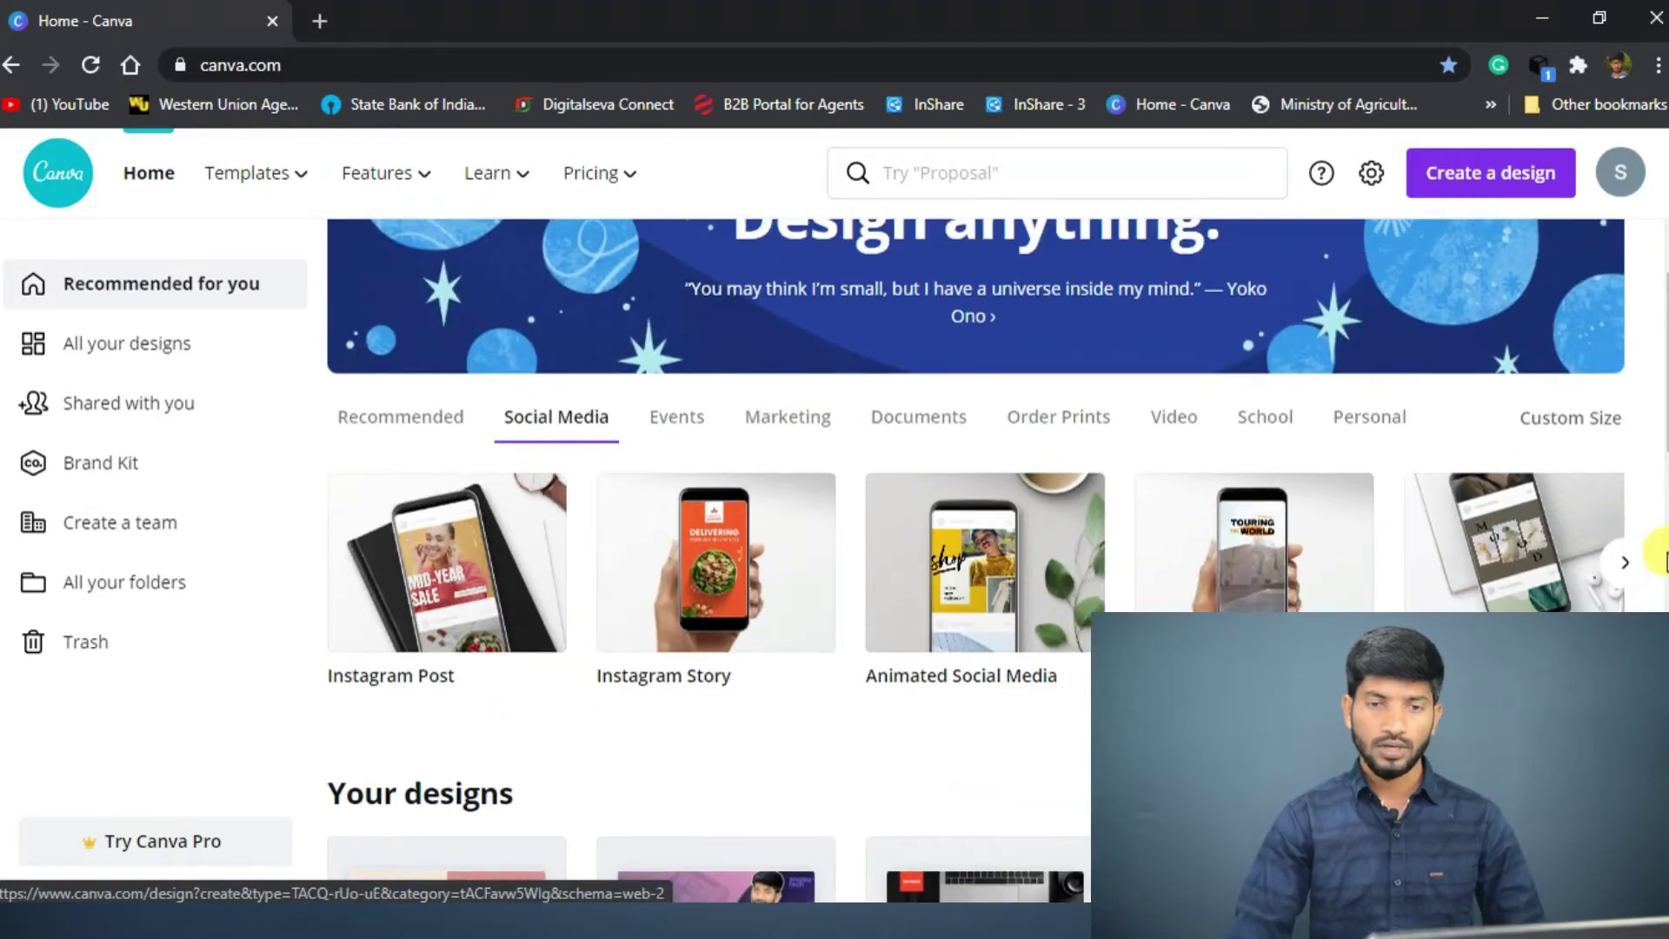
pyautogui.click(1624, 562)
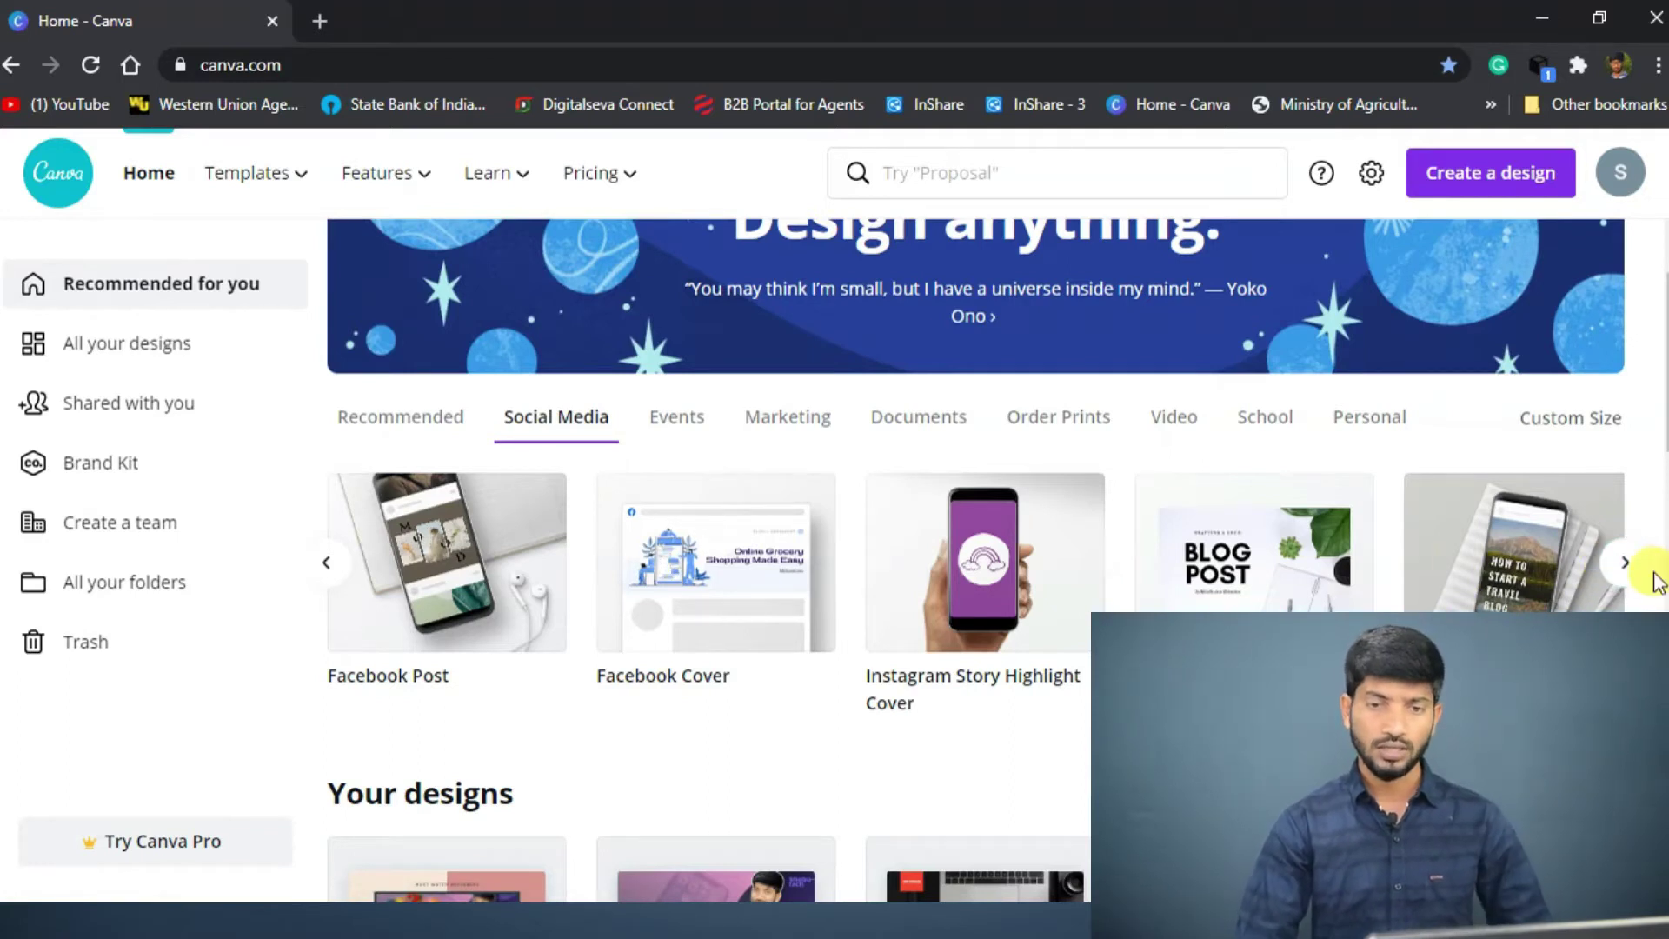
pyautogui.click(1623, 563)
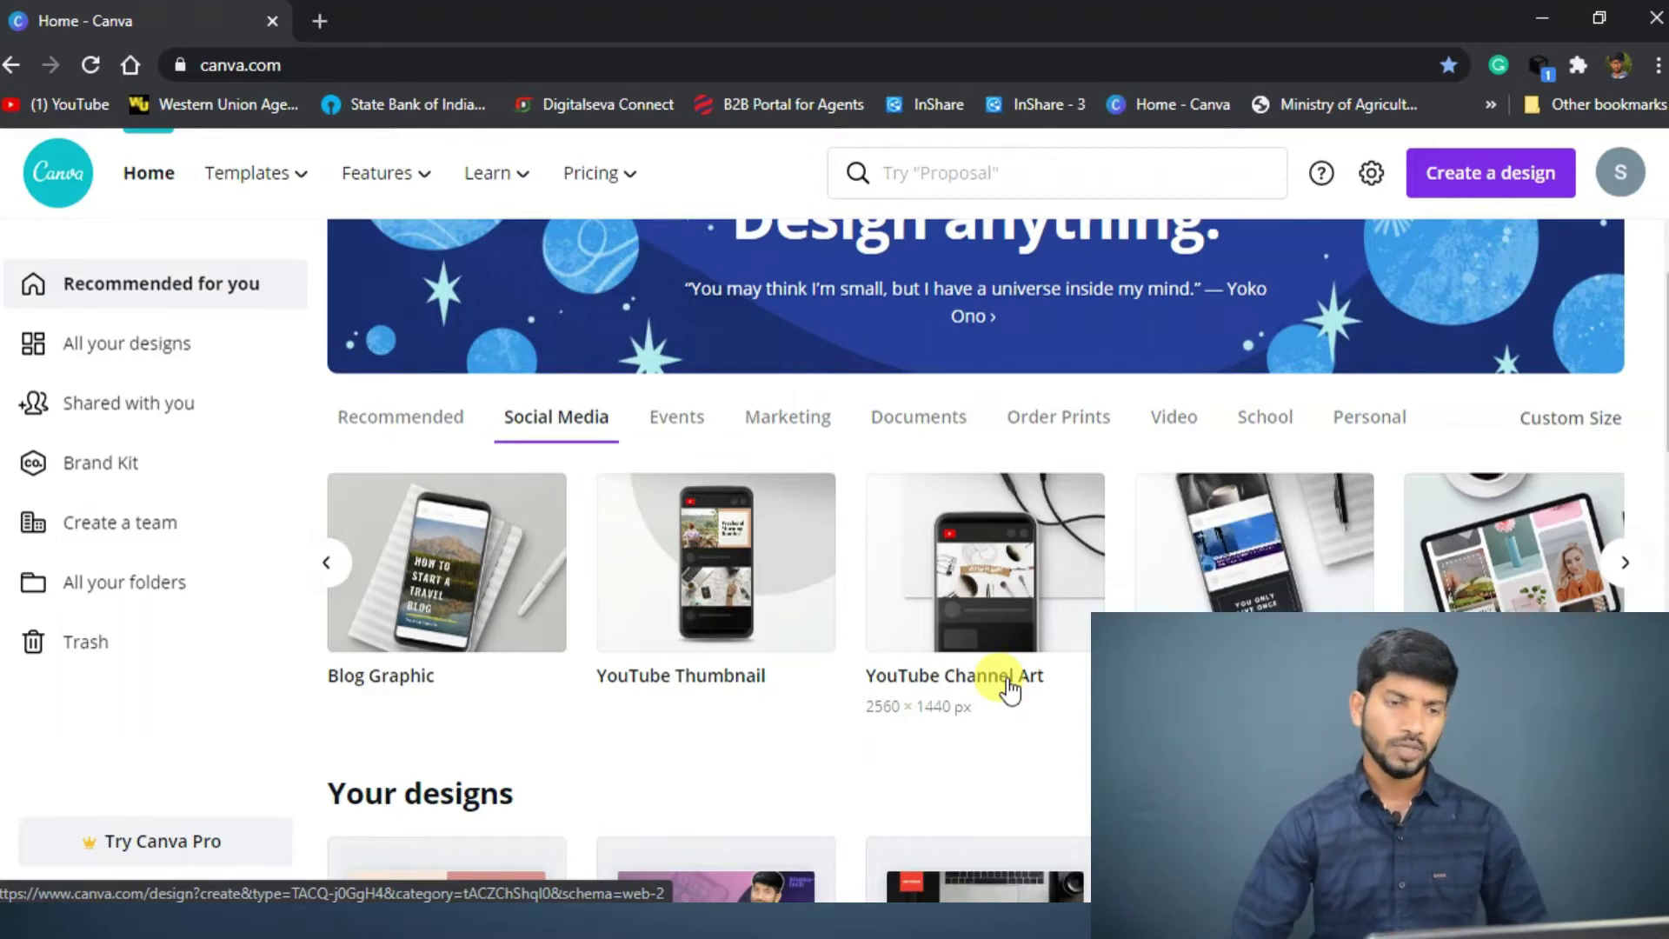
# Step: Create a YouTube Thumbnail design and apply the 'Testing New Makeup' template
pyautogui.click(754, 533)
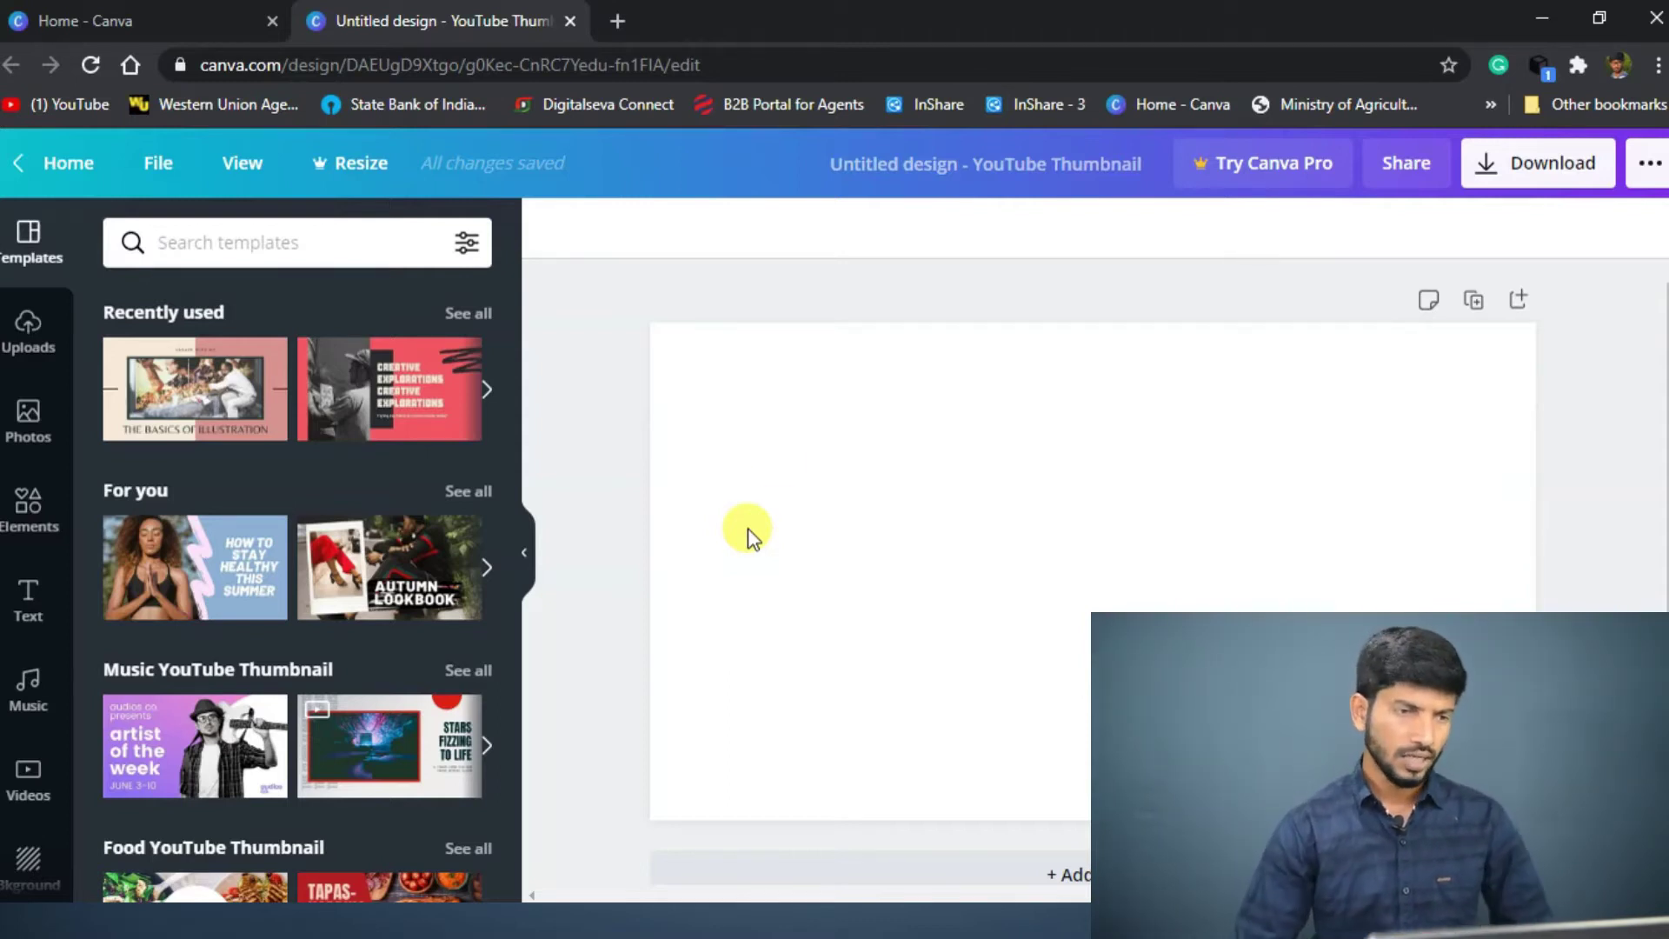
pyautogui.moveTo(297, 548)
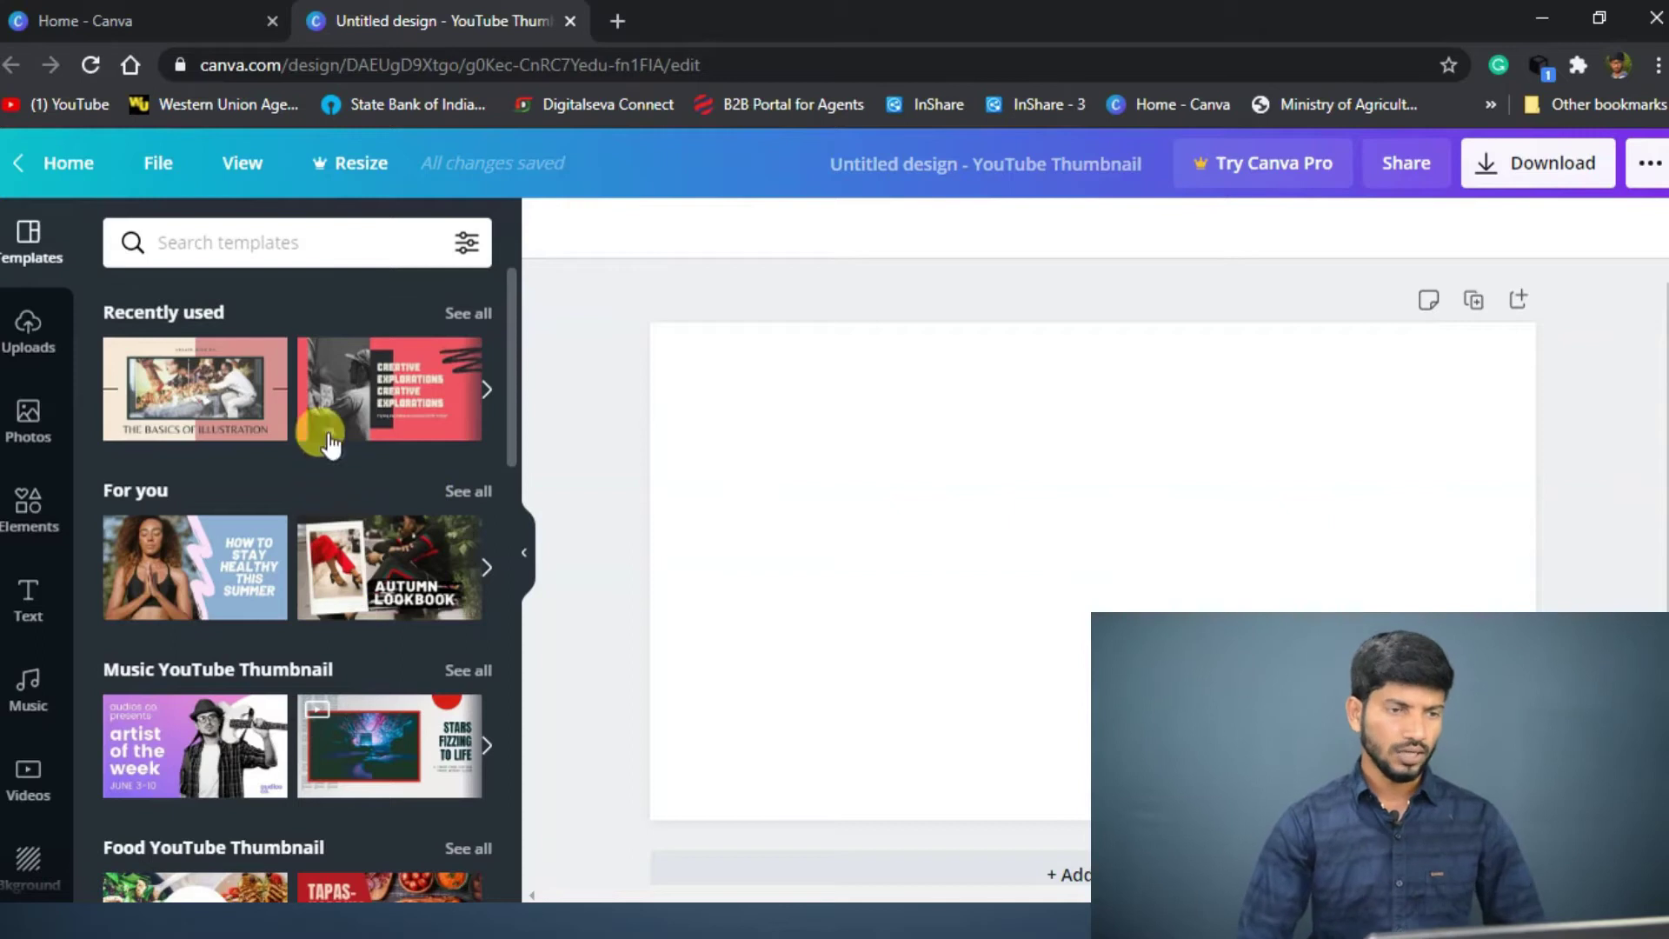
pyautogui.scroll(-1, 316, 420)
pyautogui.scroll(1, 338, 458)
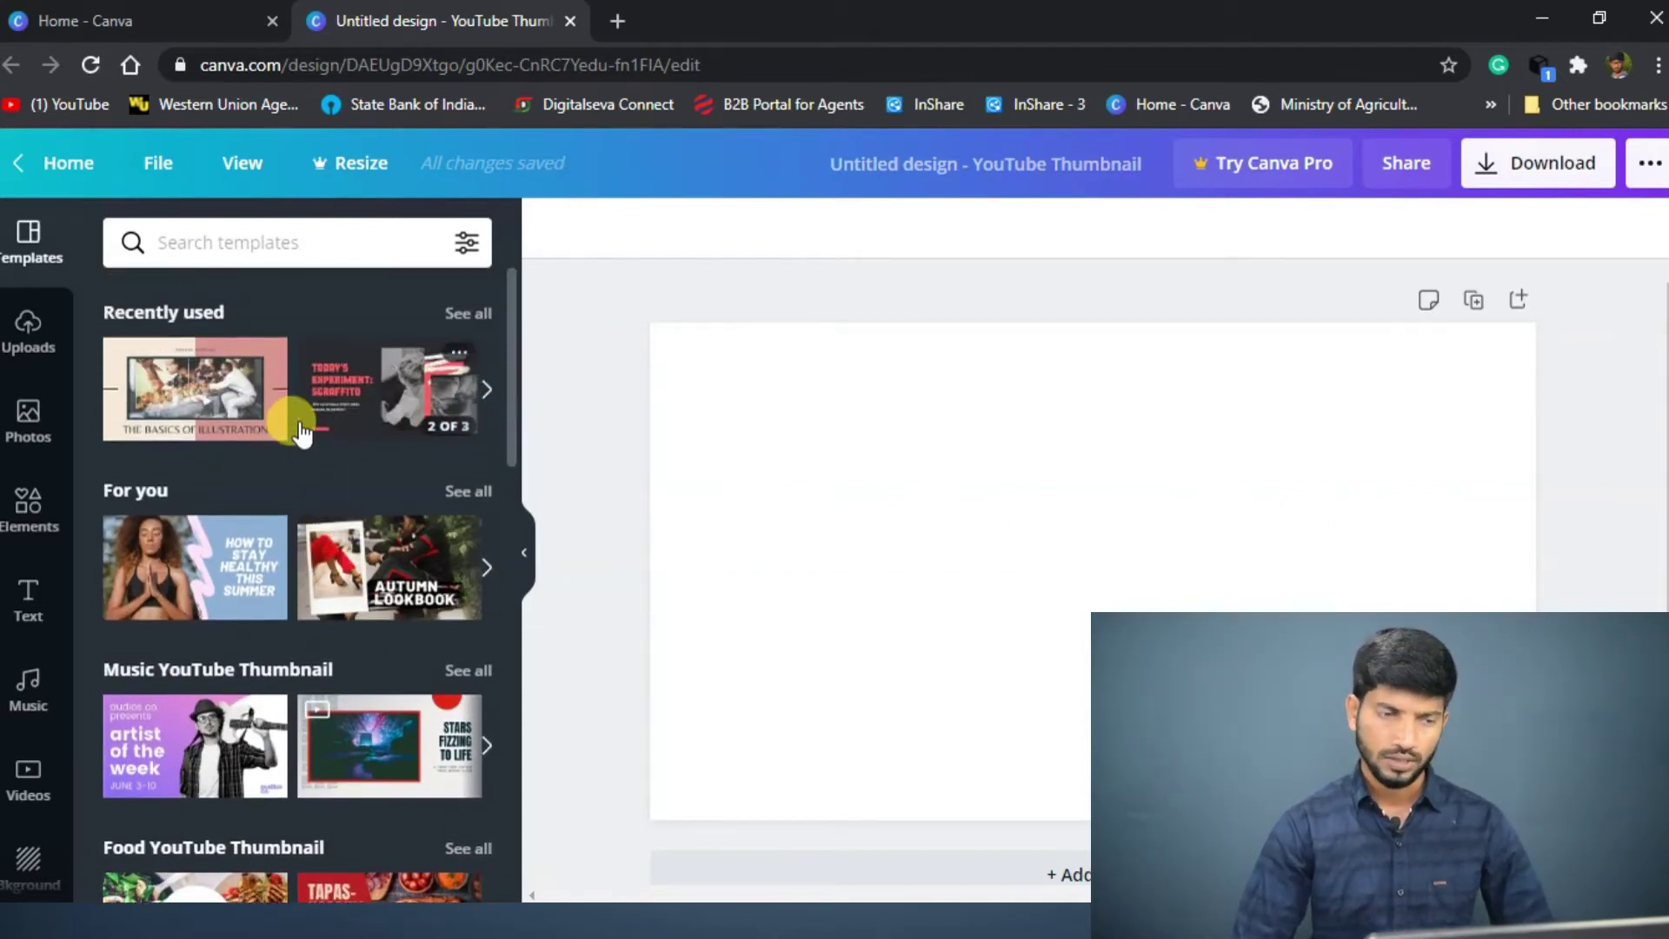
pyautogui.scroll(-3, 300, 431)
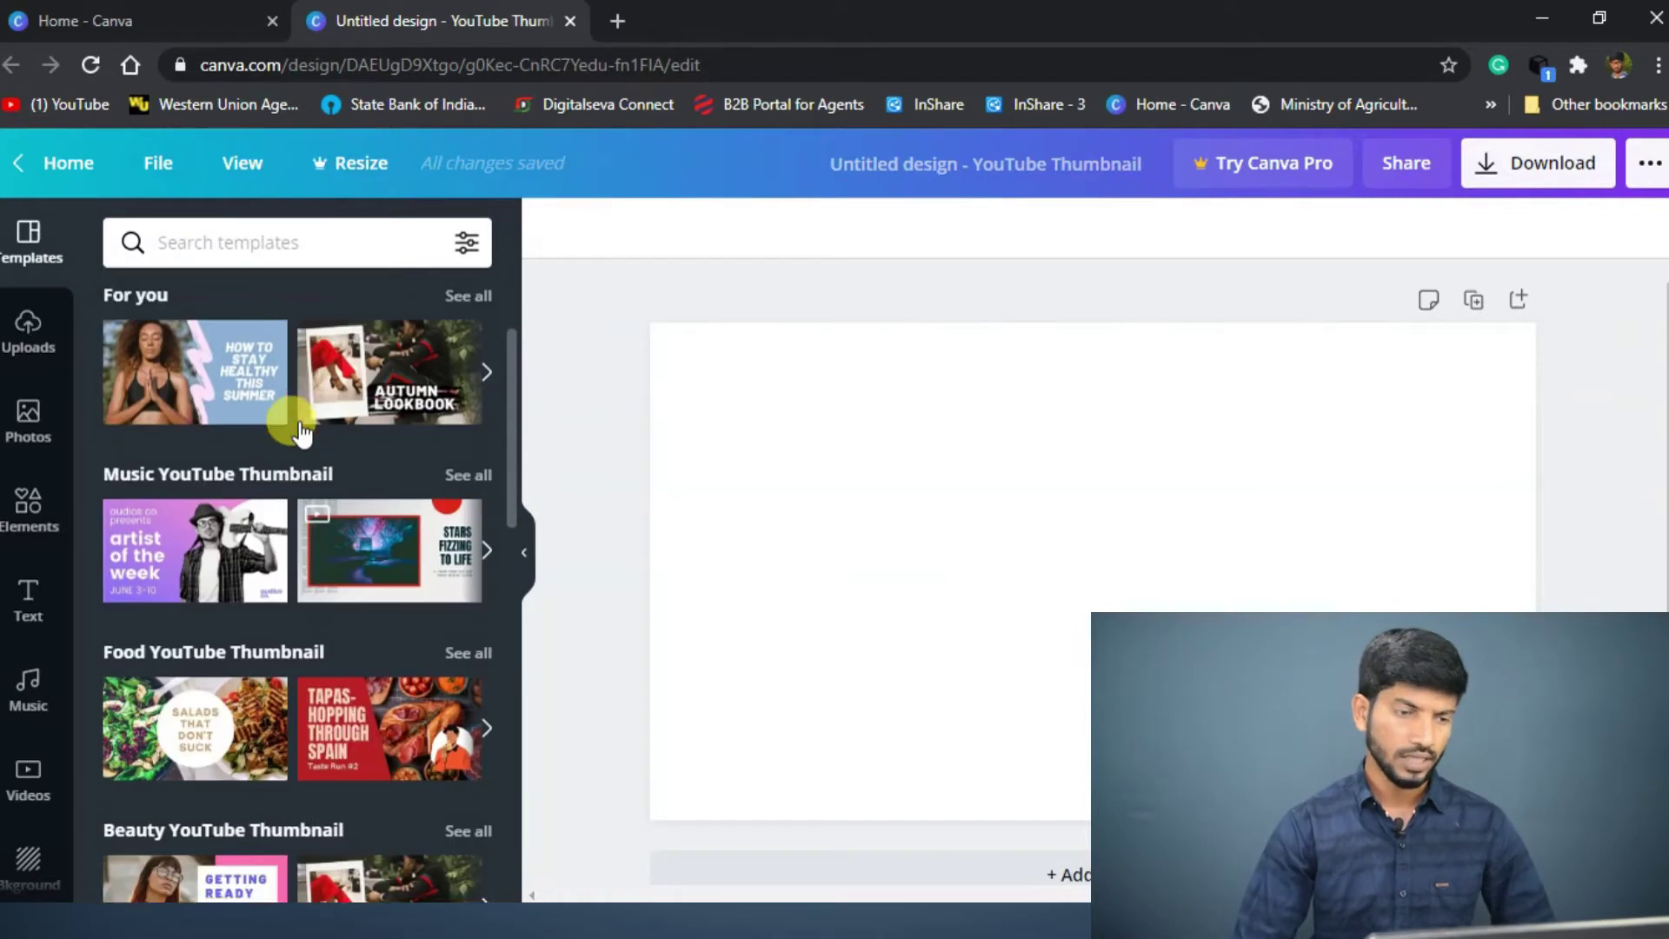
pyautogui.scroll(-3, 300, 427)
pyautogui.scroll(-1, 300, 427)
pyautogui.scroll(-2, 300, 427)
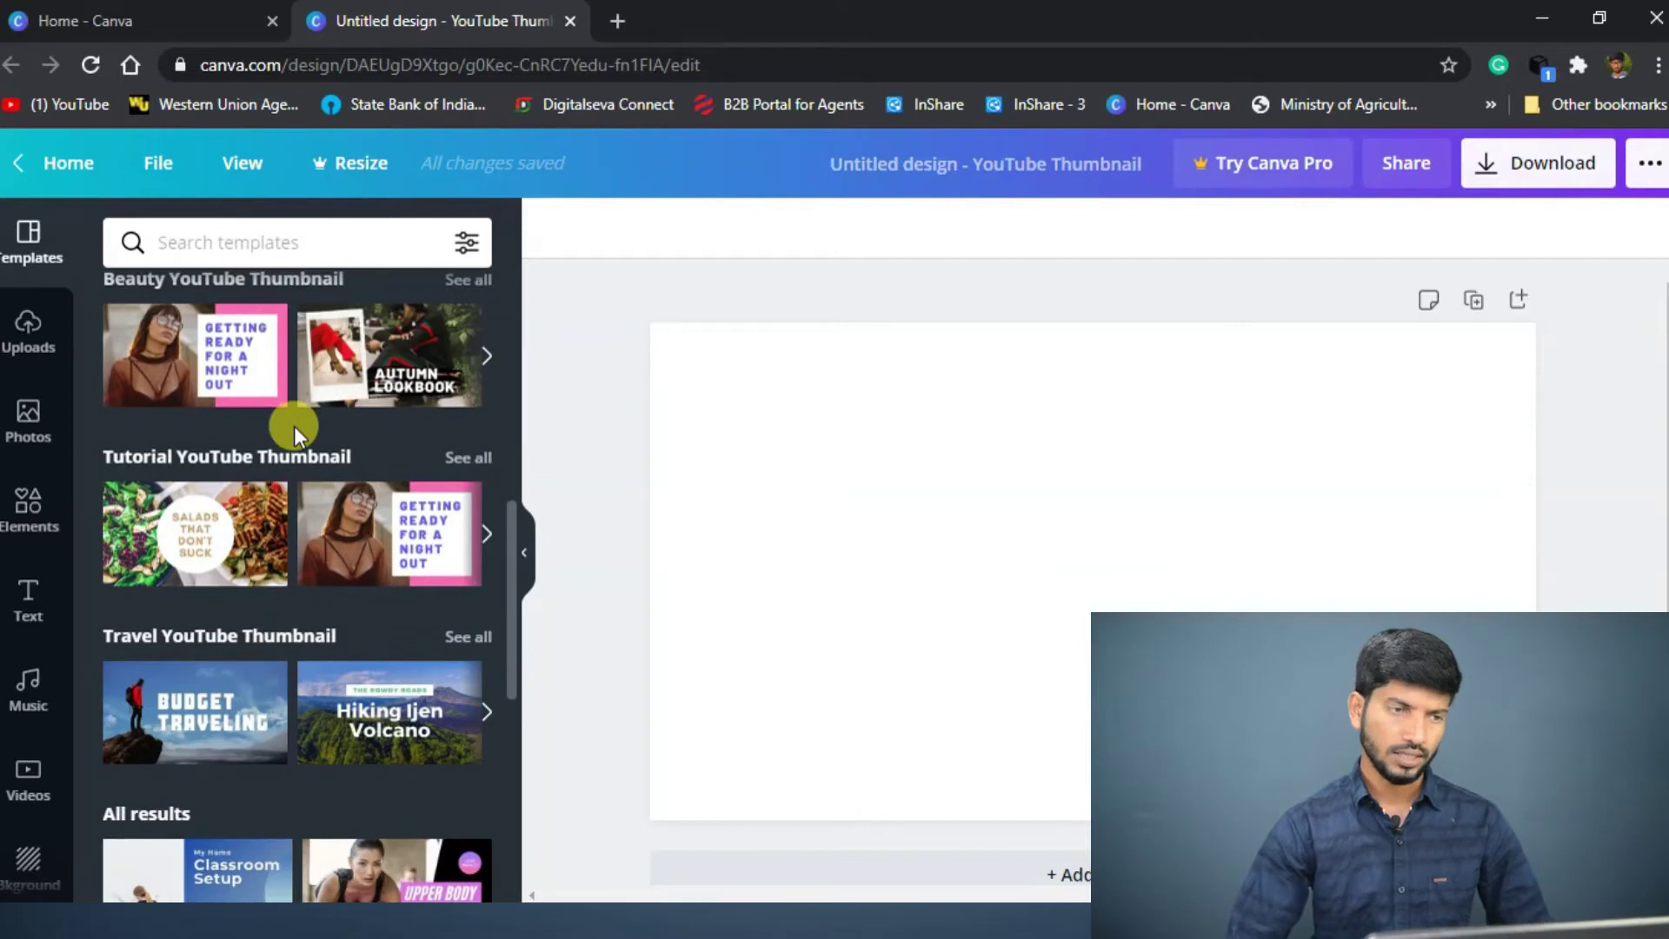
pyautogui.scroll(-5, 294, 419)
pyautogui.click(421, 429)
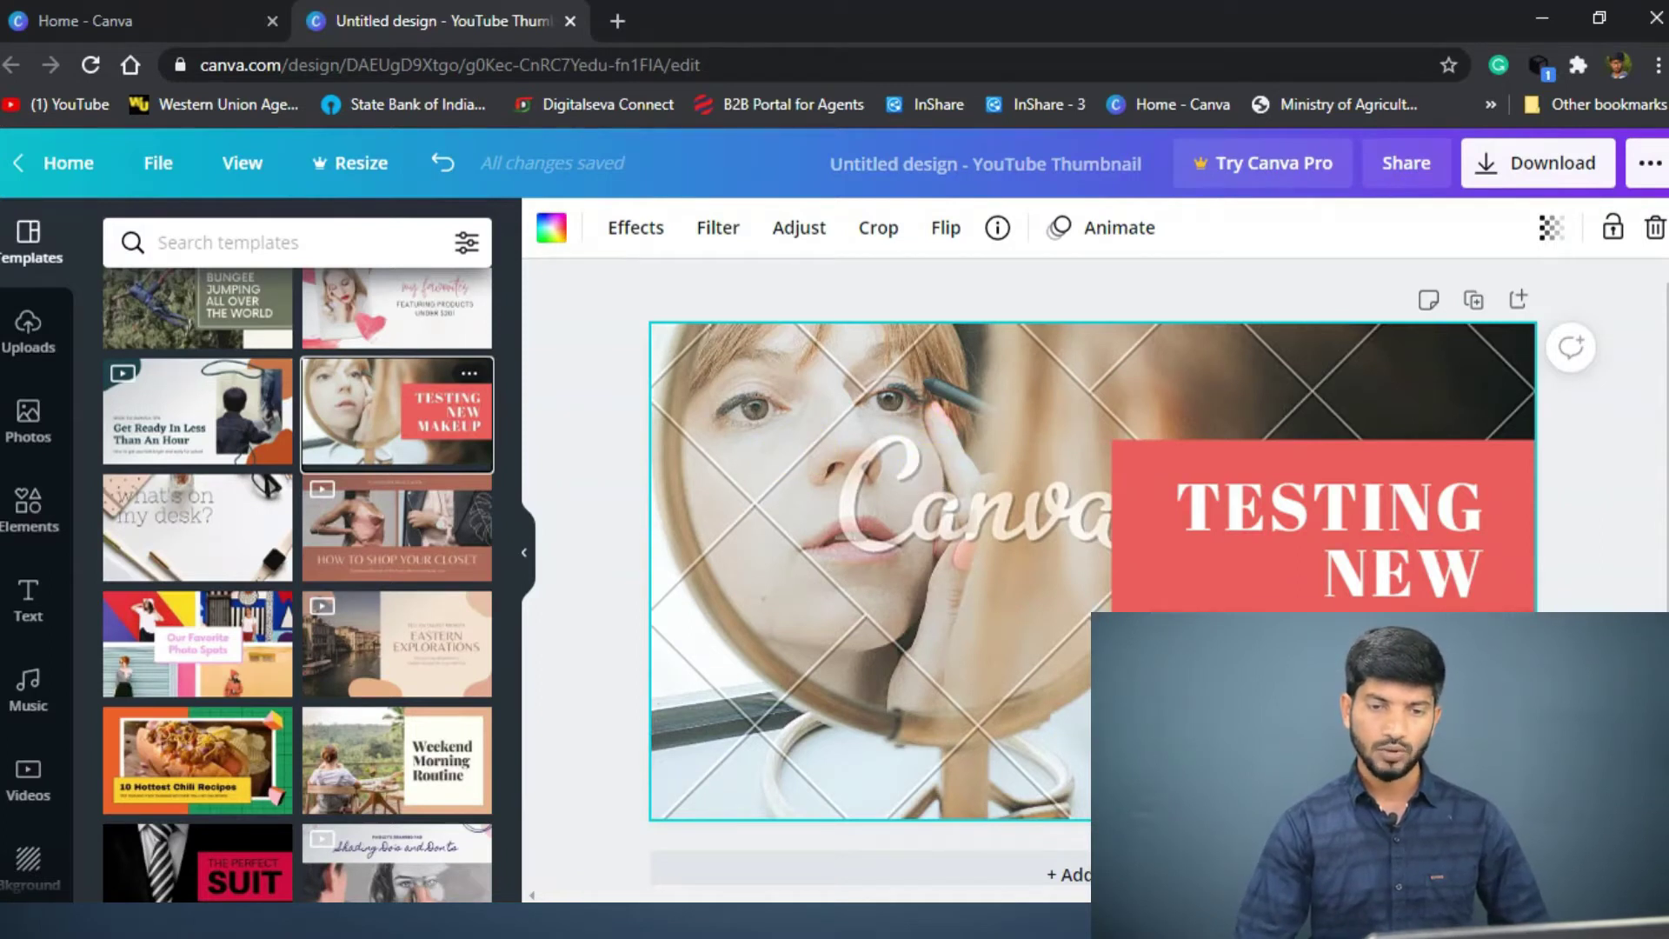
# Step: Dismiss the premium elements notice and enlarge the heading block, text growing to 82.6
pyautogui.click(1537, 163)
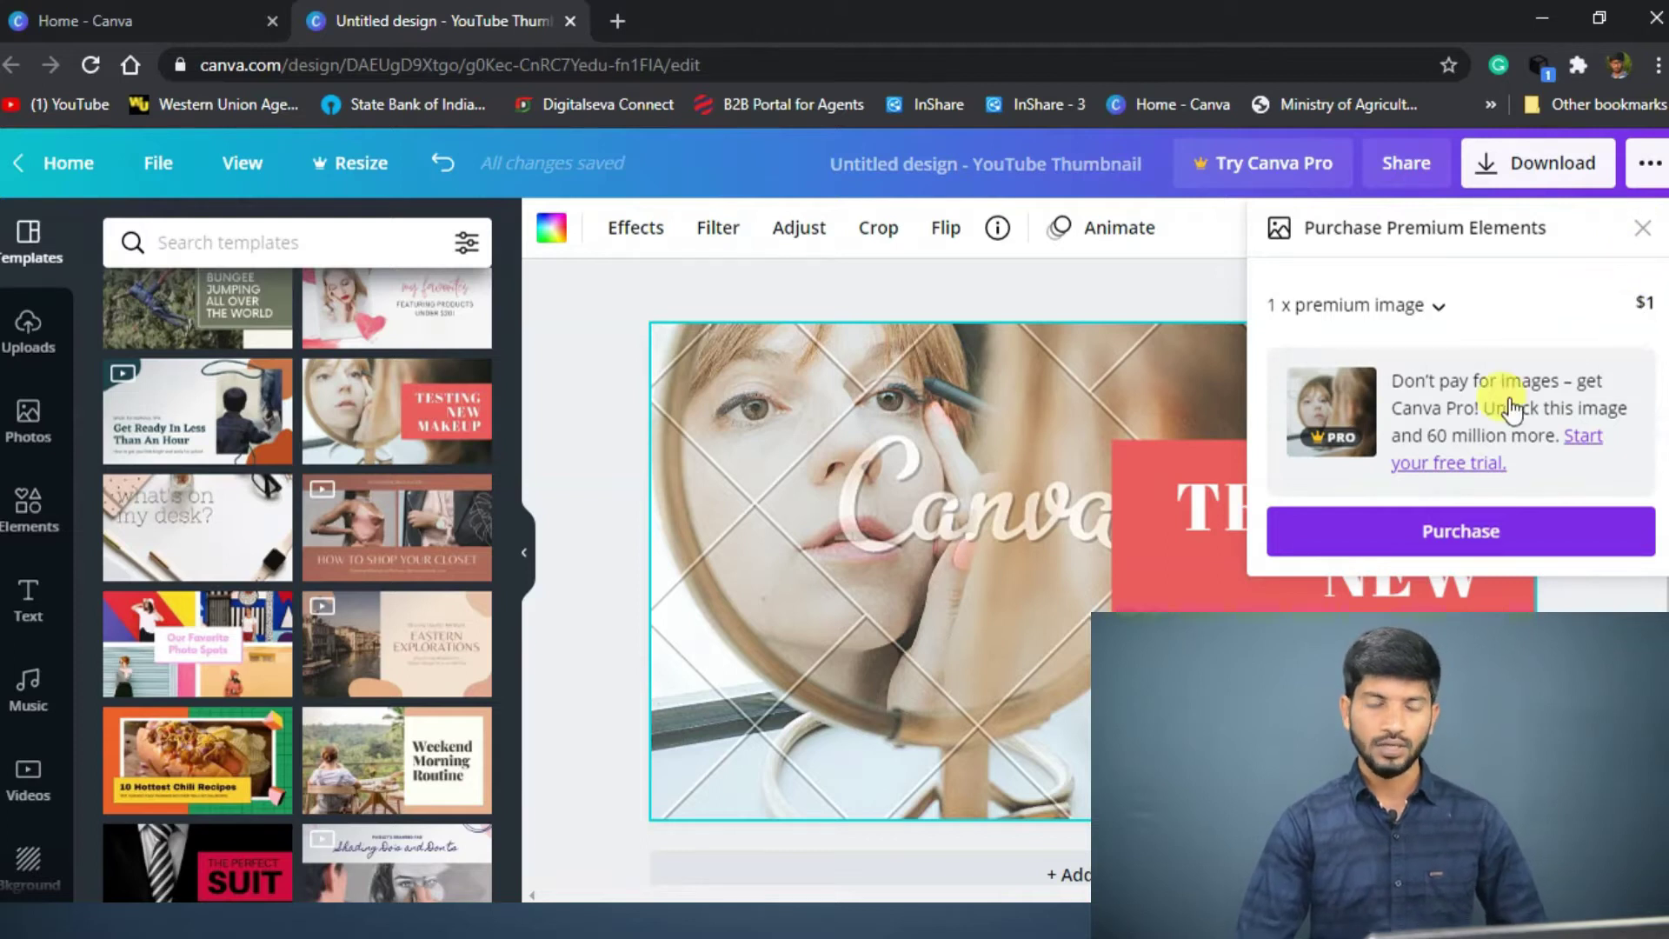
pyautogui.click(1642, 226)
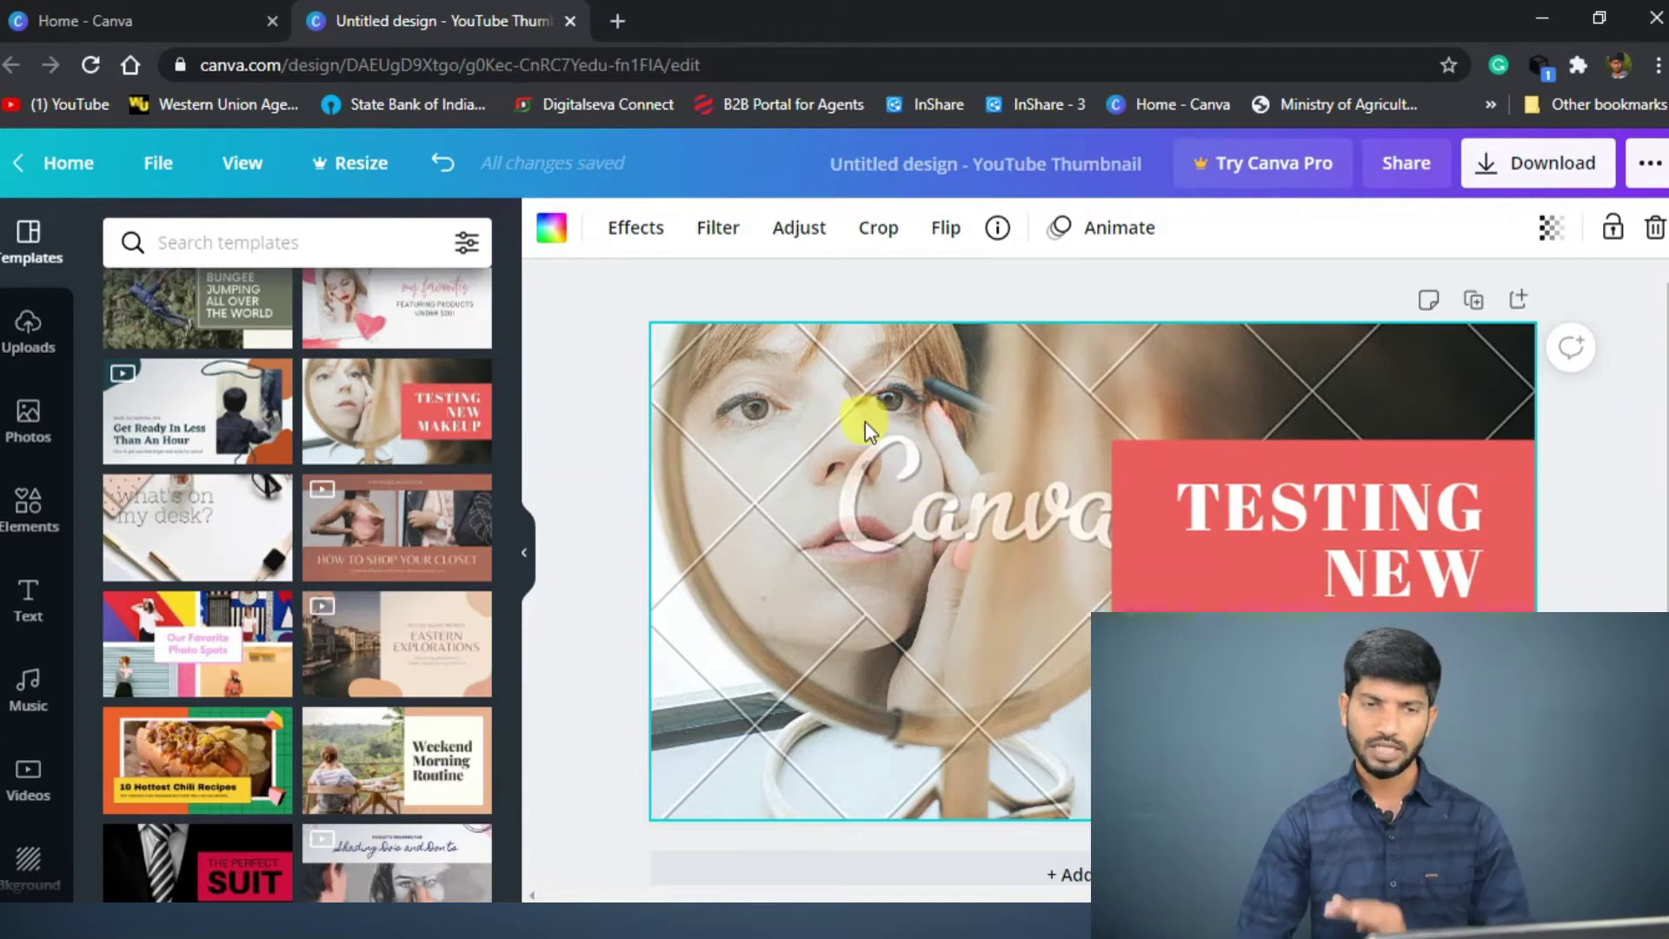
pyautogui.click(1224, 510)
pyautogui.moveTo(1110, 447); pyautogui.dragTo(1042, 417)
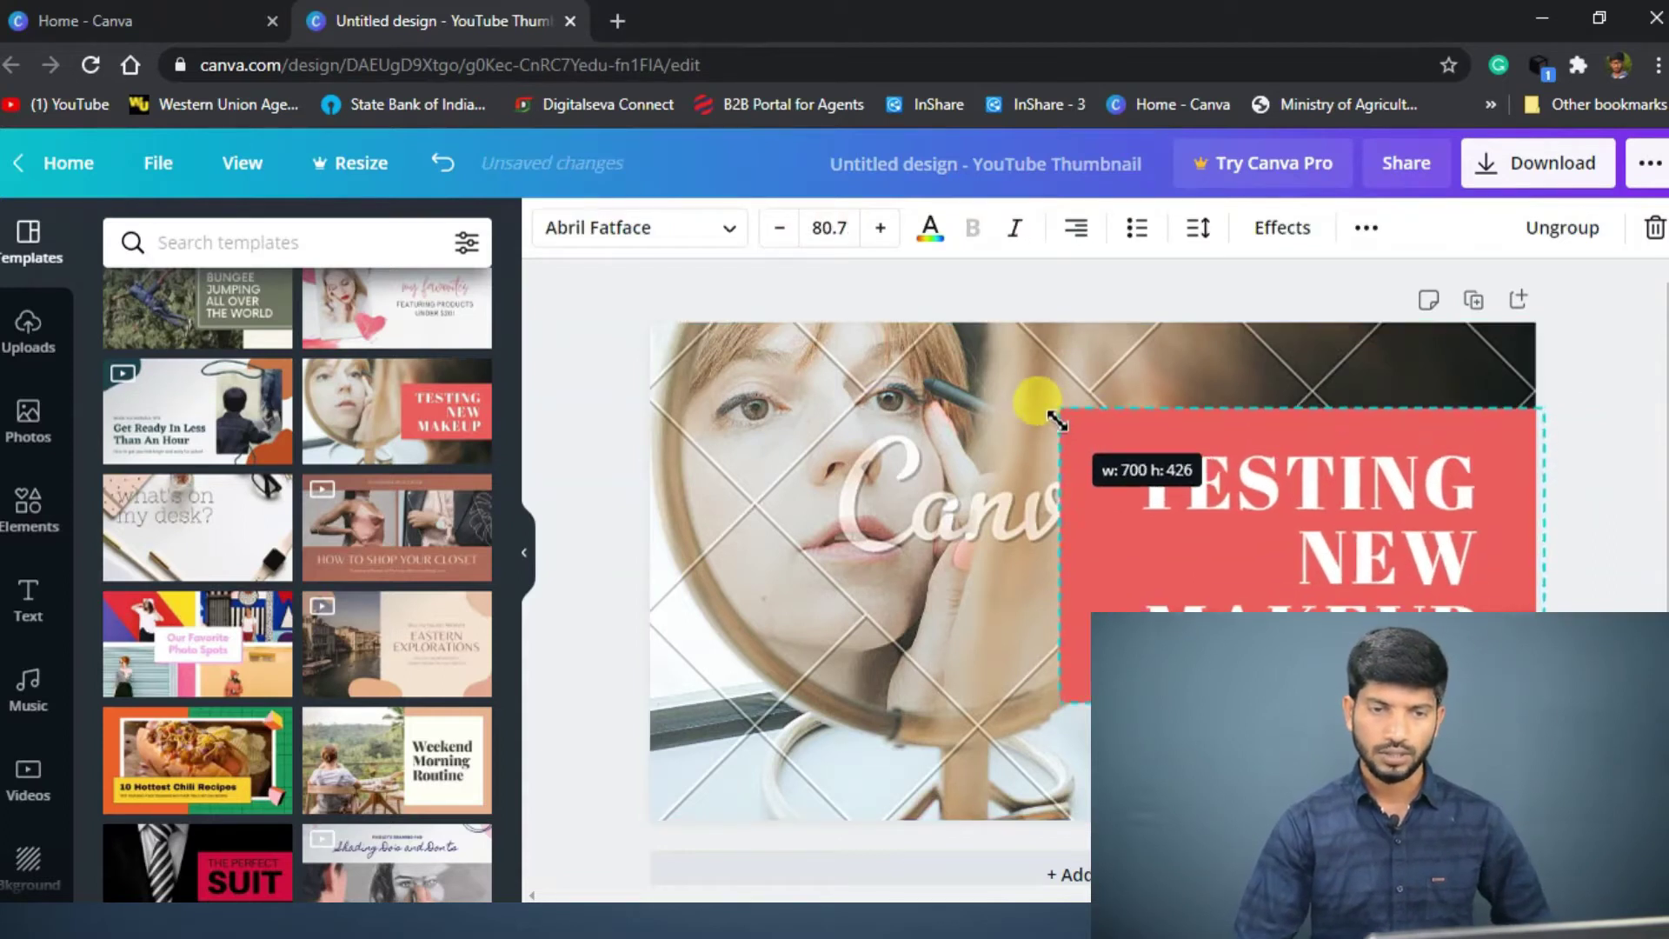
# Step: Ungroup the TESTING NEW MAKEUP heading from its red block without deleting it
pyautogui.doubleClick(1291, 504)
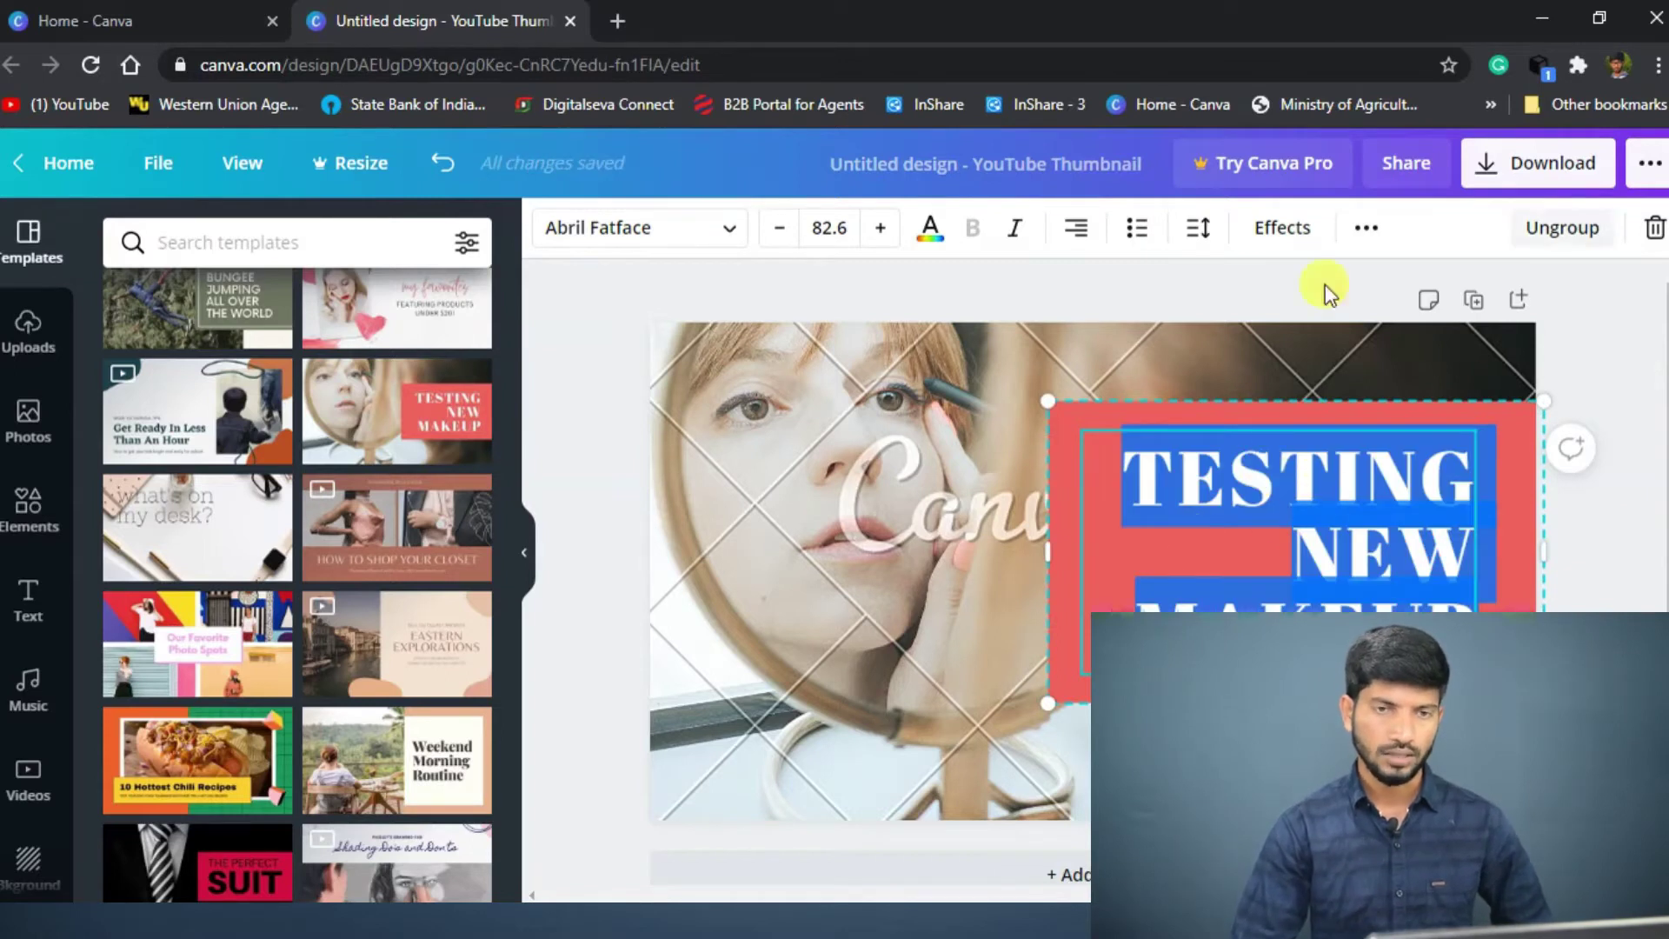
pyautogui.click(1654, 231)
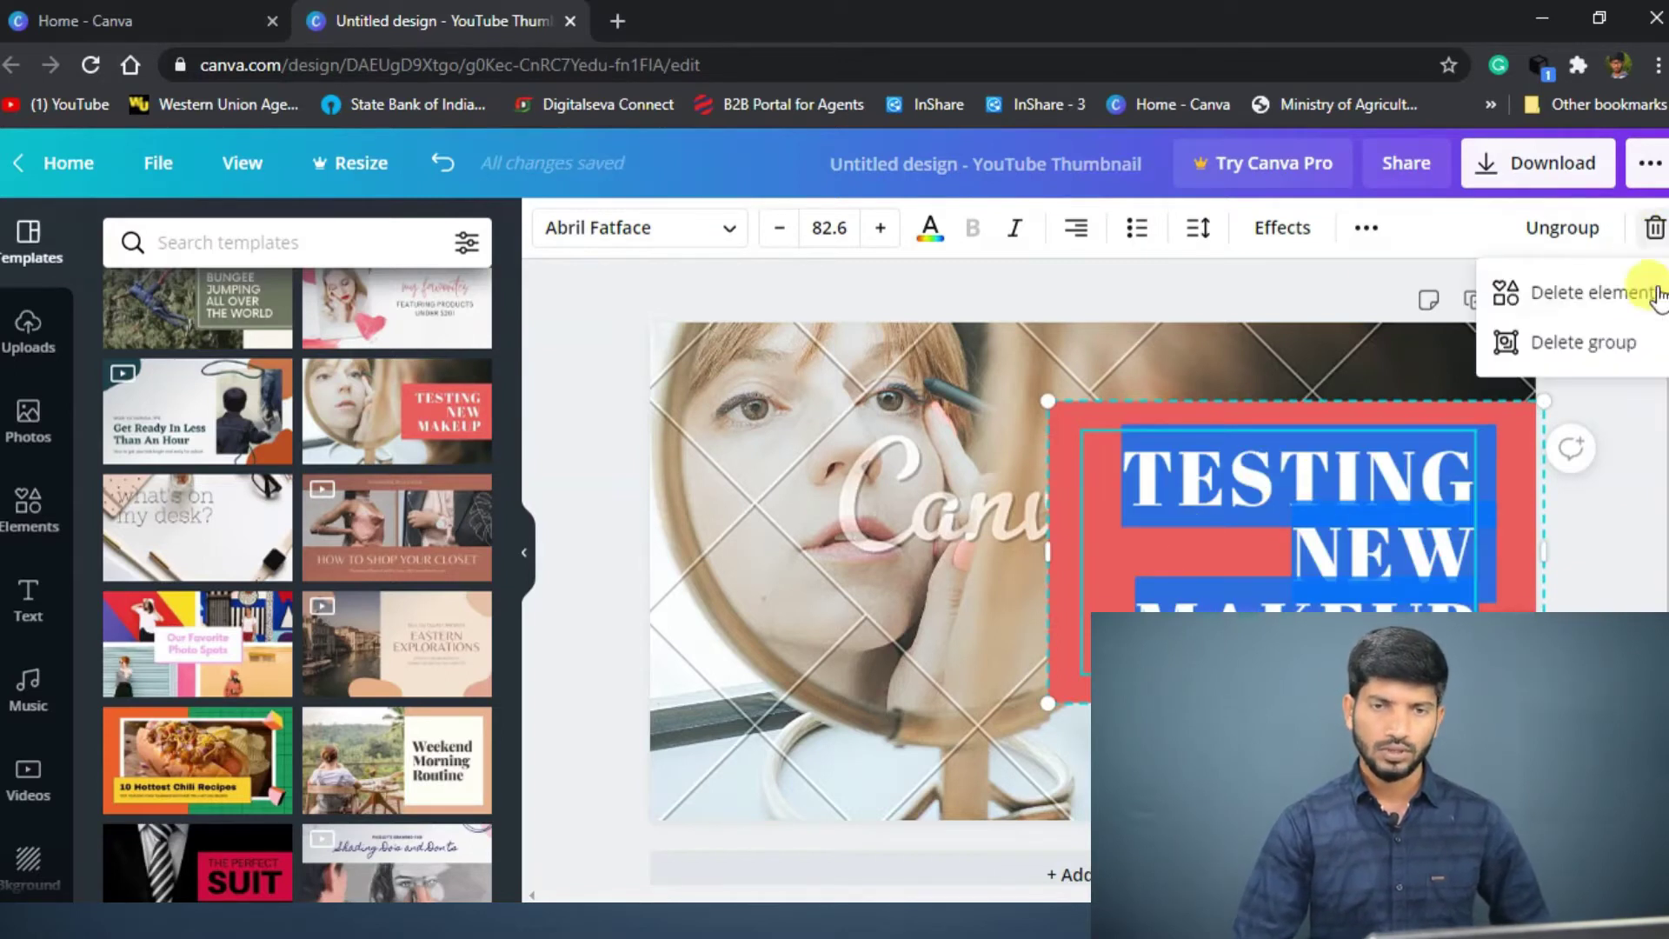
pyautogui.click(1293, 498)
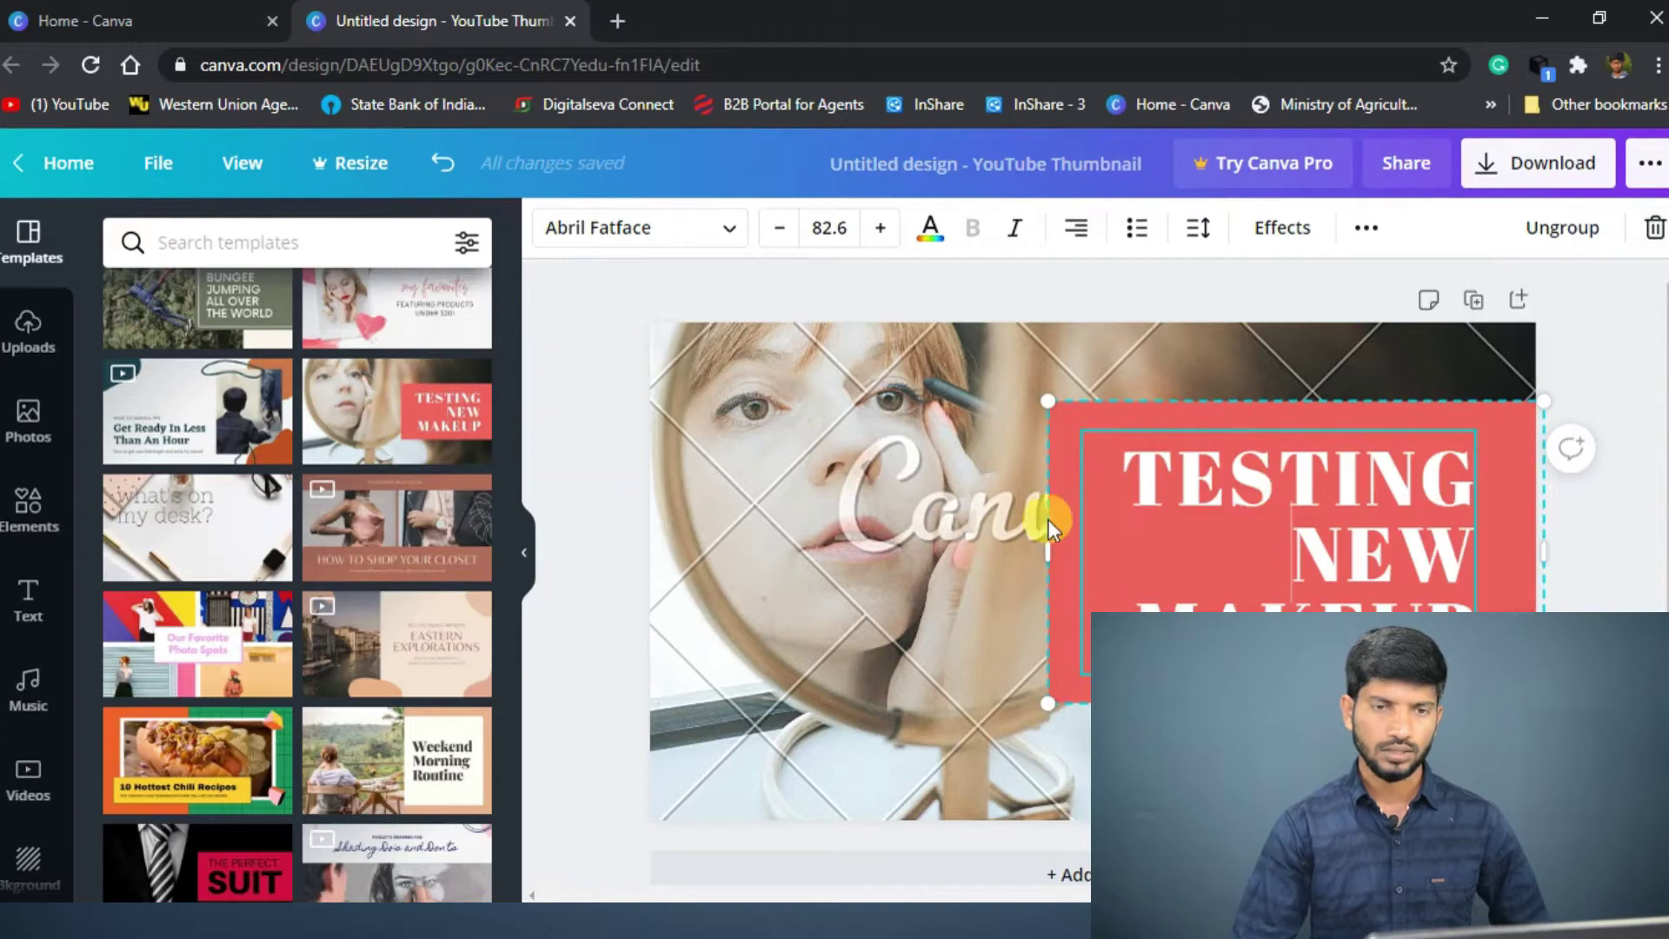
pyautogui.click(823, 470)
pyautogui.click(1339, 519)
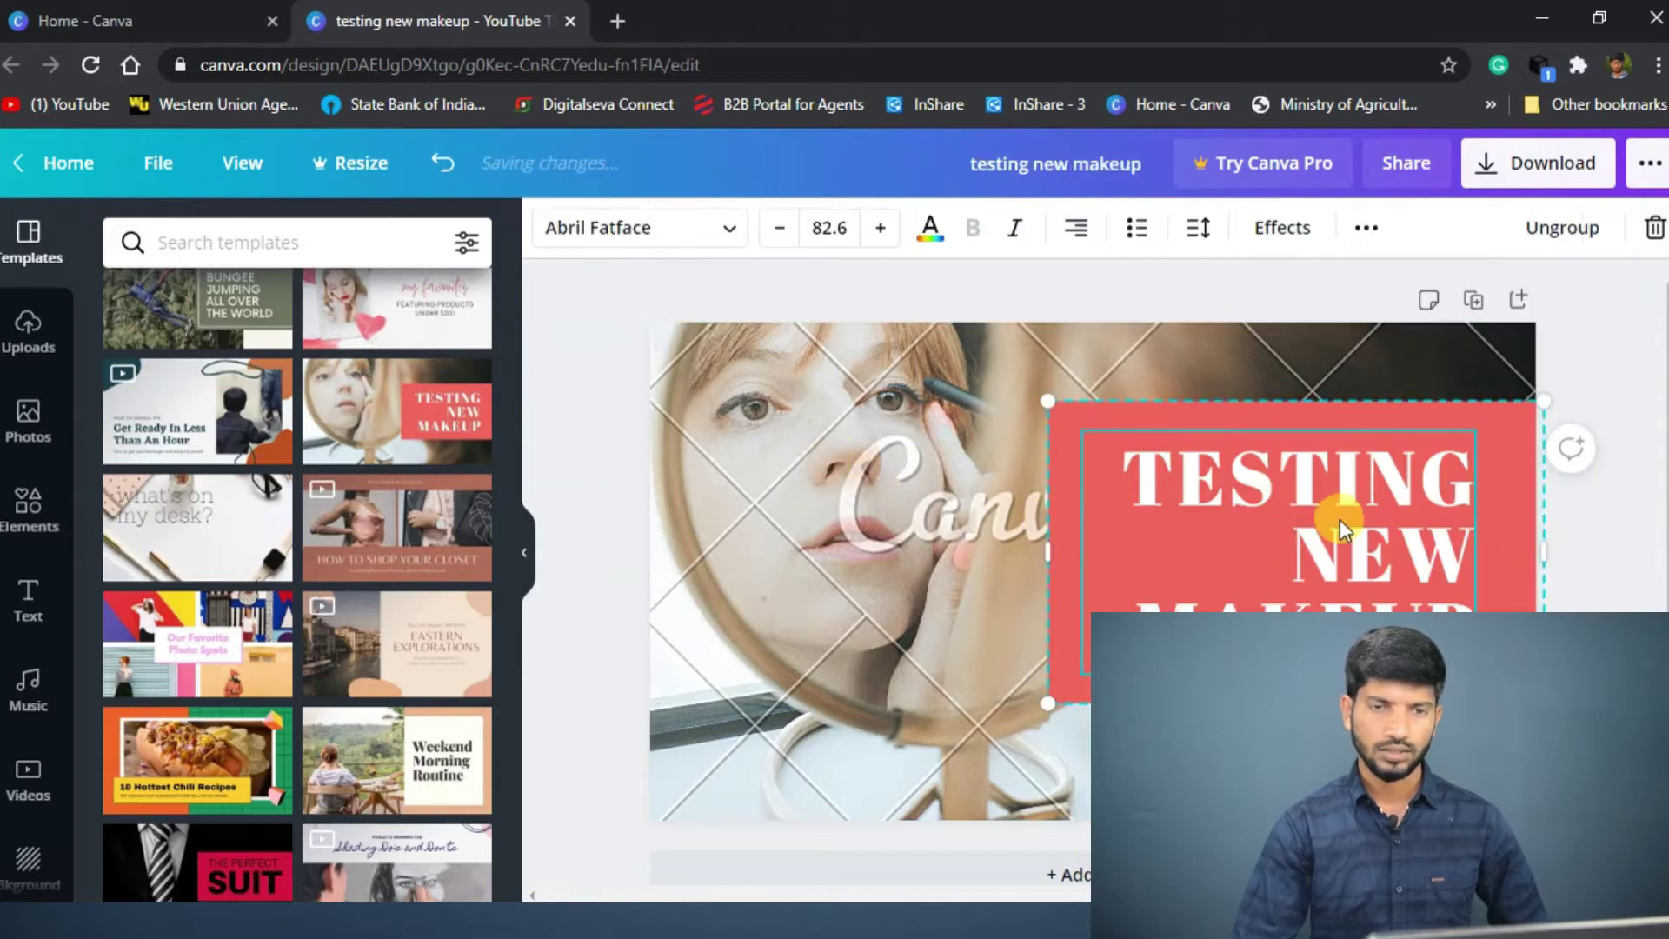
pyautogui.click(1581, 239)
# Step: Shrink the heading text to 58.2 and move it to the lower right
pyautogui.click(1187, 482)
pyautogui.click(1317, 471)
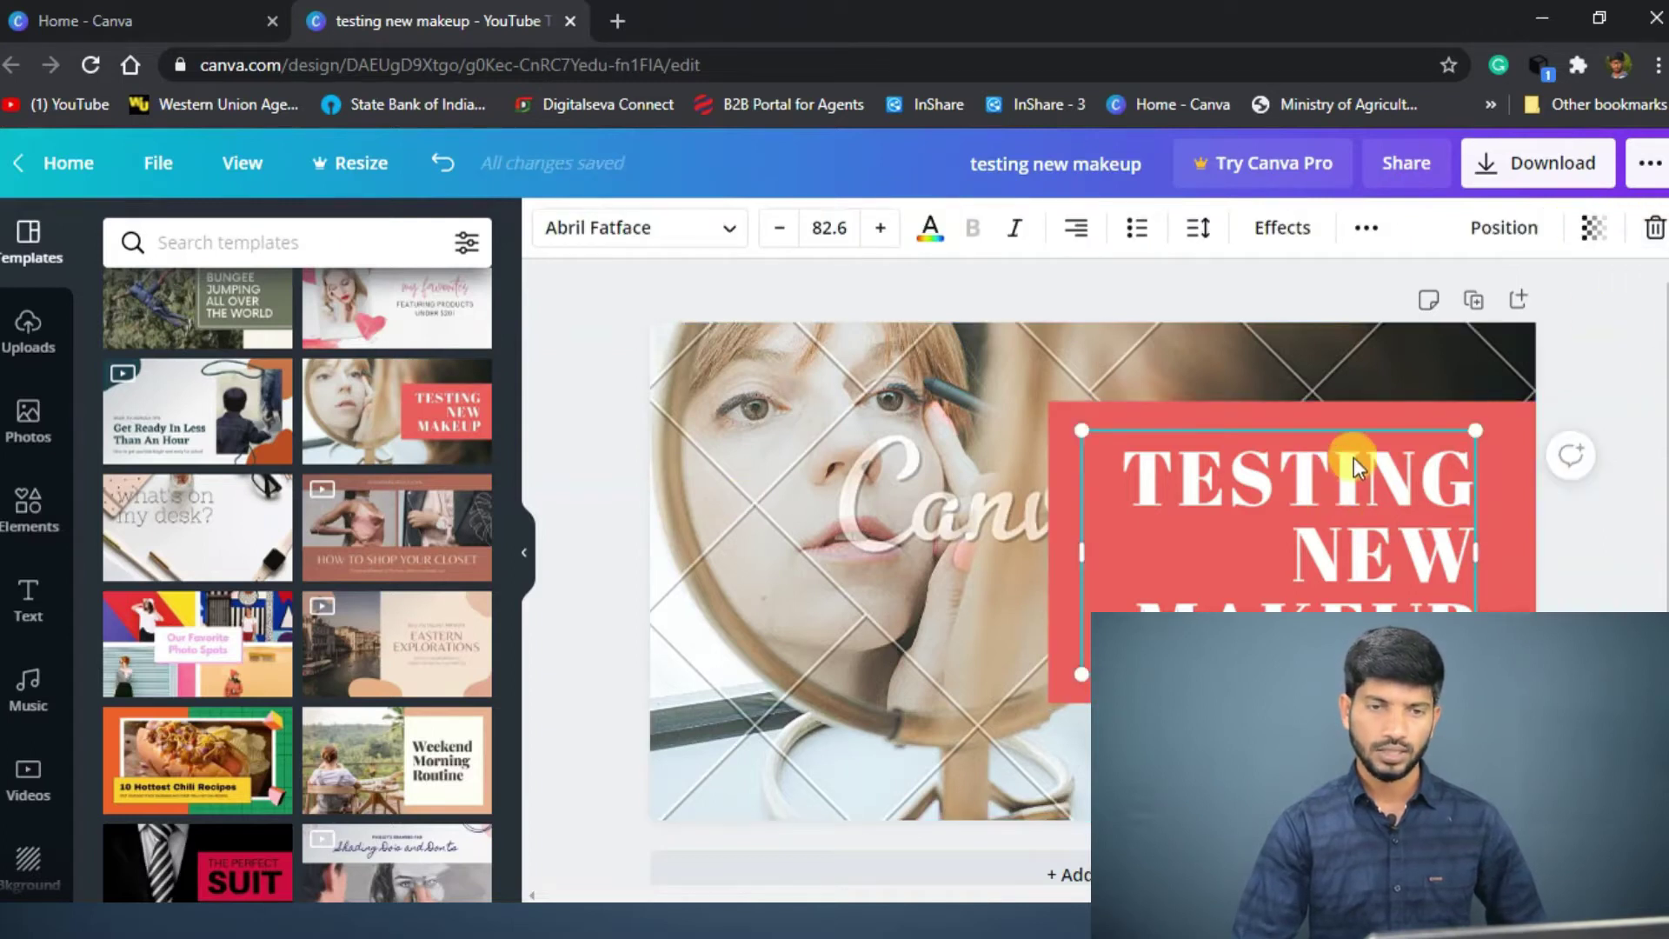
pyautogui.moveTo(1354, 458); pyautogui.dragTo(1214, 666)
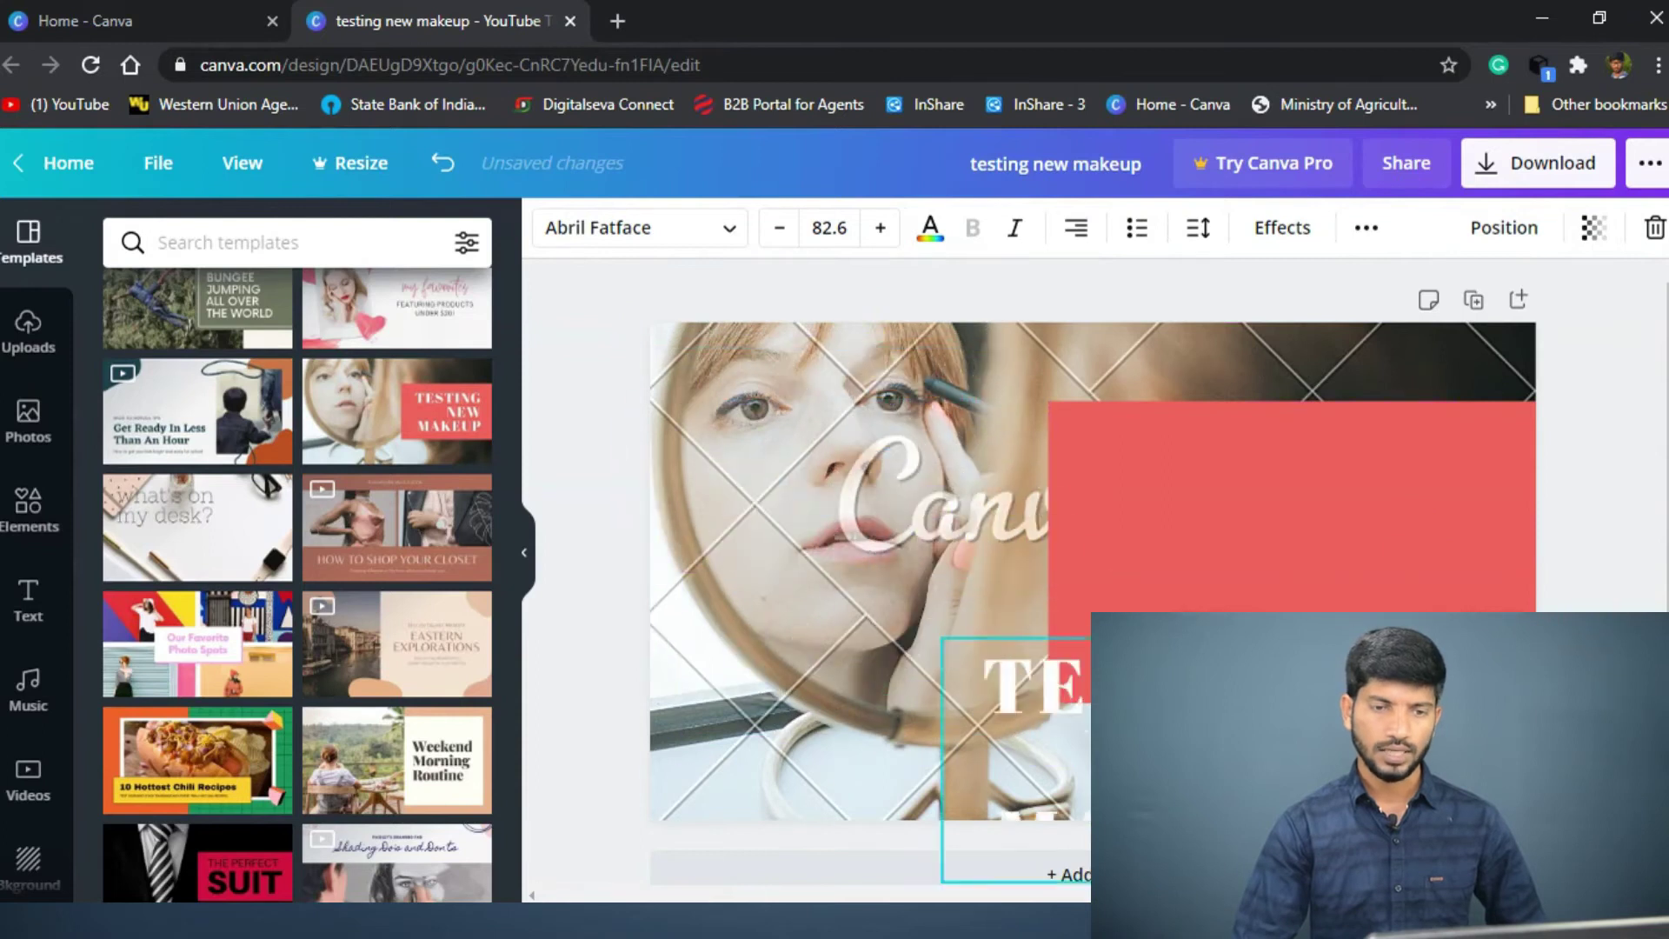
pyautogui.moveTo(1345, 873)
pyautogui.mouseDown()
pyautogui.moveTo(1087, 606)
pyautogui.moveTo(966, 547)
pyautogui.mouseUp()
pyautogui.moveTo(911, 387)
pyautogui.mouseDown()
pyautogui.moveTo(1170, 613)
pyautogui.moveTo(1348, 695)
pyautogui.mouseUp()
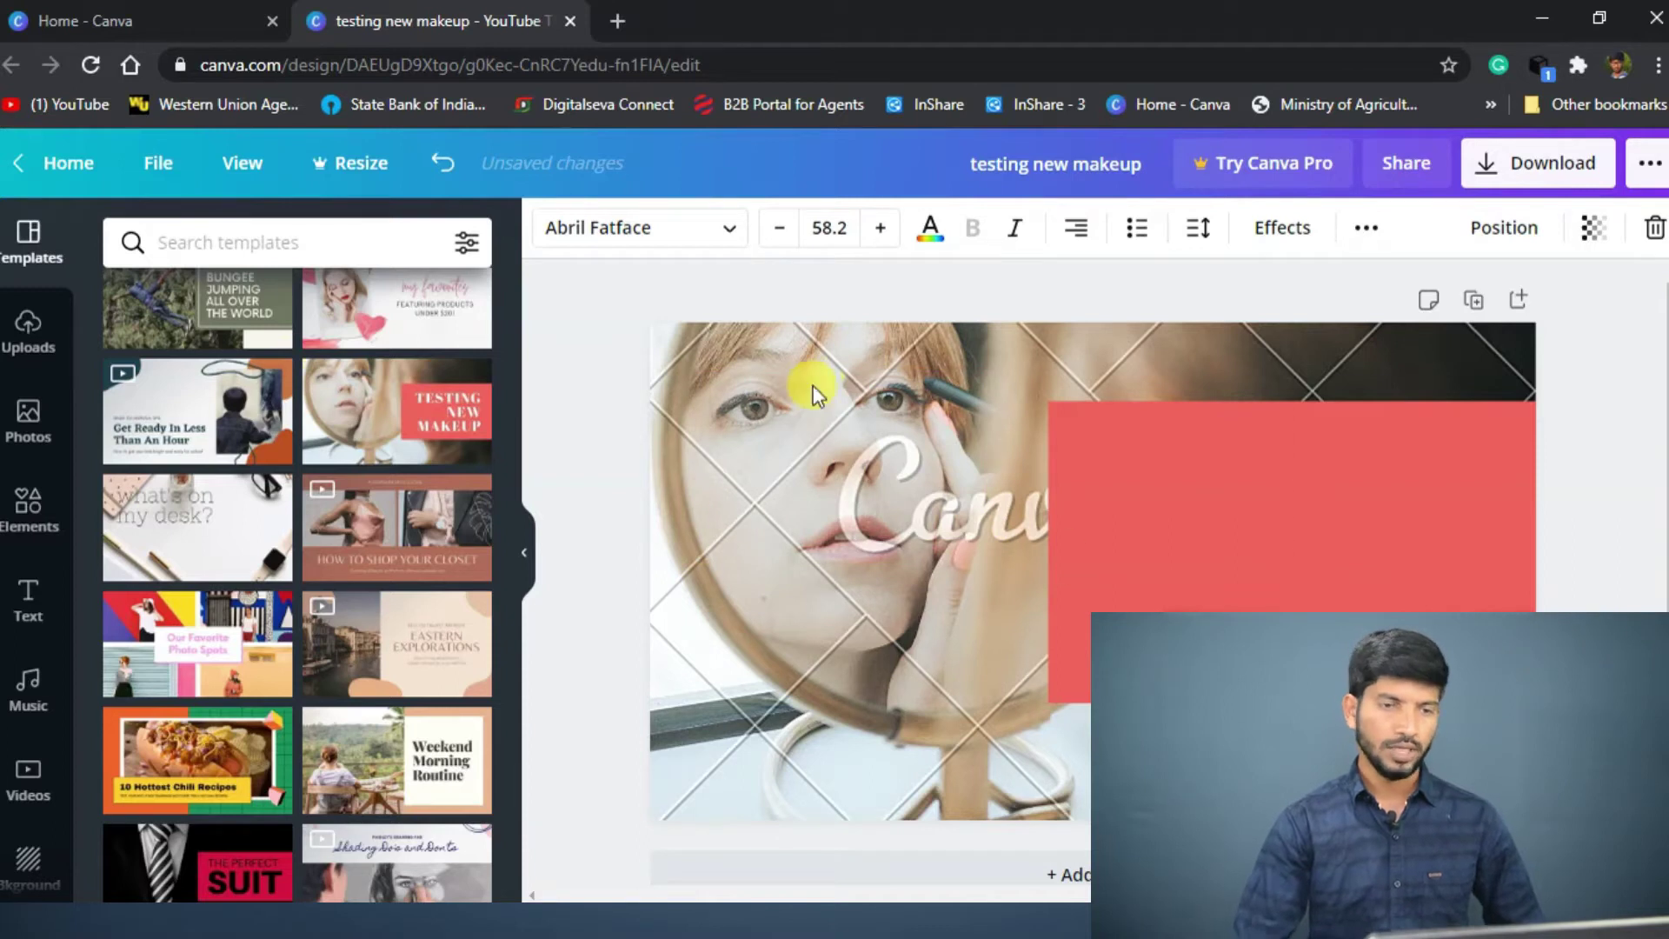
pyautogui.click(765, 409)
# Step: Replace the makeup photo with the dark grey gradient background and nudge the headline
pyautogui.scroll(-3, 28, 609)
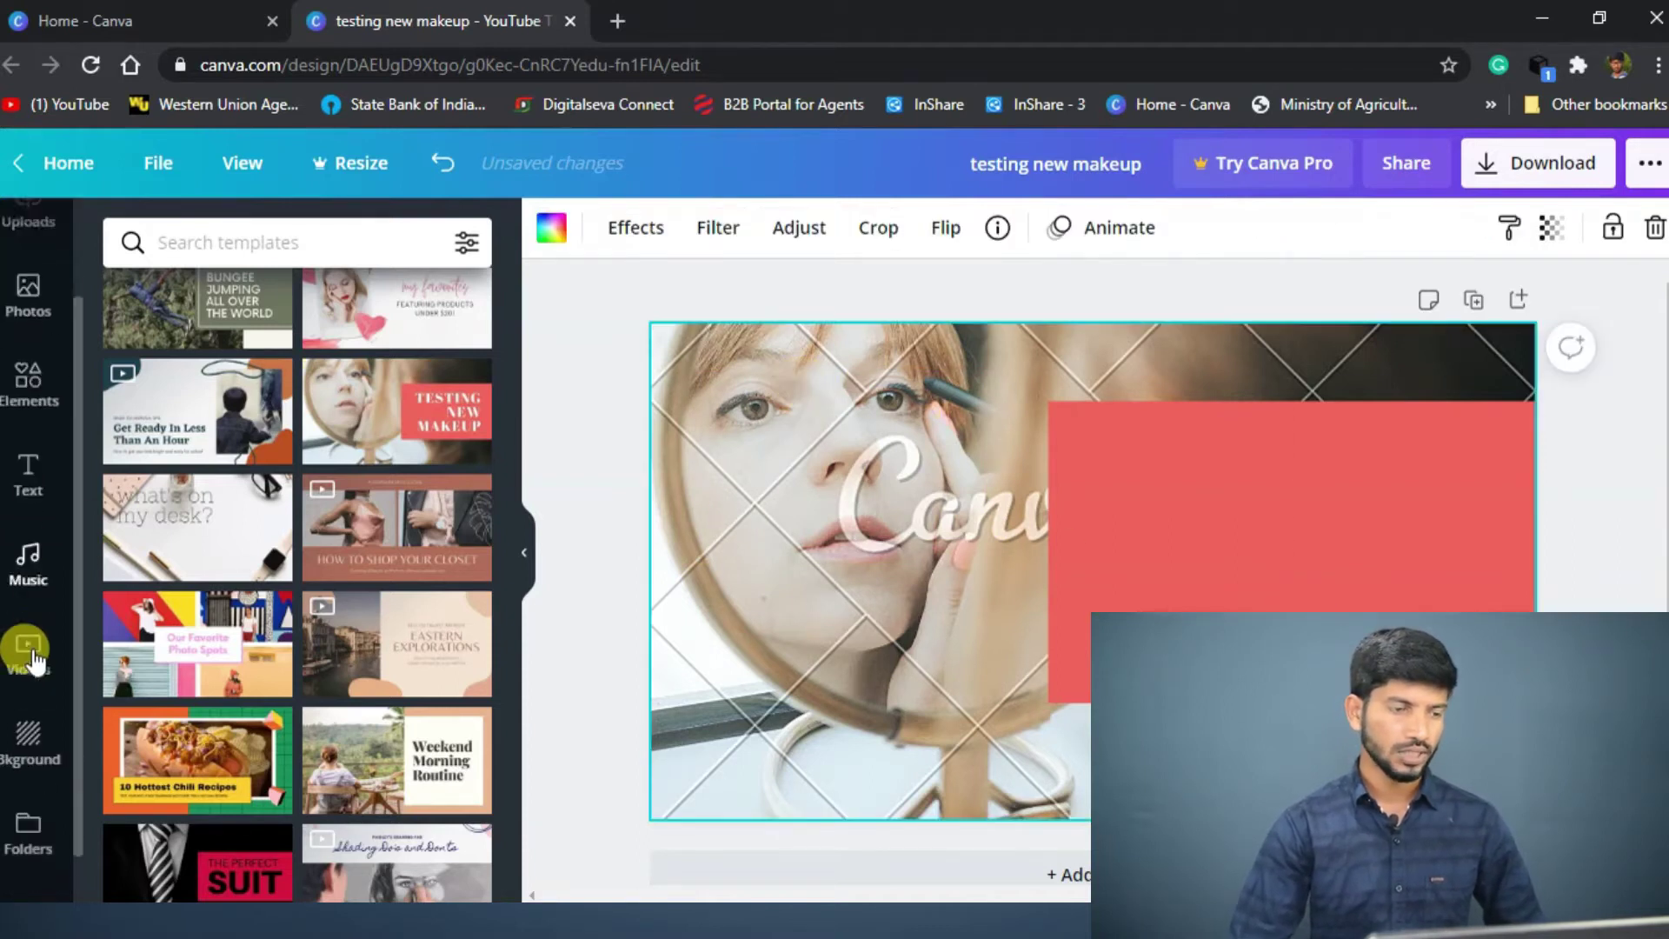
pyautogui.scroll(3, 31, 582)
pyautogui.click(18, 435)
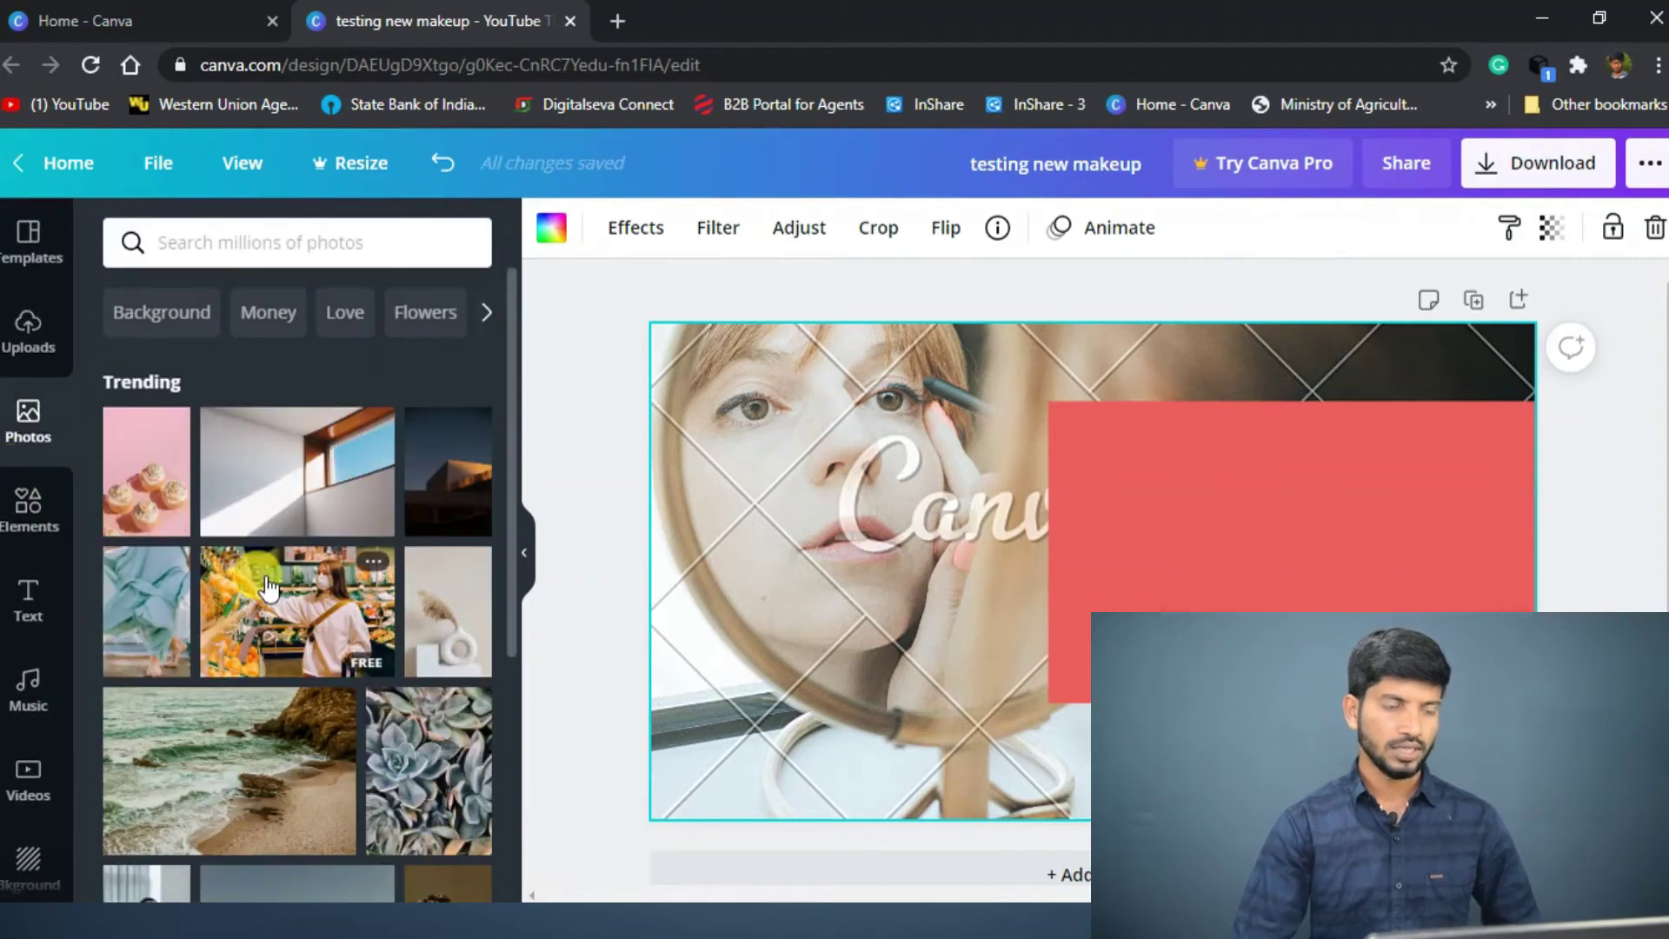
pyautogui.scroll(-4, 261, 577)
pyautogui.scroll(-1, 269, 589)
pyautogui.scroll(-5, 270, 589)
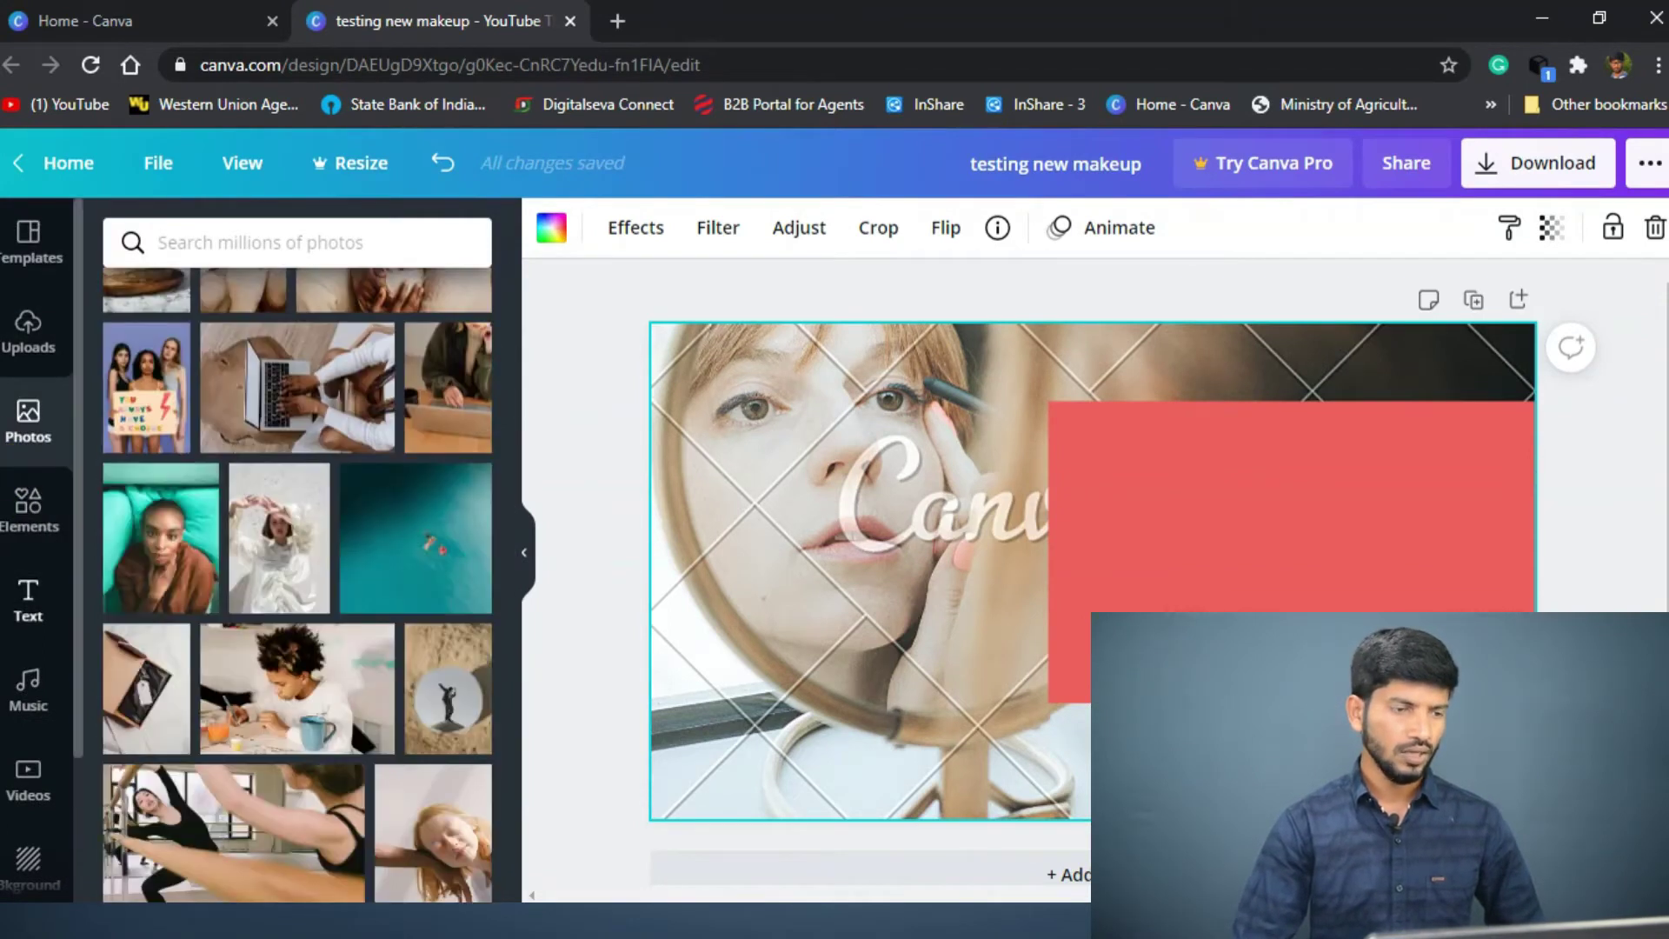
pyautogui.scroll(-2, 31, 682)
pyautogui.click(29, 683)
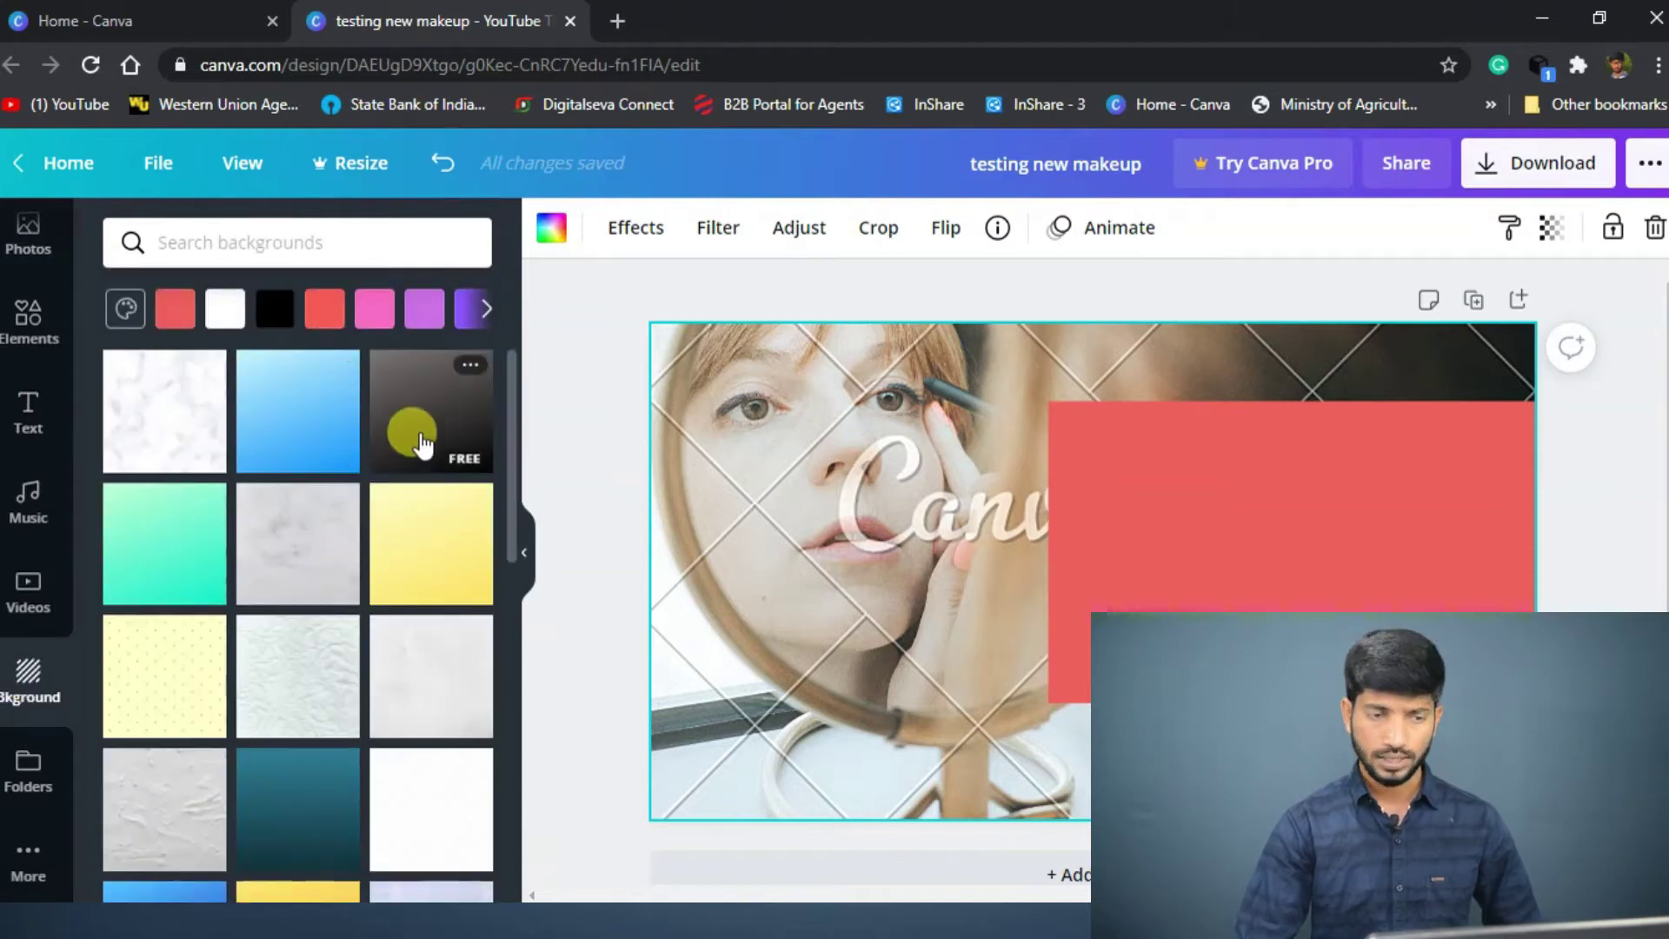
pyautogui.moveTo(430, 412)
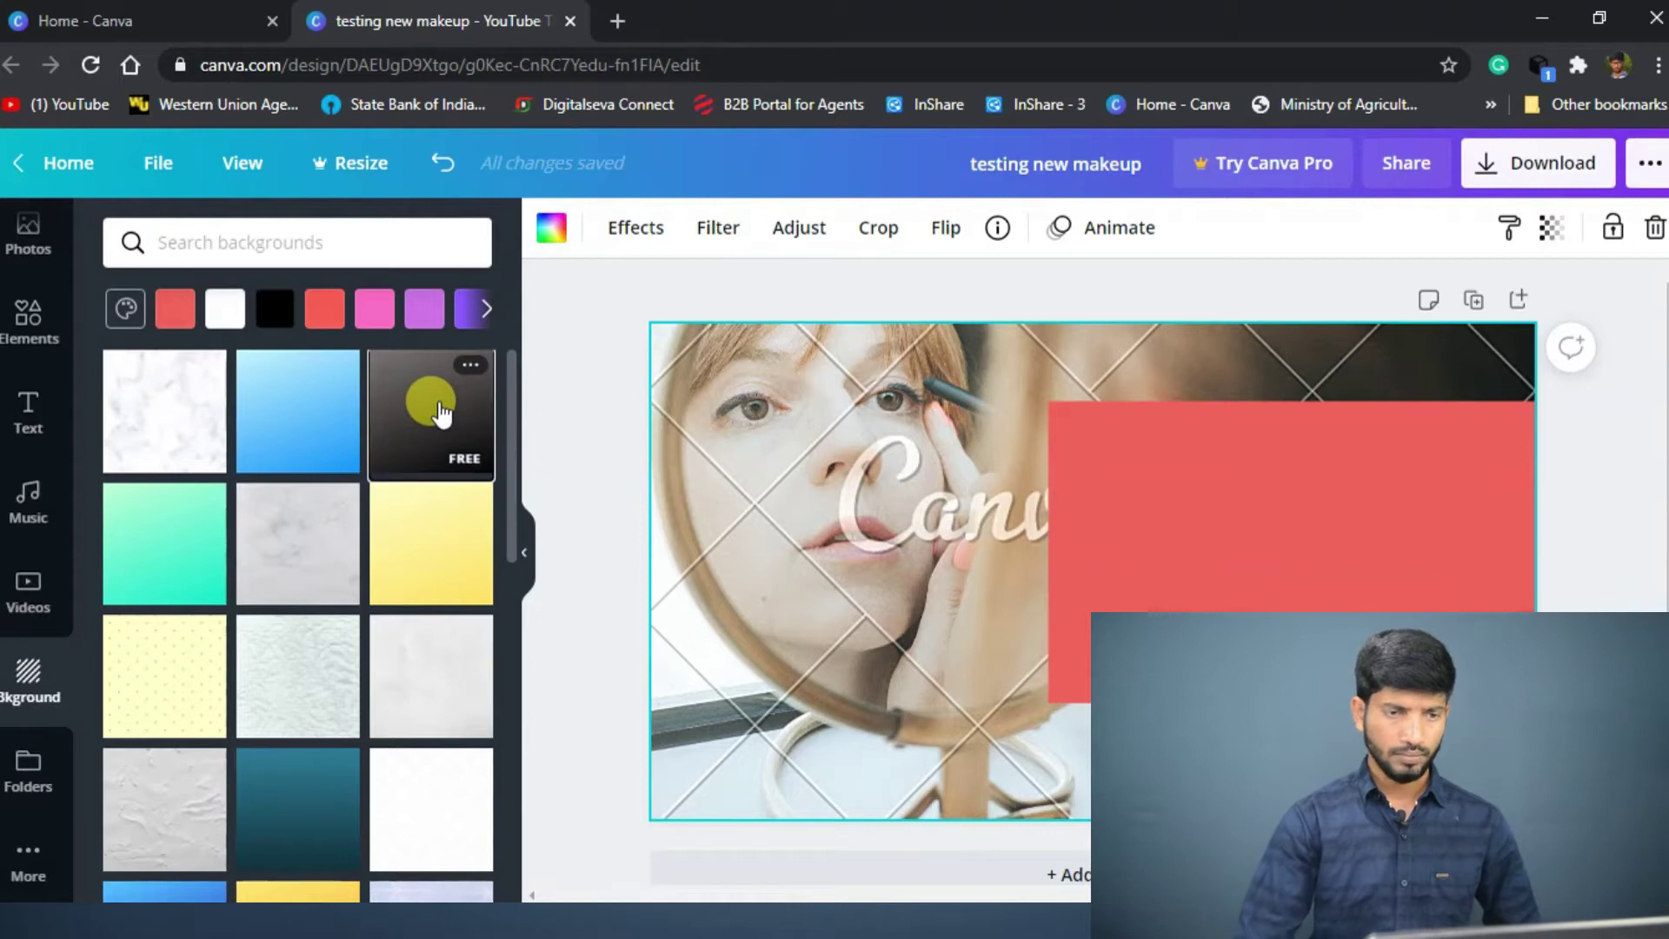
pyautogui.moveTo(440, 403); pyautogui.dragTo(735, 433)
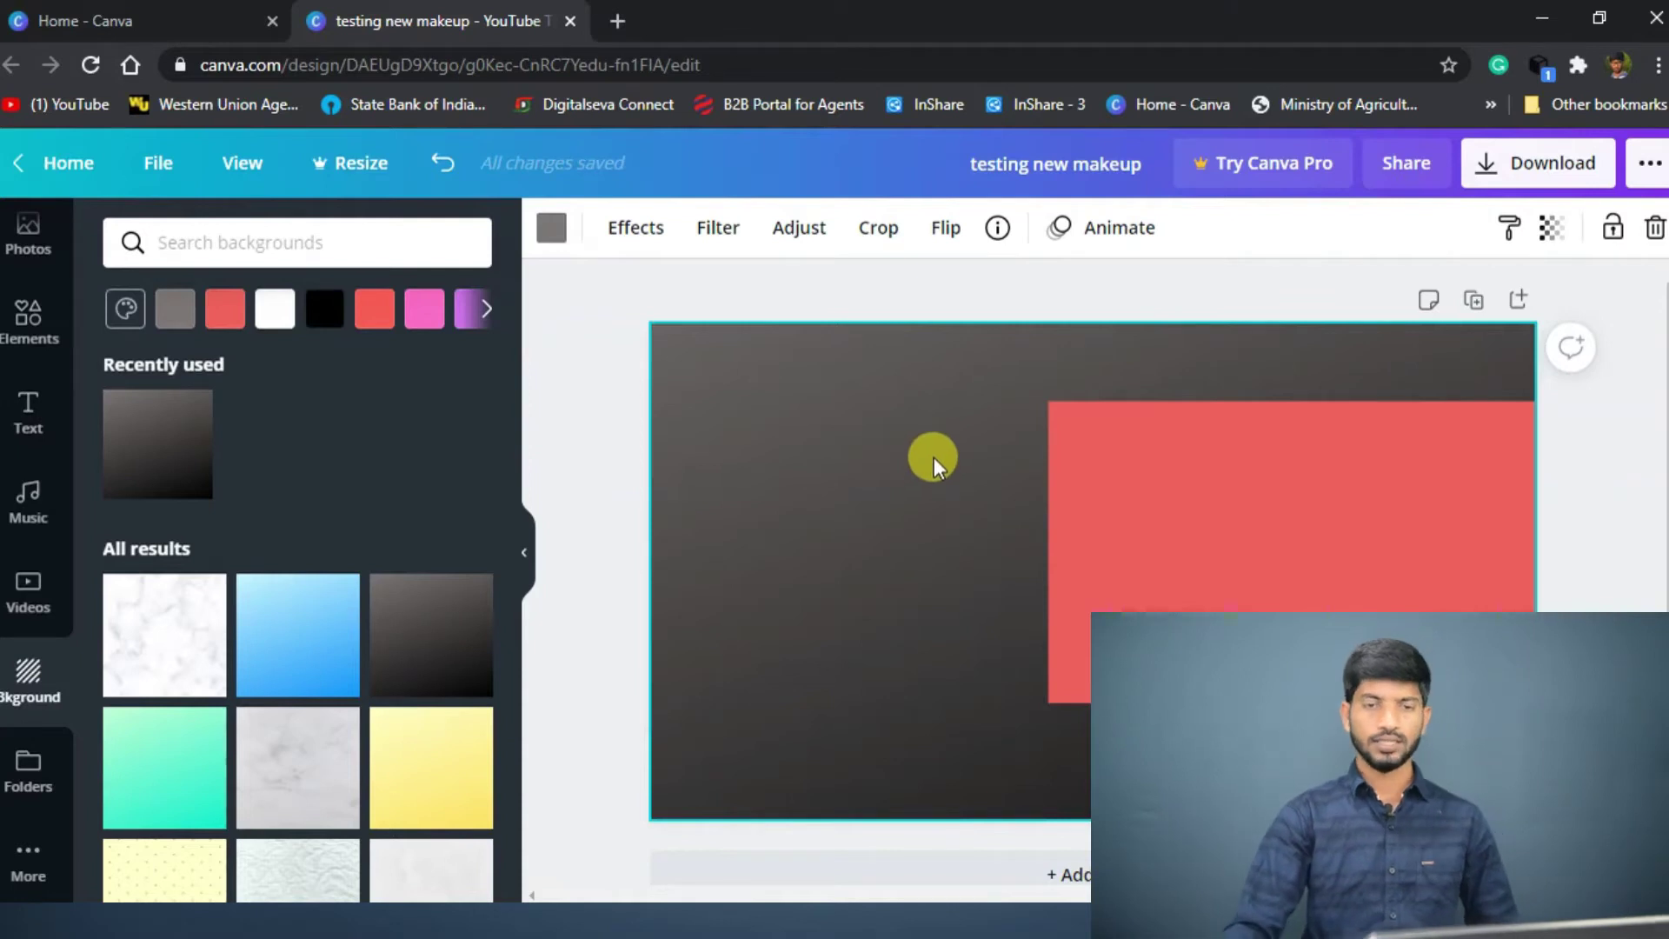
pyautogui.moveTo(1304, 644); pyautogui.dragTo(1330, 613)
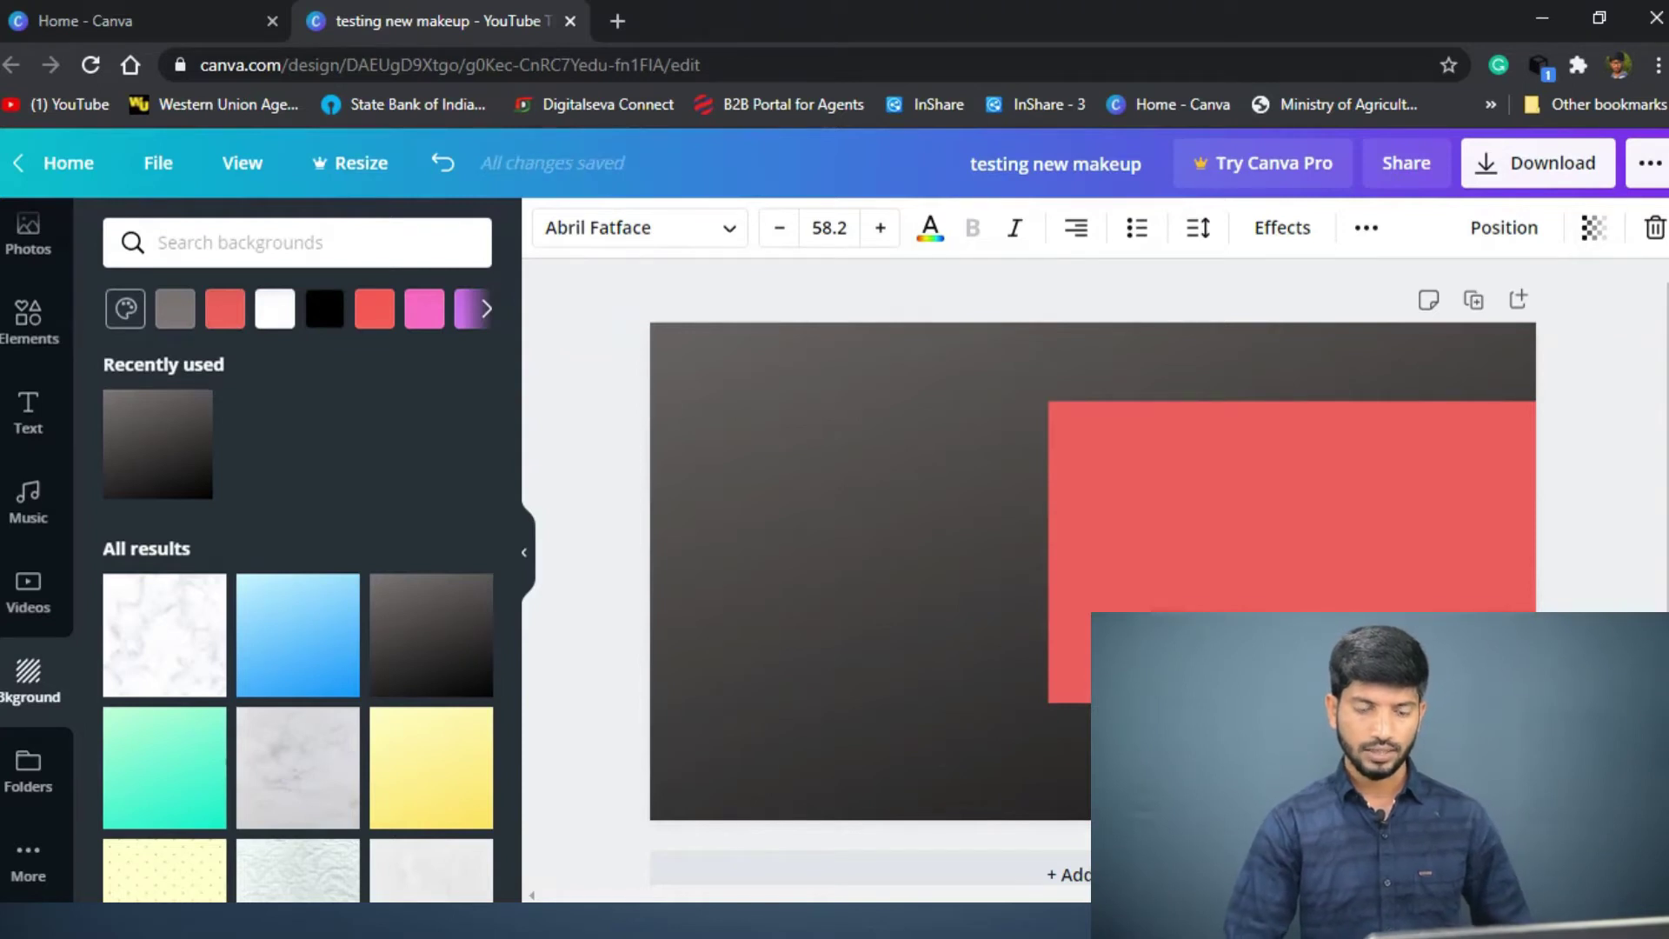
# Step: Left-align the three headline lines, then select the red rectangle
pyautogui.click(1075, 231)
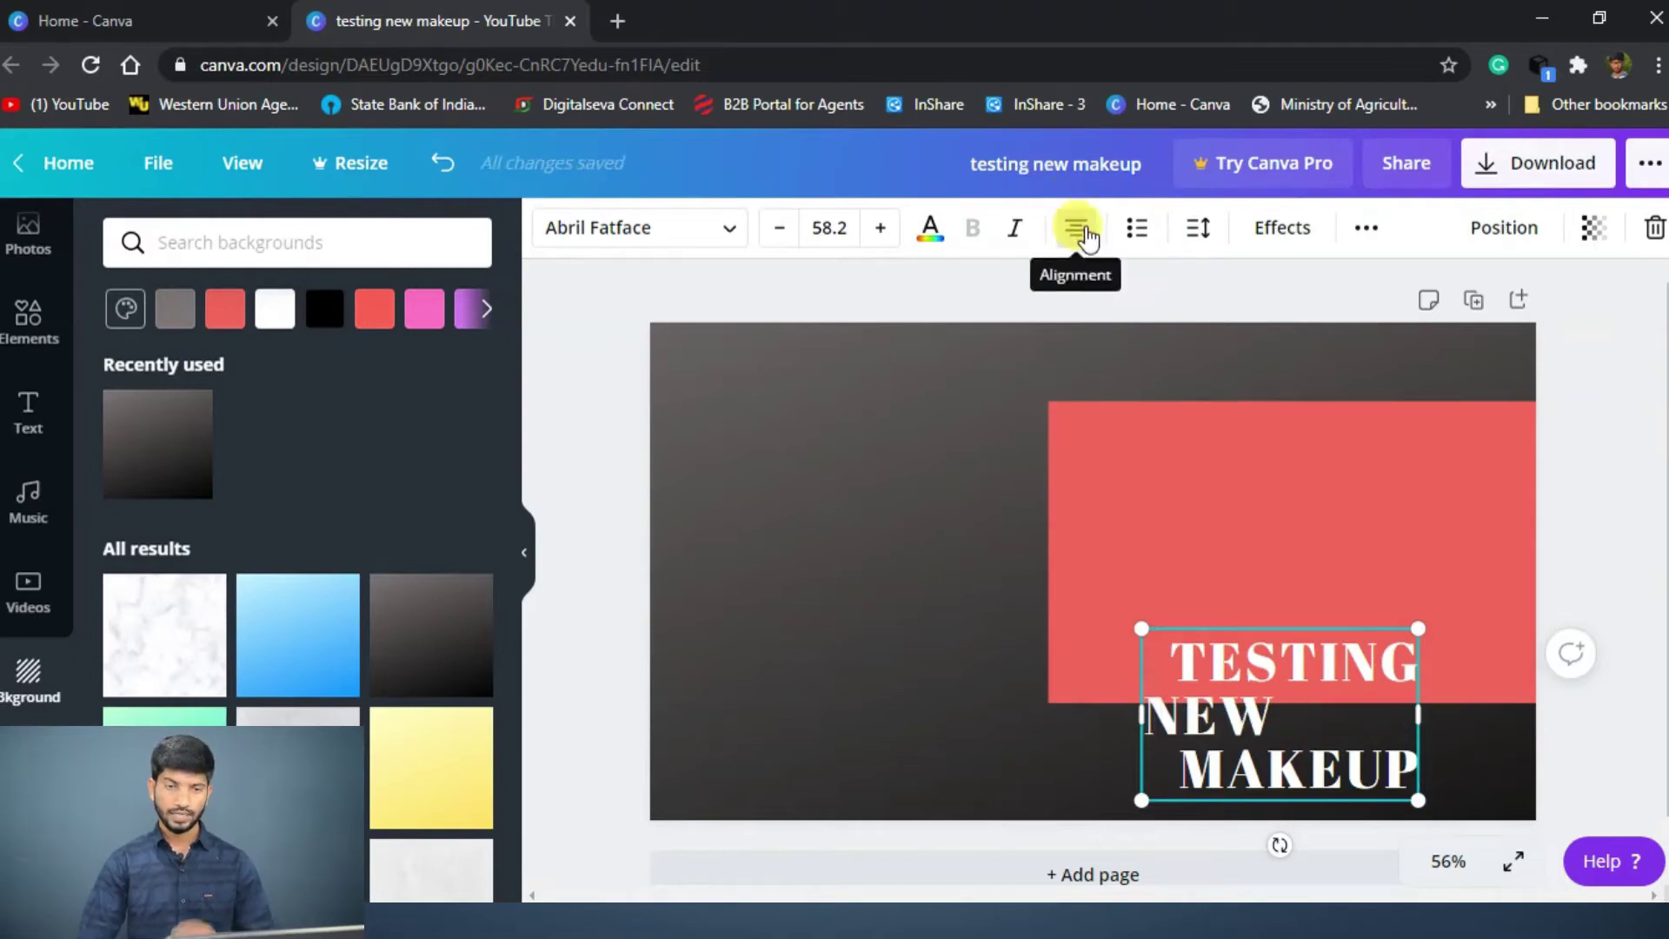
pyautogui.click(1085, 233)
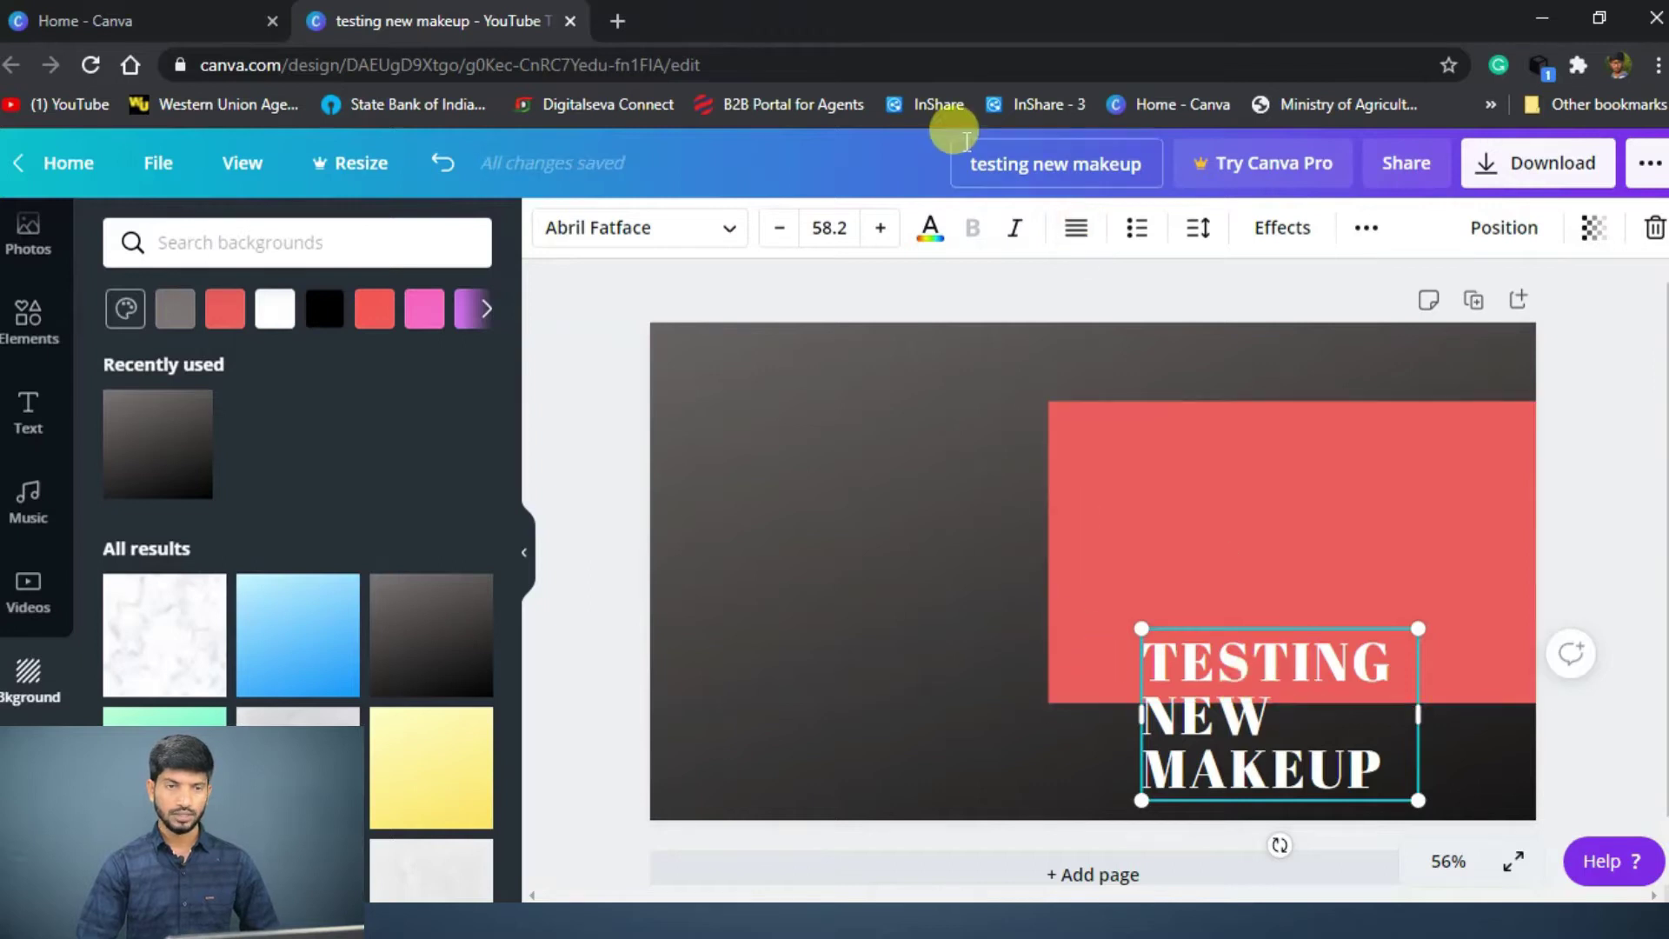
pyautogui.hotkey('ctrl', 'z')
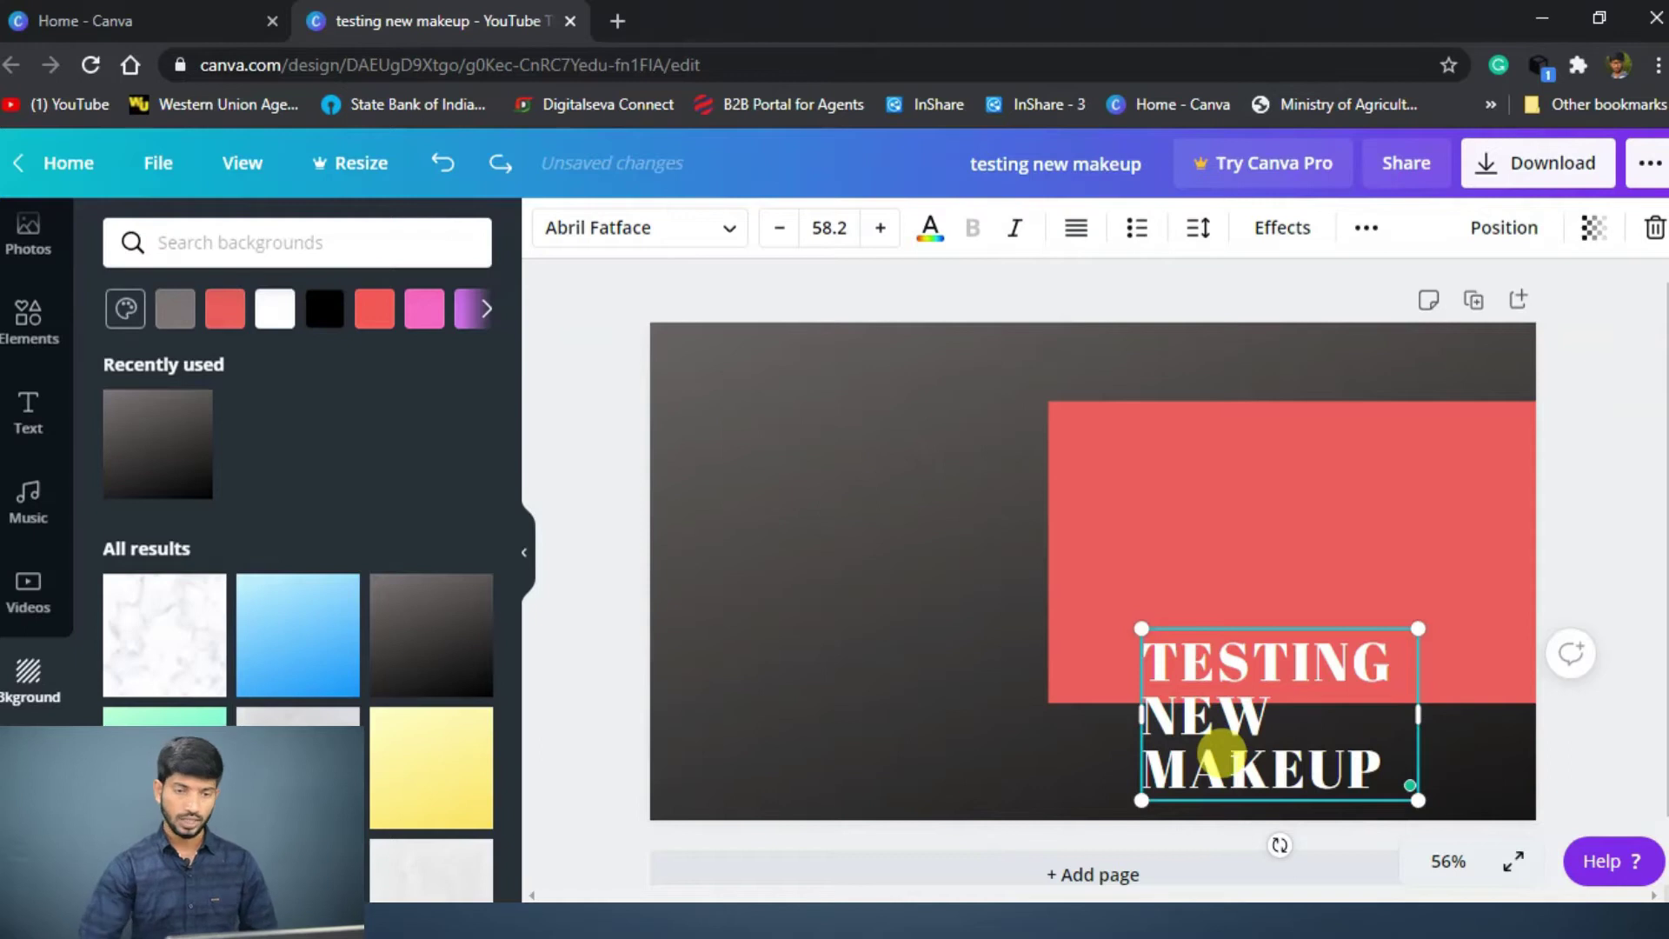
pyautogui.click(1349, 335)
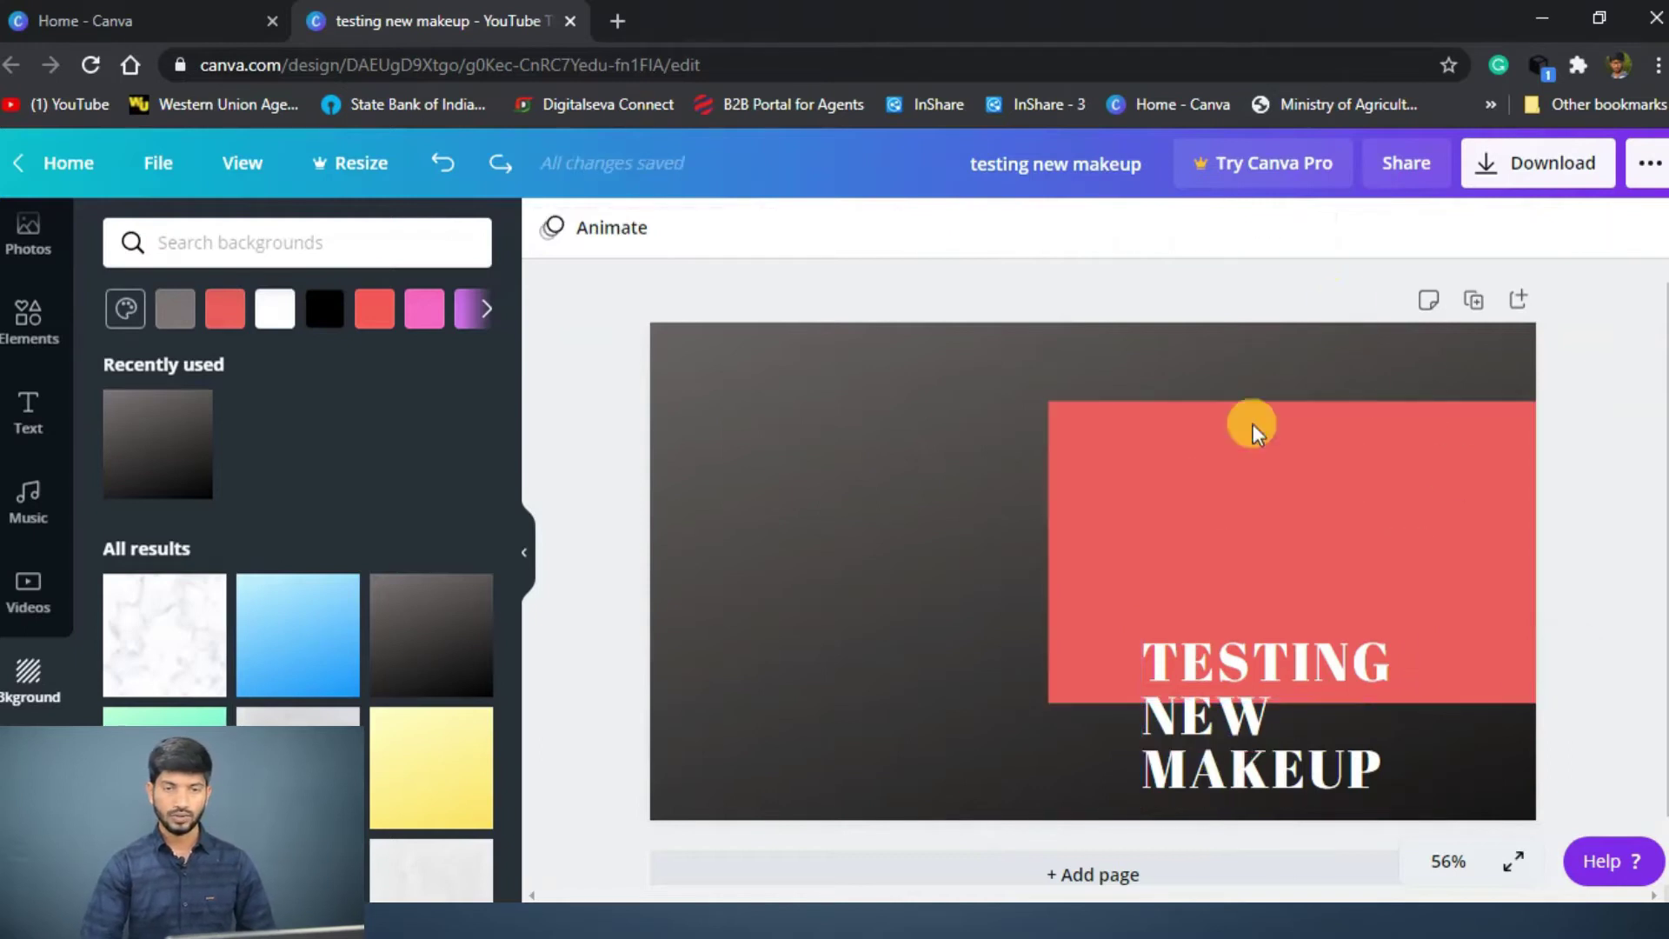
pyautogui.click(1301, 544)
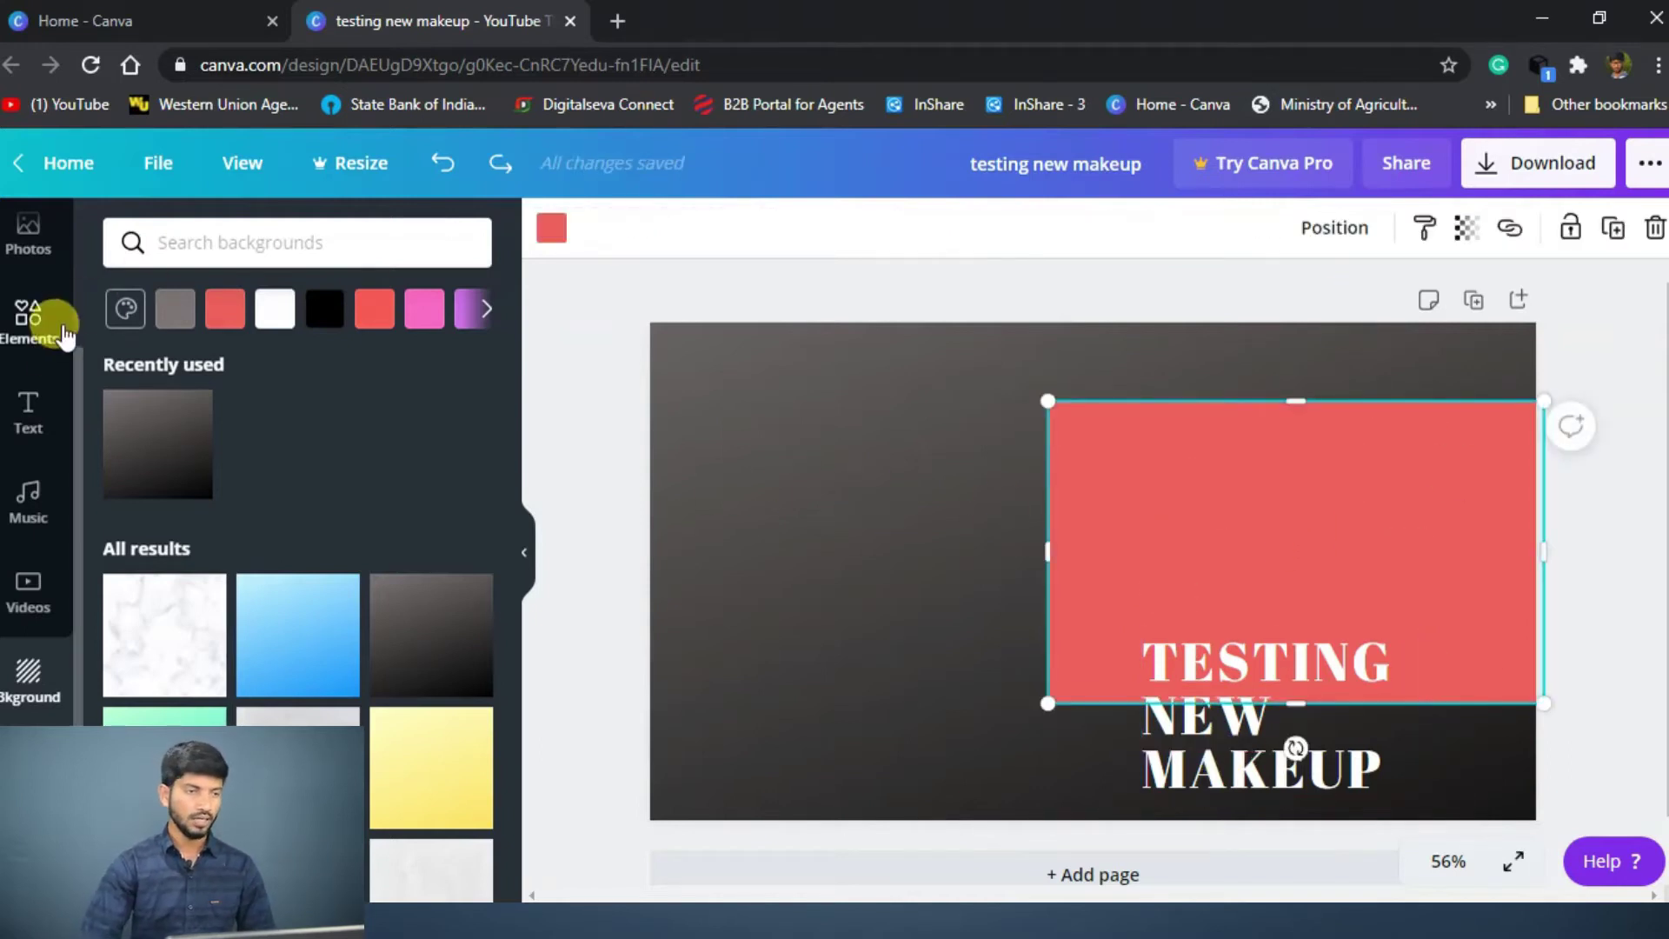
pyautogui.scroll(2, 30, 478)
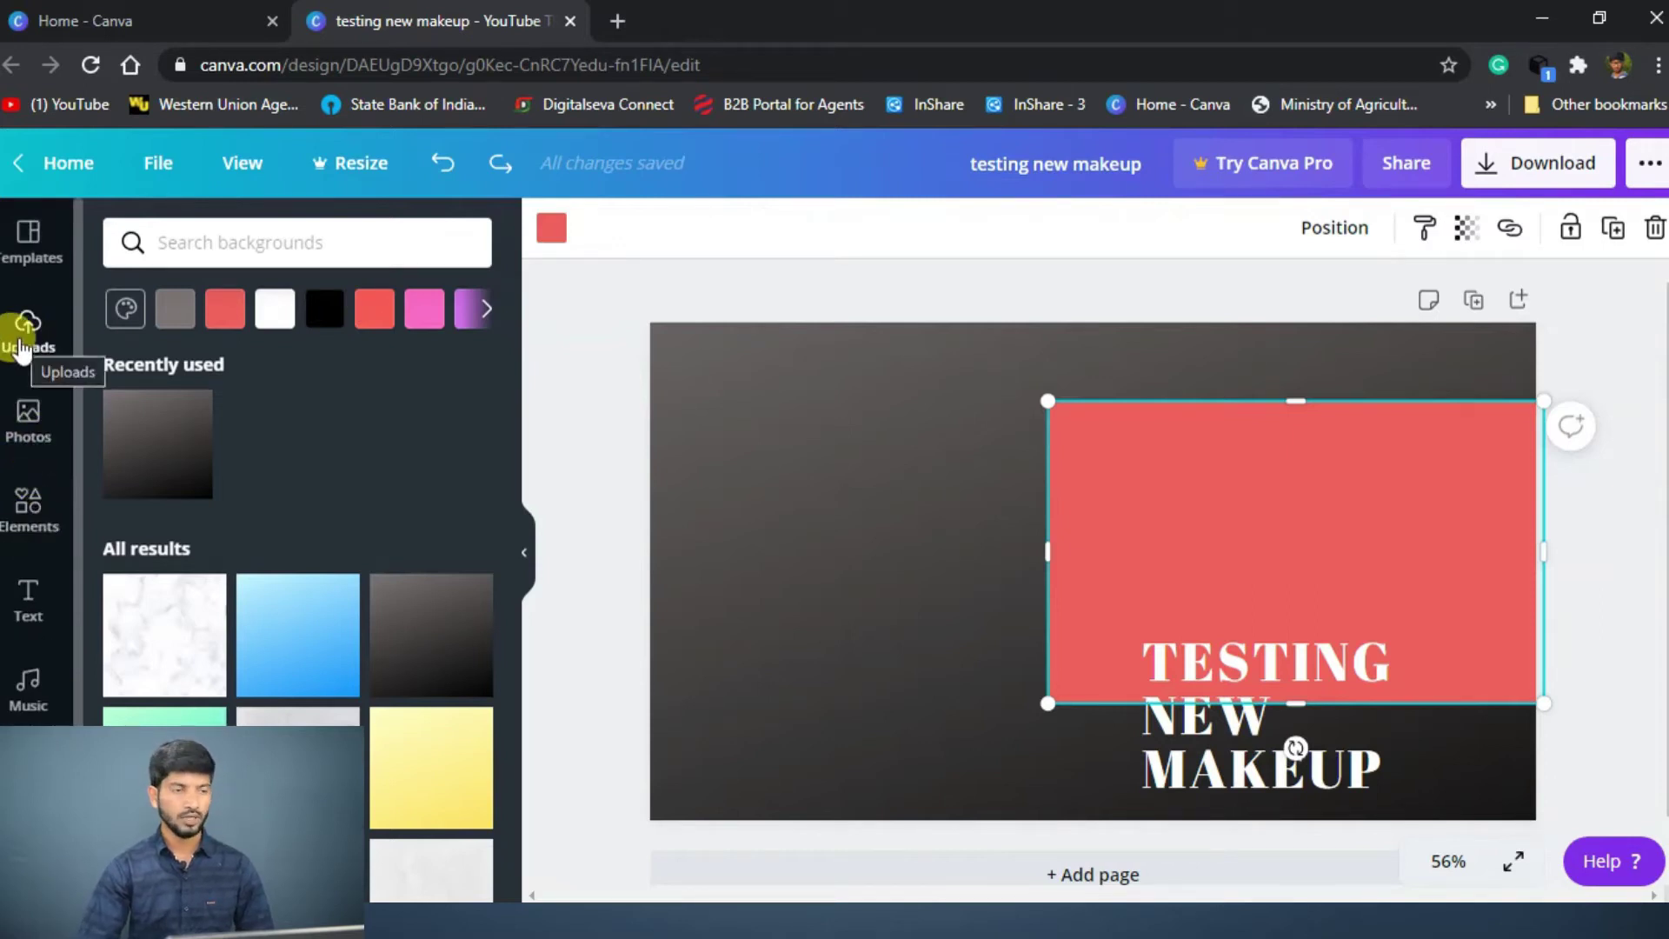
# Step: Upload the YouTube channel screenshot from the device and drag it onto the thumbnail
pyautogui.click(24, 348)
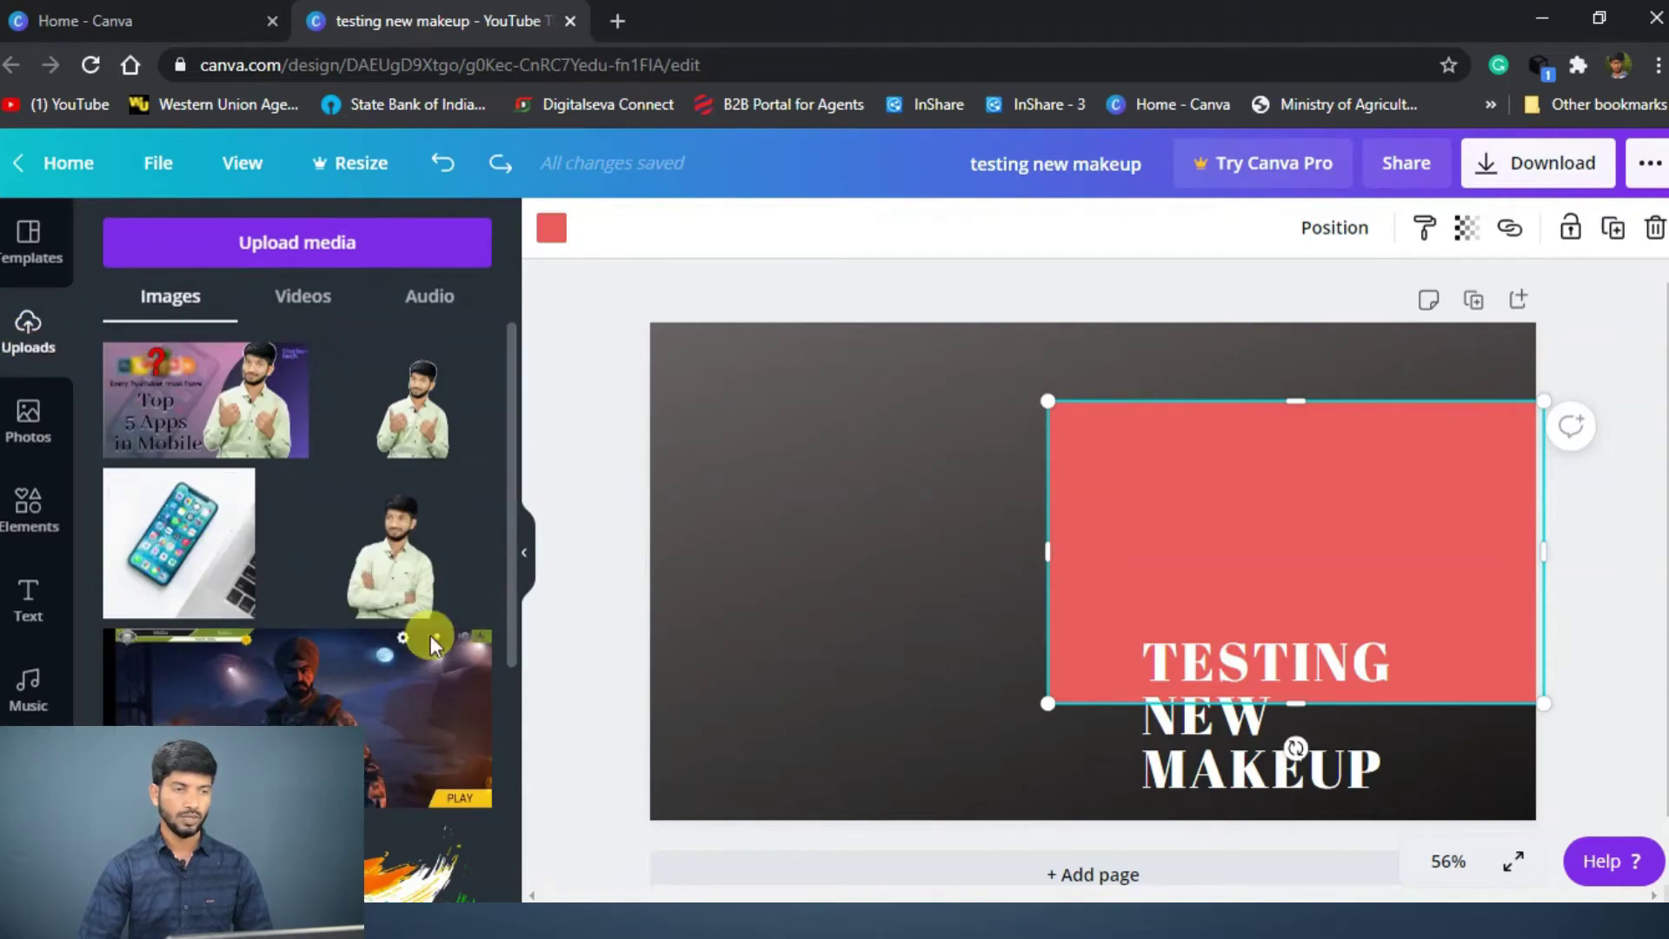
pyautogui.click(263, 242)
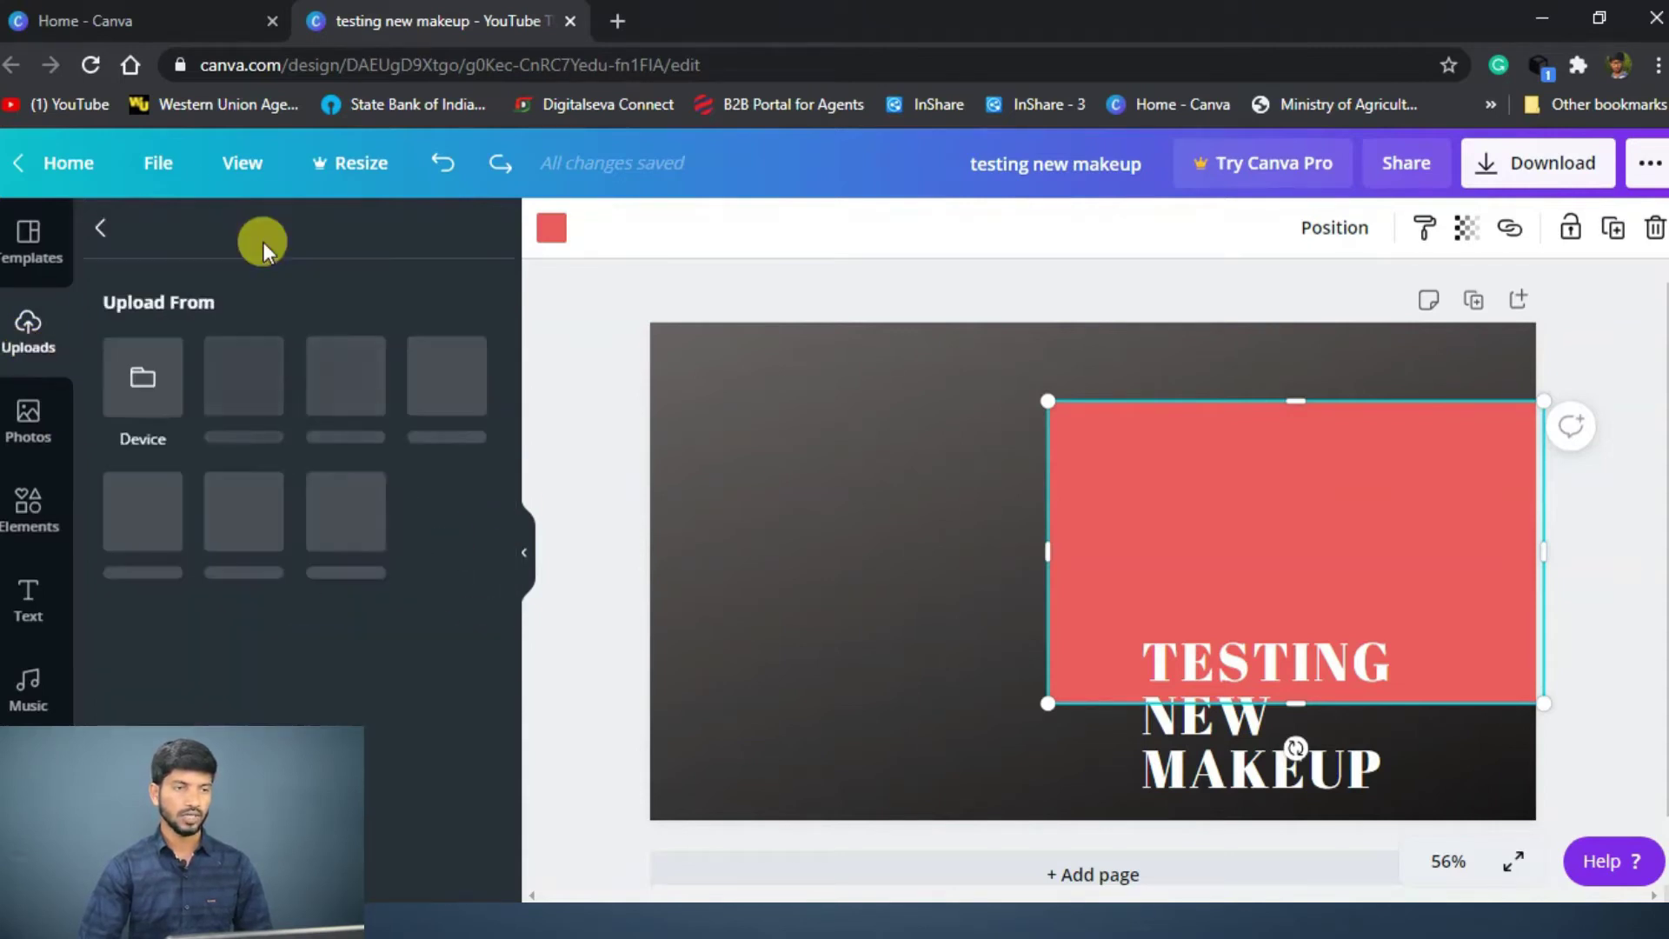
pyautogui.click(137, 376)
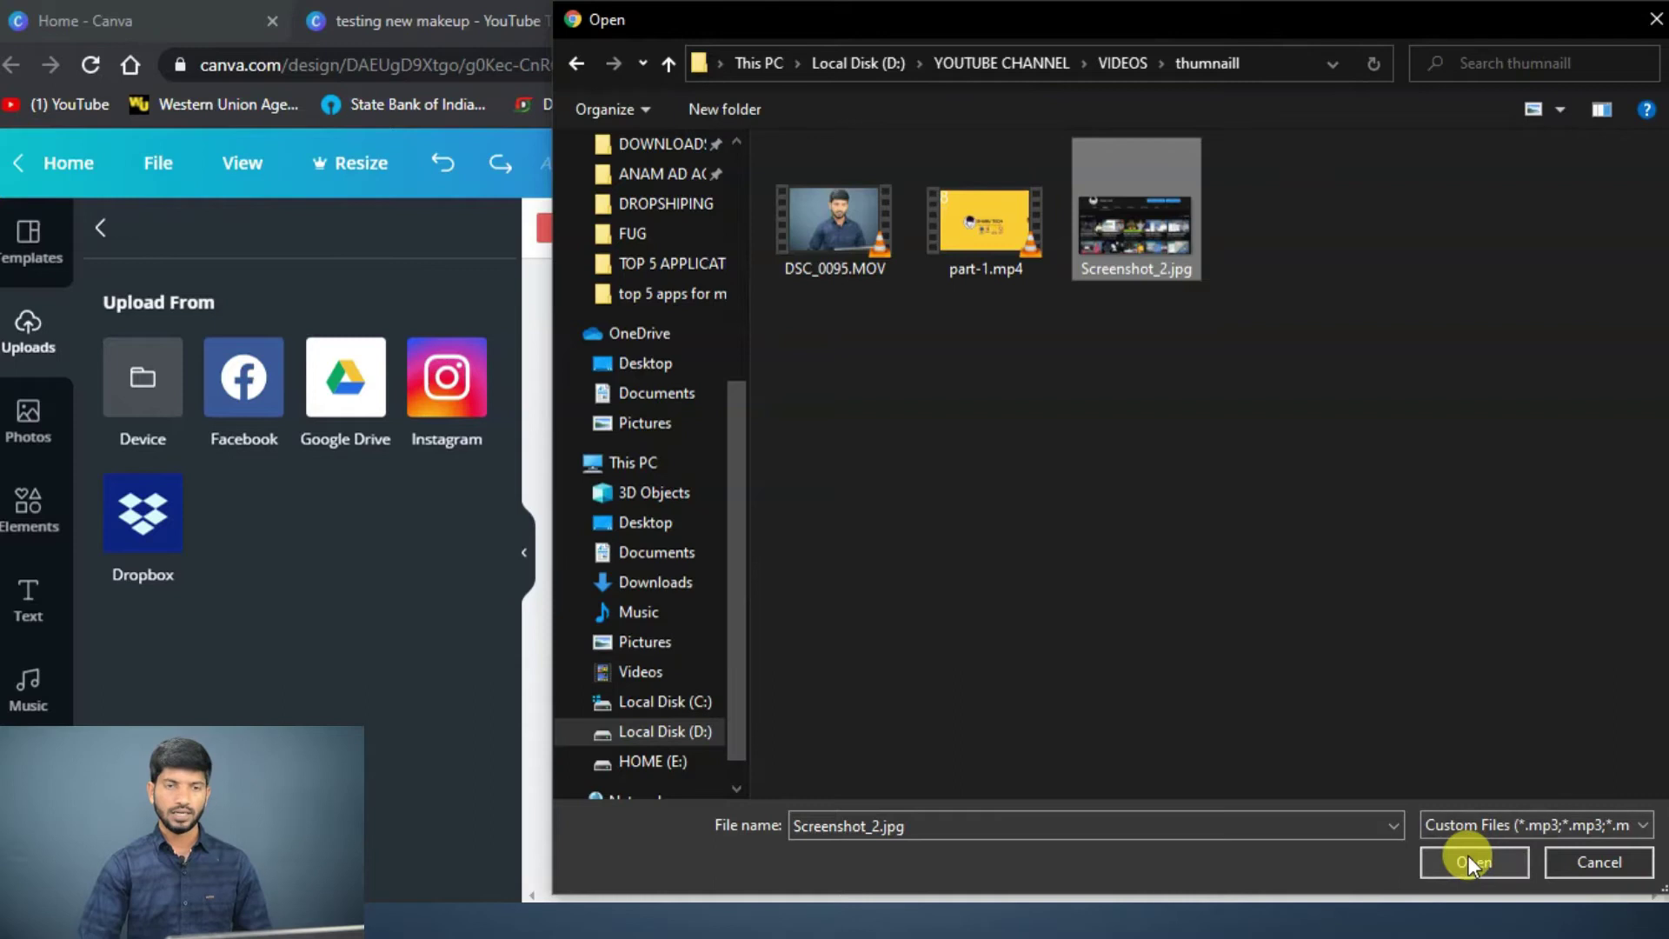
pyautogui.click(1468, 856)
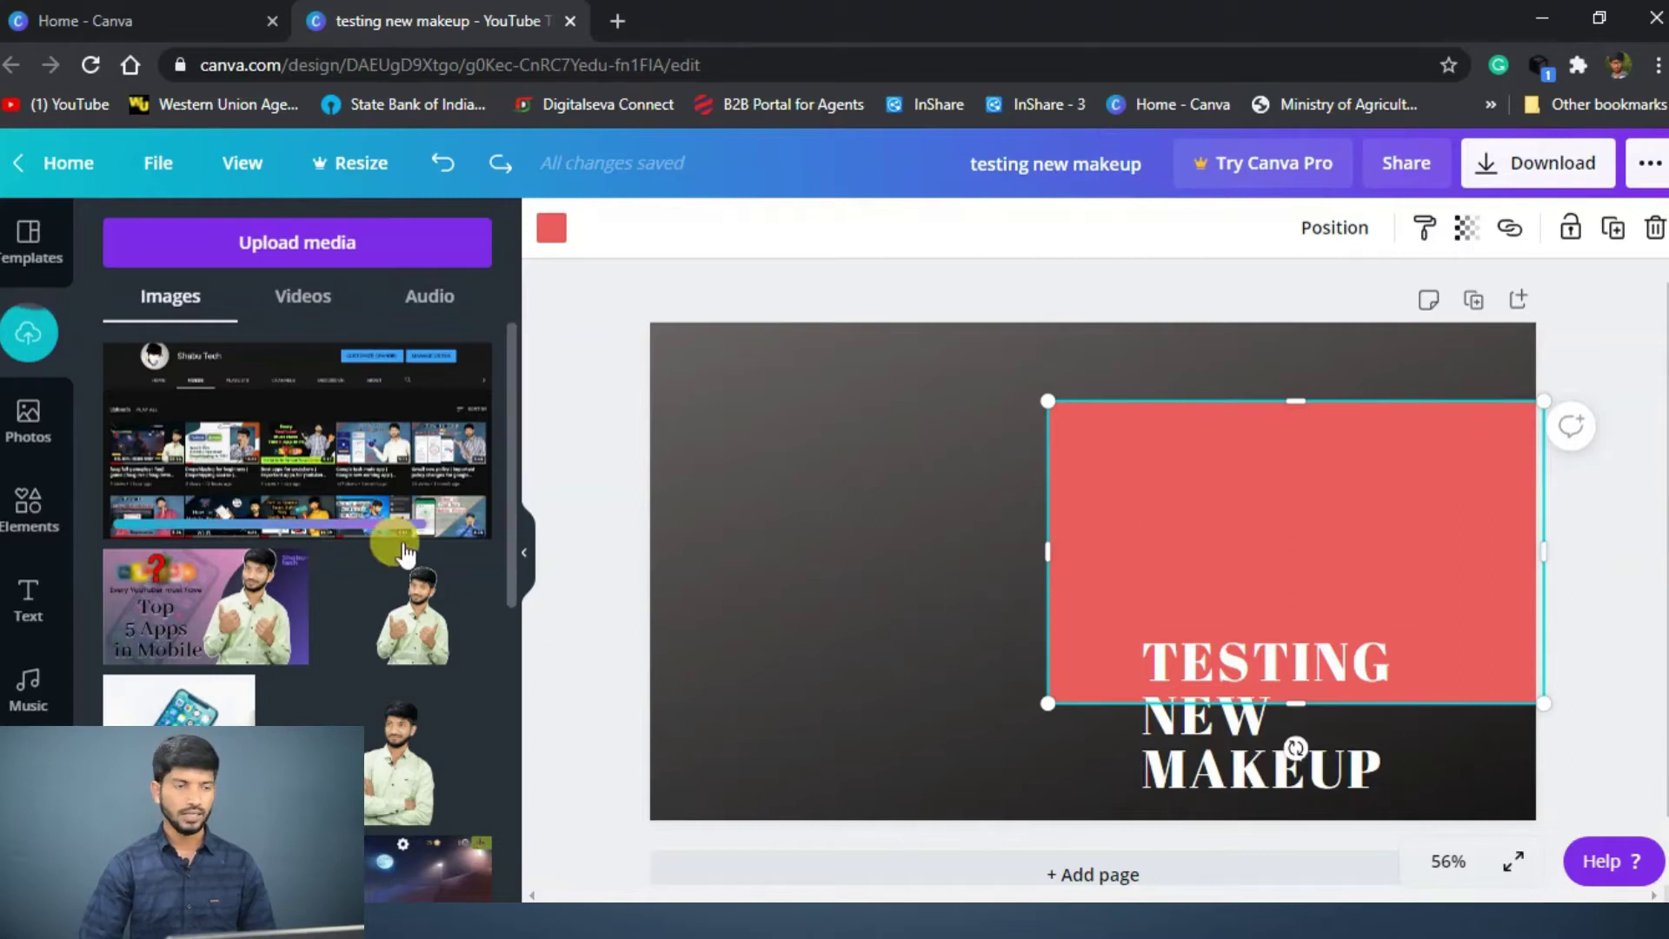
pyautogui.moveTo(298, 440)
pyautogui.moveTo(306, 436)
pyautogui.mouseDown()
pyautogui.moveTo(1250, 545)
pyautogui.moveTo(1304, 476)
pyautogui.mouseUp()
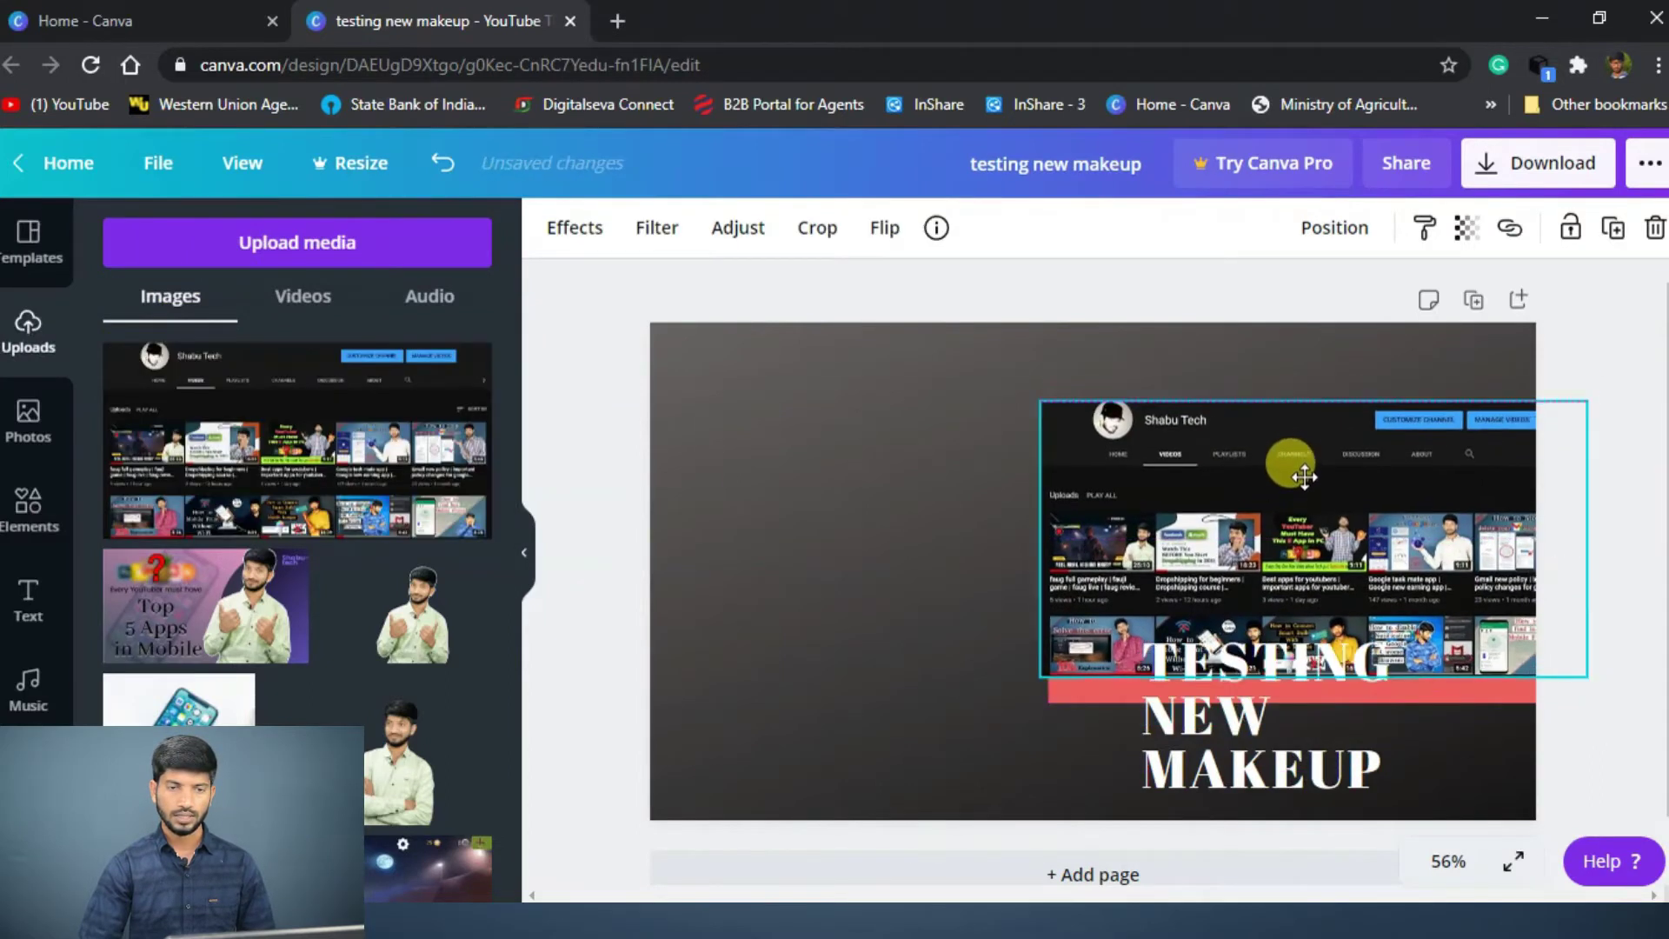
# Step: Resize and align the channel screenshot over the red rectangle, then nudge the headline lower
pyautogui.moveTo(1304, 487); pyautogui.dragTo(1286, 500)
pyautogui.moveTo(1569, 689); pyautogui.dragTo(1511, 661)
pyautogui.moveTo(1212, 496); pyautogui.dragTo(1224, 510)
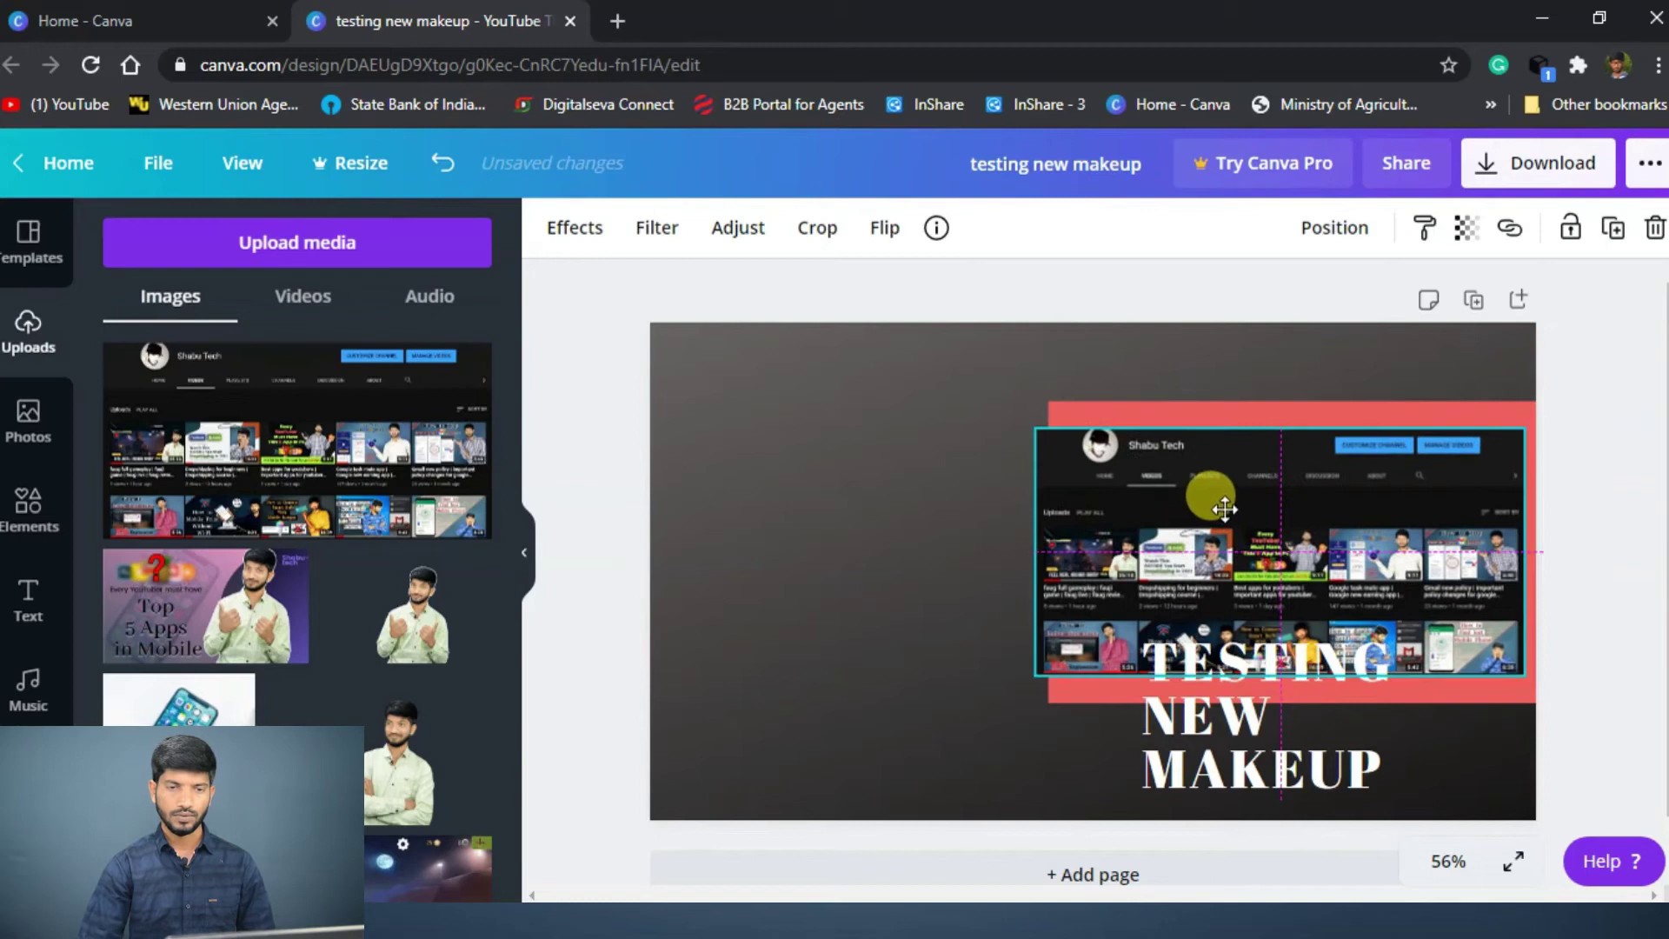
pyautogui.click(1278, 365)
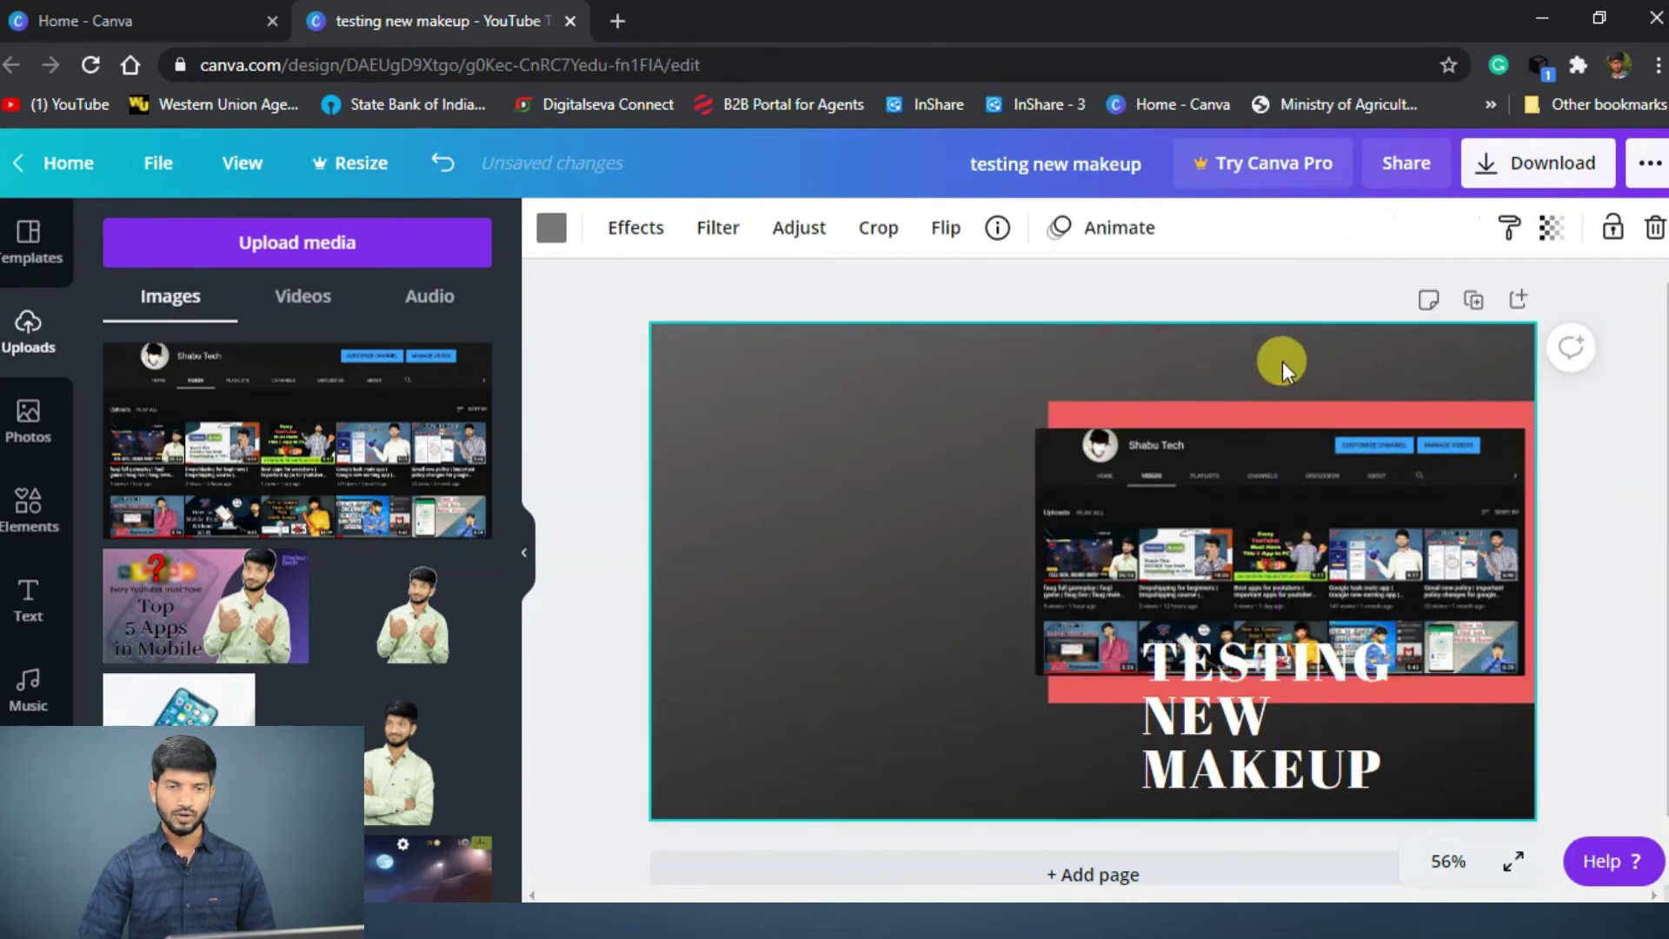
pyautogui.click(1376, 467)
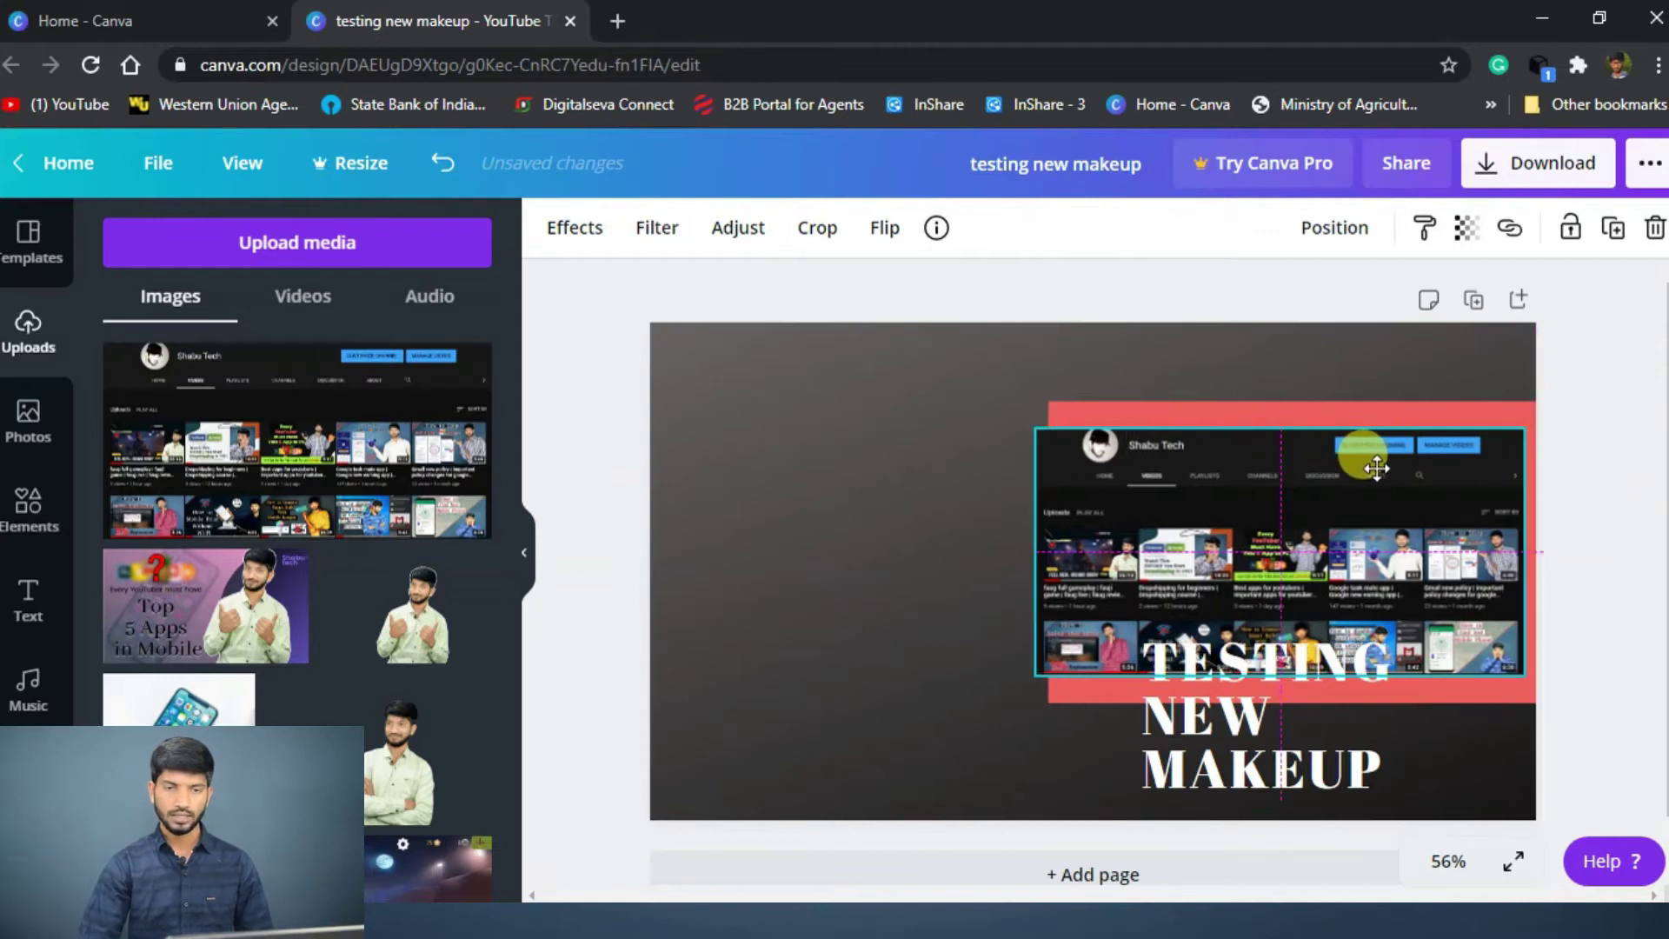
pyautogui.moveTo(1382, 467); pyautogui.dragTo(1387, 468)
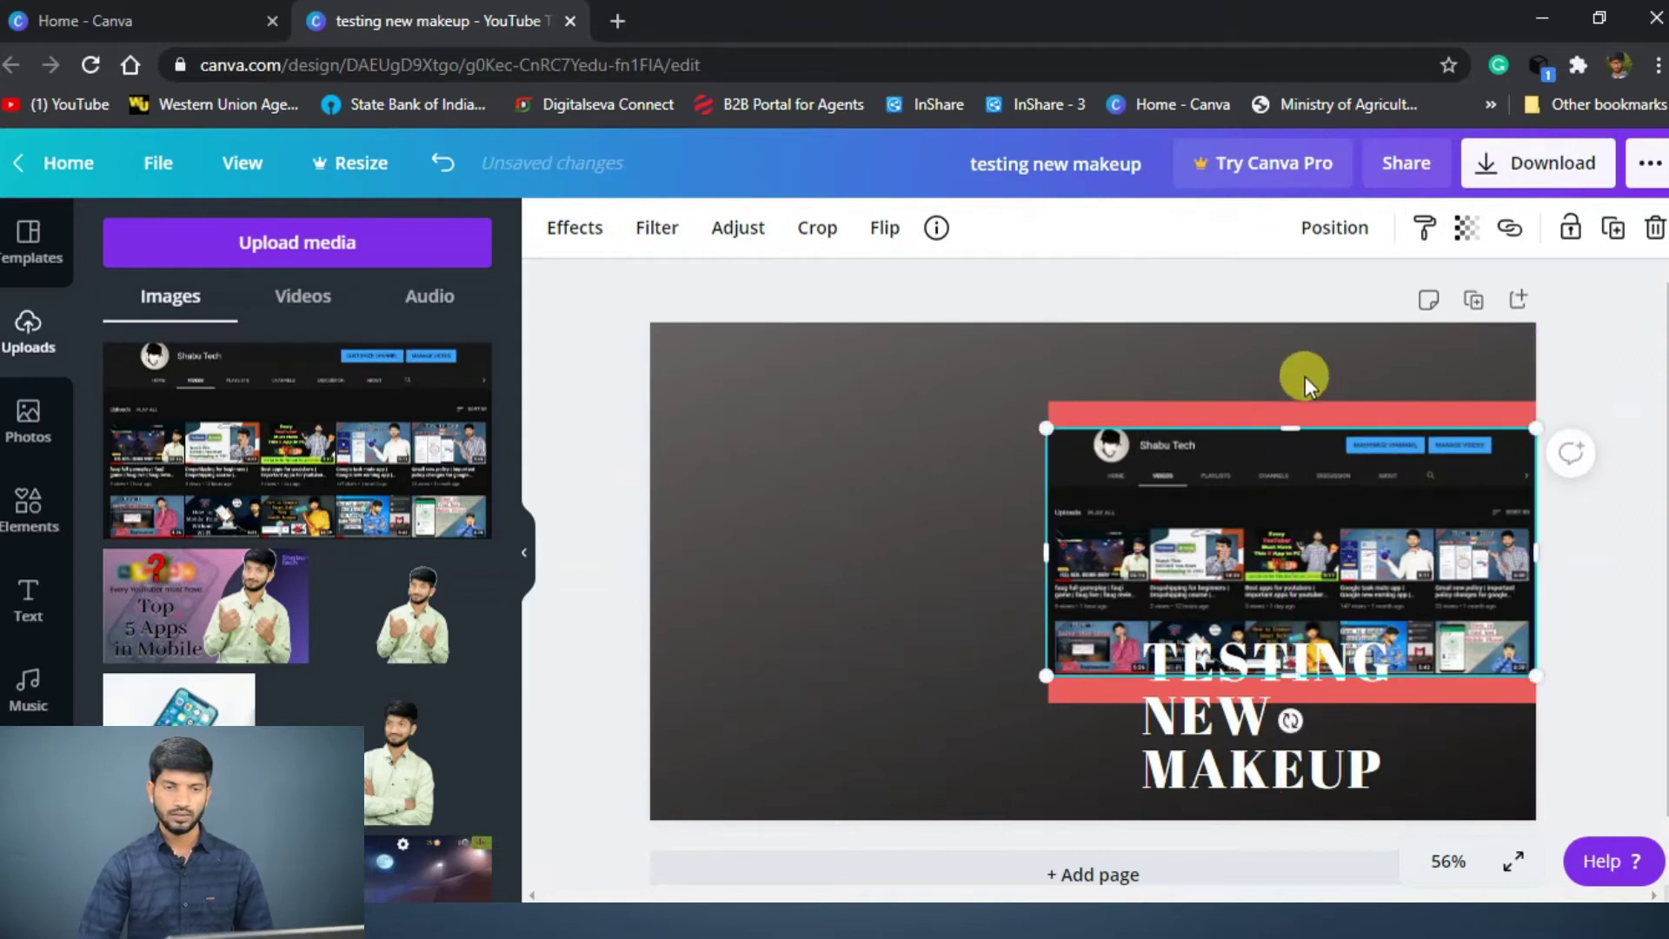
pyautogui.click(984, 524)
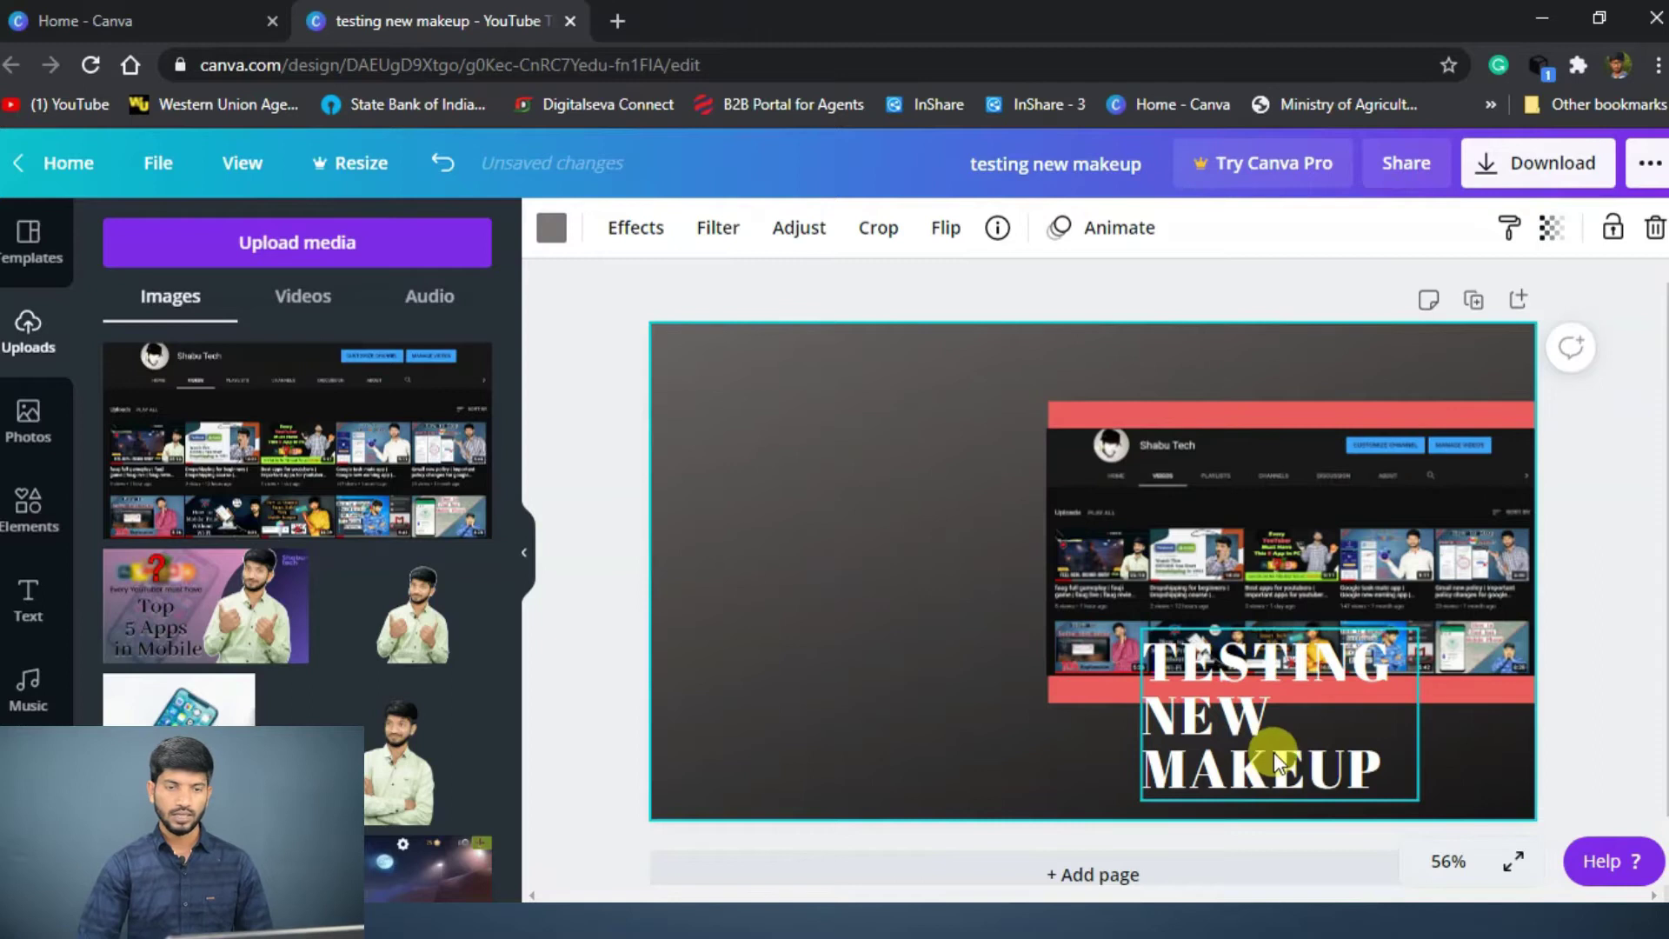
pyautogui.moveTo(1253, 691)
pyautogui.mouseDown()
pyautogui.moveTo(1252, 721)
pyautogui.moveTo(1250, 690)
pyautogui.mouseUp()
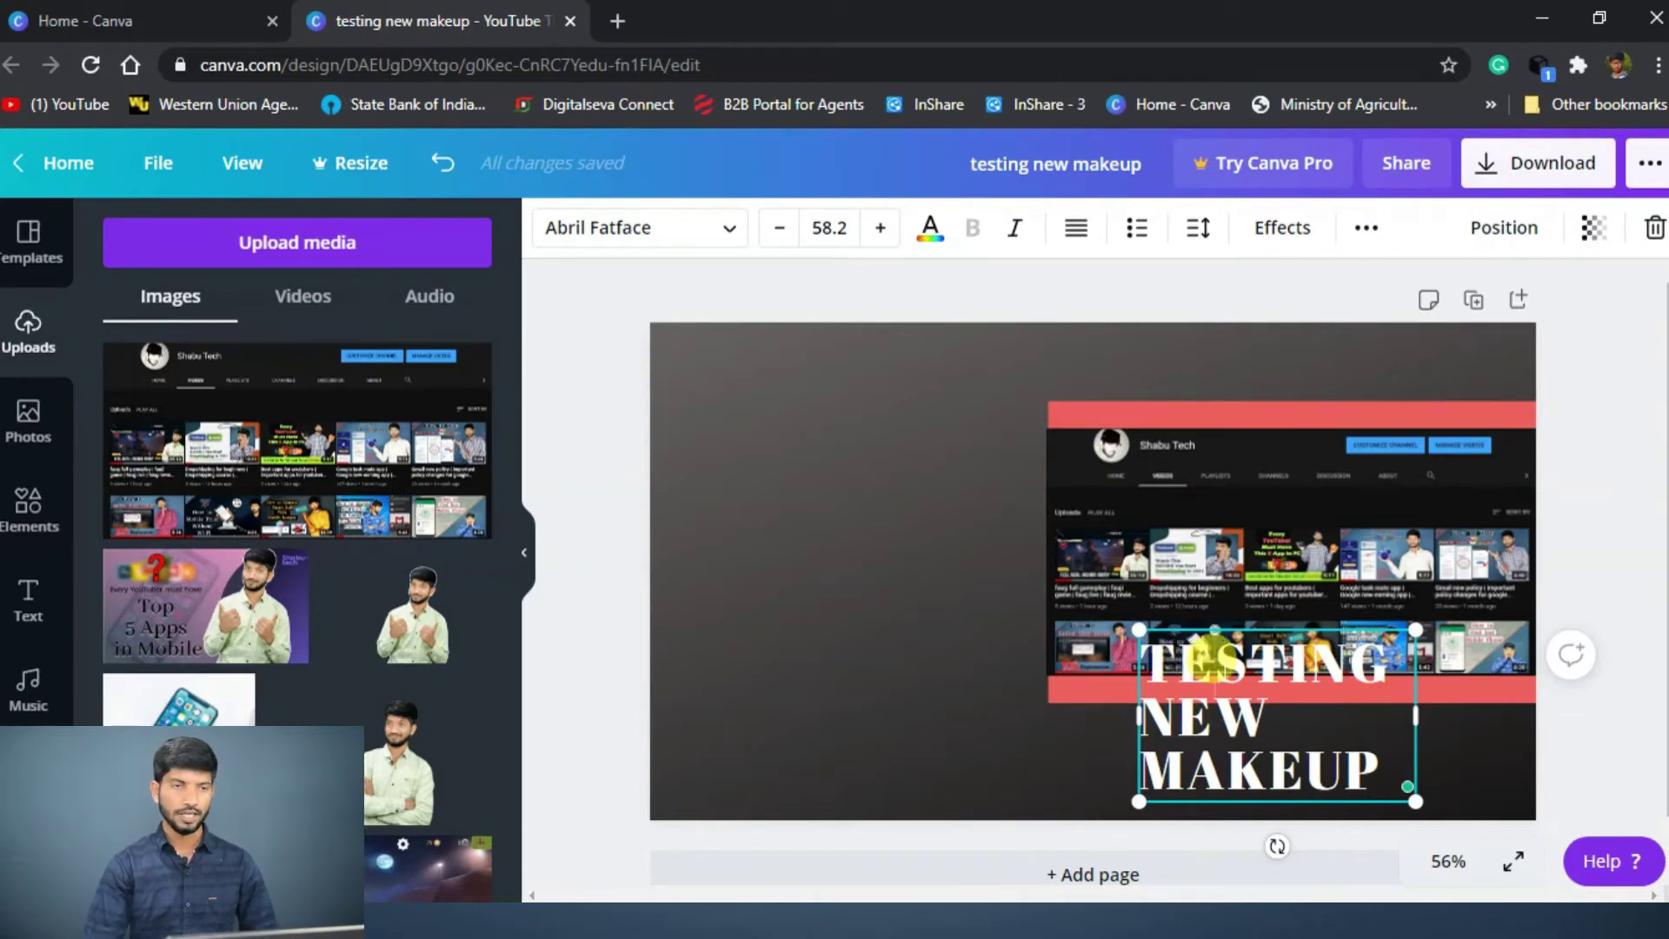
# Step: Paste the new headline wording and move the text box toward the left
pyautogui.click(1216, 661)
pyautogui.hotkey('ctrl', 'a')
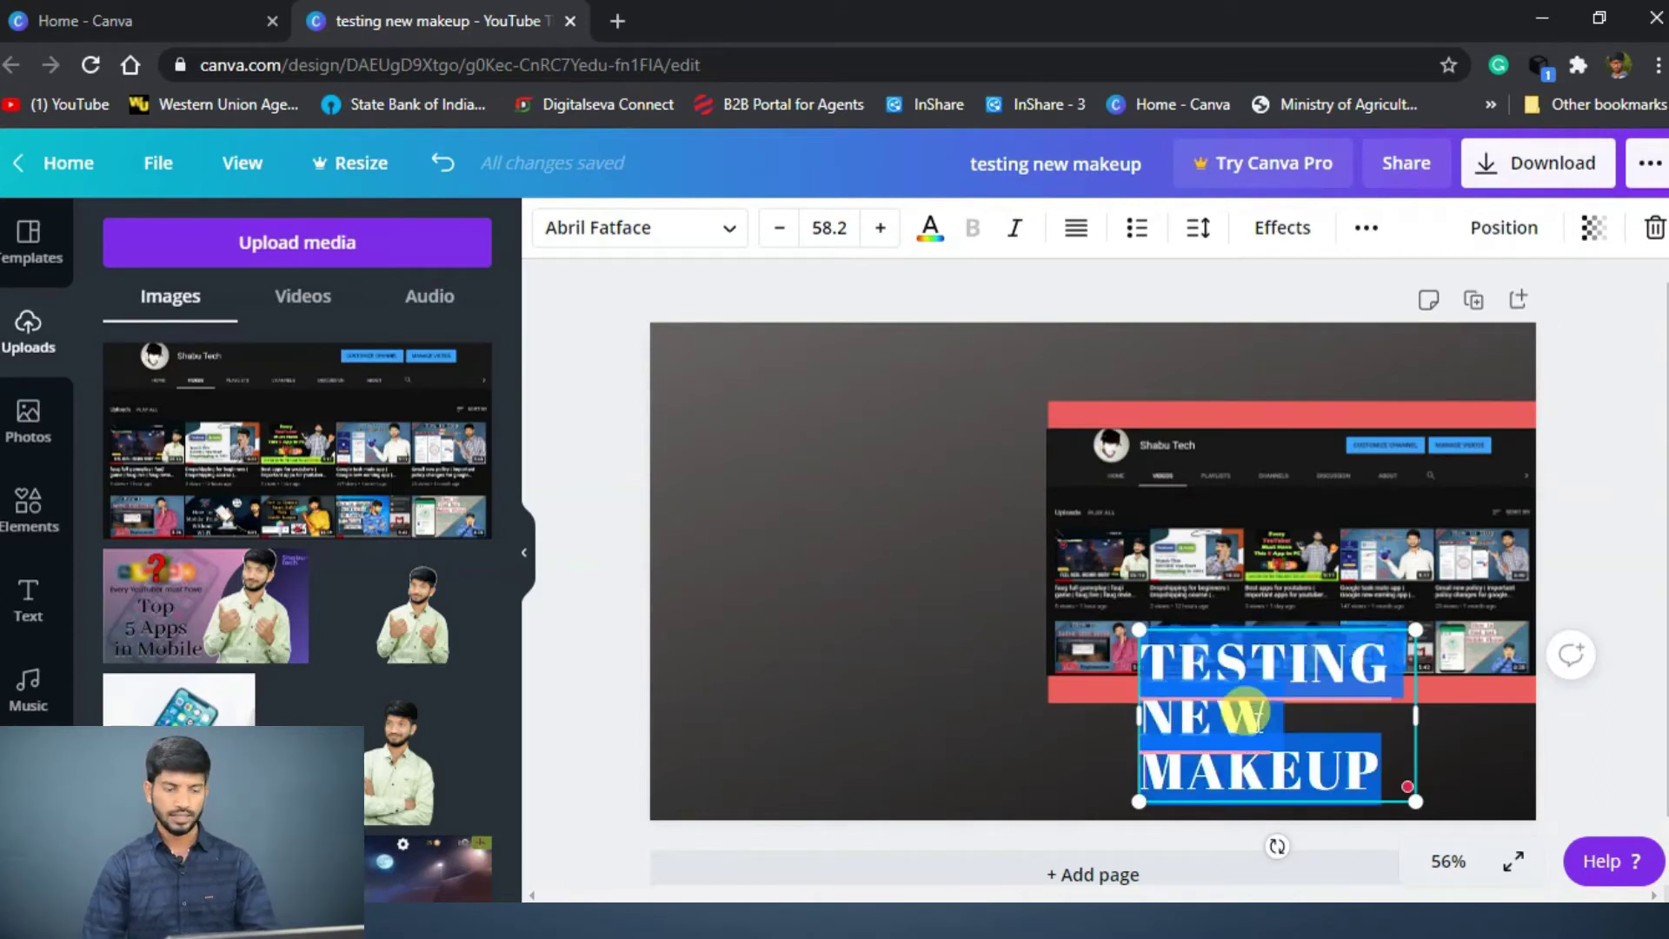
pyautogui.write('EASIEST WAY TO CREATE YOUTUBE THUMBNAIL')
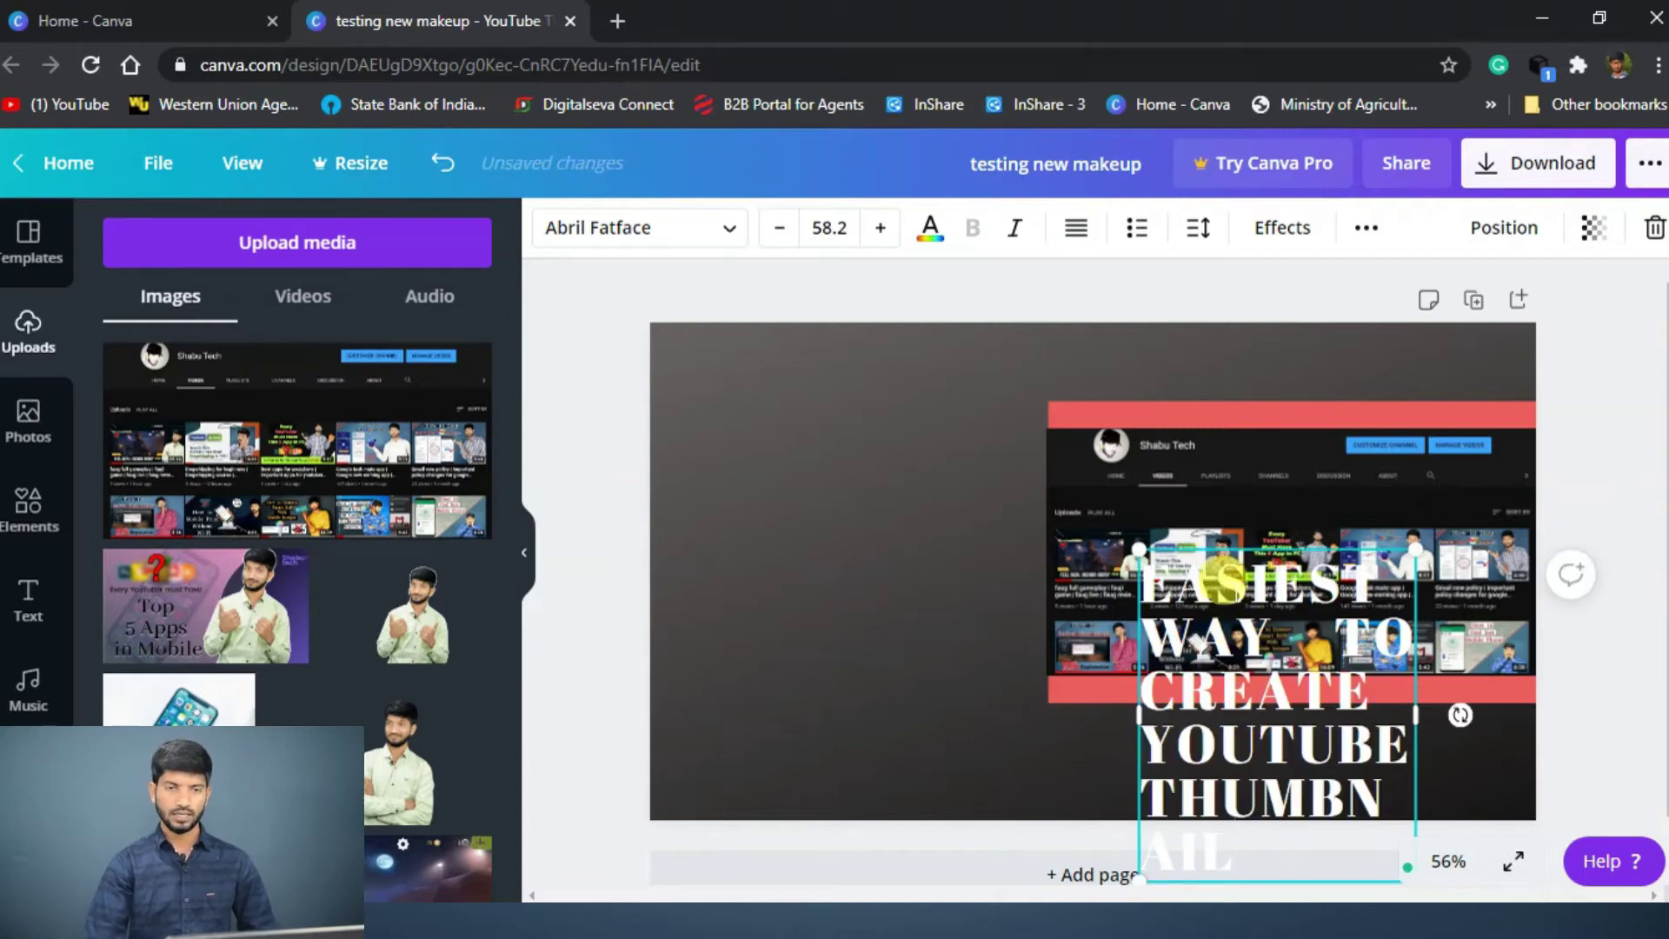
pyautogui.click(1285, 674)
pyautogui.moveTo(1285, 674); pyautogui.dragTo(868, 489)
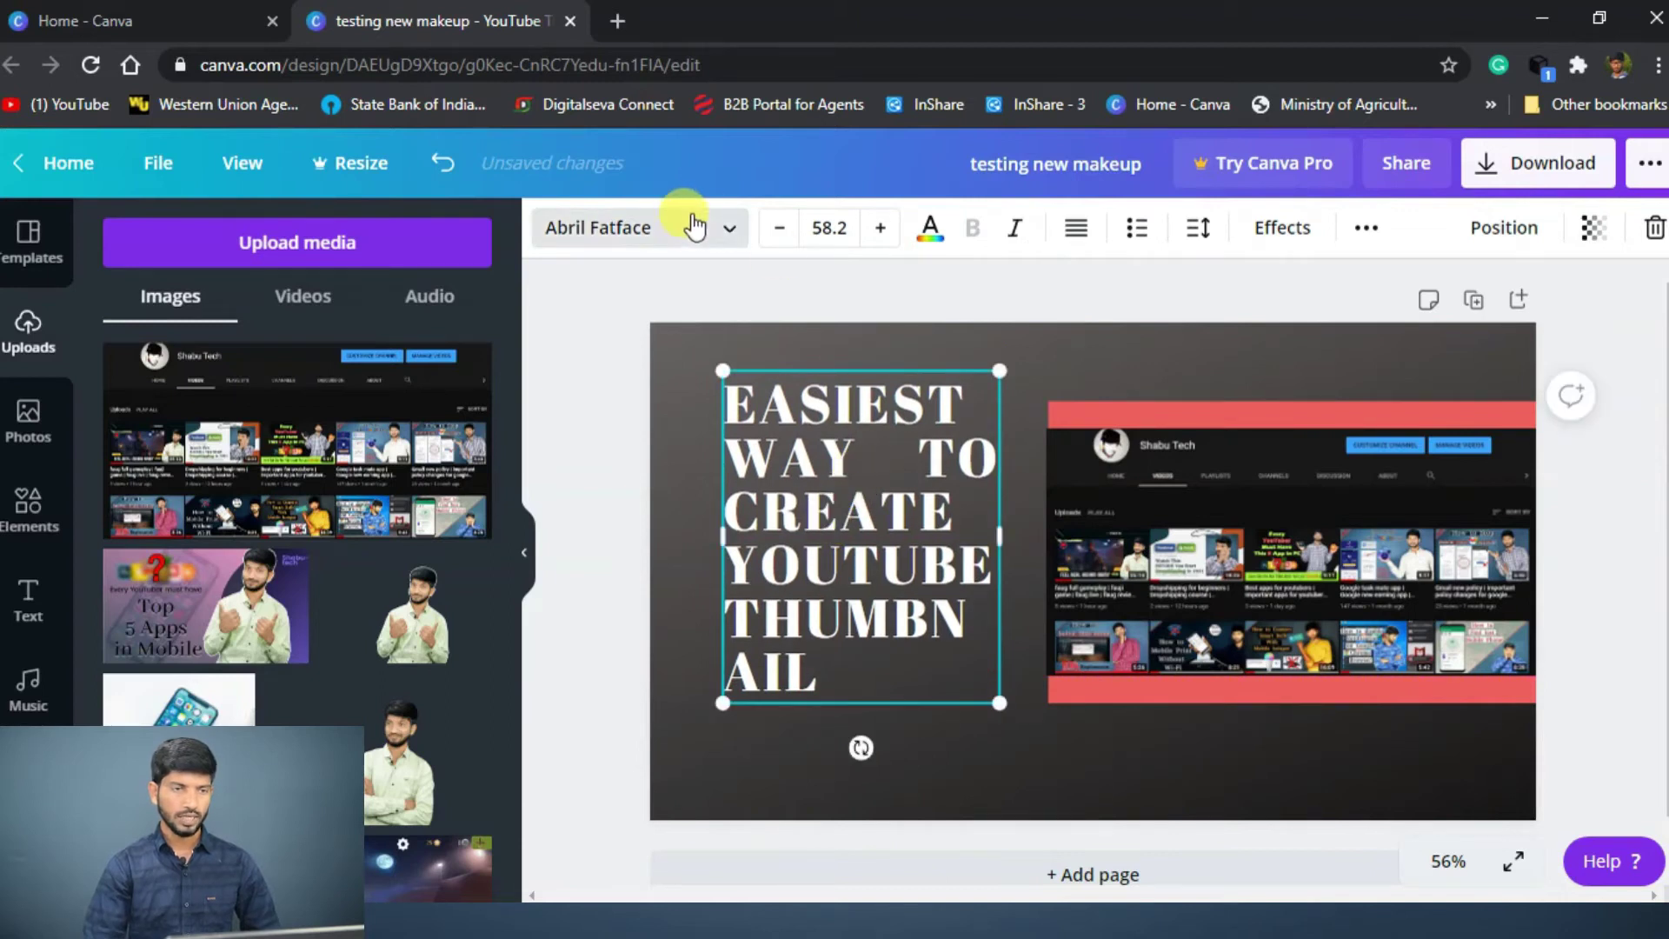
# Step: Try Cabin Regular on the headline, then return it to Abril Fatface
pyautogui.click(687, 228)
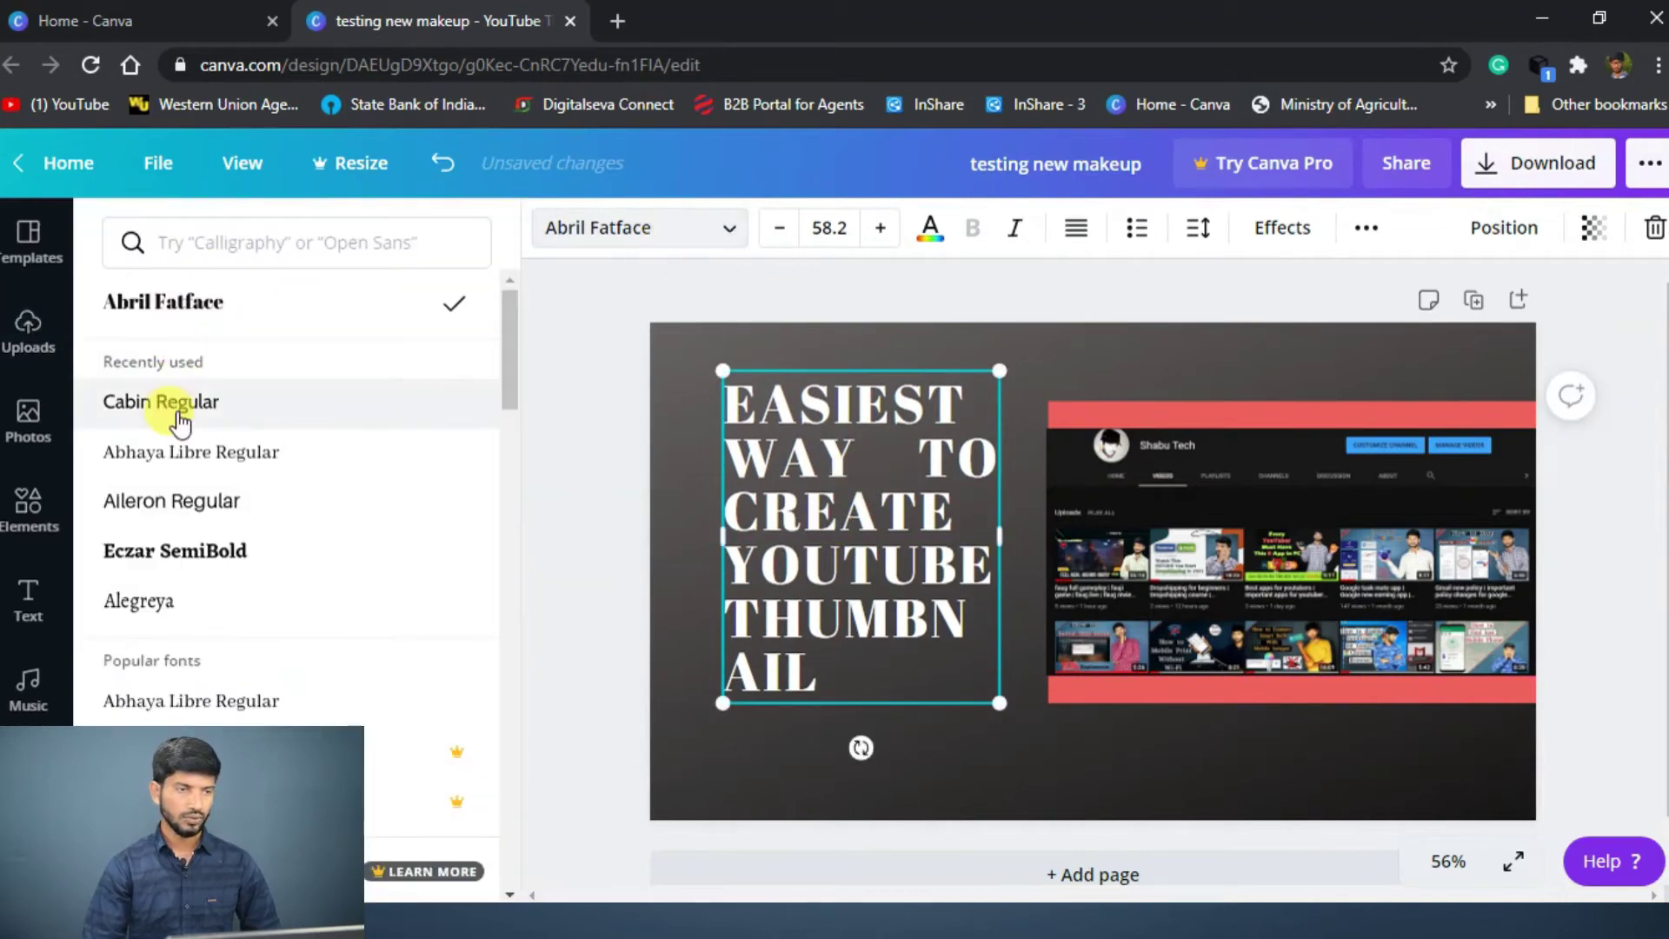
pyautogui.click(178, 417)
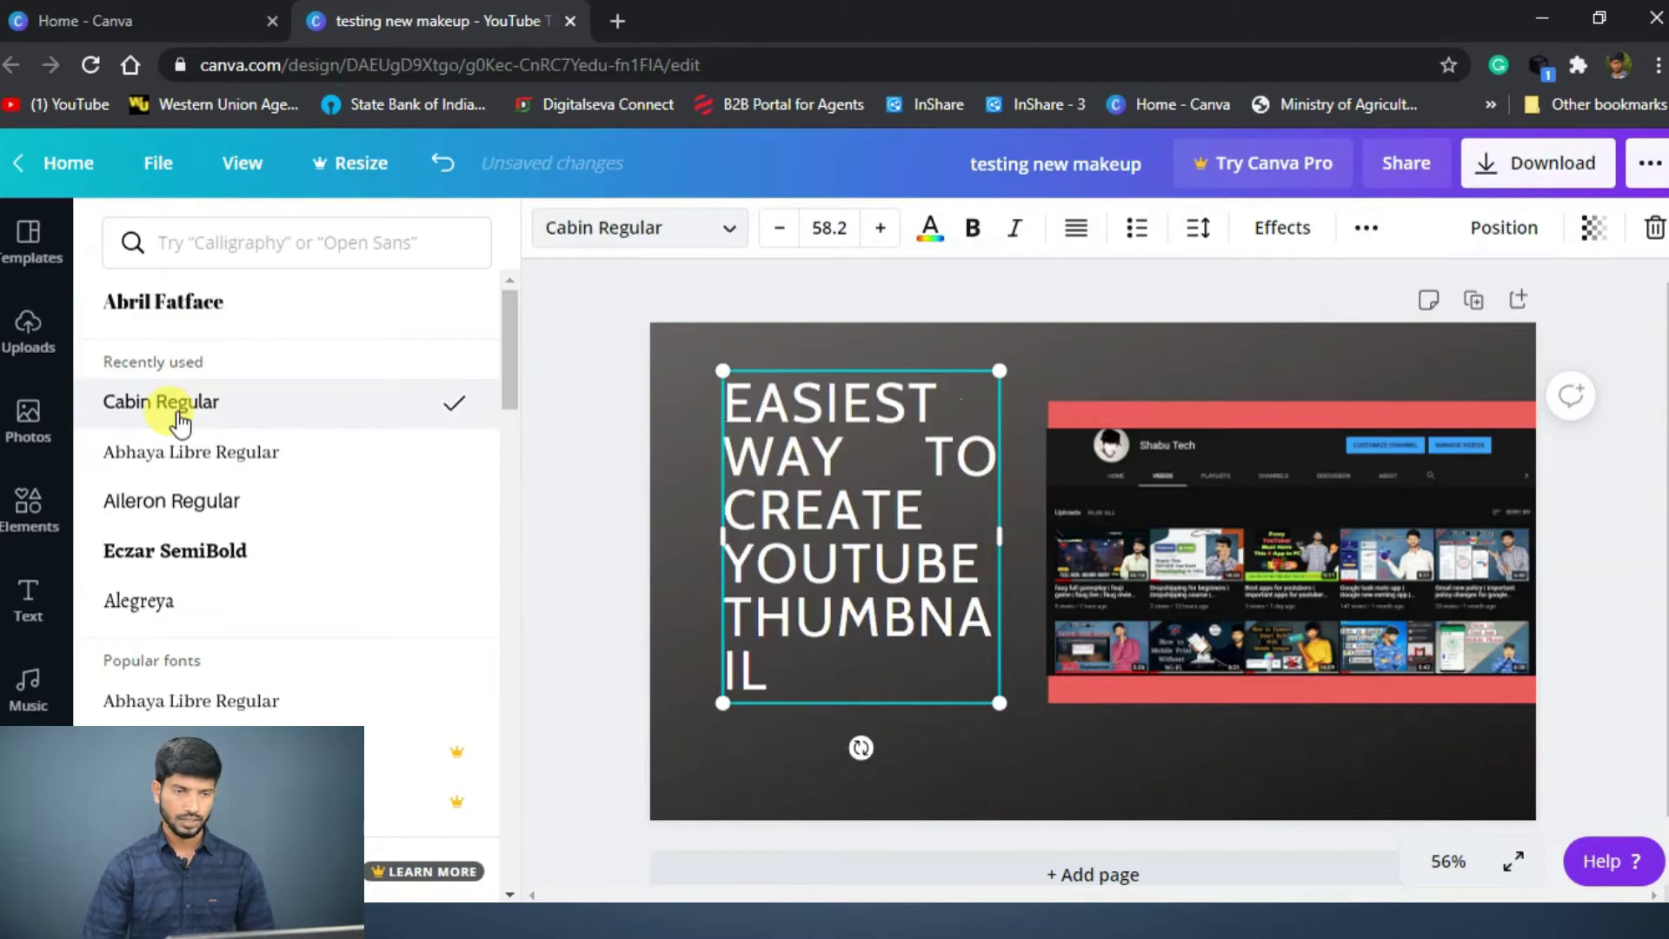
pyautogui.click(206, 301)
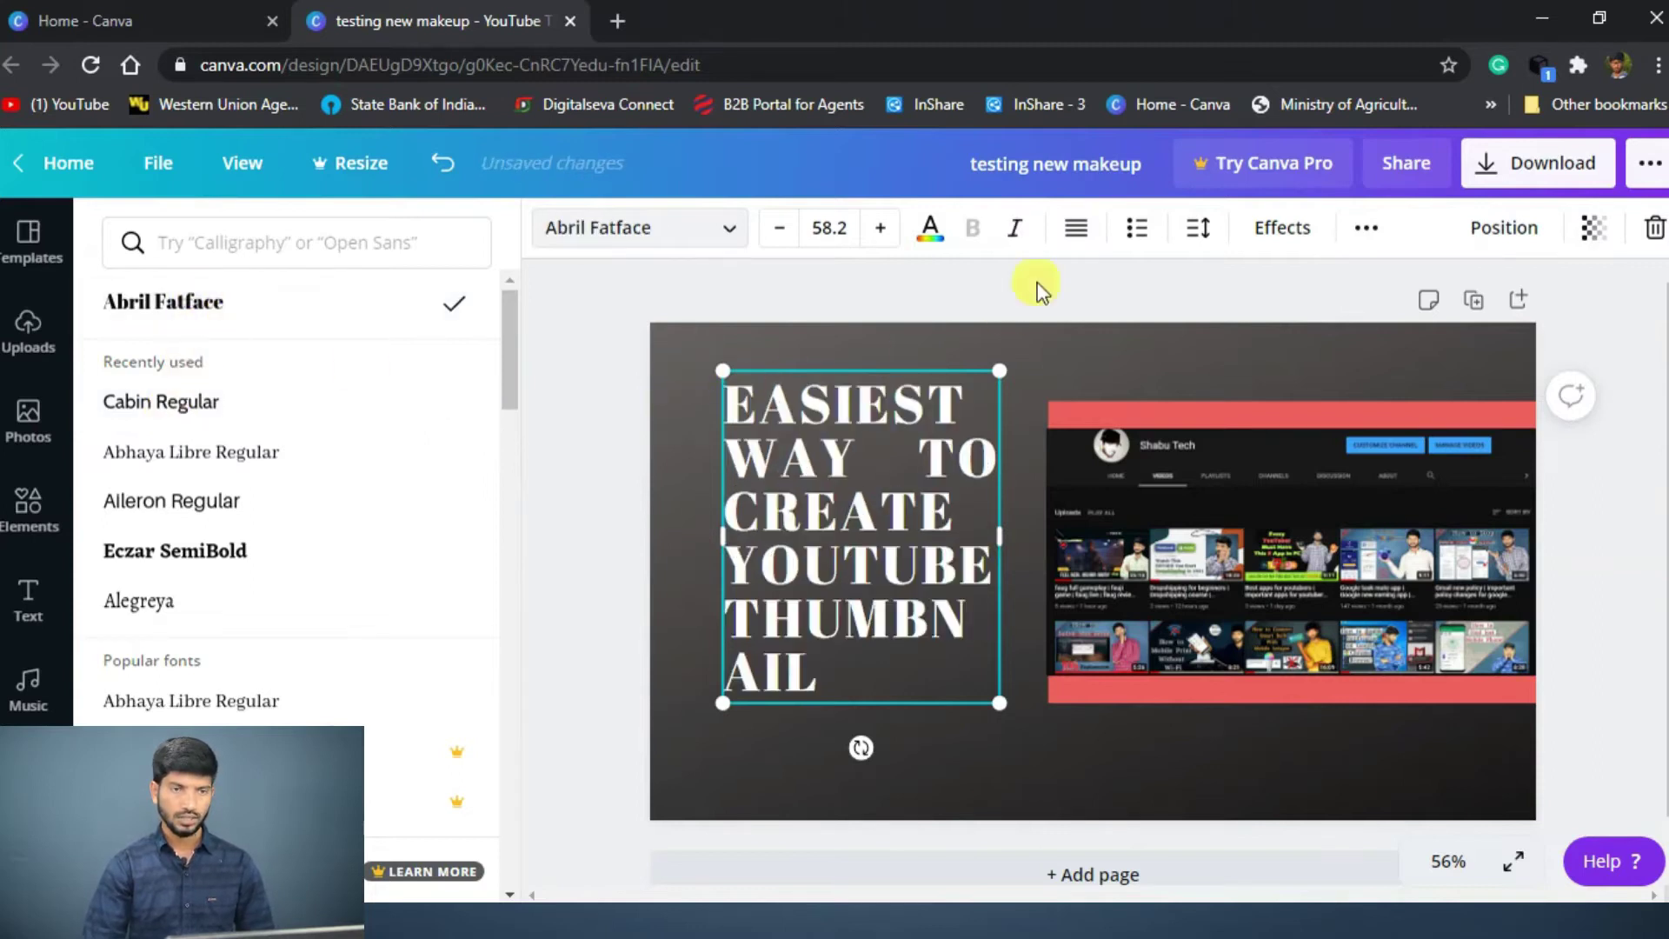
# Step: Reduce the headline font size step by step down to 38.6
pyautogui.click(772, 240)
pyautogui.click(772, 239)
pyautogui.doubleClick(772, 239)
pyautogui.doubleClick(772, 239)
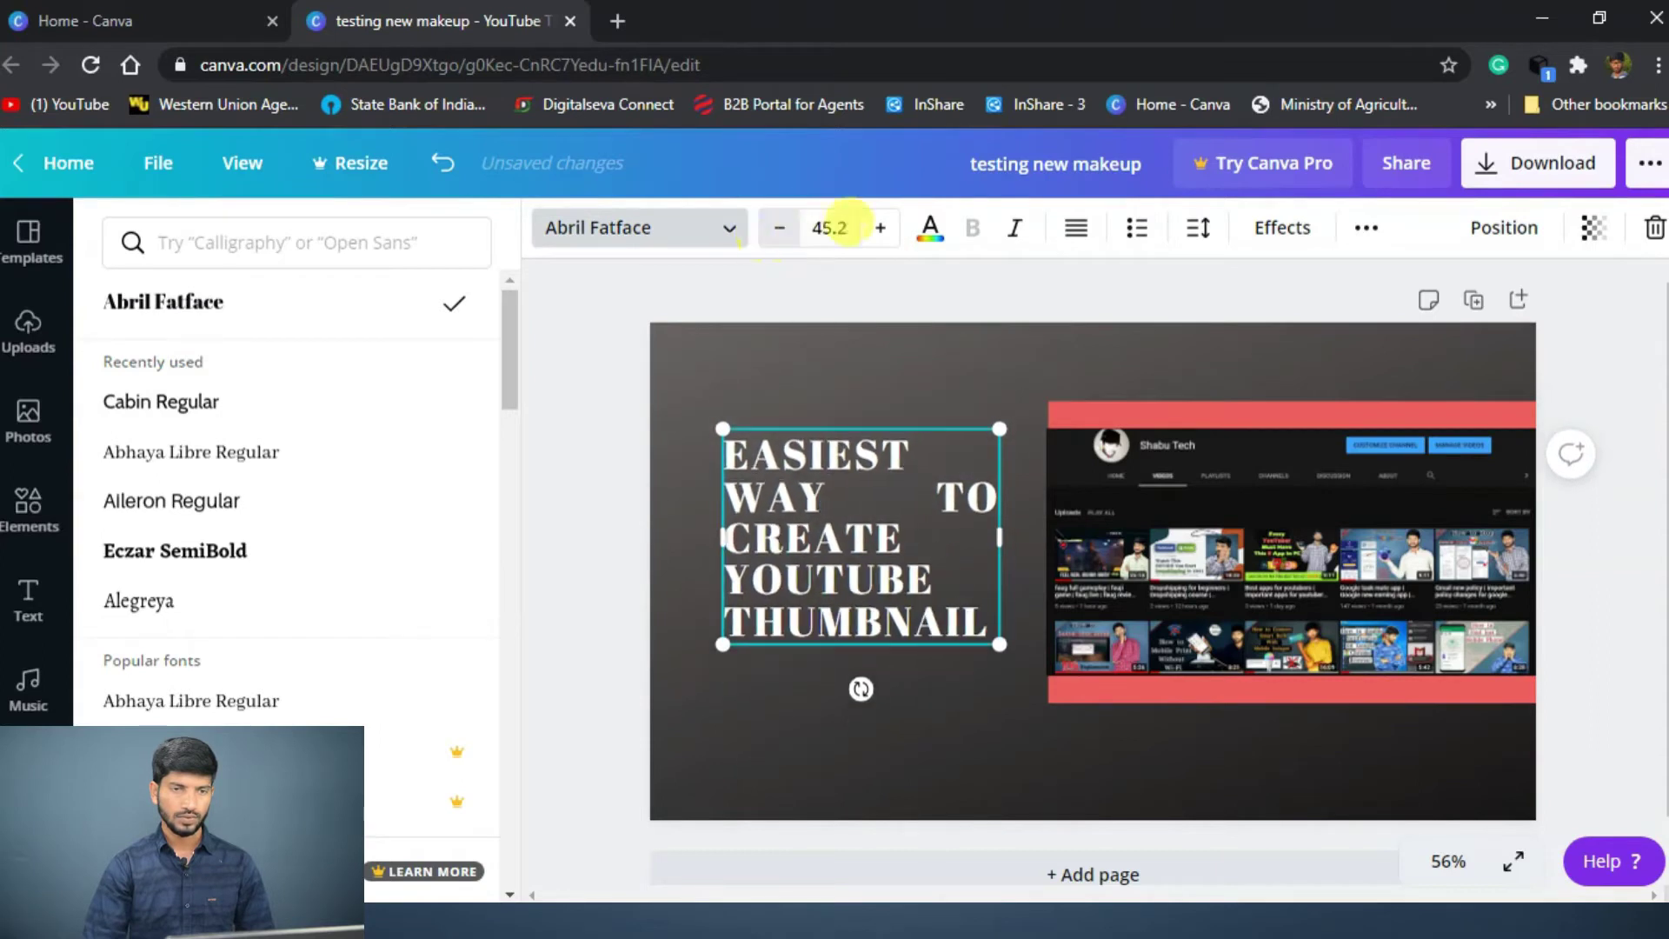
pyautogui.click(778, 232)
pyautogui.click(777, 231)
pyautogui.tripleClick(777, 231)
pyautogui.tripleClick(778, 232)
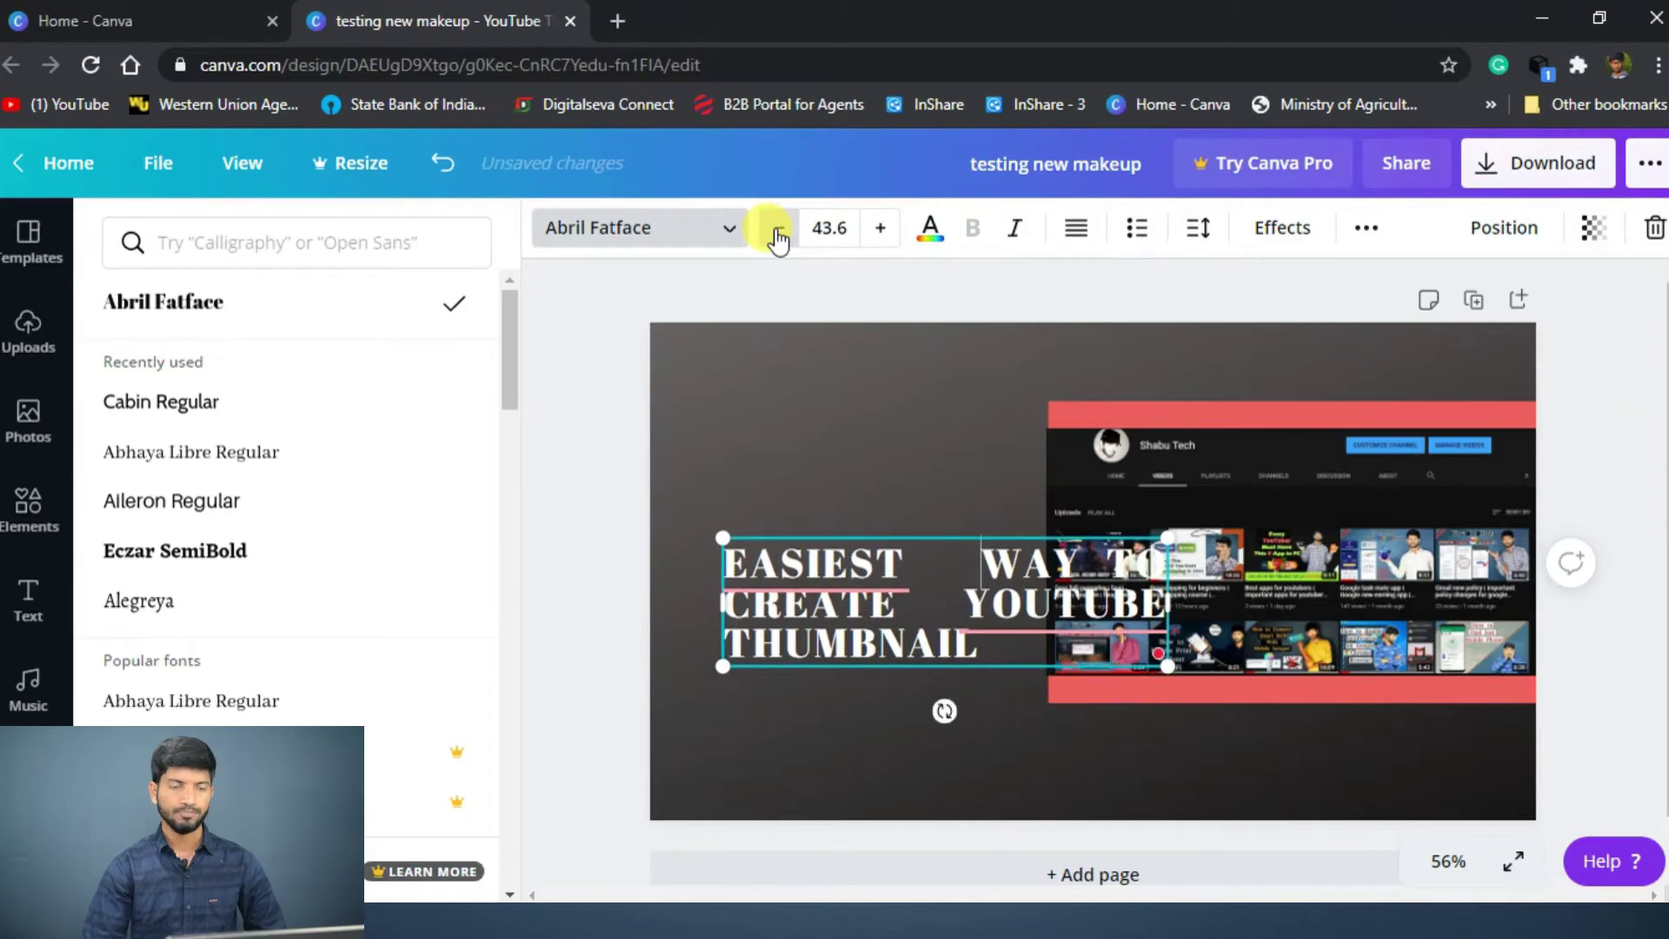
pyautogui.doubleClick(778, 235)
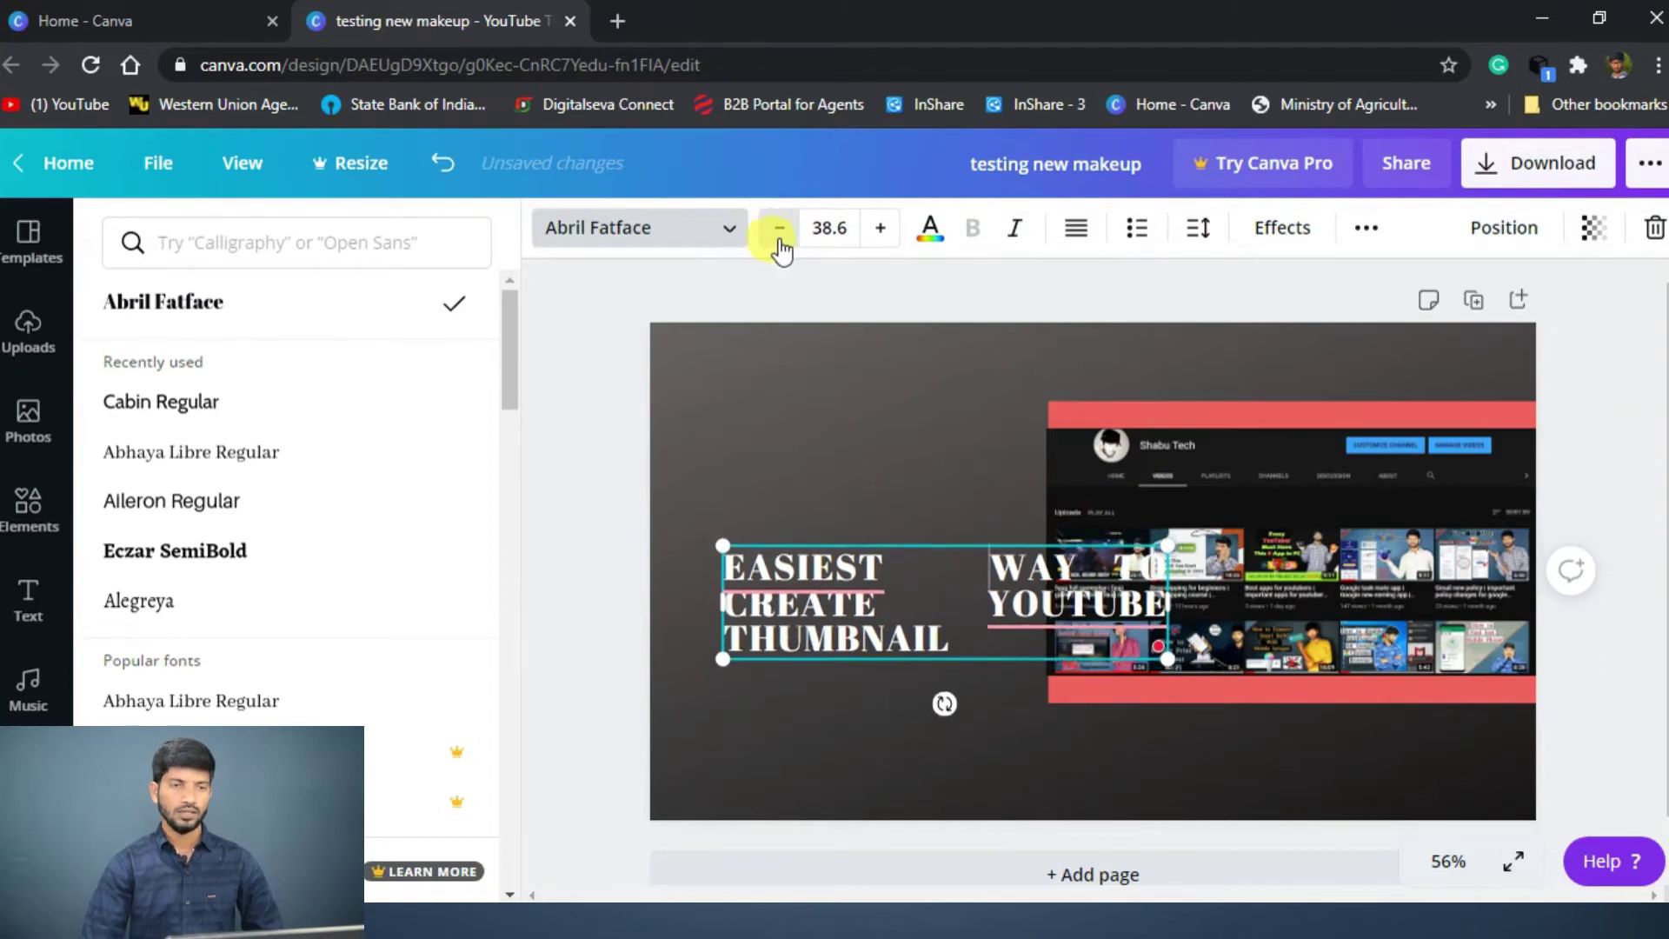
pyautogui.click(1283, 230)
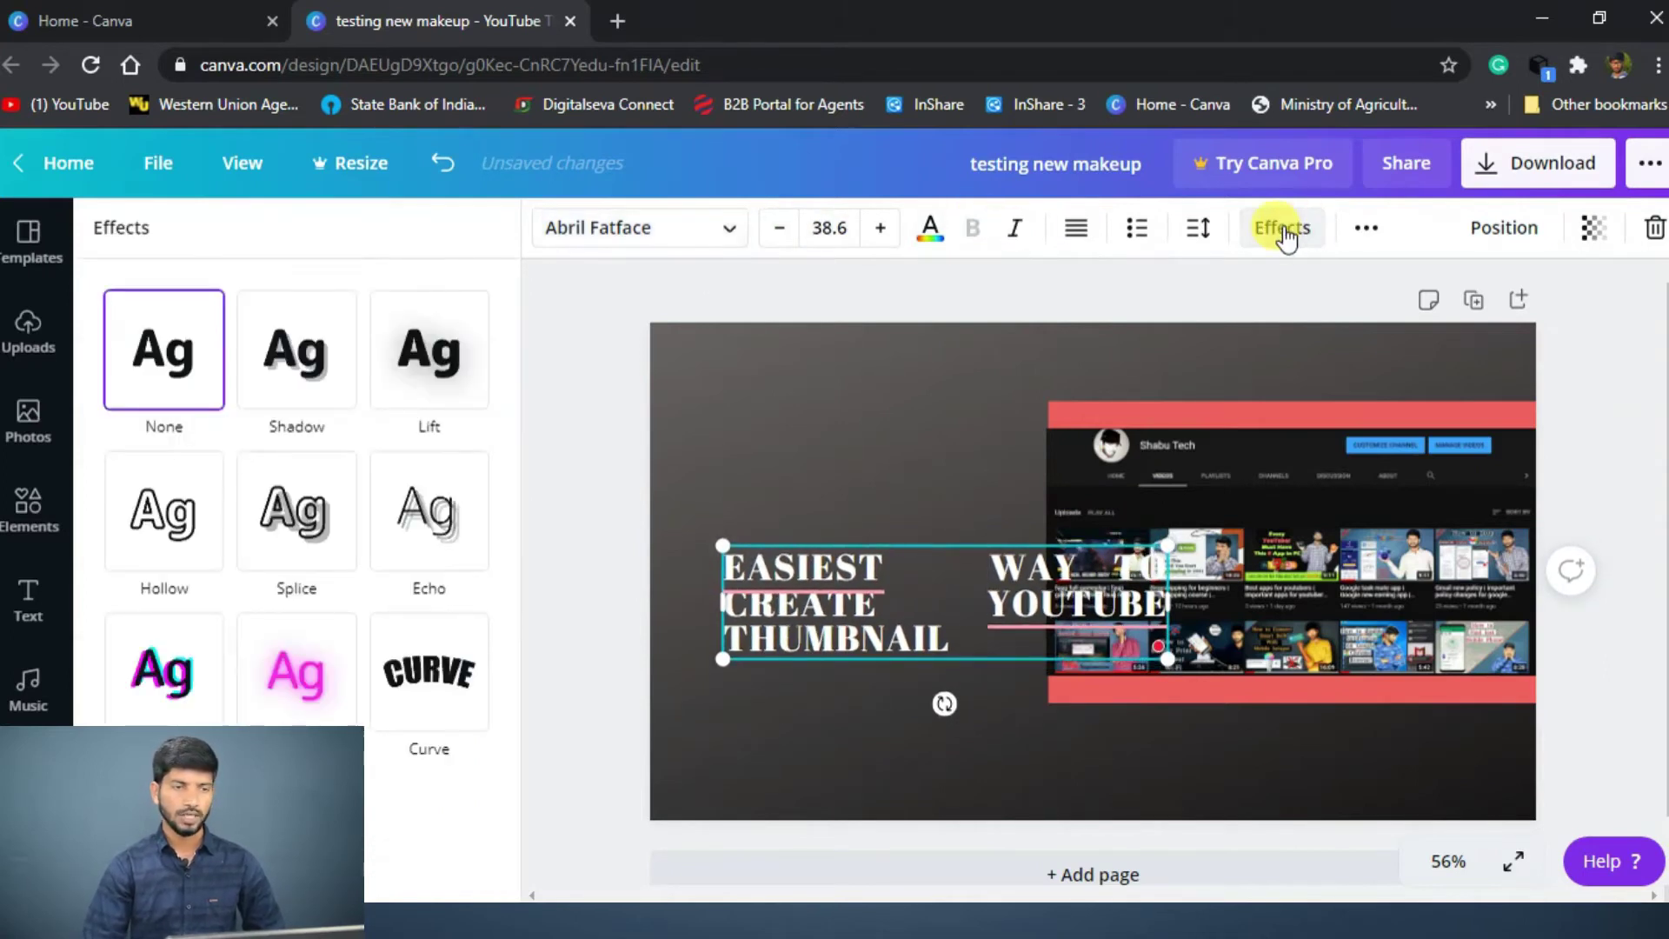
# Step: Delete stray spaces so the headline breaks into two lines, and move it lower right
pyautogui.click(1283, 231)
pyautogui.click(1285, 228)
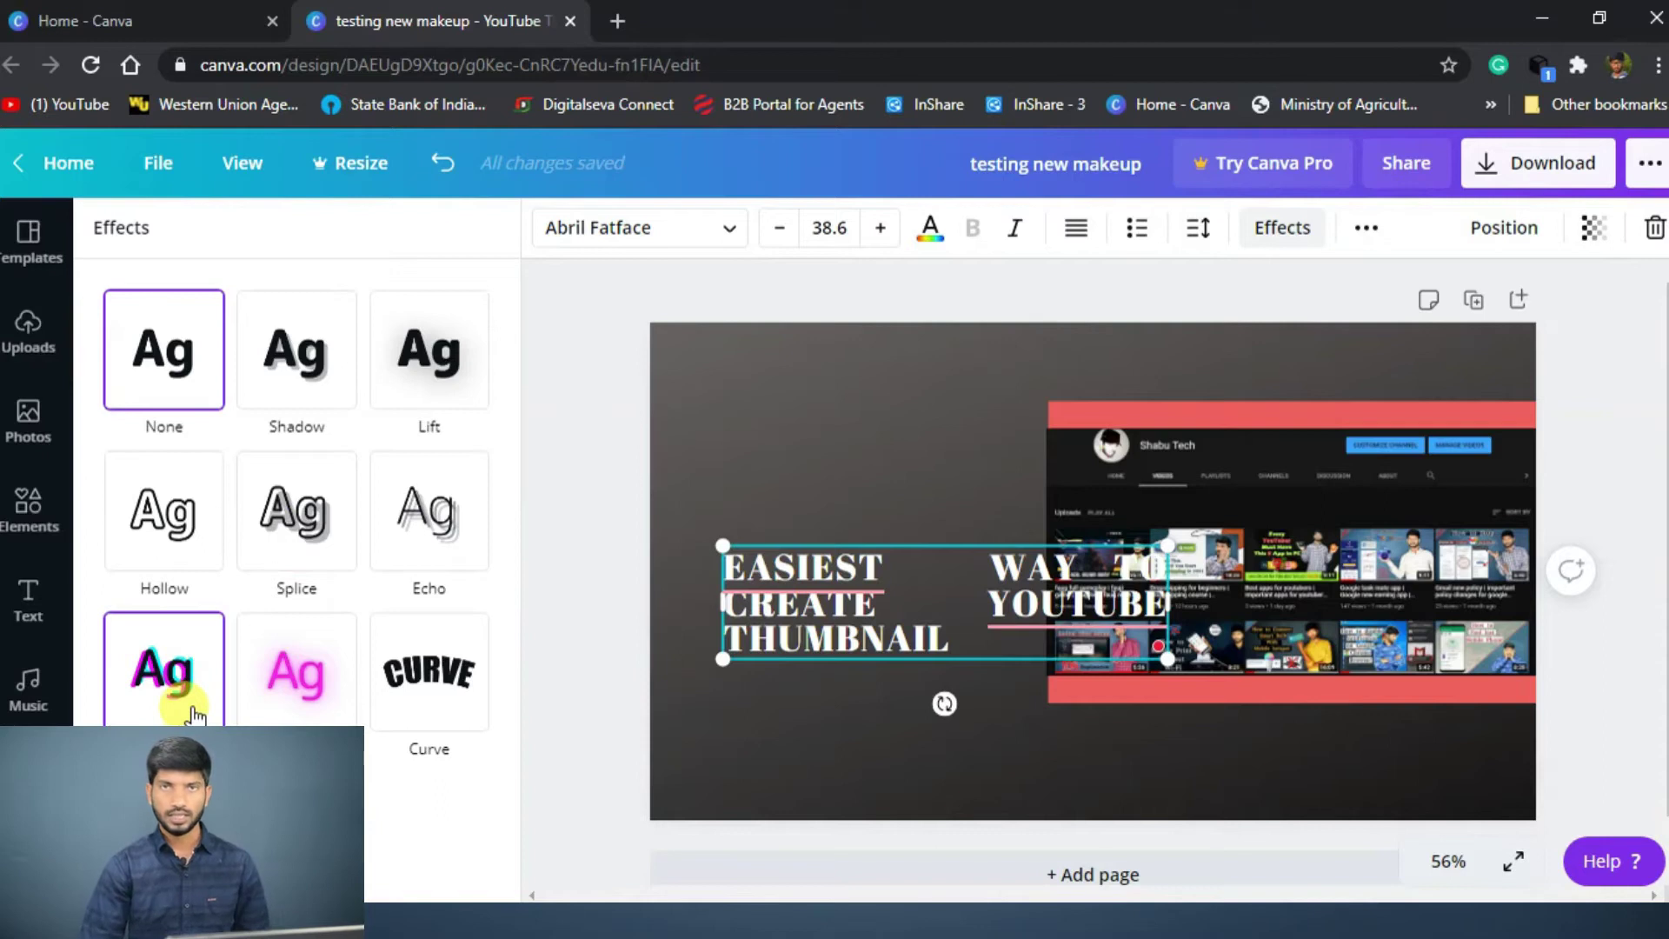
pyautogui.click(1278, 231)
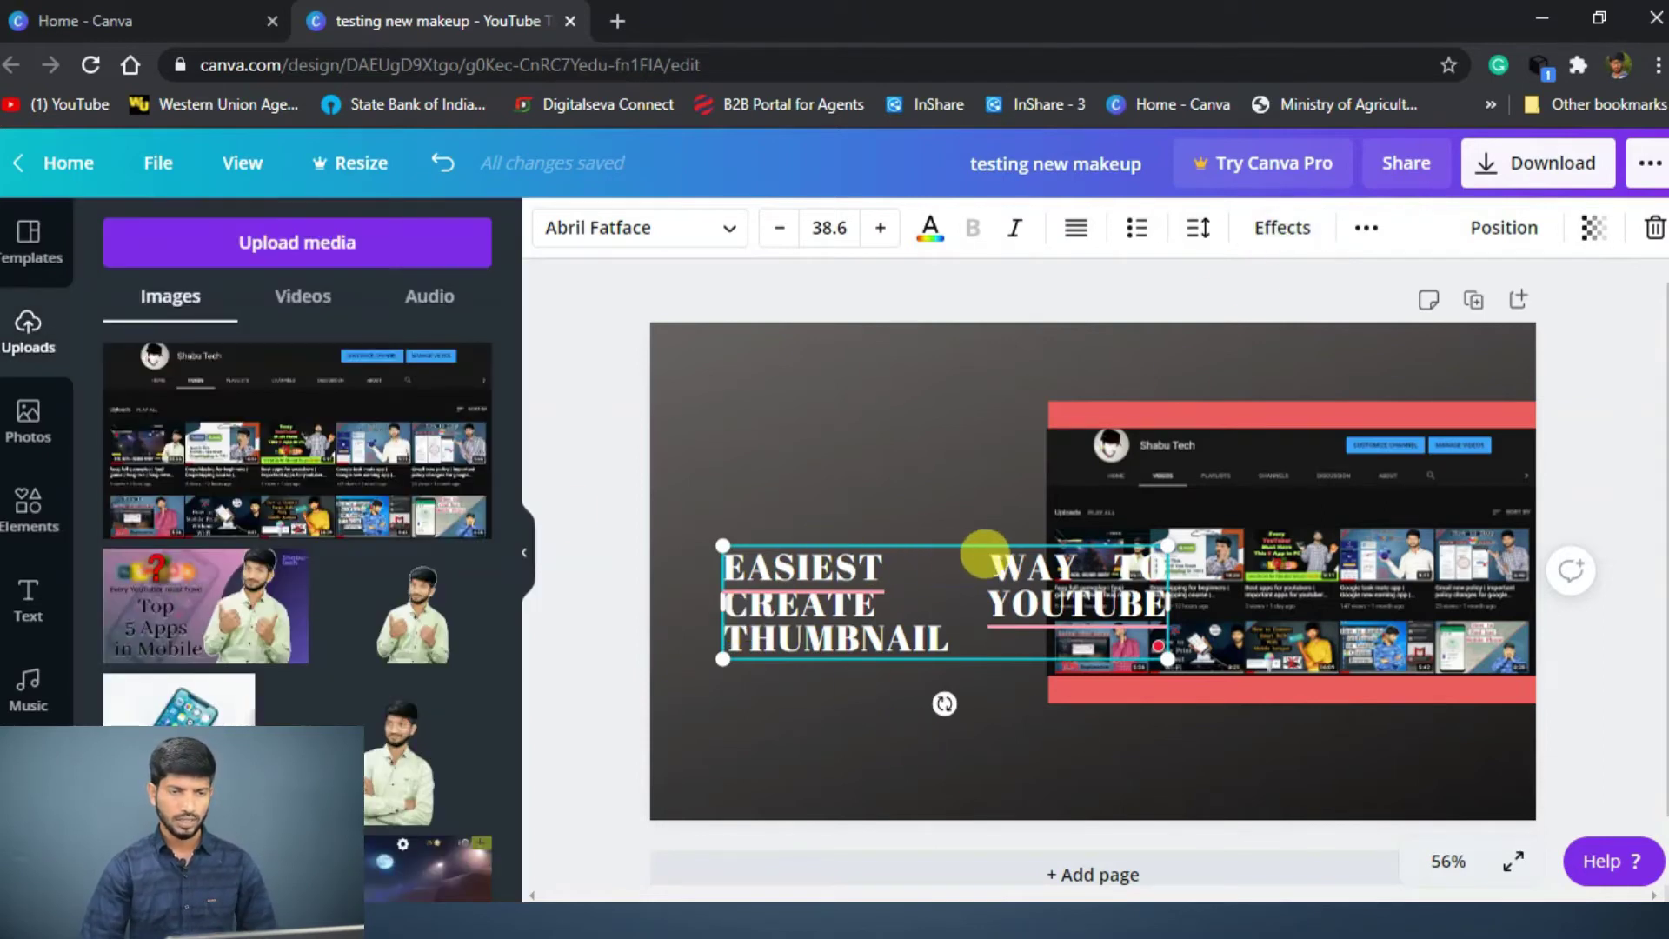
pyautogui.press('BackSpace')
pyautogui.press('BackSpace')
pyautogui.press('BackSpace')
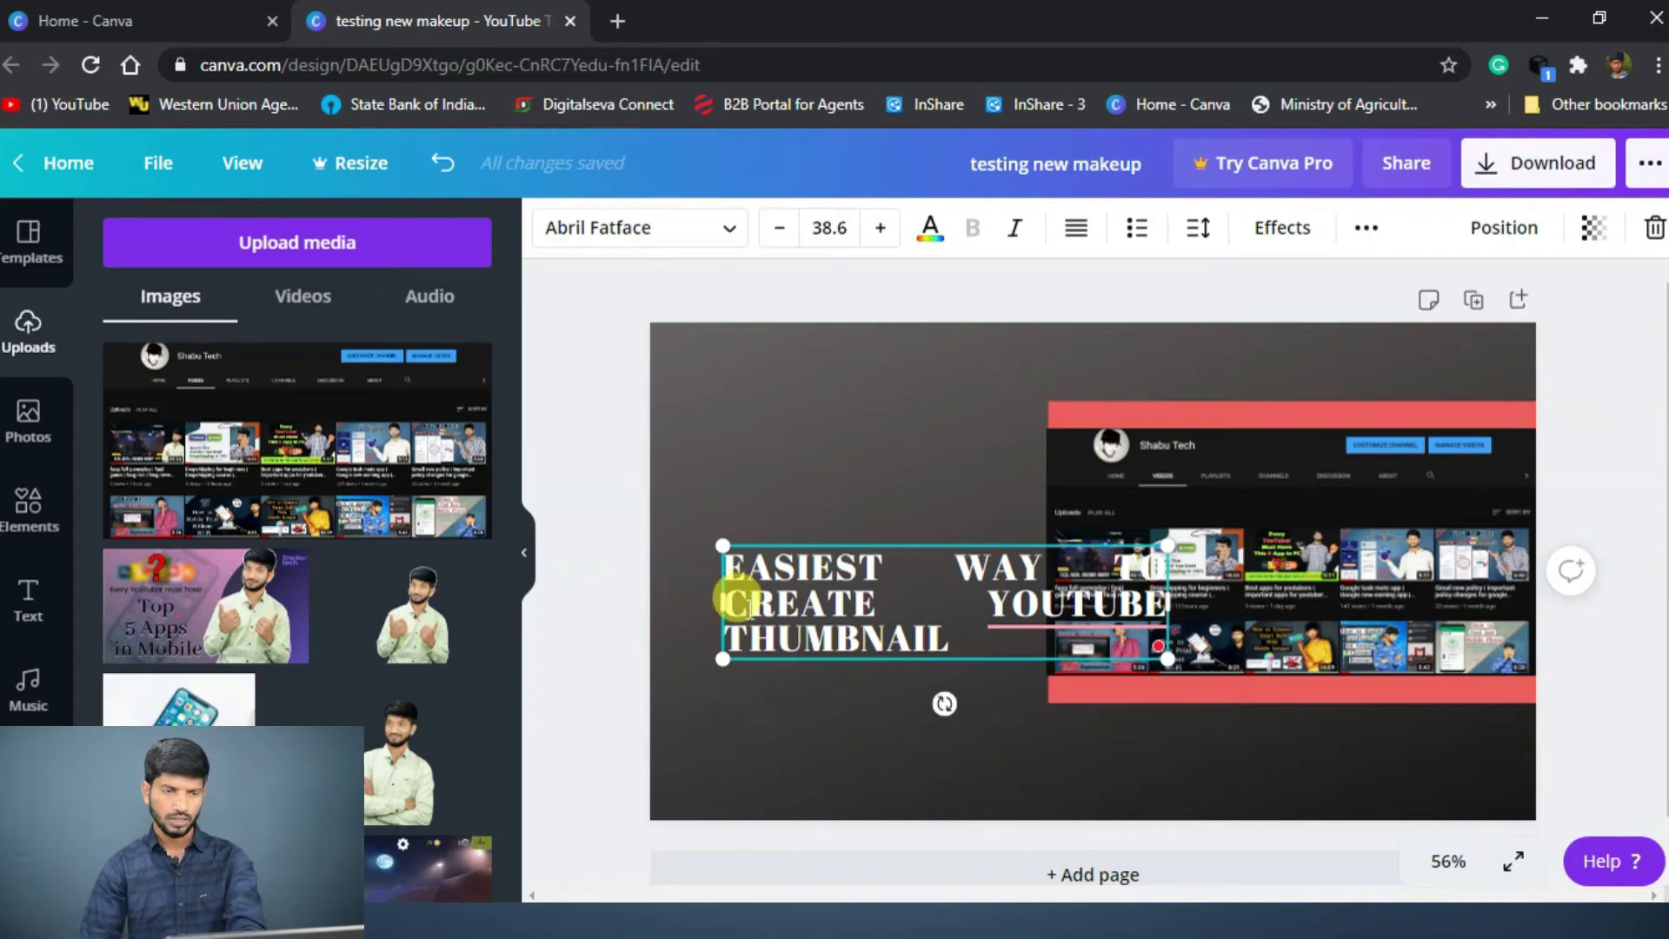
pyautogui.press('BackSpace')
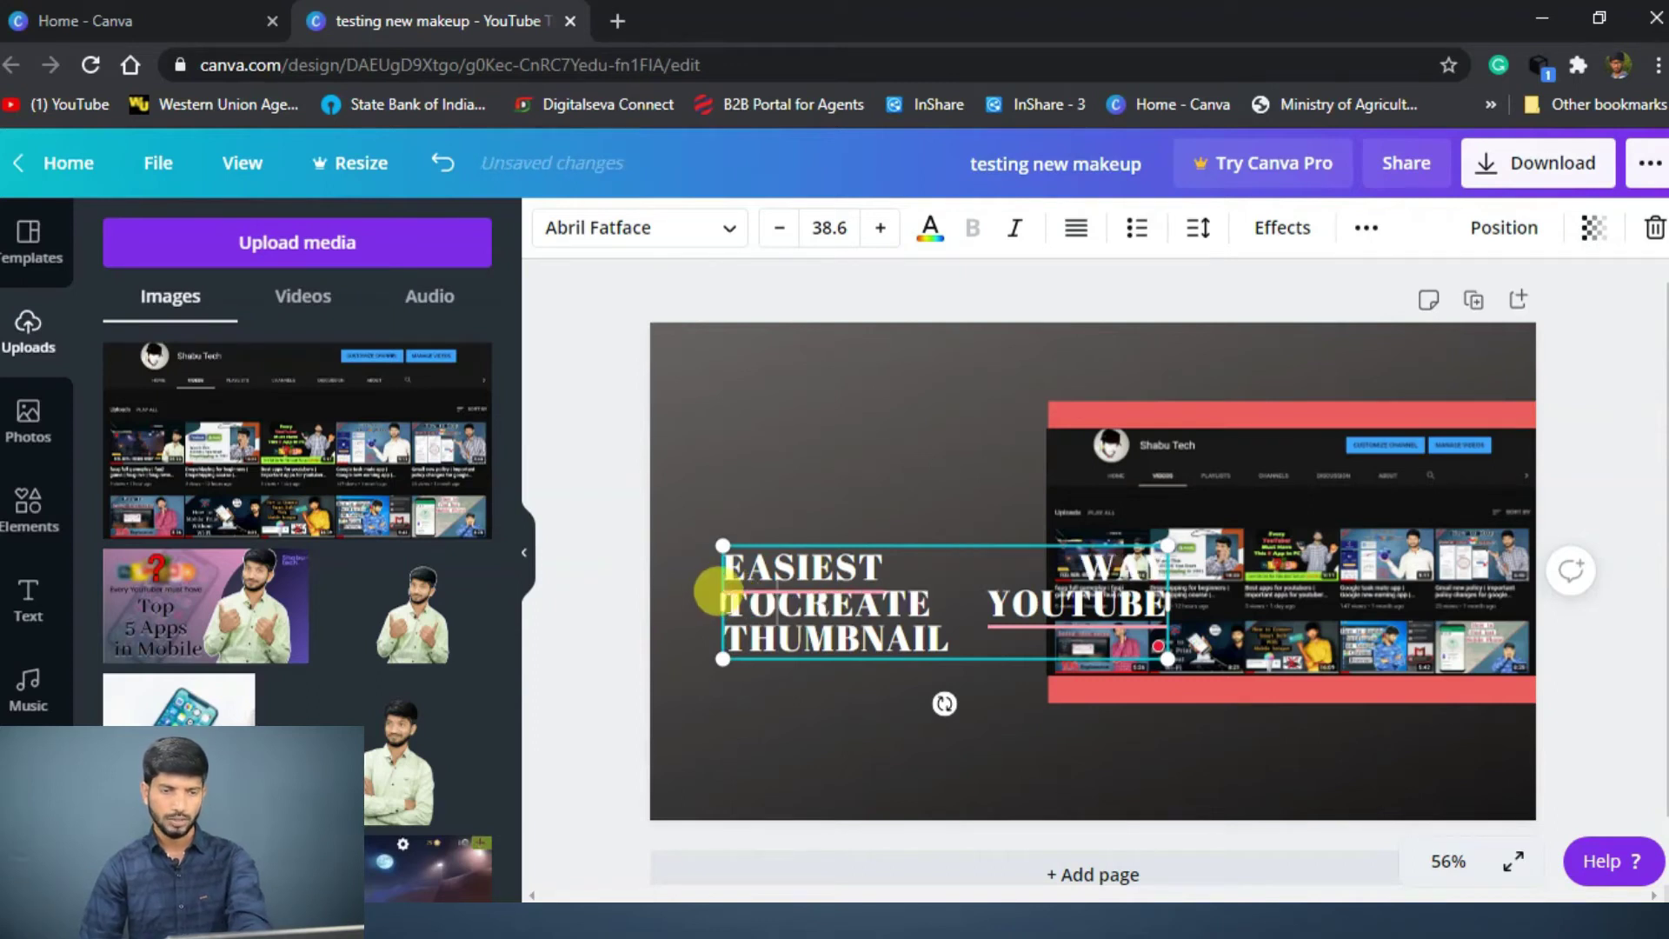
pyautogui.click(980, 678)
pyautogui.moveTo(957, 591); pyautogui.dragTo(1315, 743)
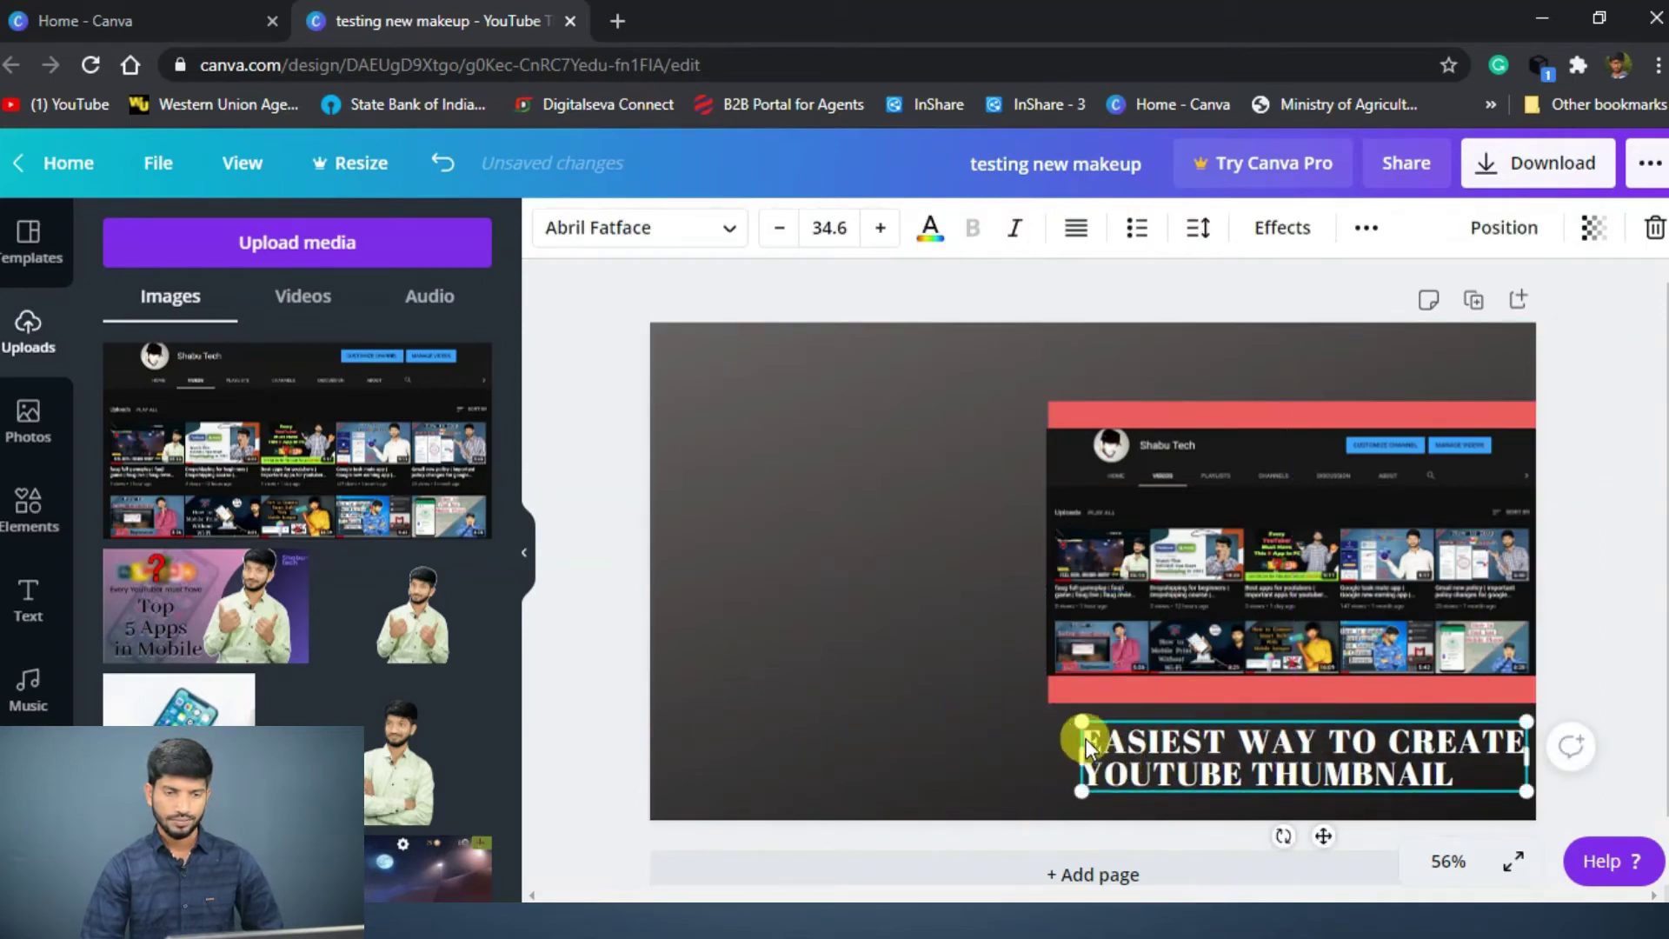
# Step: Move the channel screenshot lower and centre-align the headline just above it
pyautogui.moveTo(1195, 722); pyautogui.dragTo(664, 362)
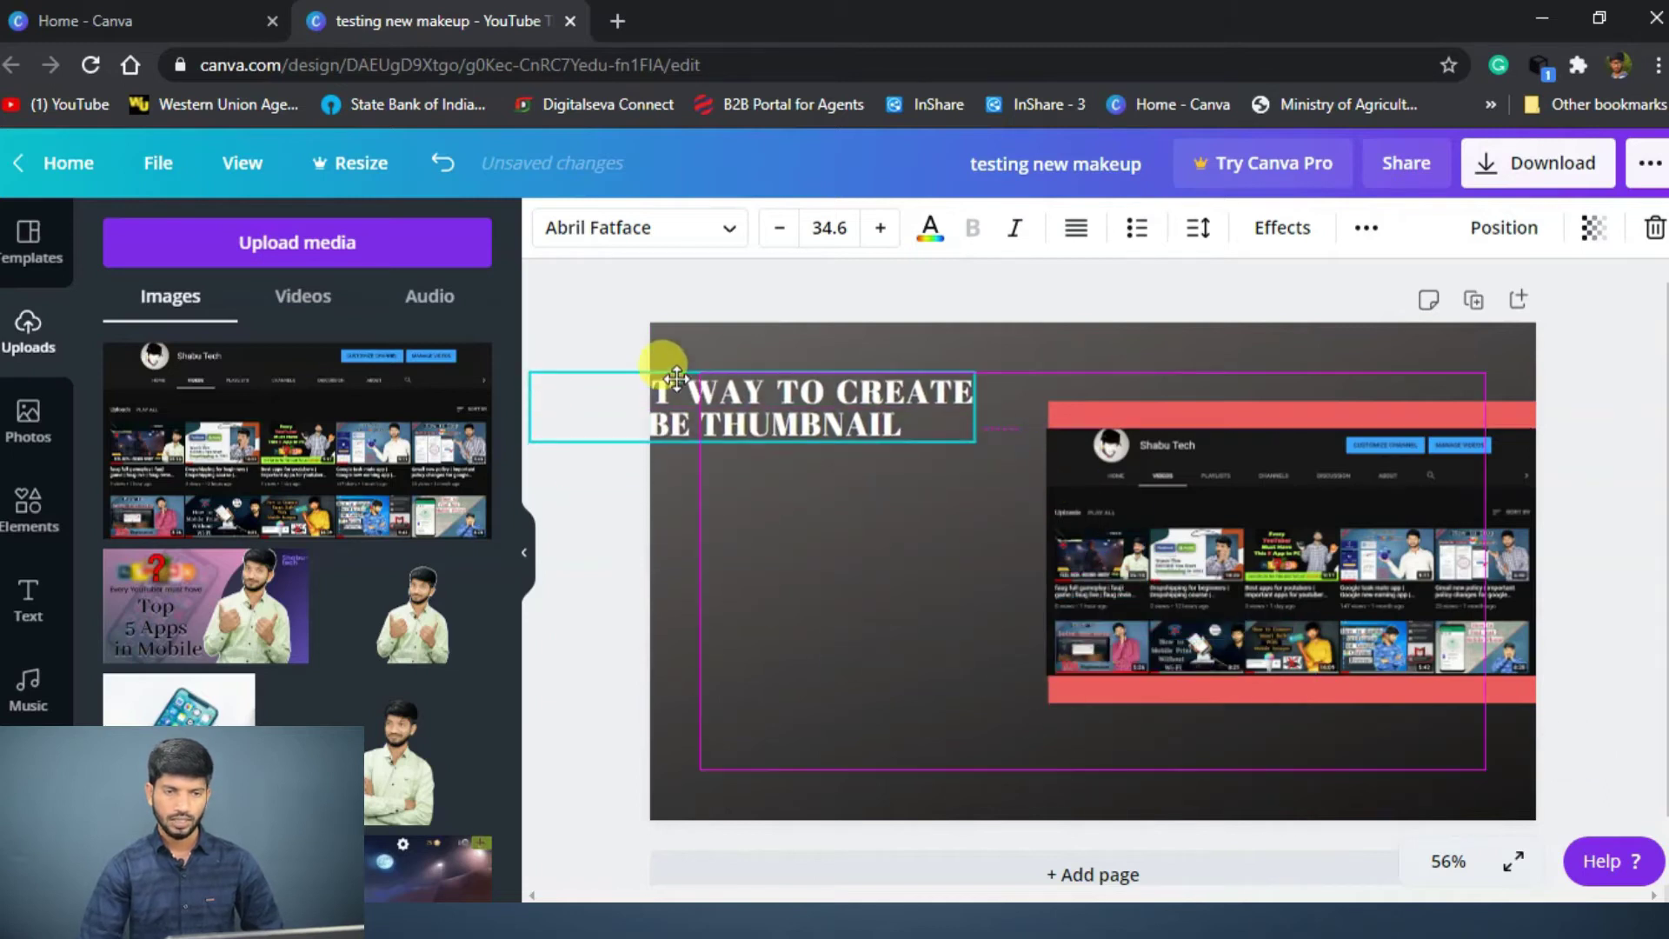
pyautogui.moveTo(1082, 431)
pyautogui.mouseDown()
pyautogui.moveTo(1095, 509)
pyautogui.moveTo(1057, 527)
pyautogui.mouseUp()
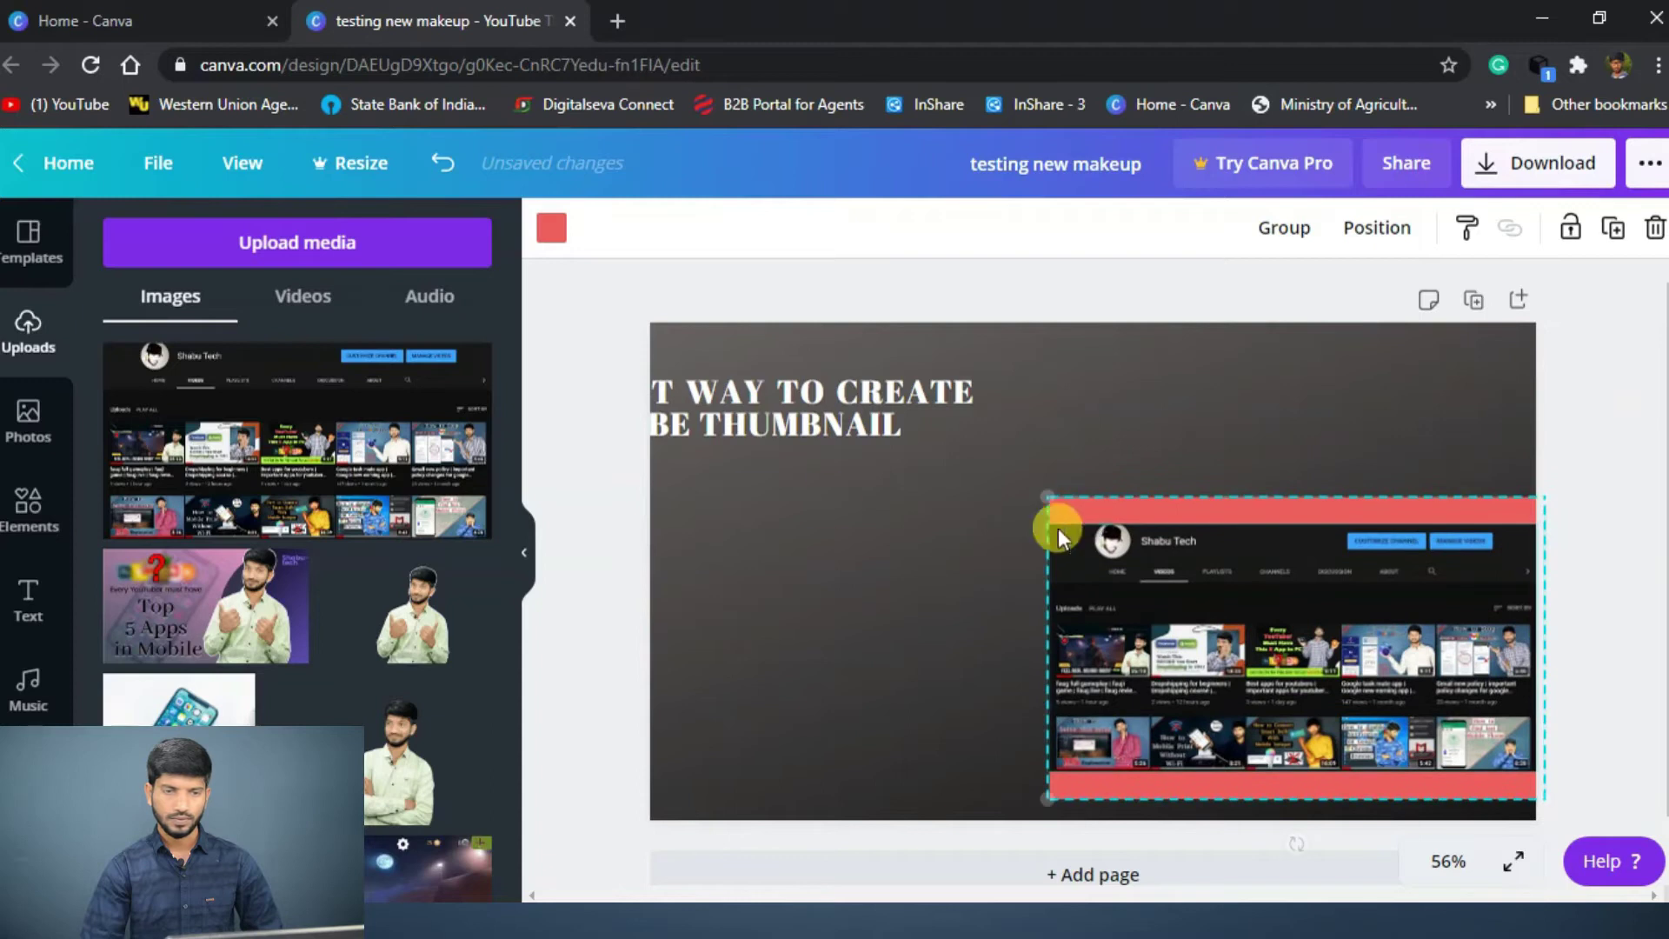
pyautogui.moveTo(753, 424); pyautogui.dragTo(1270, 435)
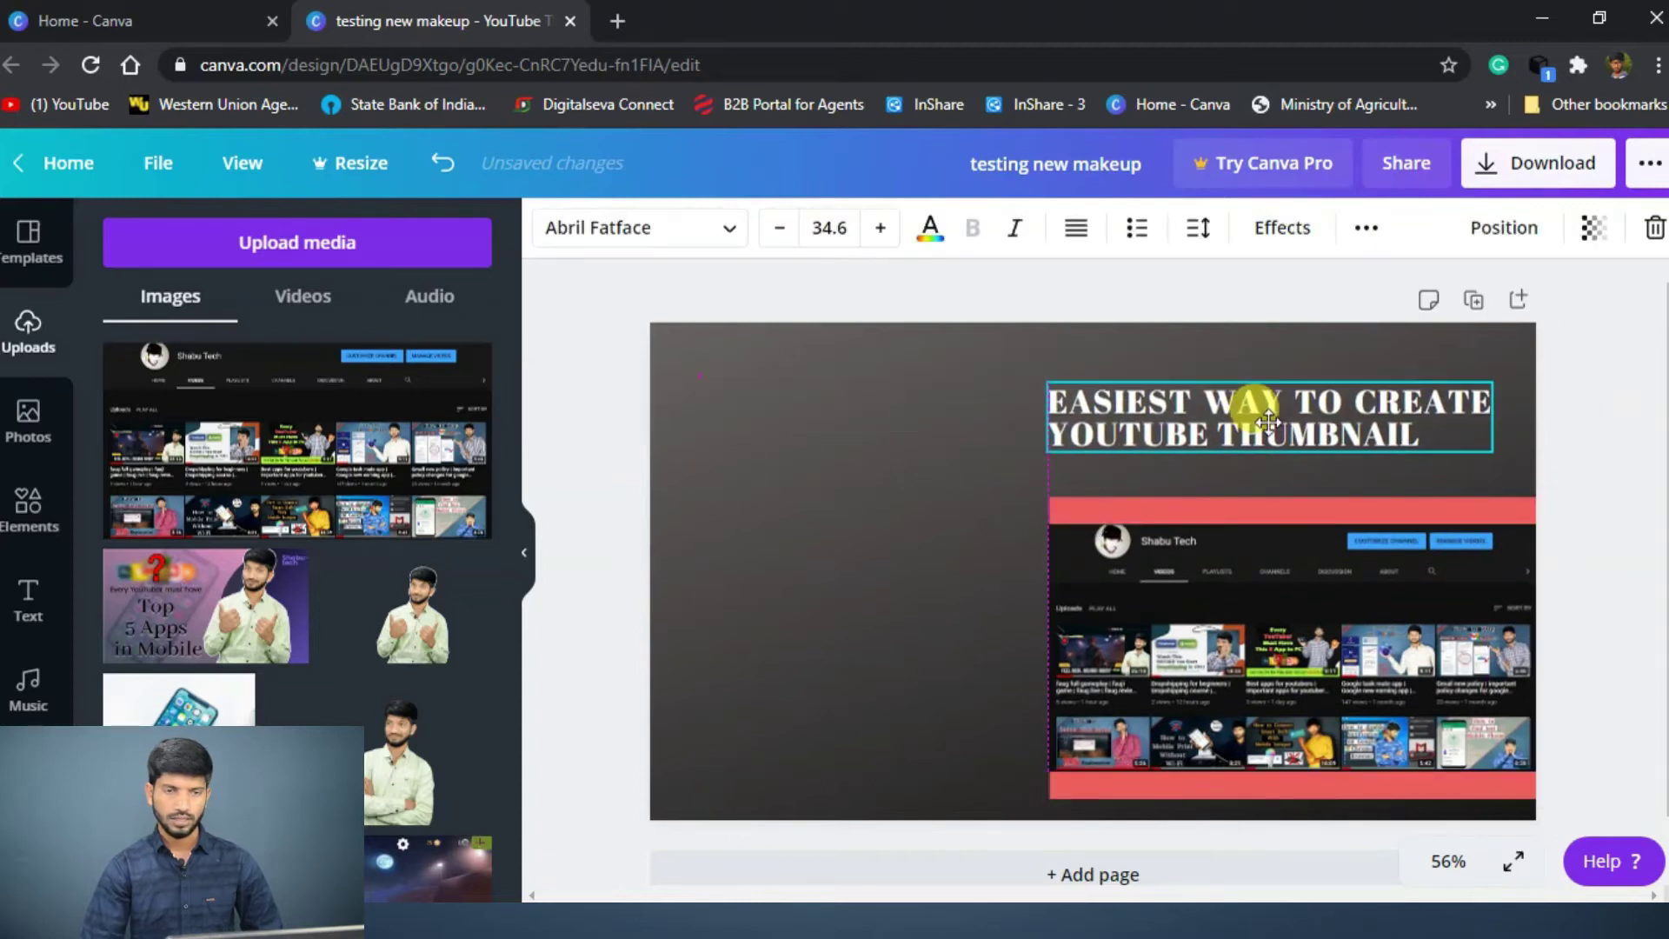
pyautogui.click(1080, 228)
pyautogui.click(1085, 233)
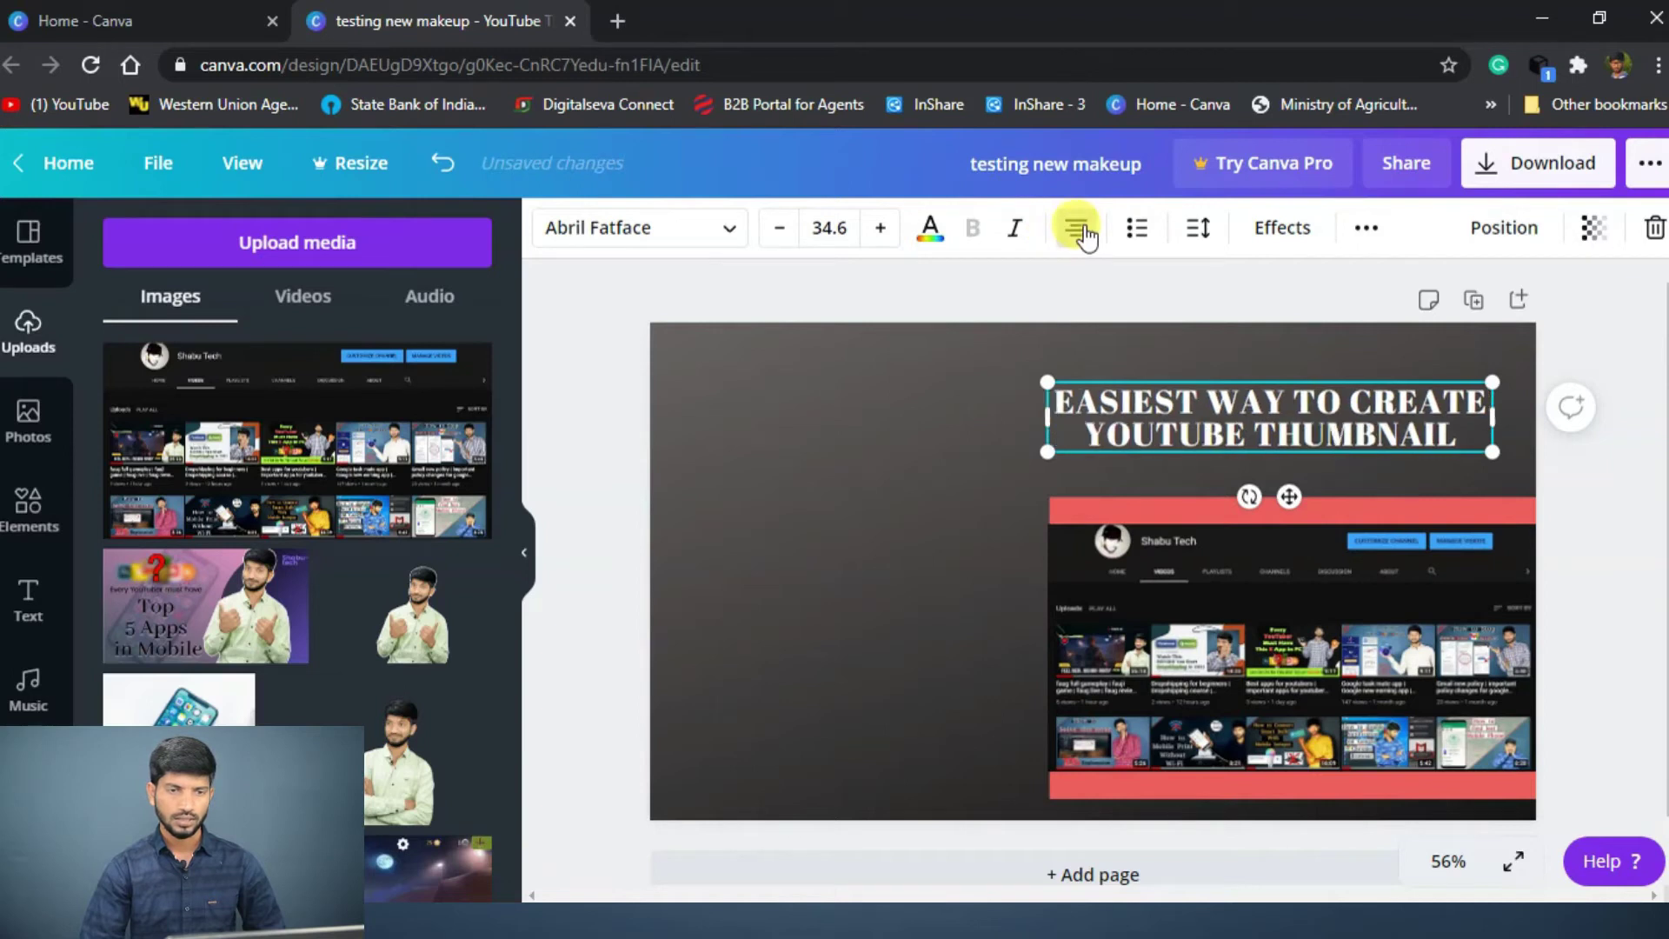
pyautogui.moveTo(1323, 423); pyautogui.dragTo(1330, 420)
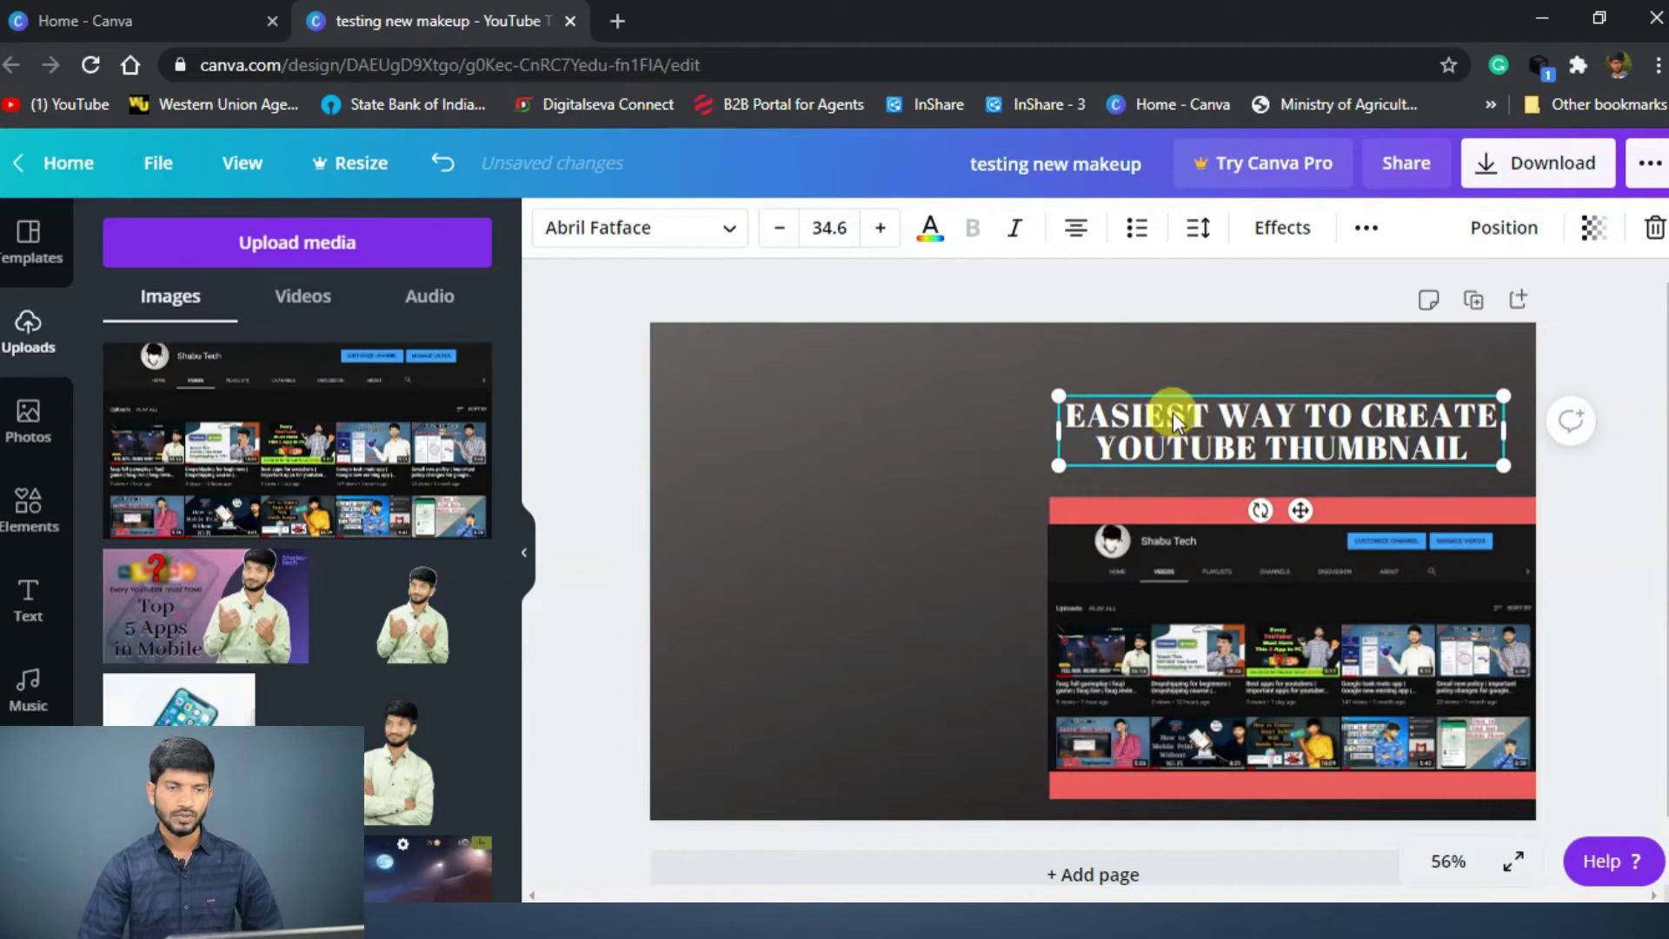
pyautogui.click(931, 228)
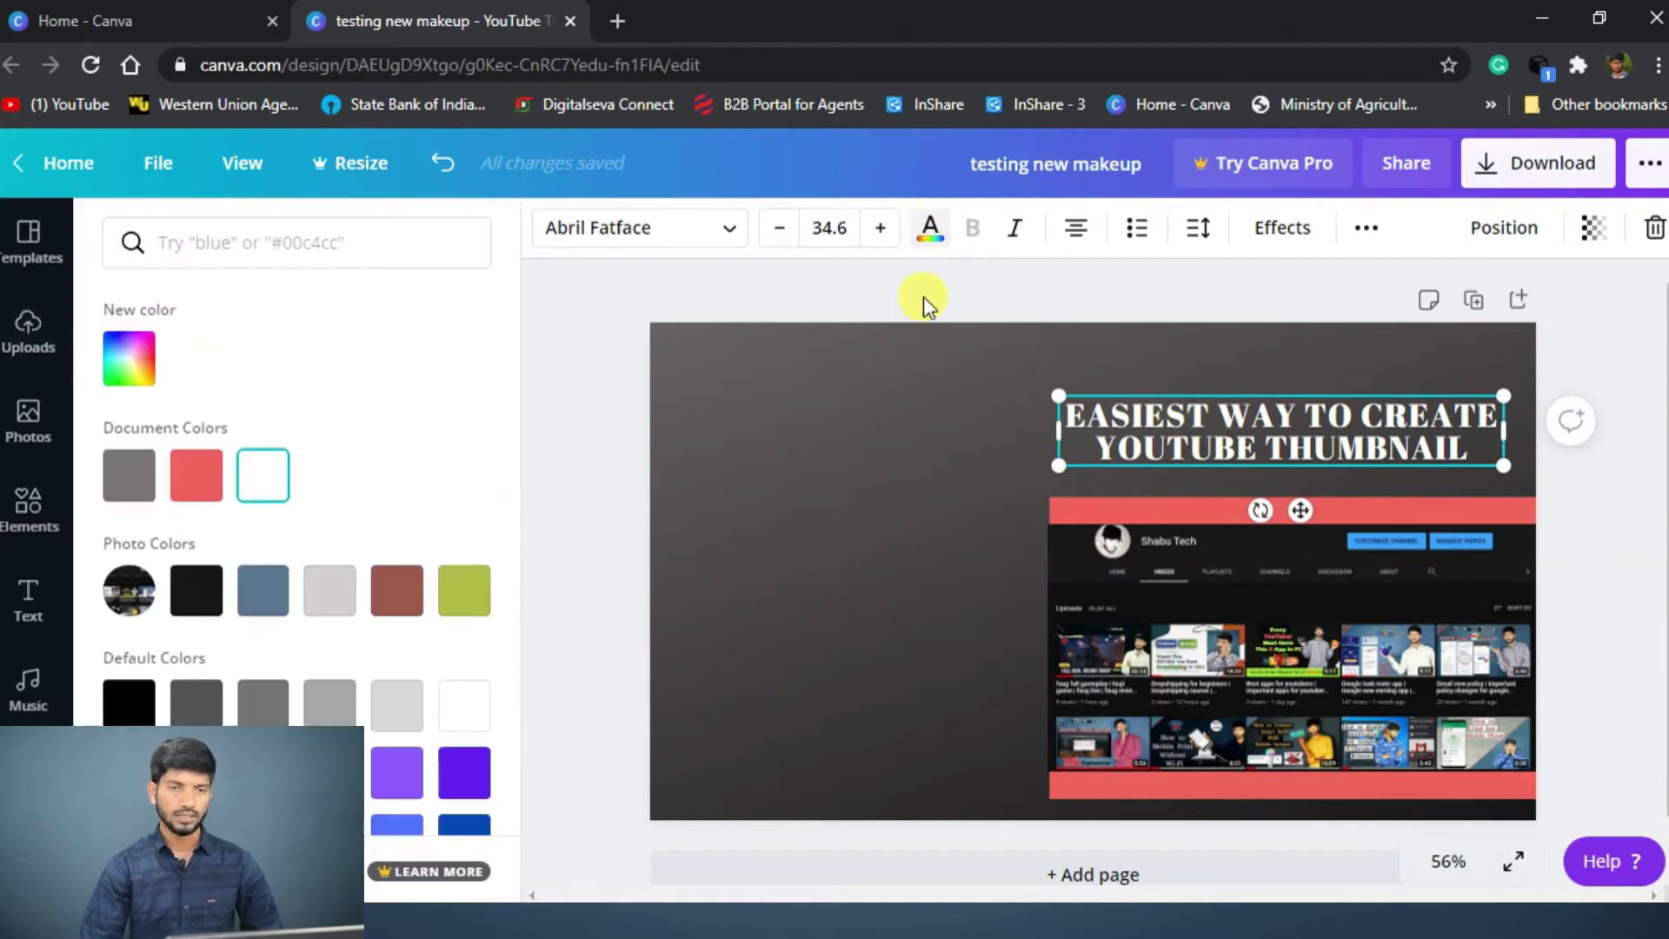
# Step: Try red on the headline text, then set it back to white
pyautogui.scroll(-2, 147, 513)
pyautogui.scroll(-1, 161, 522)
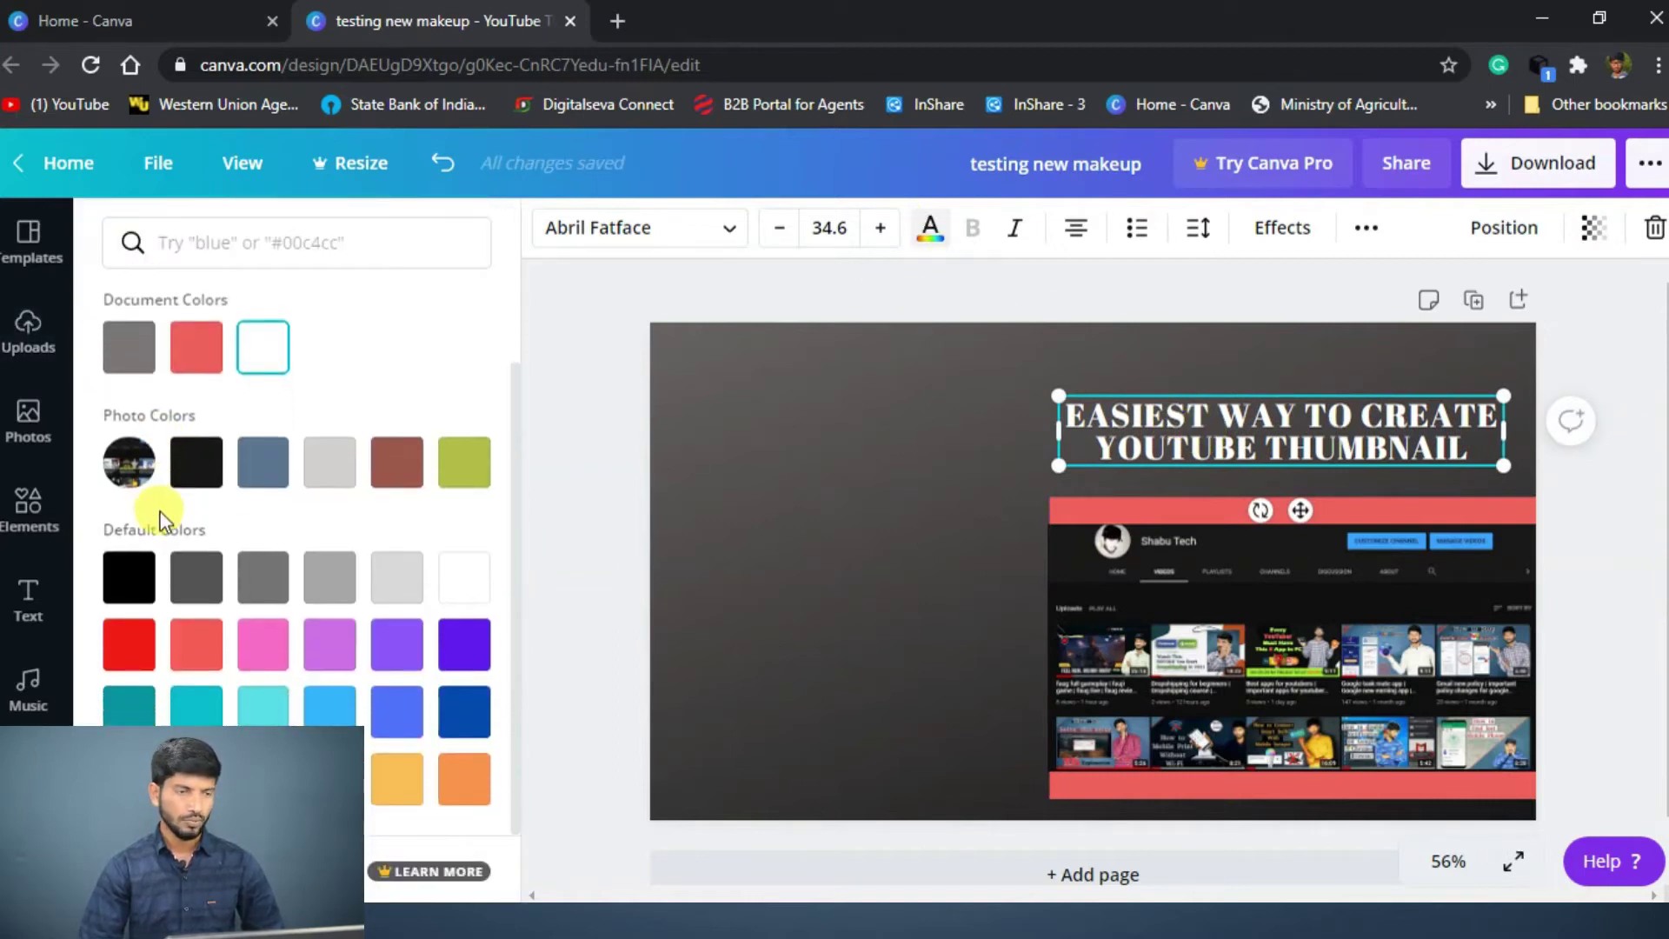
pyautogui.scroll(3, 192, 530)
pyautogui.scroll(-2, 139, 609)
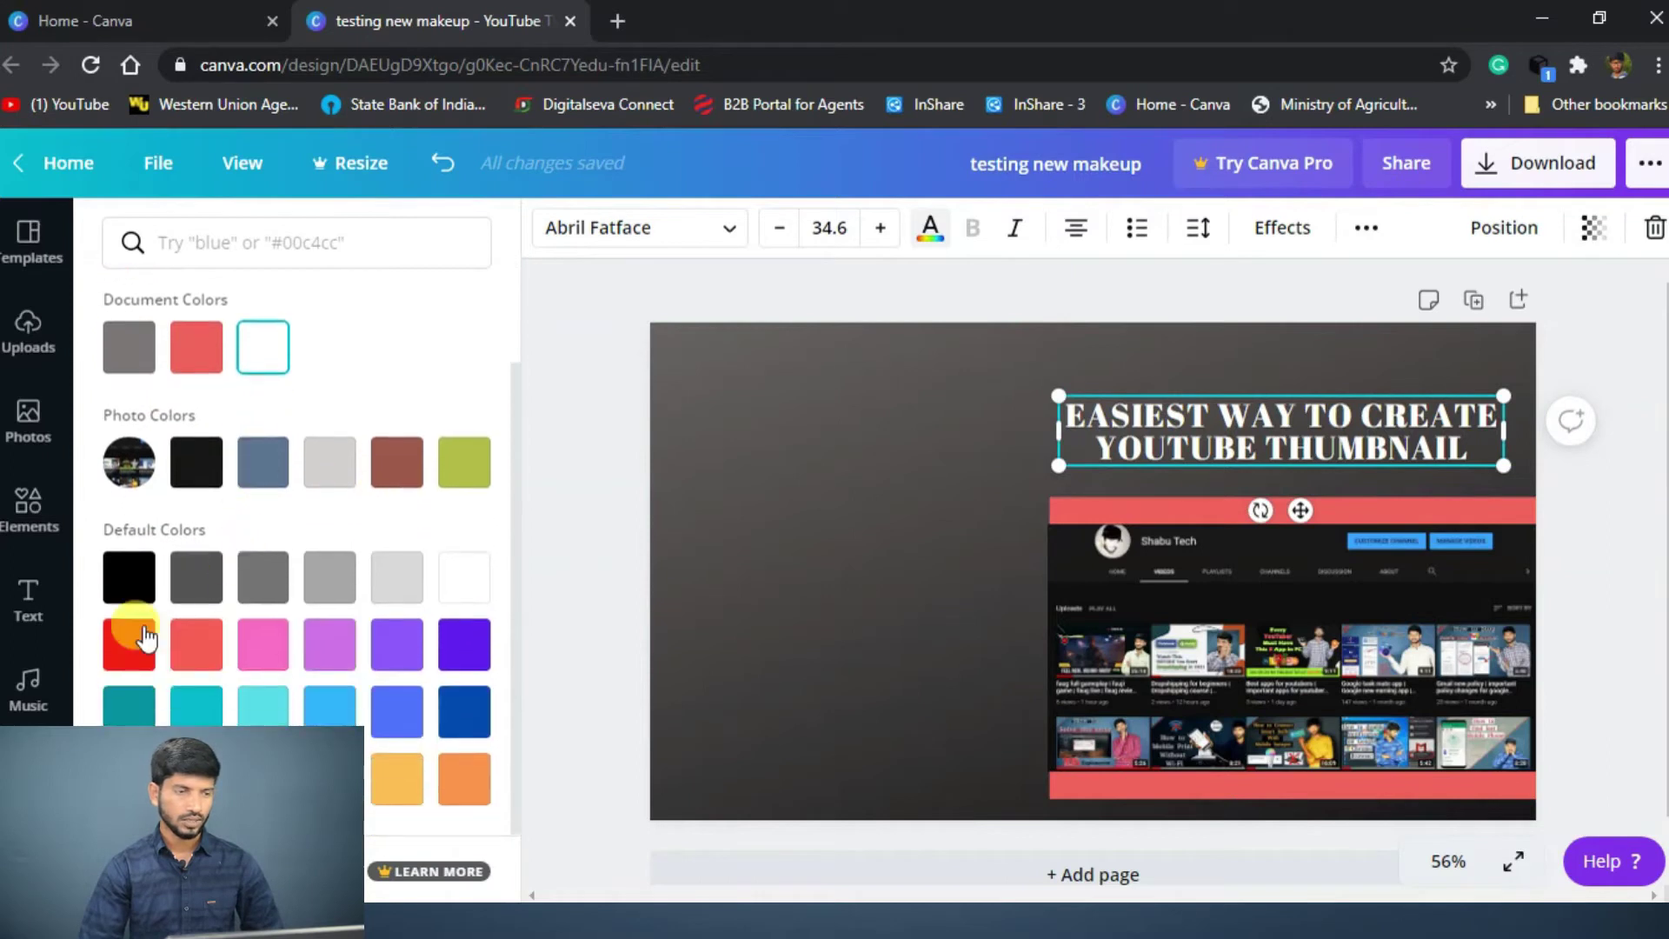
pyautogui.click(139, 640)
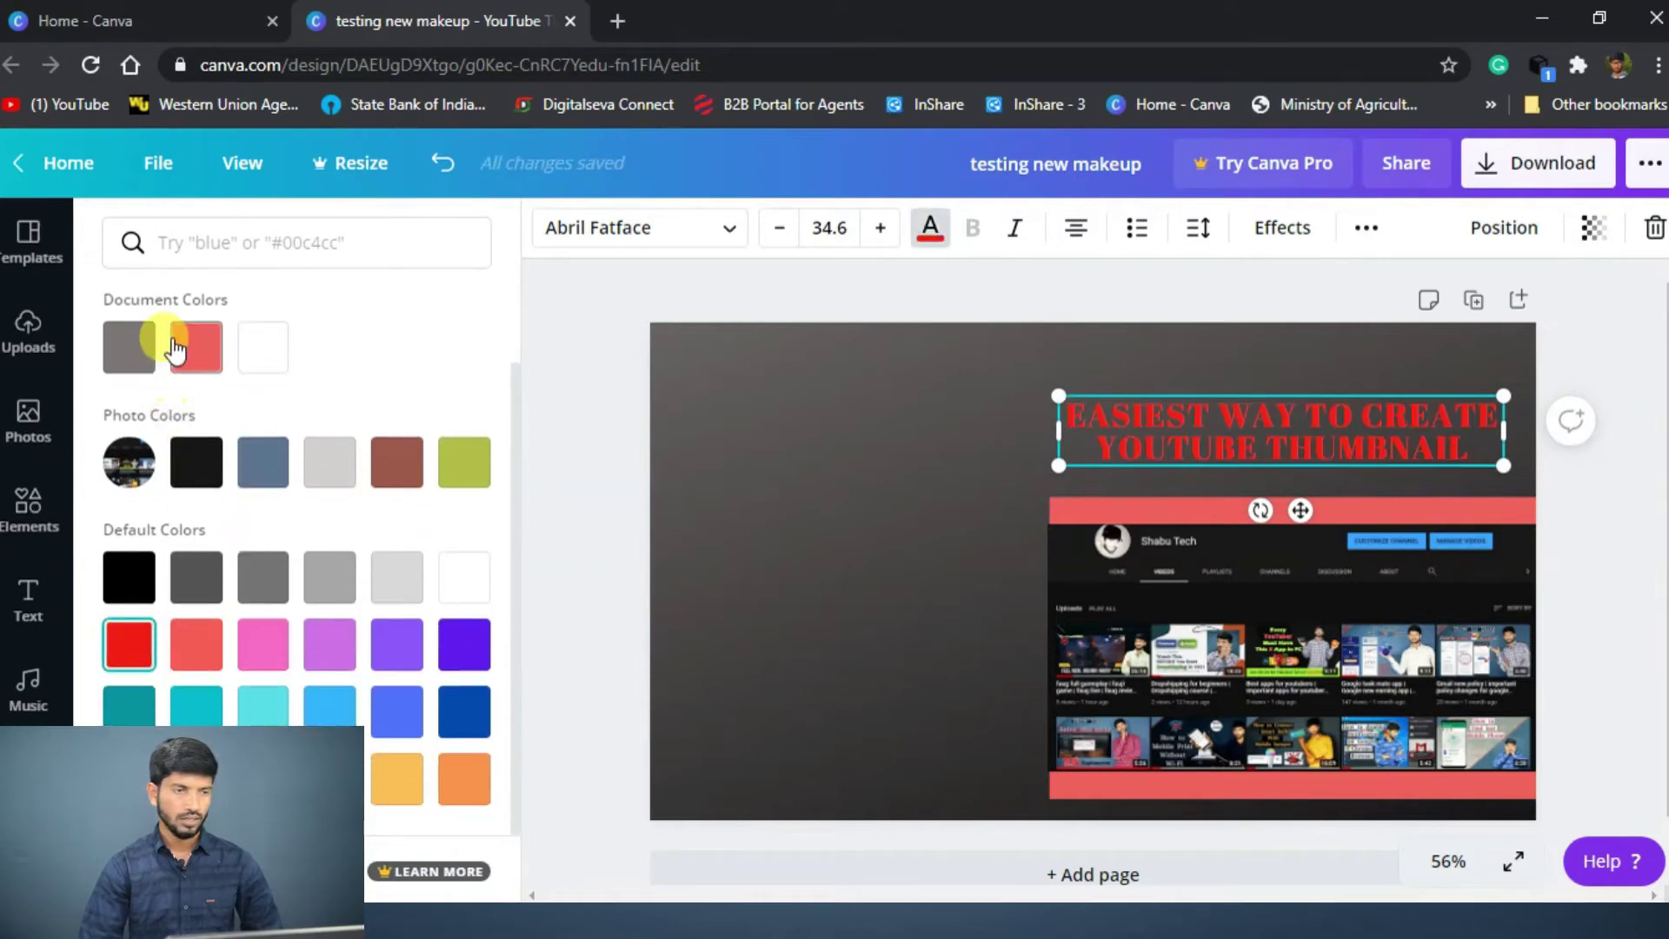
pyautogui.scroll(2, 187, 383)
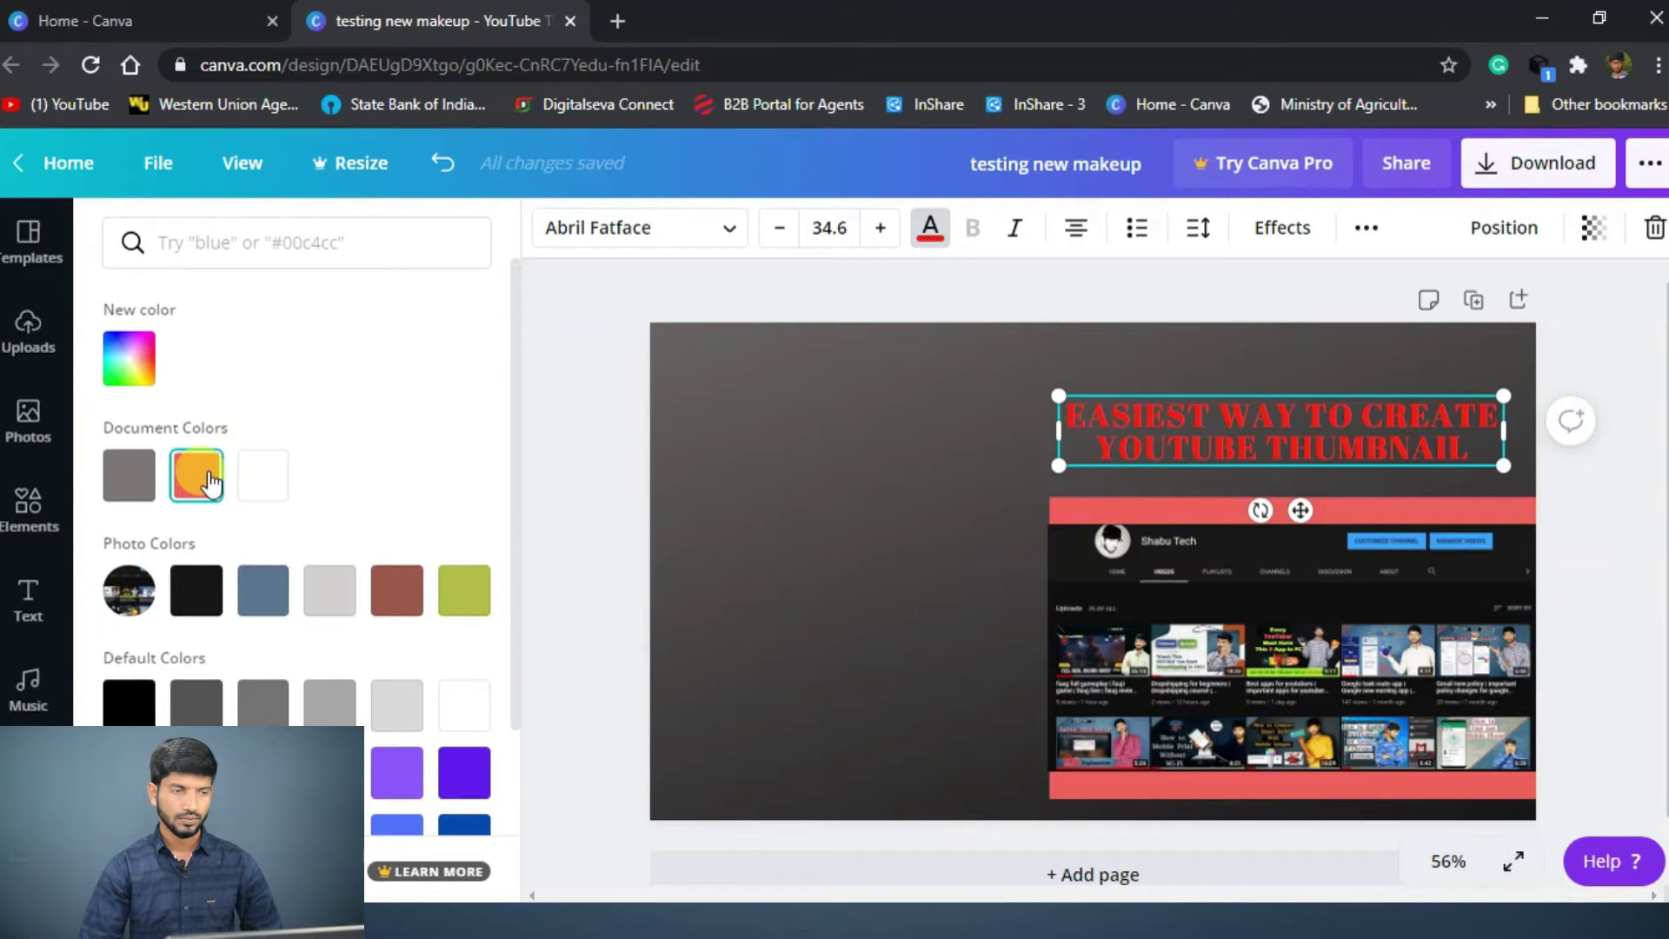
pyautogui.click(280, 478)
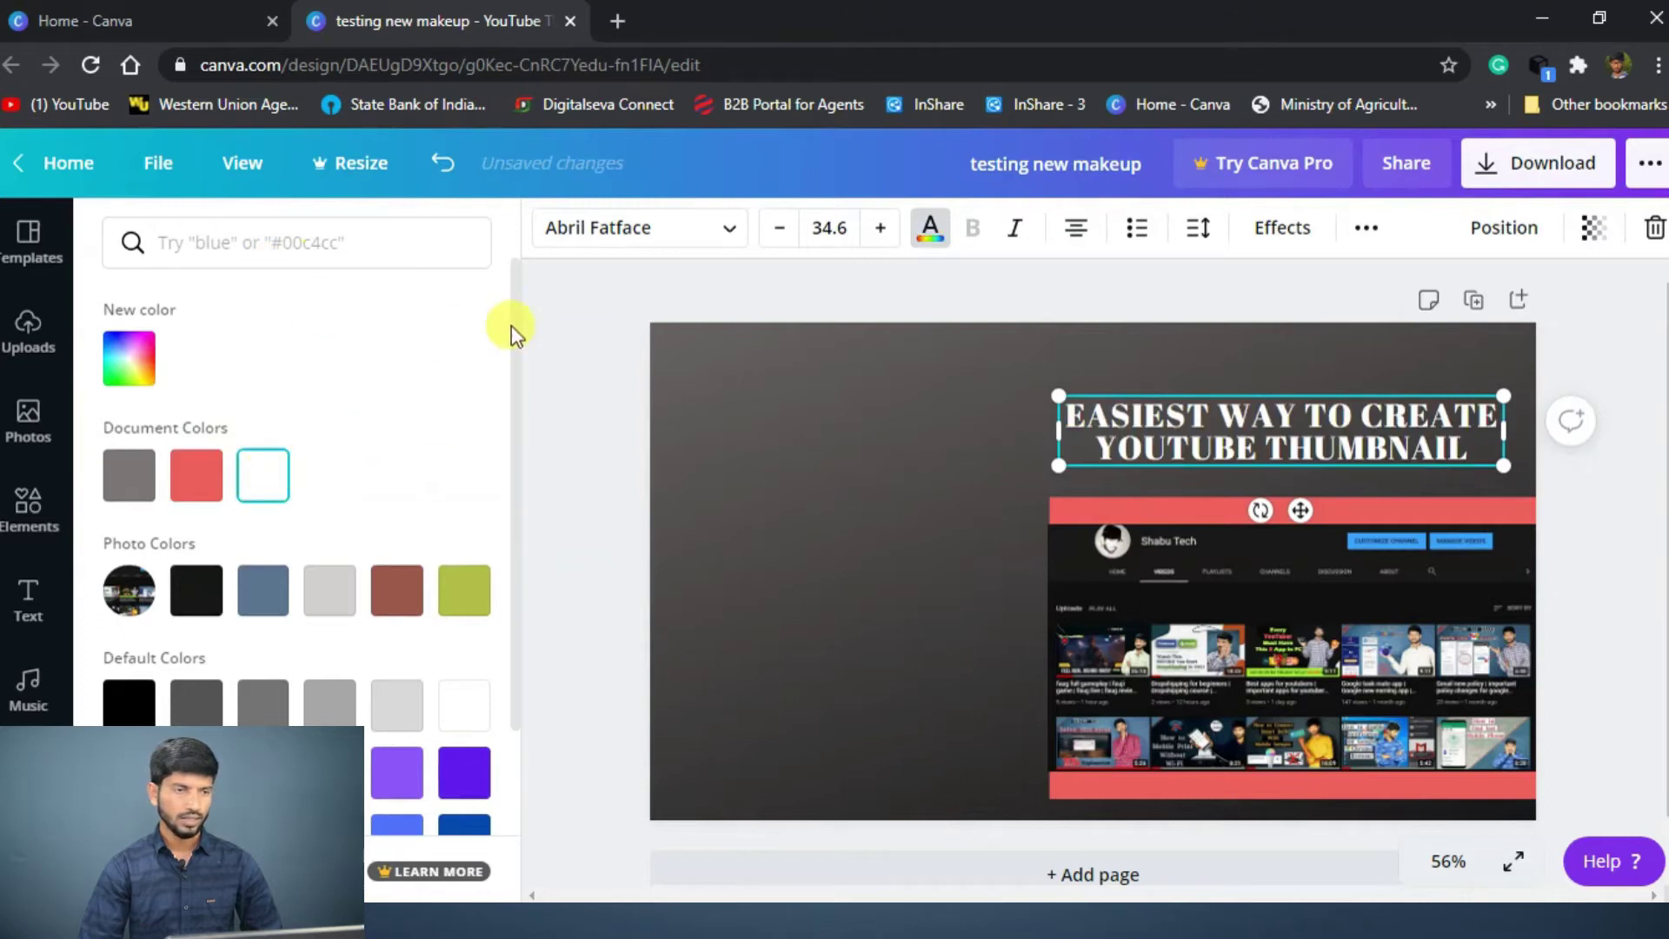
# Step: Add a Shadow effect to the headline with transparency lowered to 39
pyautogui.click(1268, 245)
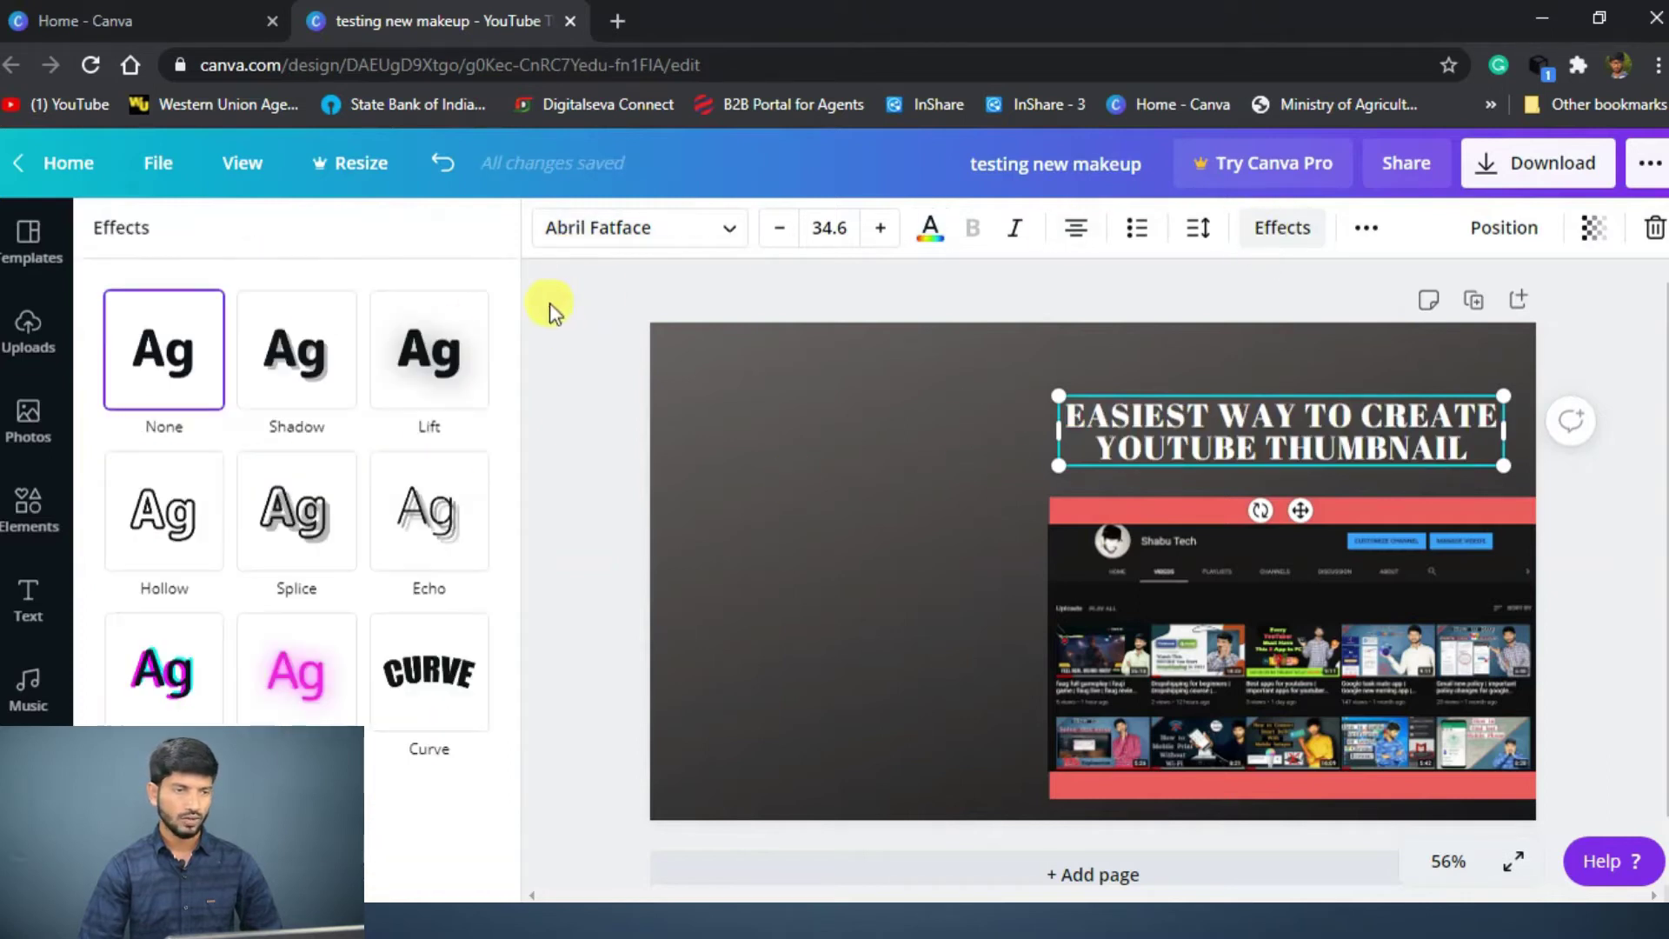
pyautogui.click(298, 376)
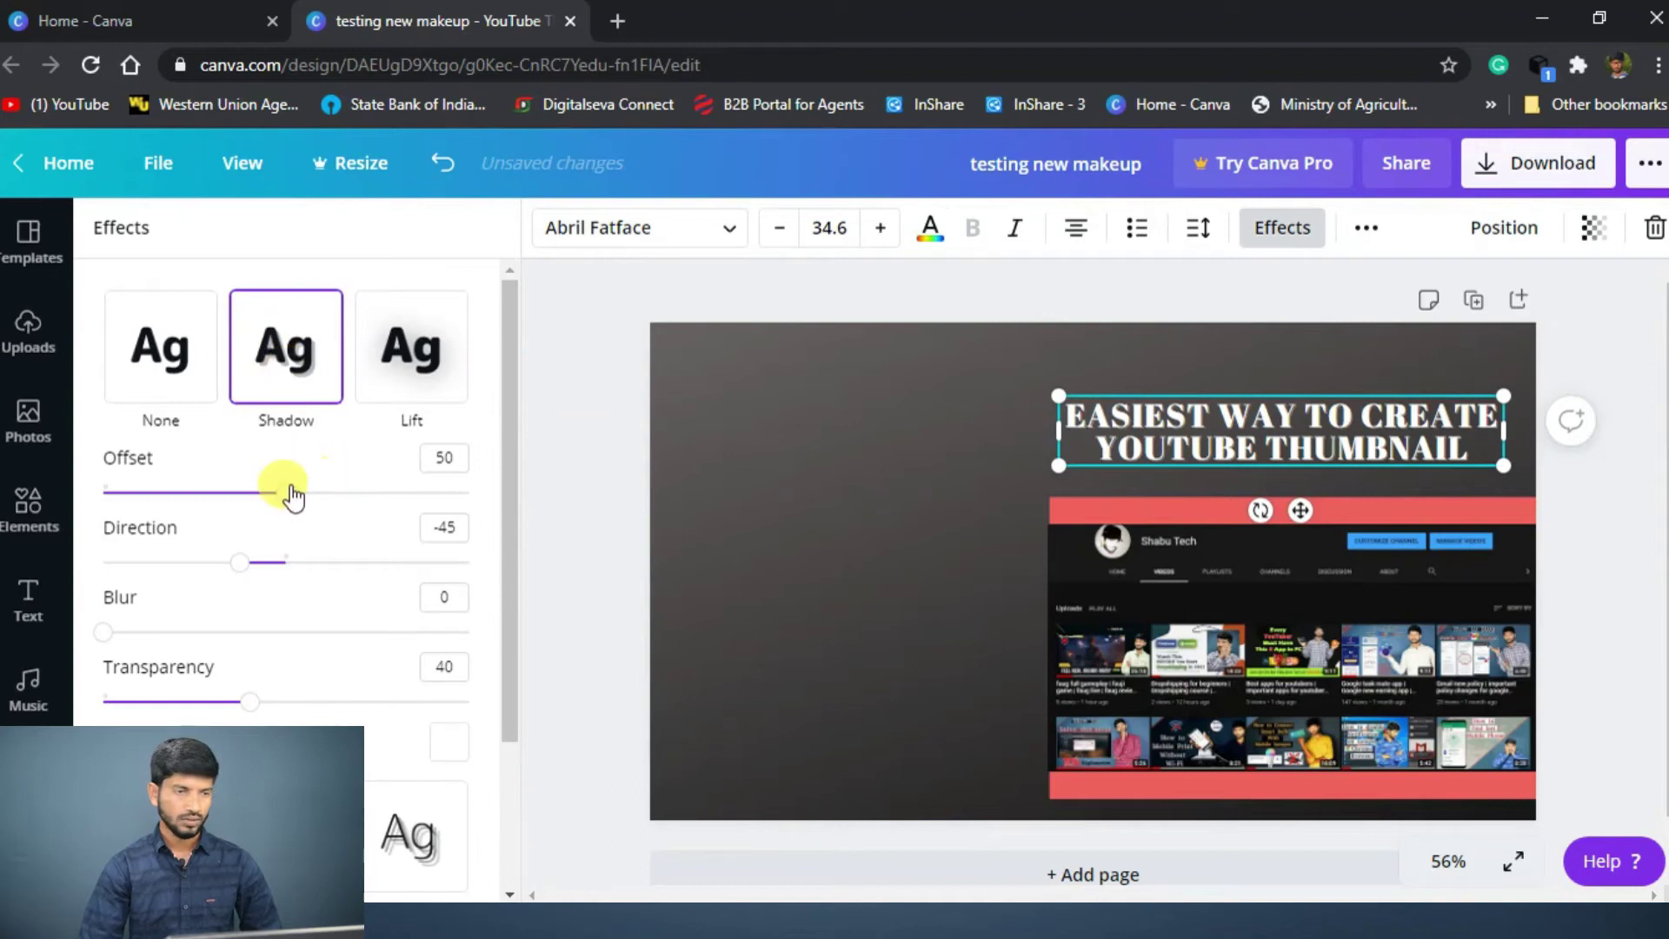
pyautogui.moveTo(293, 497)
pyautogui.mouseDown()
pyautogui.moveTo(328, 487)
pyautogui.moveTo(298, 497)
pyautogui.mouseUp()
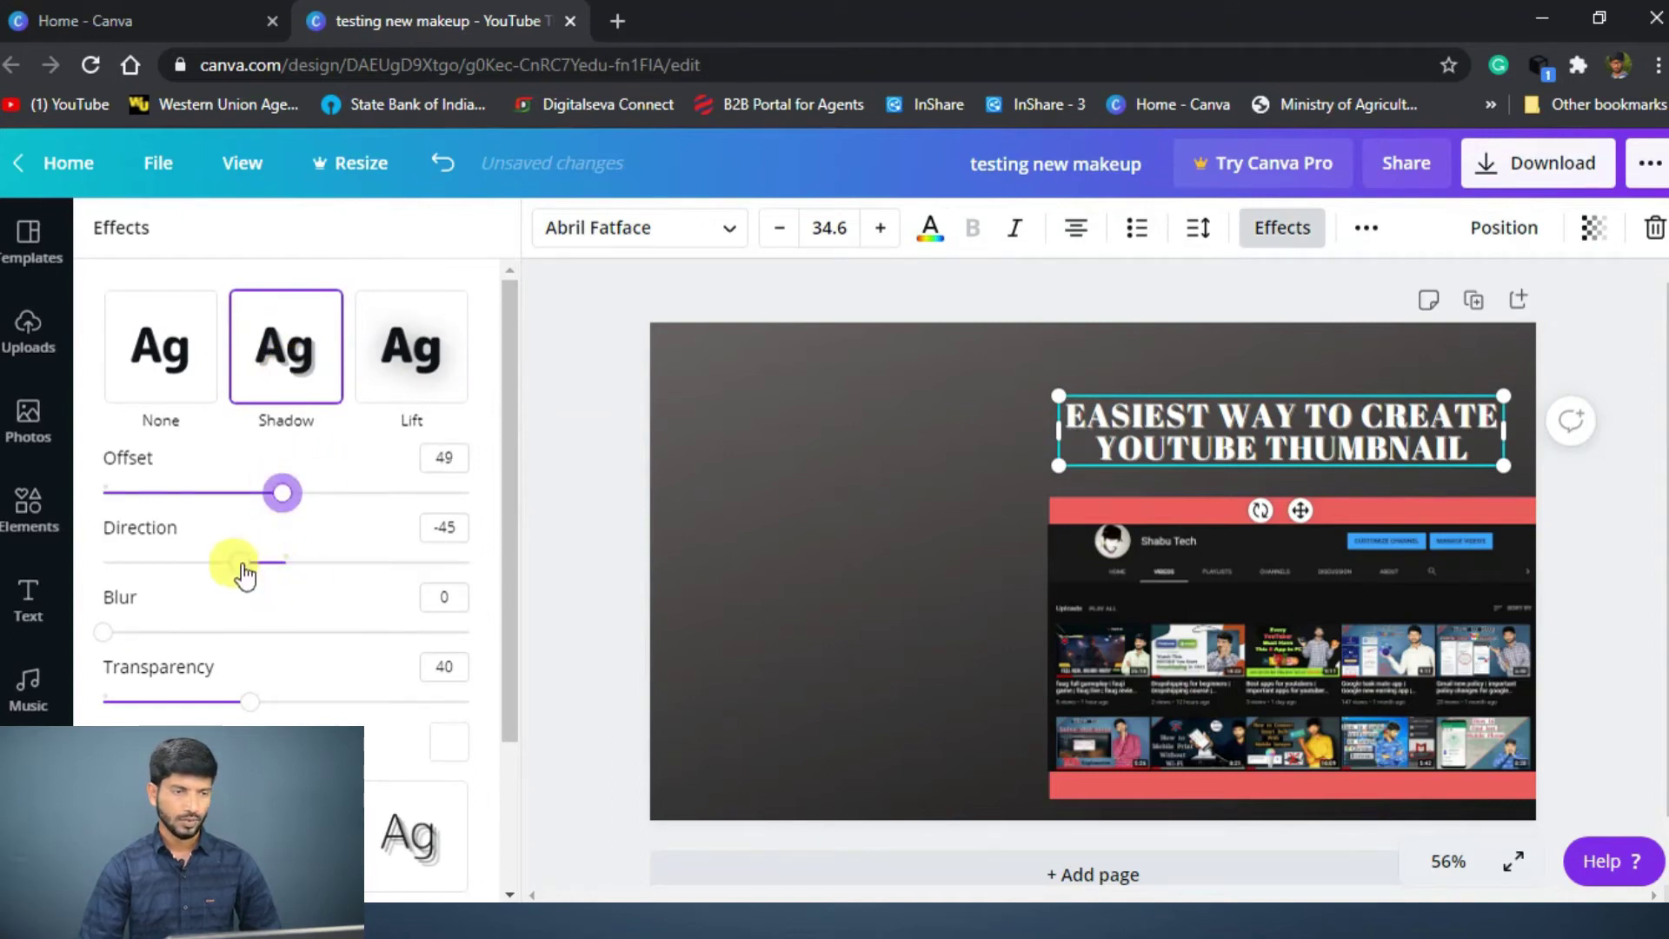
pyautogui.moveTo(244, 572); pyautogui.dragTo(288, 577)
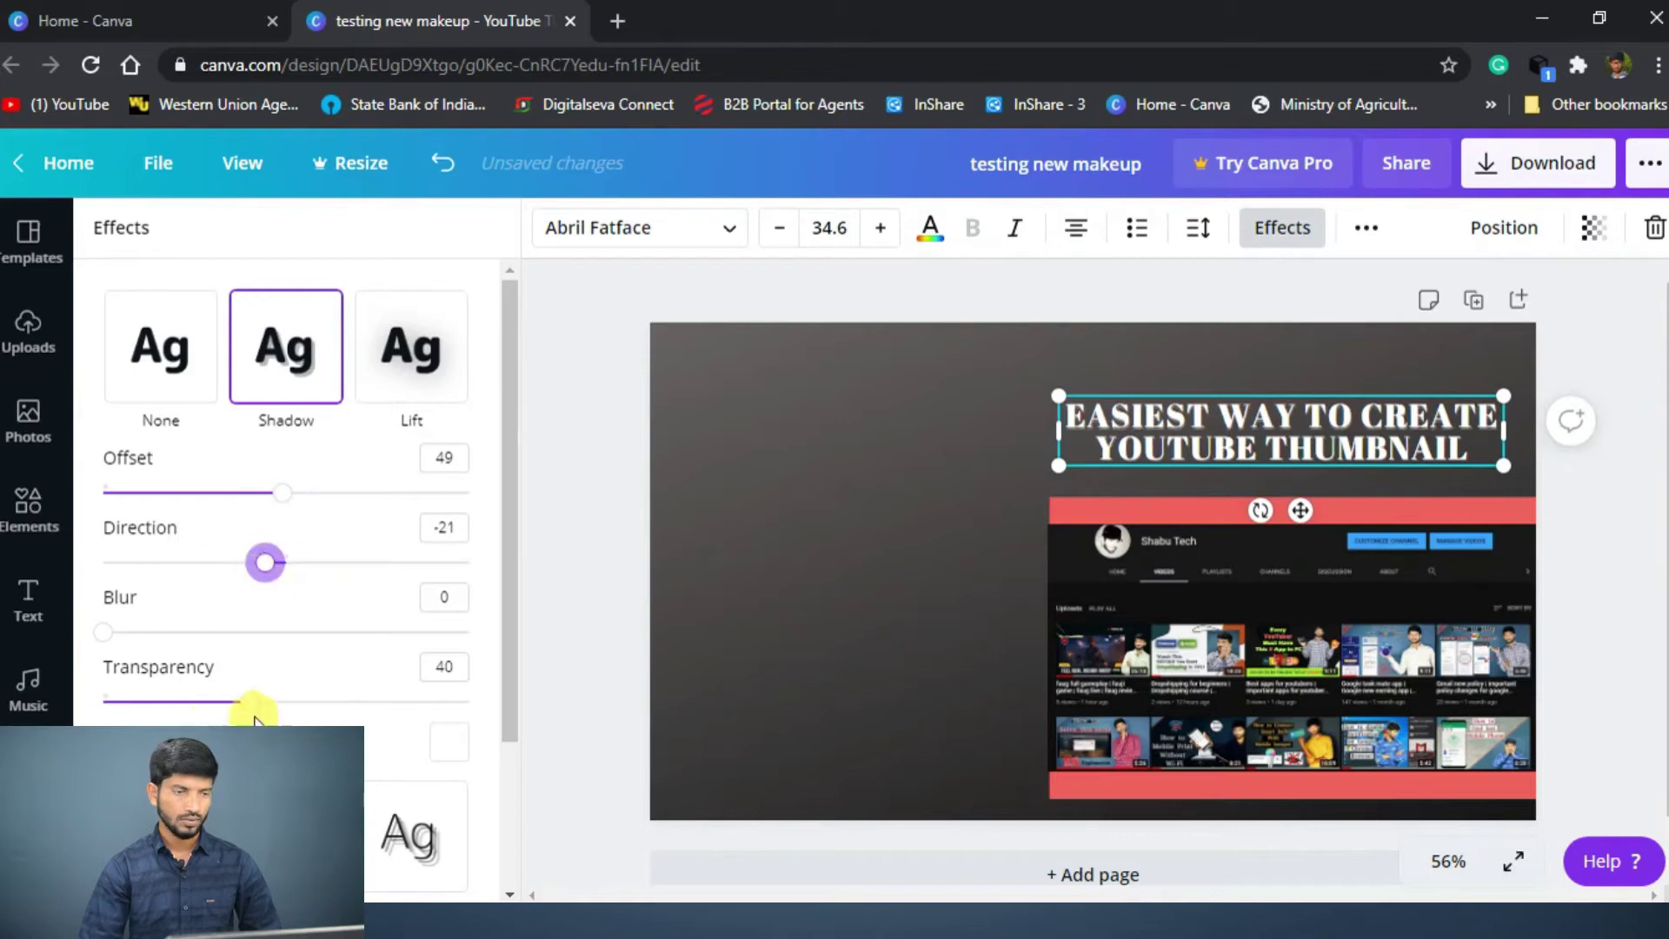
pyautogui.moveTo(250, 709); pyautogui.dragTo(285, 707)
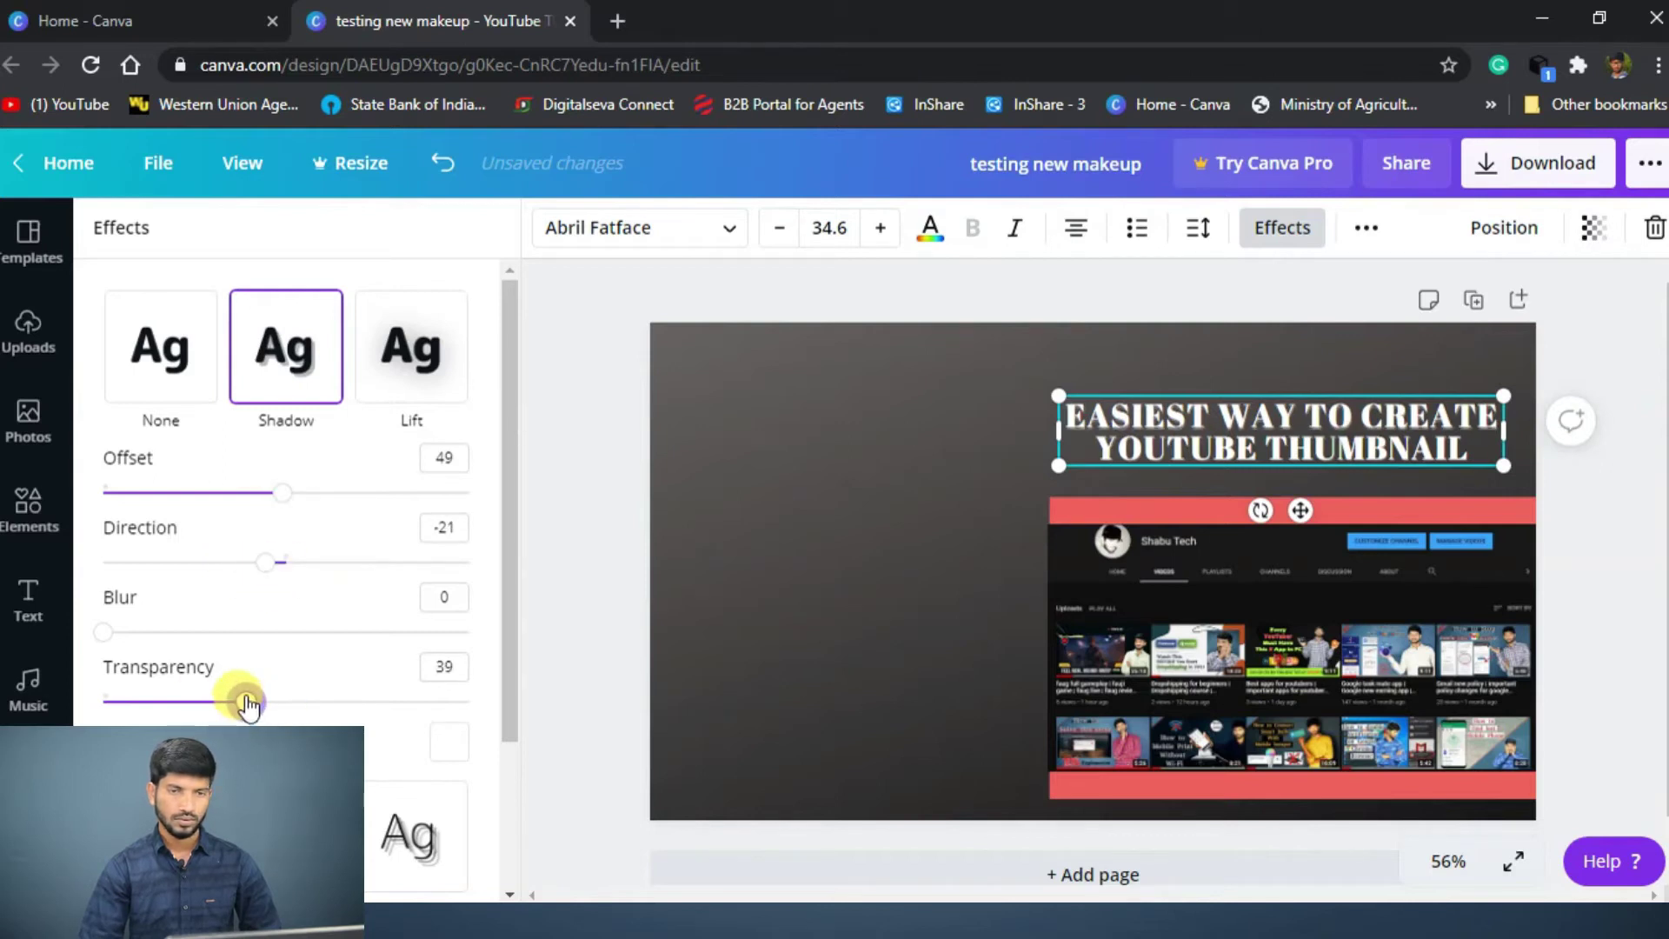
pyautogui.scroll(-2, 388, 553)
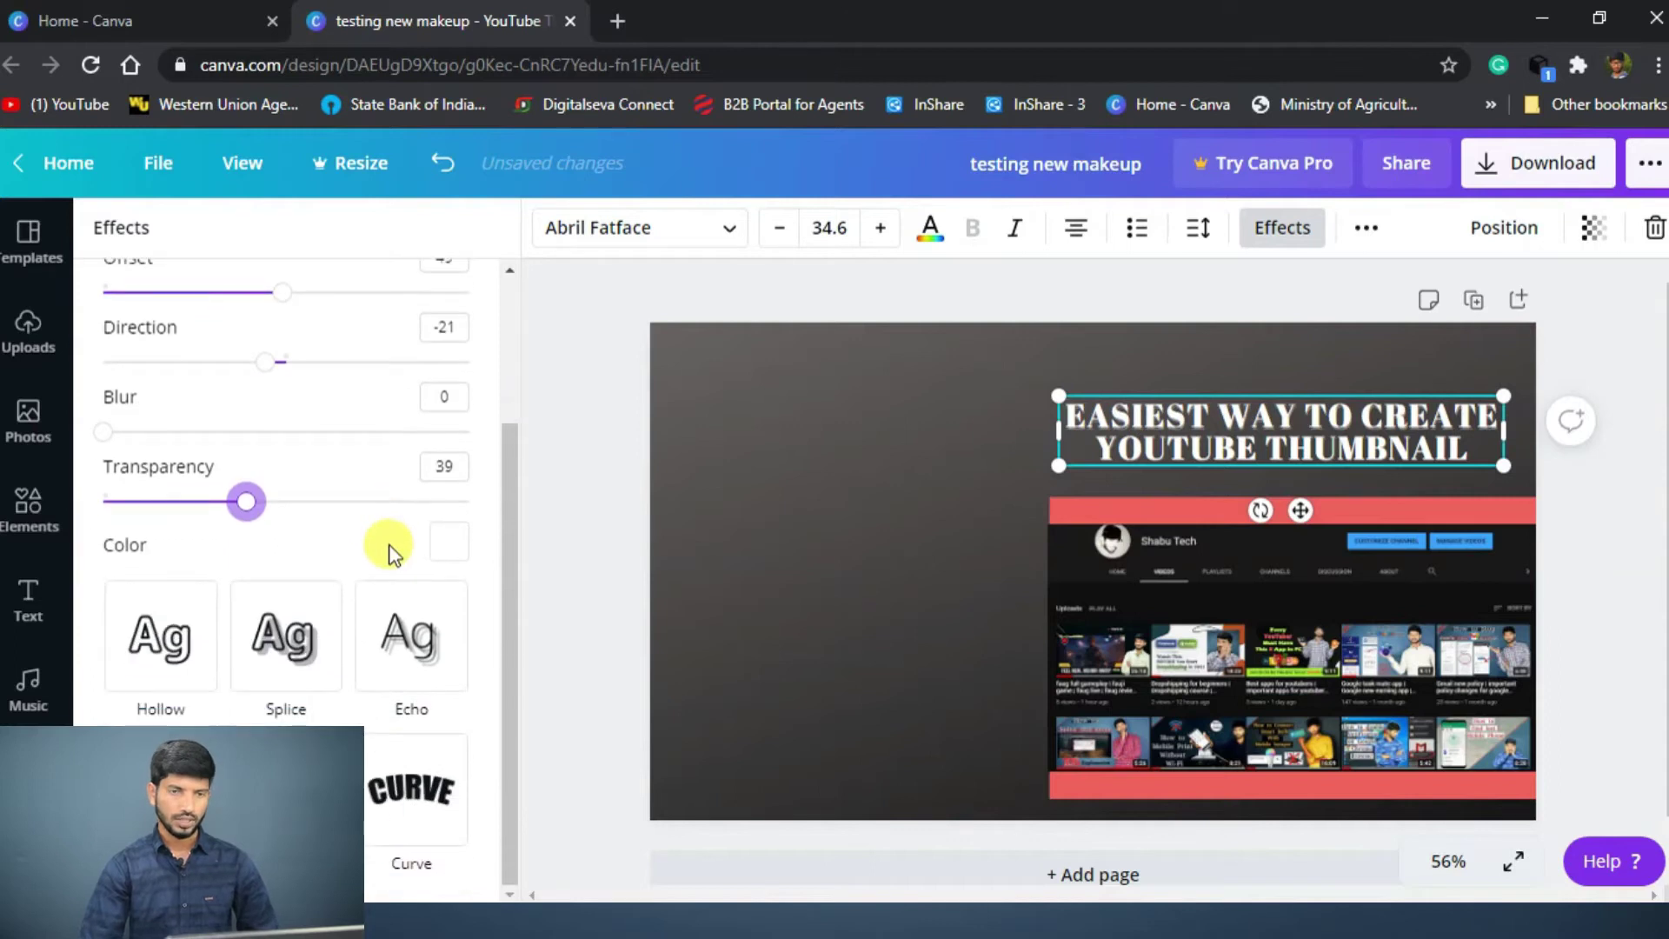
pyautogui.click(1287, 609)
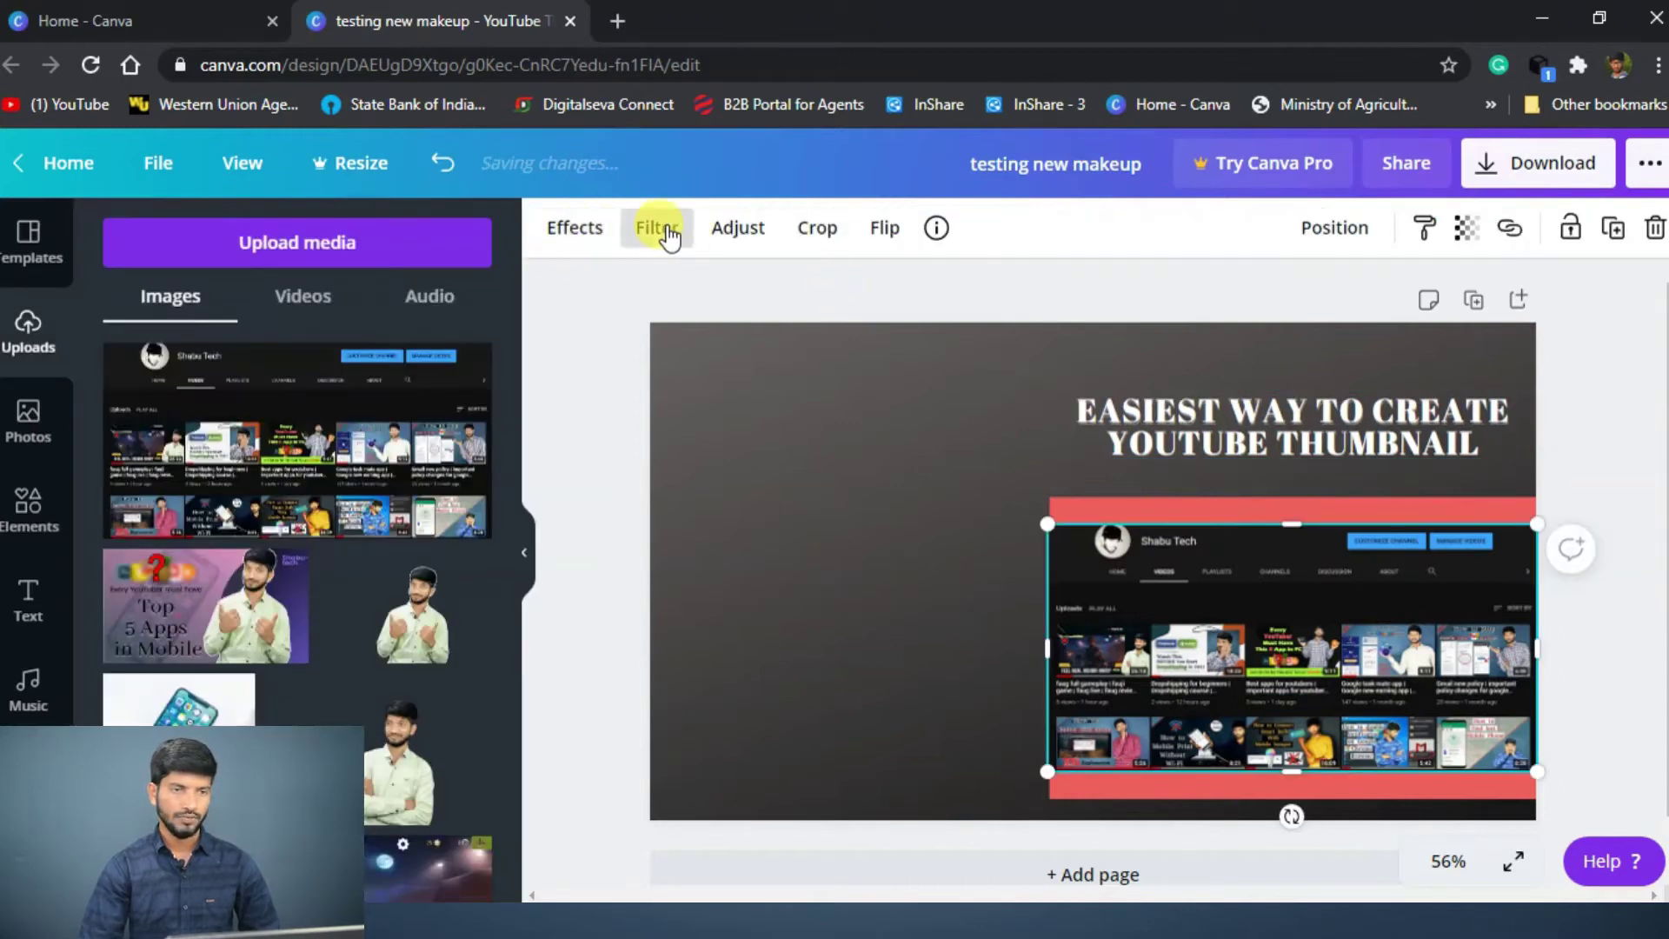
# Step: Browse the screenshot's filter and effect options, then lock it with the padlock
pyautogui.click(668, 235)
pyautogui.click(579, 233)
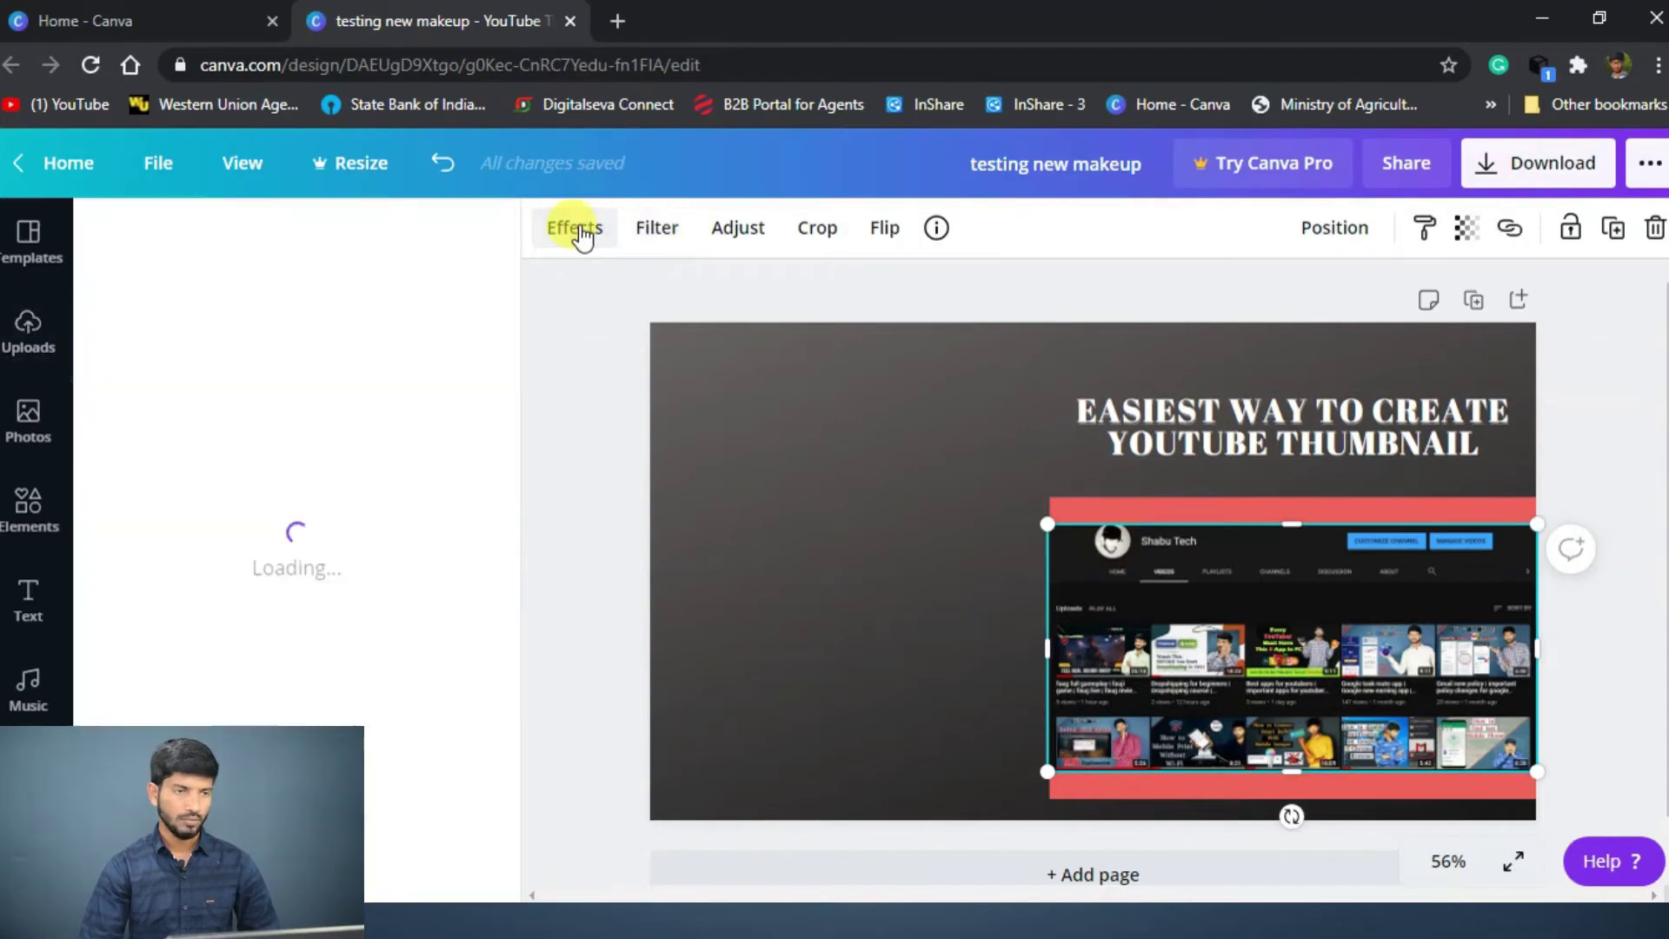
pyautogui.click(579, 231)
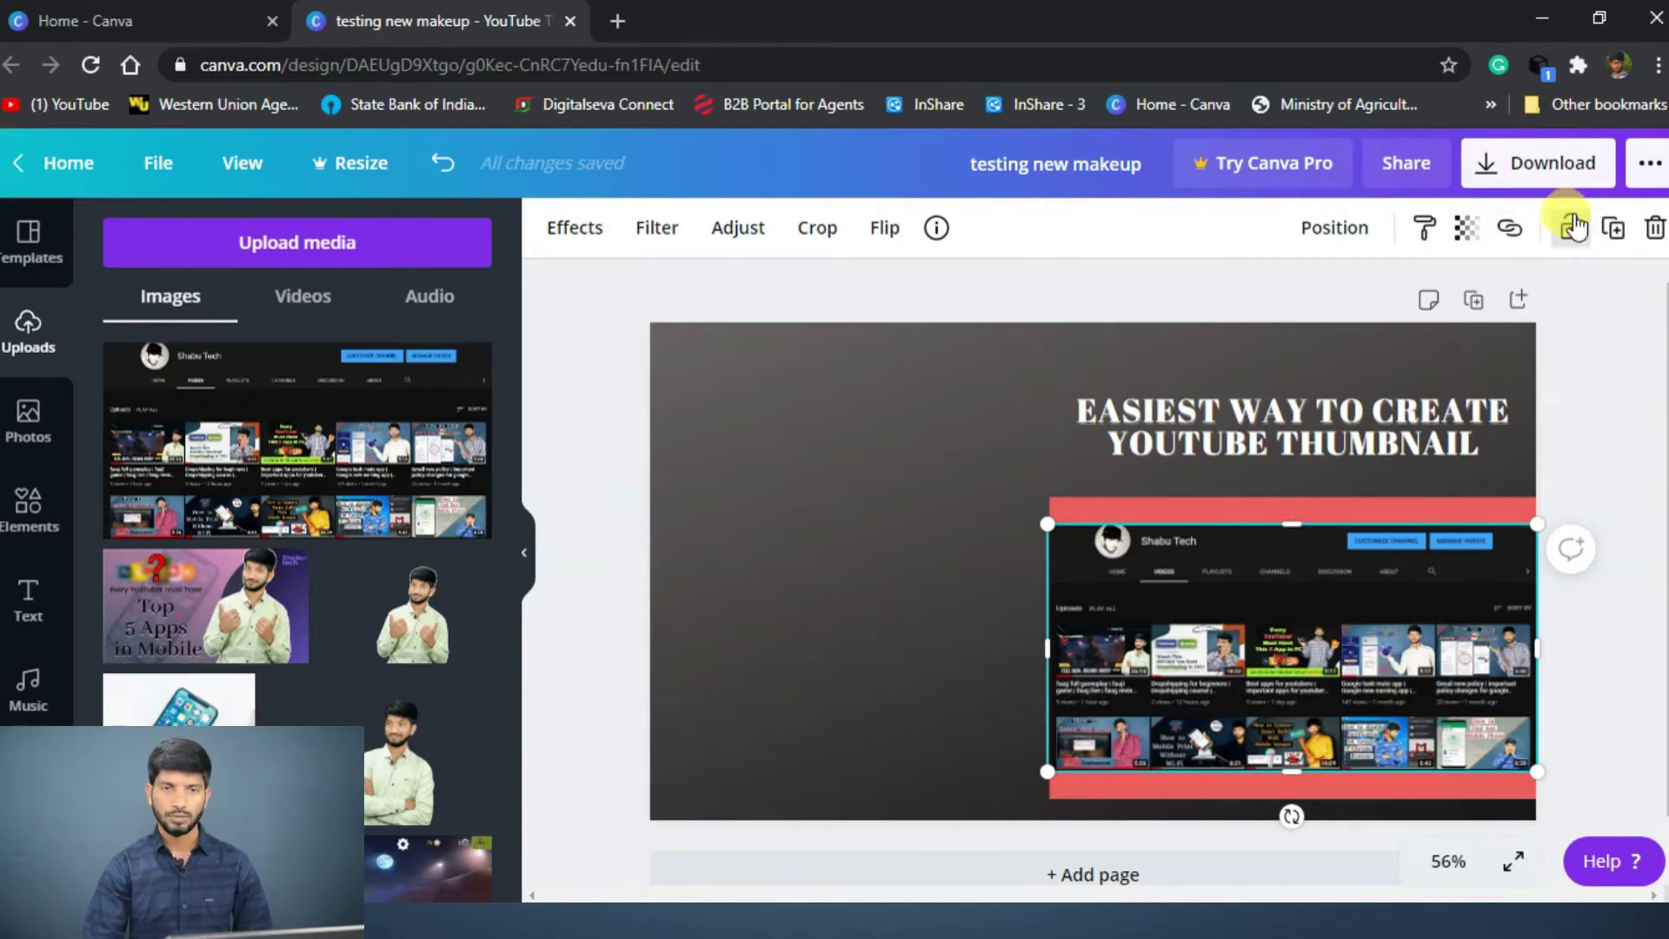
pyautogui.click(1571, 228)
# Step: Check the red rectangle and locked screenshot, then reopen the uploaded images list
pyautogui.click(1238, 511)
pyautogui.click(1259, 628)
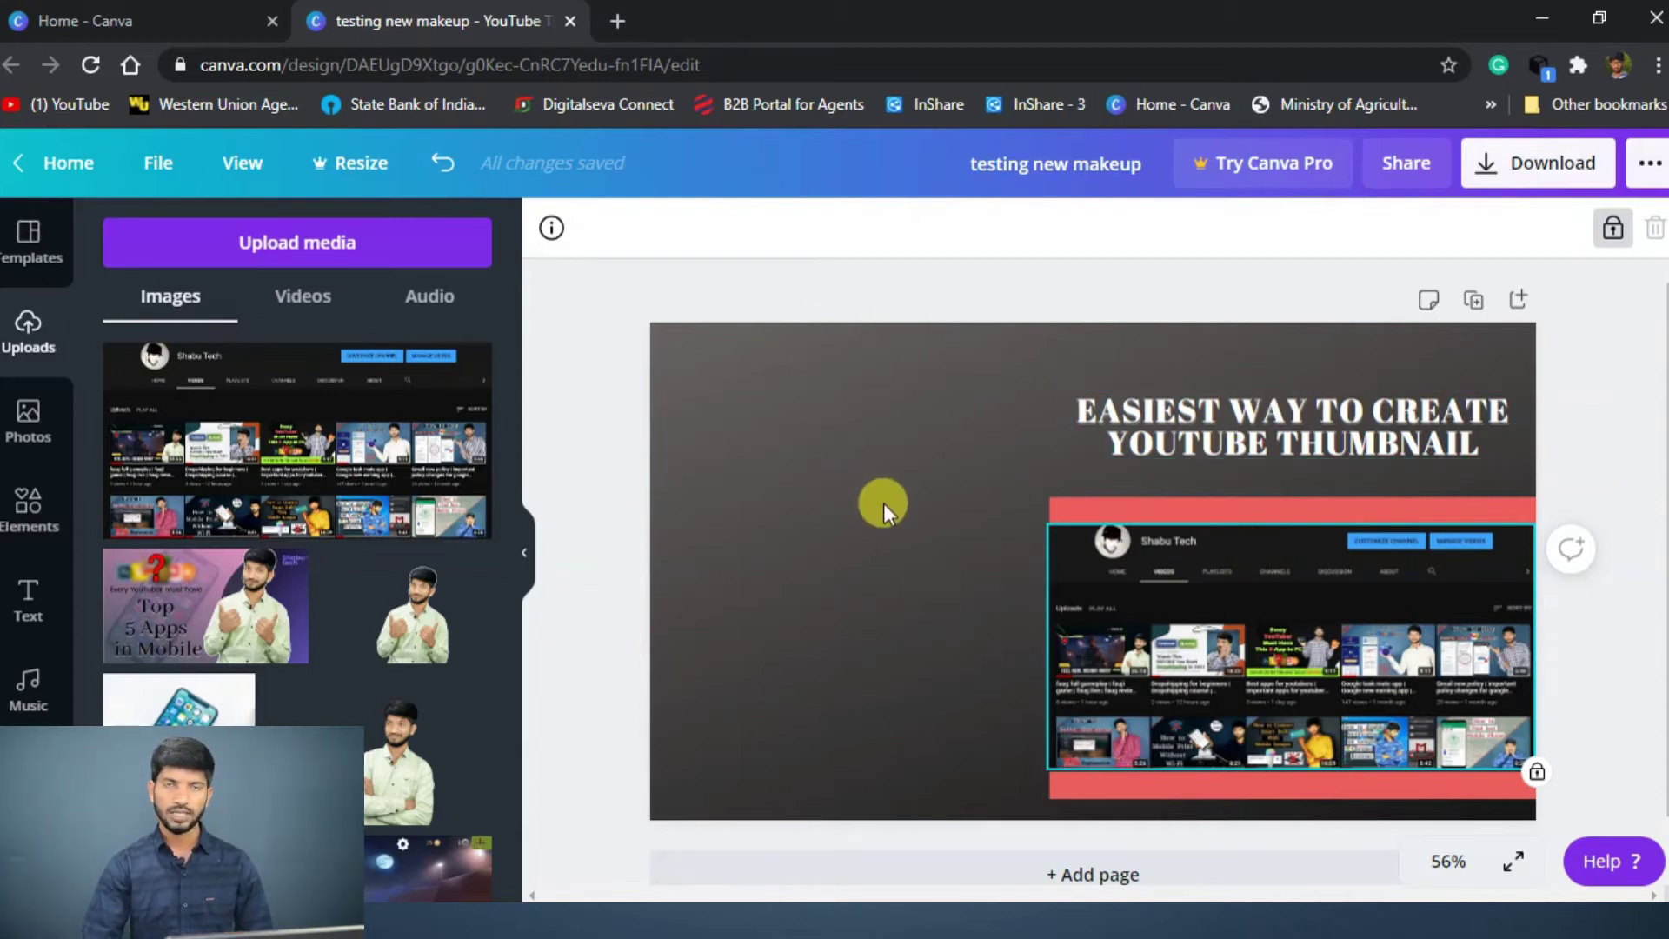
pyautogui.click(524, 552)
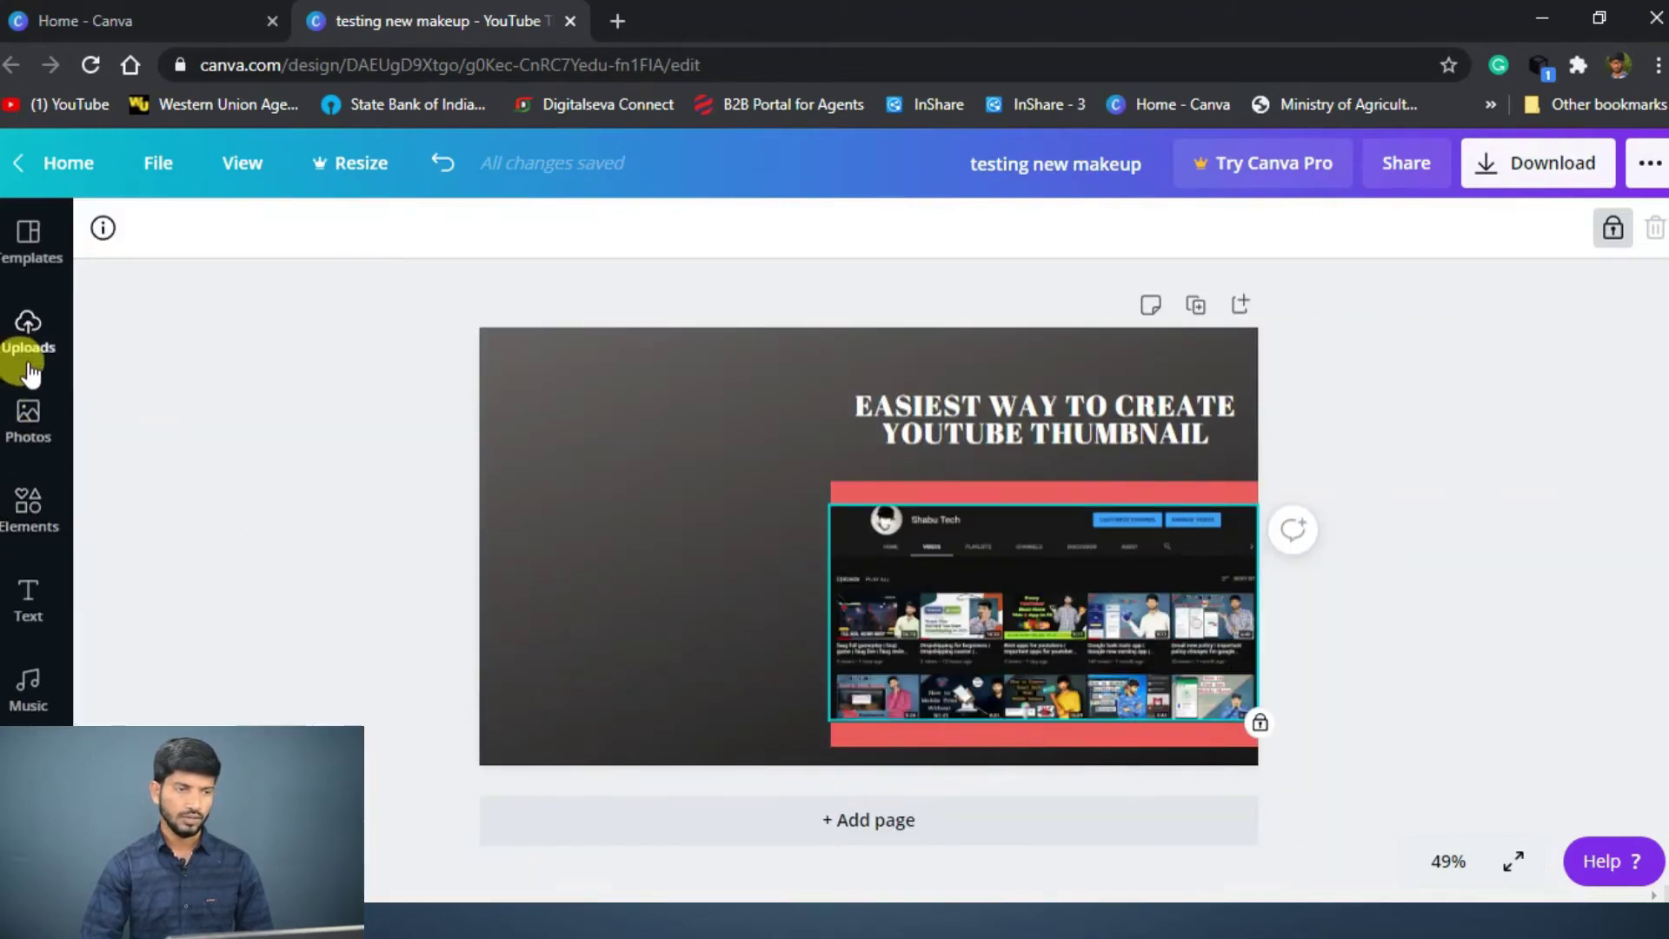
pyautogui.click(26, 329)
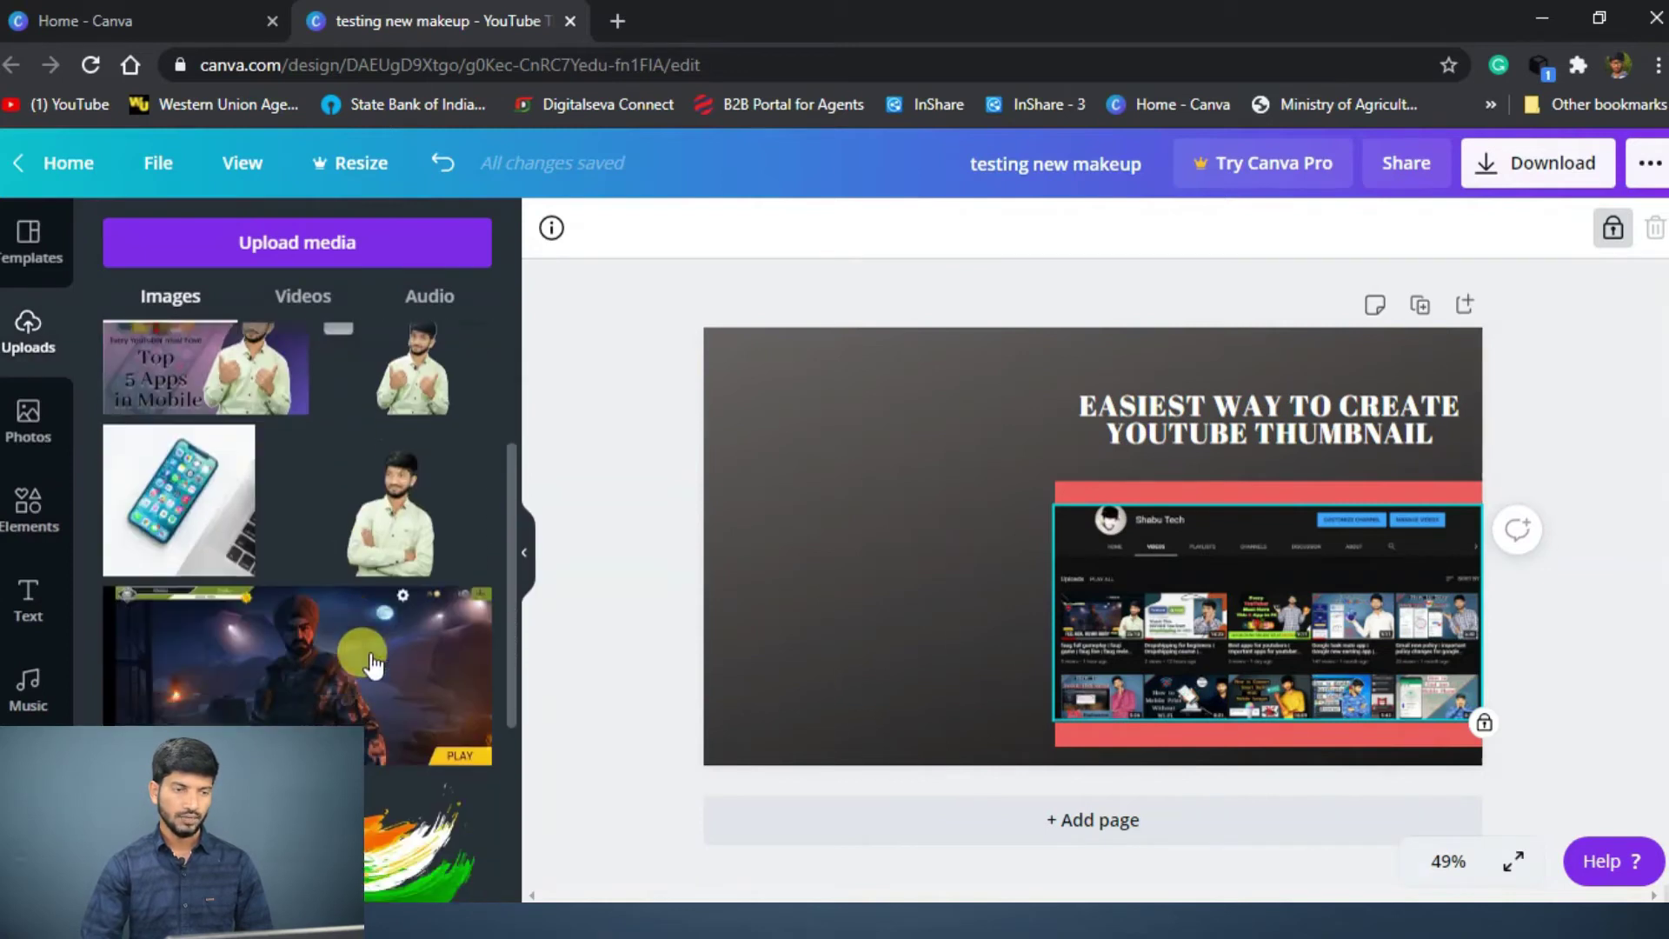
pyautogui.scroll(-3, 348, 613)
pyautogui.scroll(2, 402, 619)
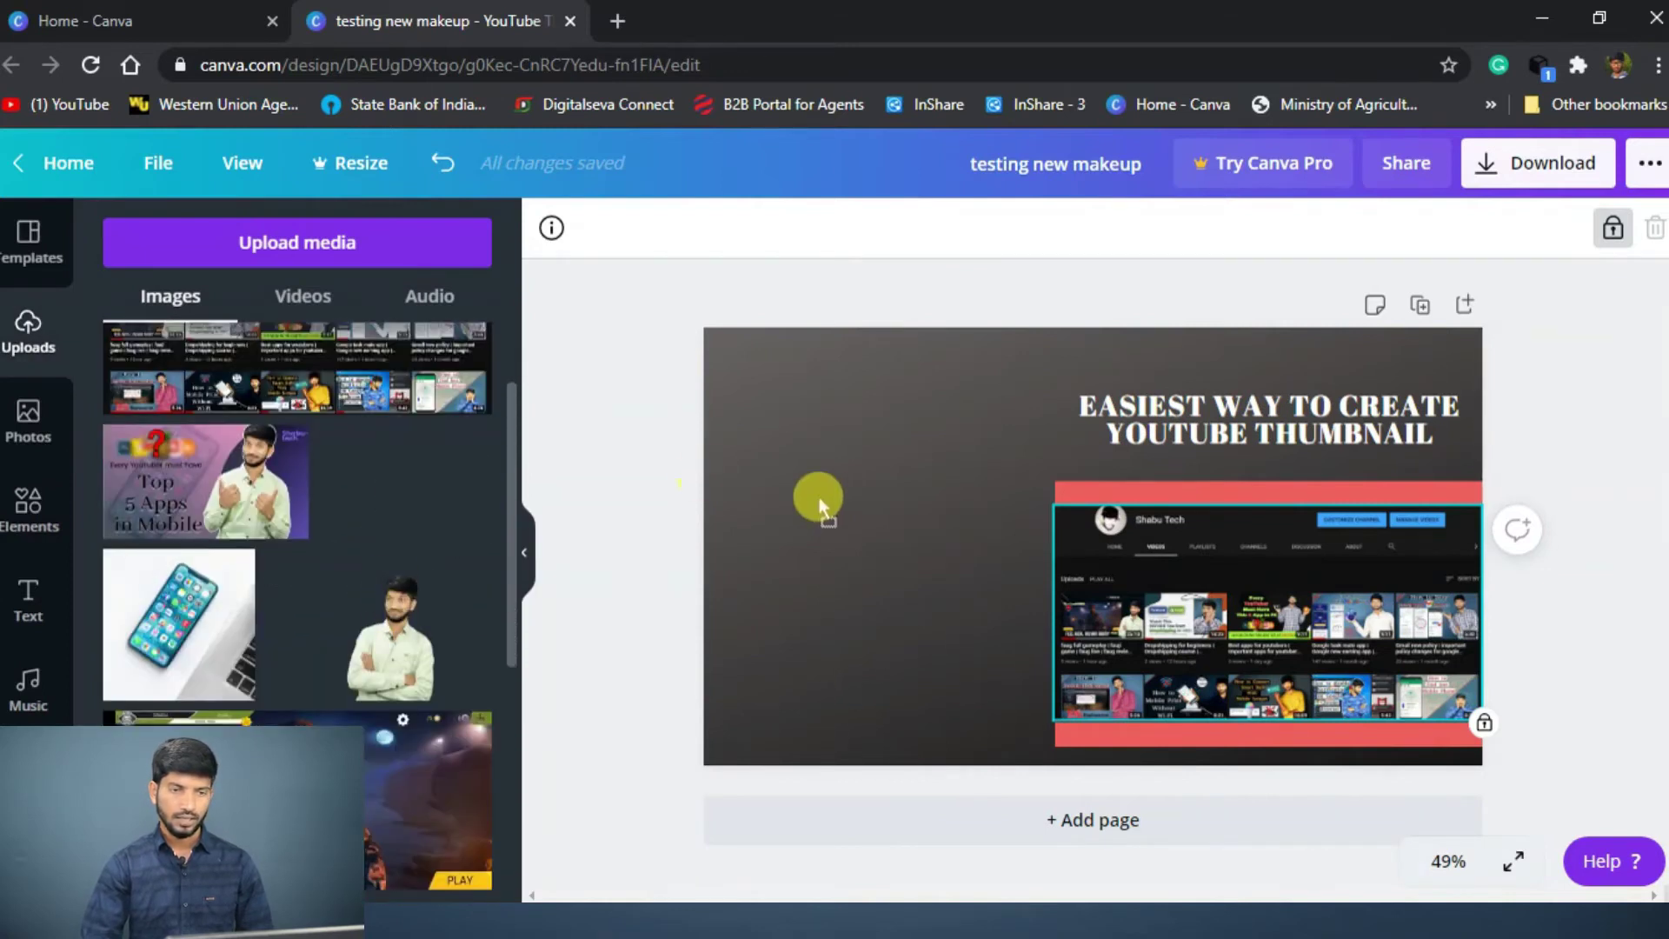
# Step: Place the thumbs-up presenter cutout at left, enlarged to the thumbnail's full height
pyautogui.moveTo(413, 491); pyautogui.dragTo(848, 501)
pyautogui.moveTo(1014, 544)
pyautogui.mouseDown()
pyautogui.moveTo(817, 457)
pyautogui.moveTo(854, 482)
pyautogui.mouseUp()
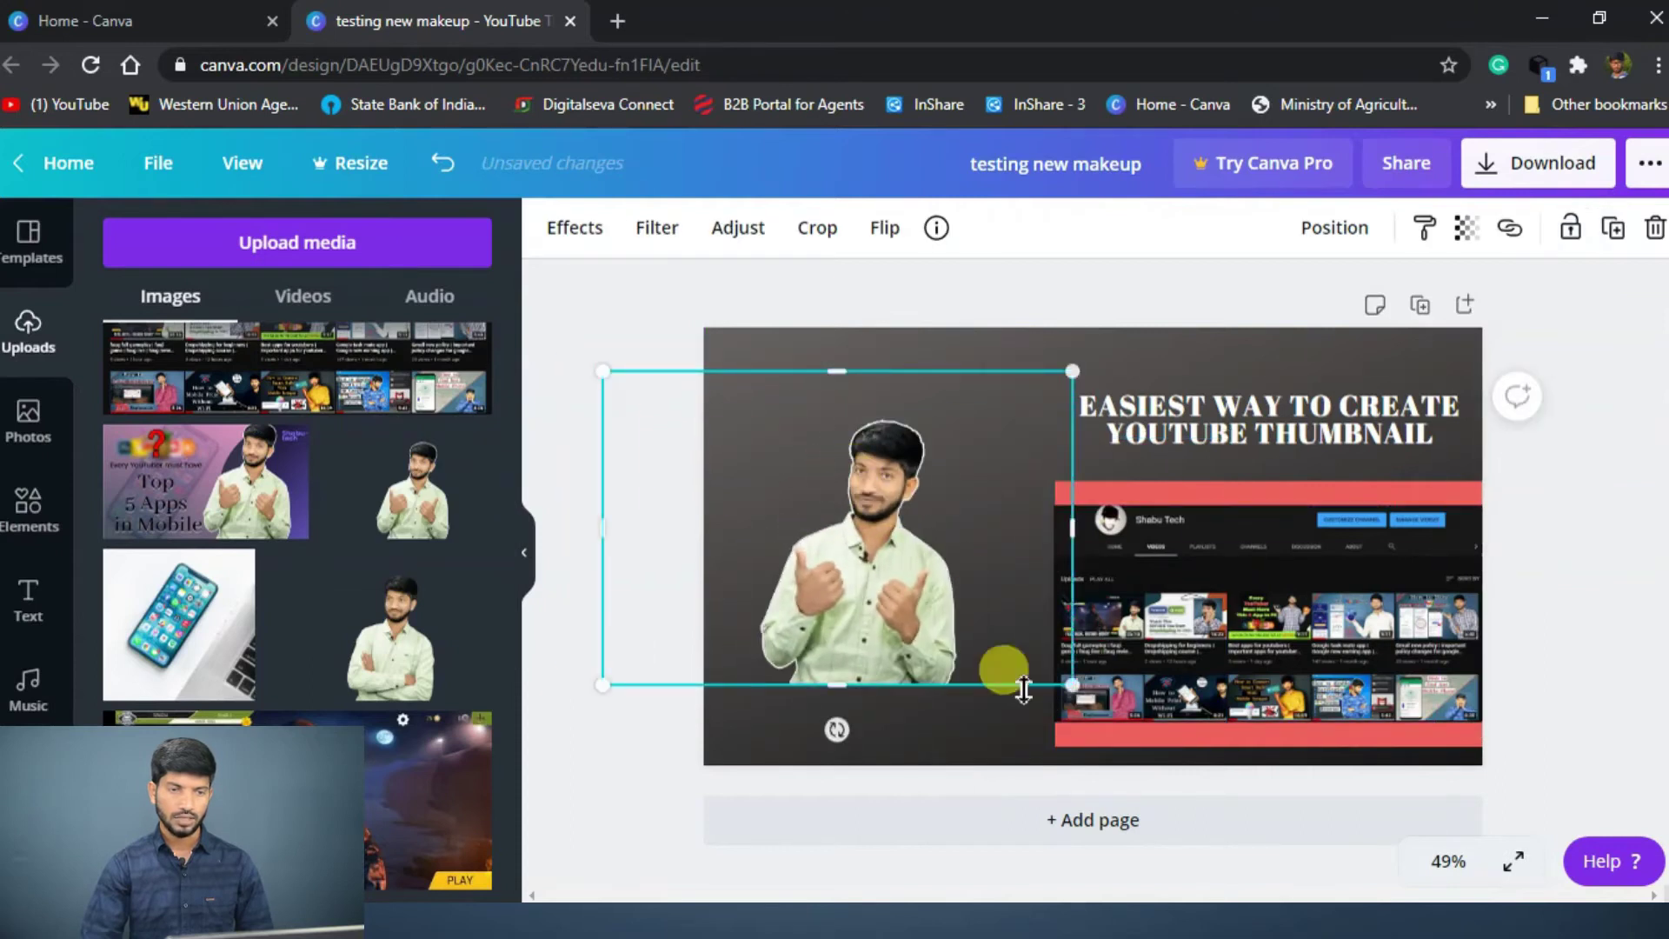
pyautogui.moveTo(1068, 683); pyautogui.dragTo(1211, 801)
pyautogui.moveTo(1079, 607); pyautogui.dragTo(1005, 565)
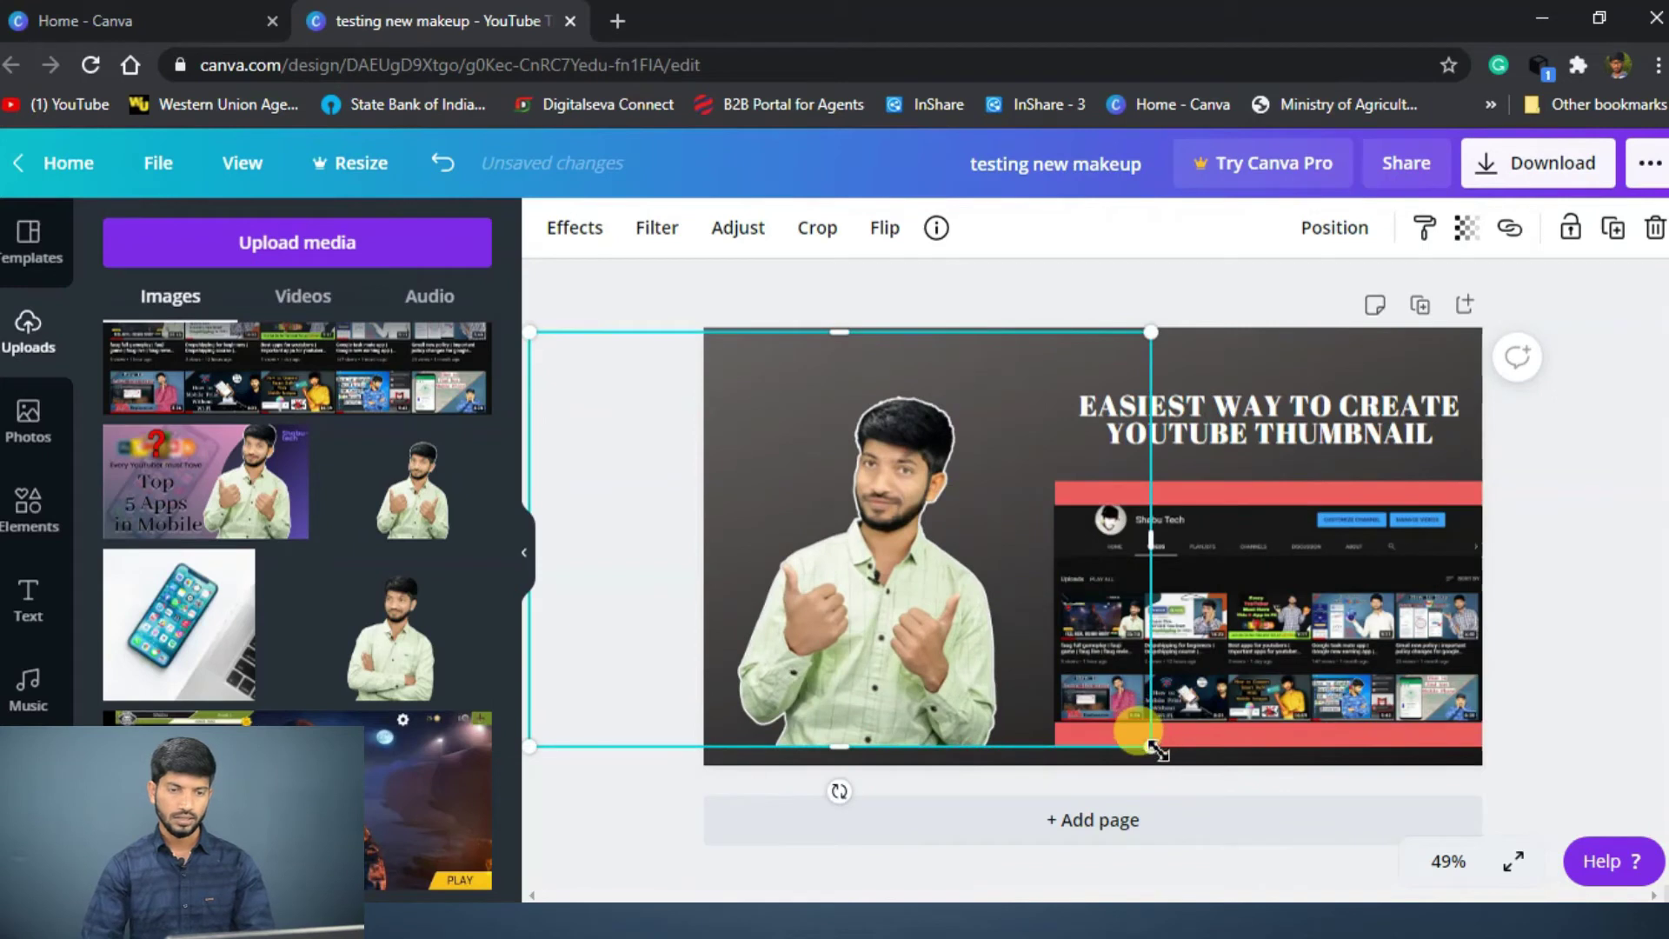
pyautogui.moveTo(1152, 746); pyautogui.dragTo(1252, 813)
pyautogui.moveTo(920, 513); pyautogui.dragTo(861, 464)
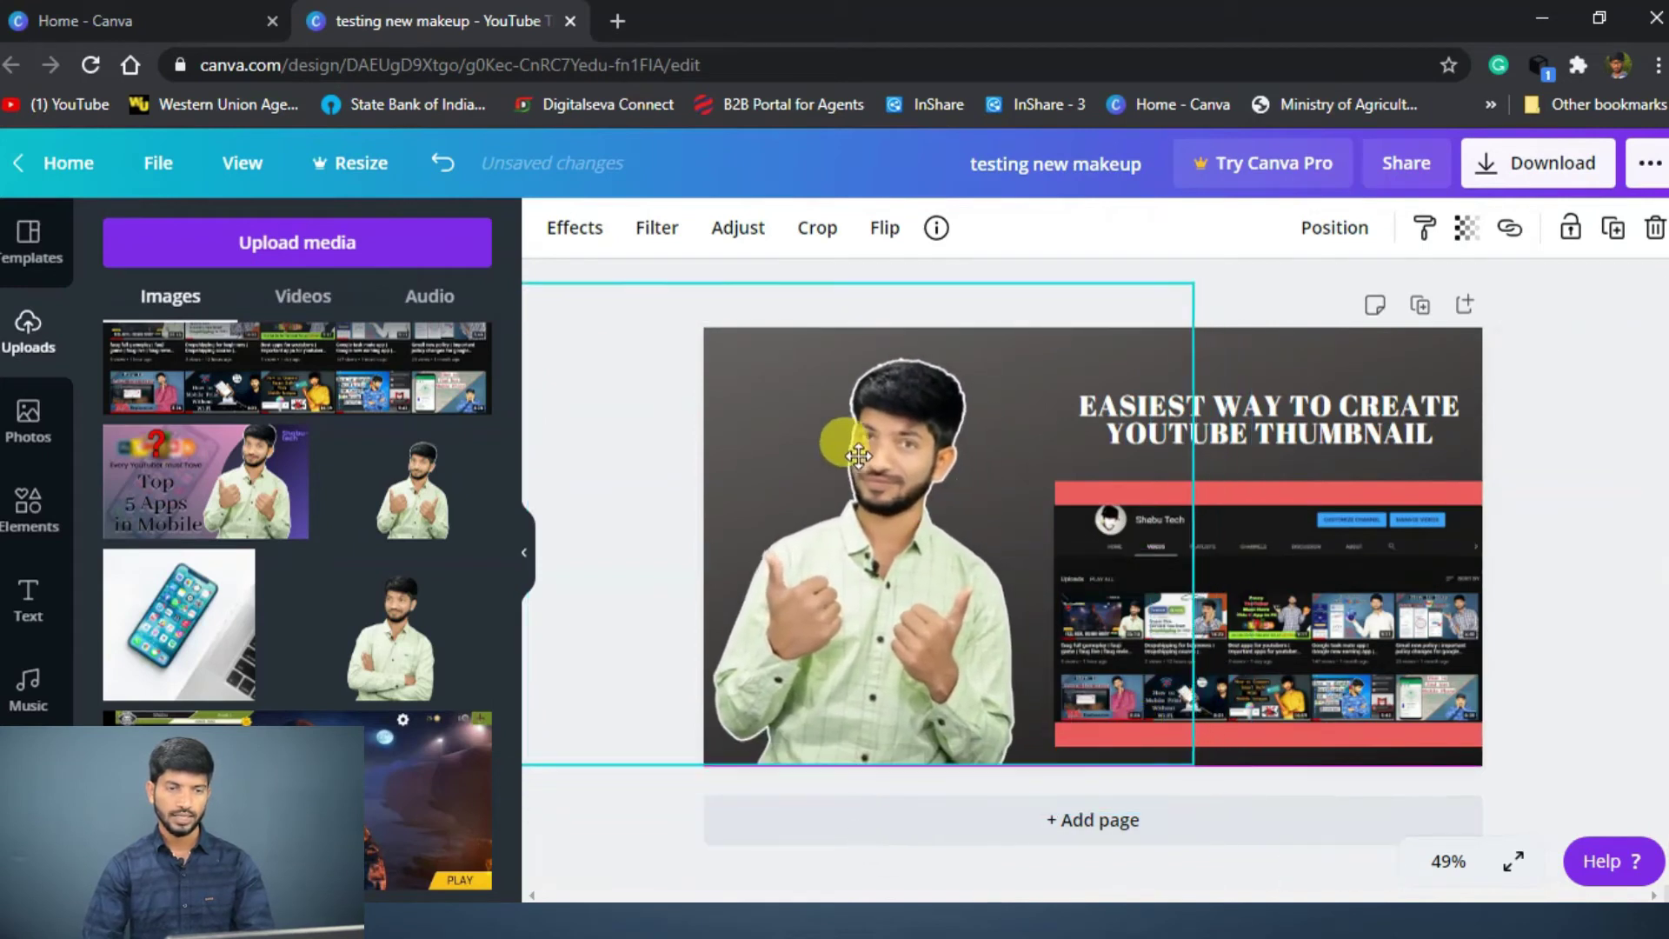
pyautogui.click(1610, 494)
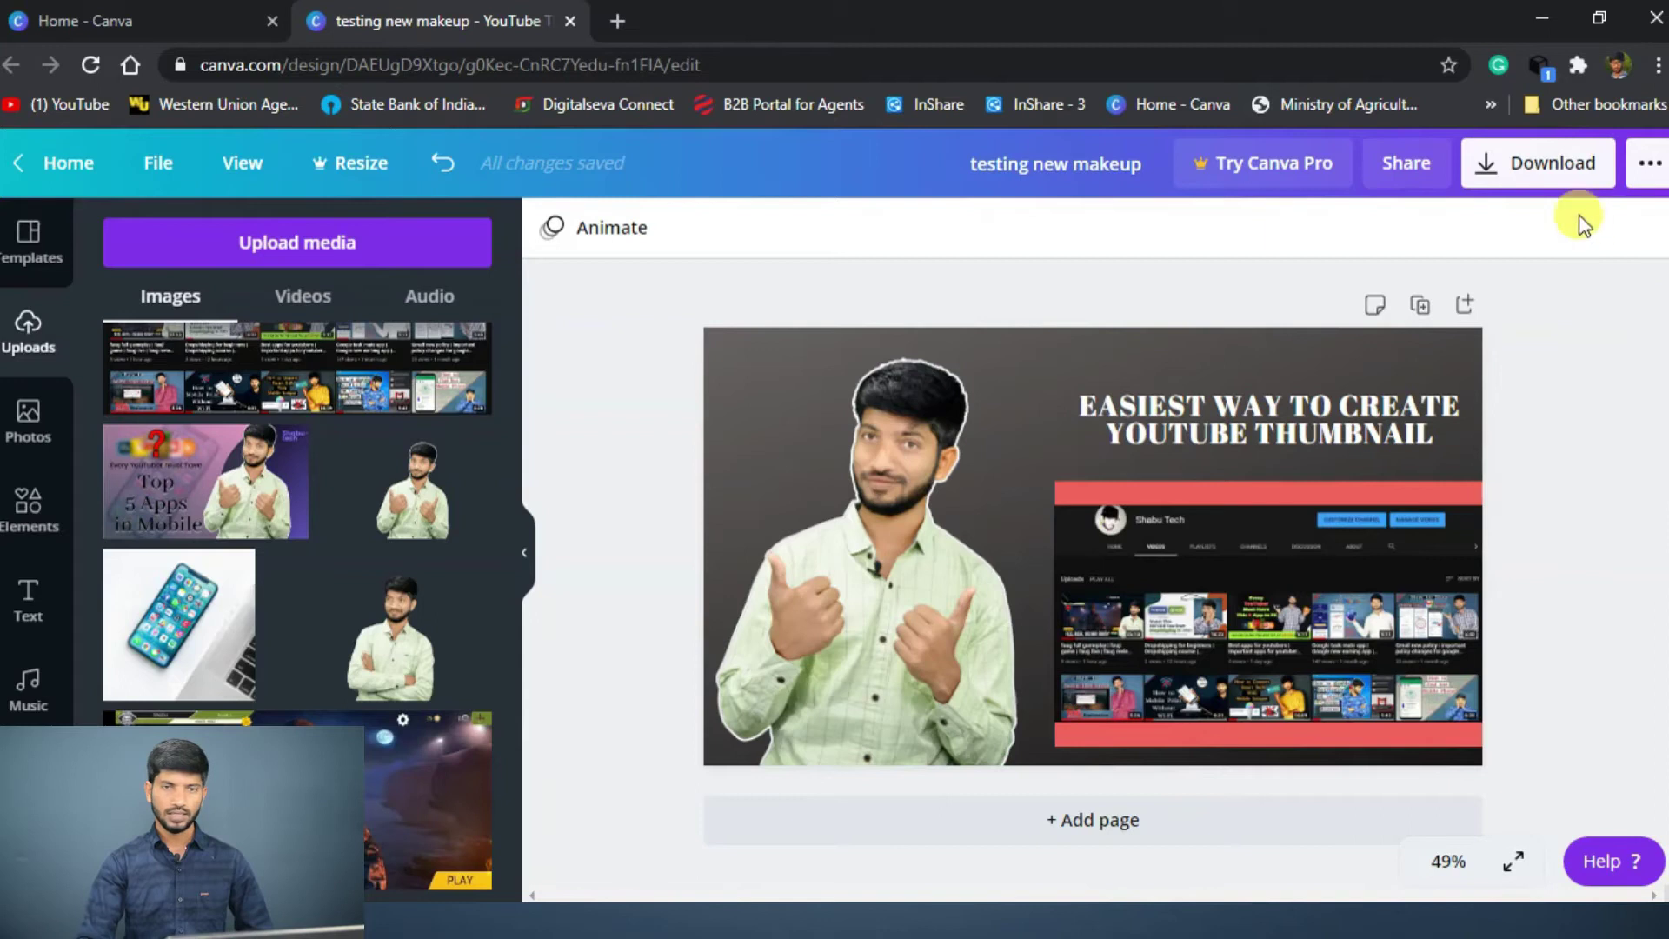
# Step: Download the thumbnail with PNG kept as the file type
pyautogui.click(1544, 182)
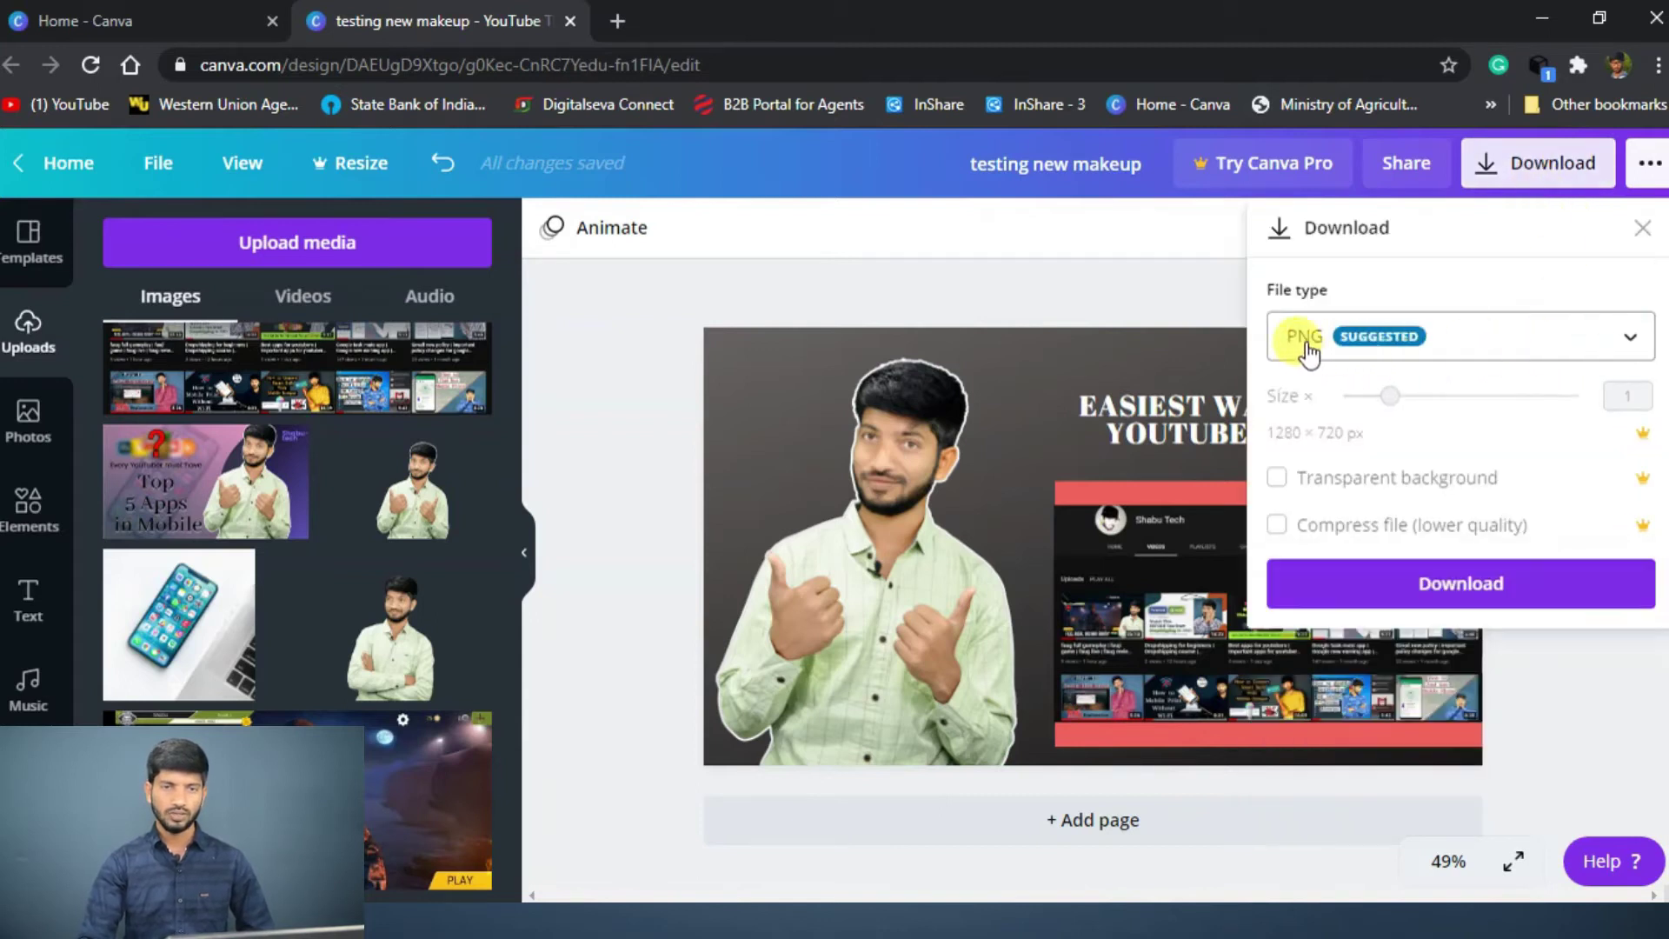
pyautogui.click(1407, 341)
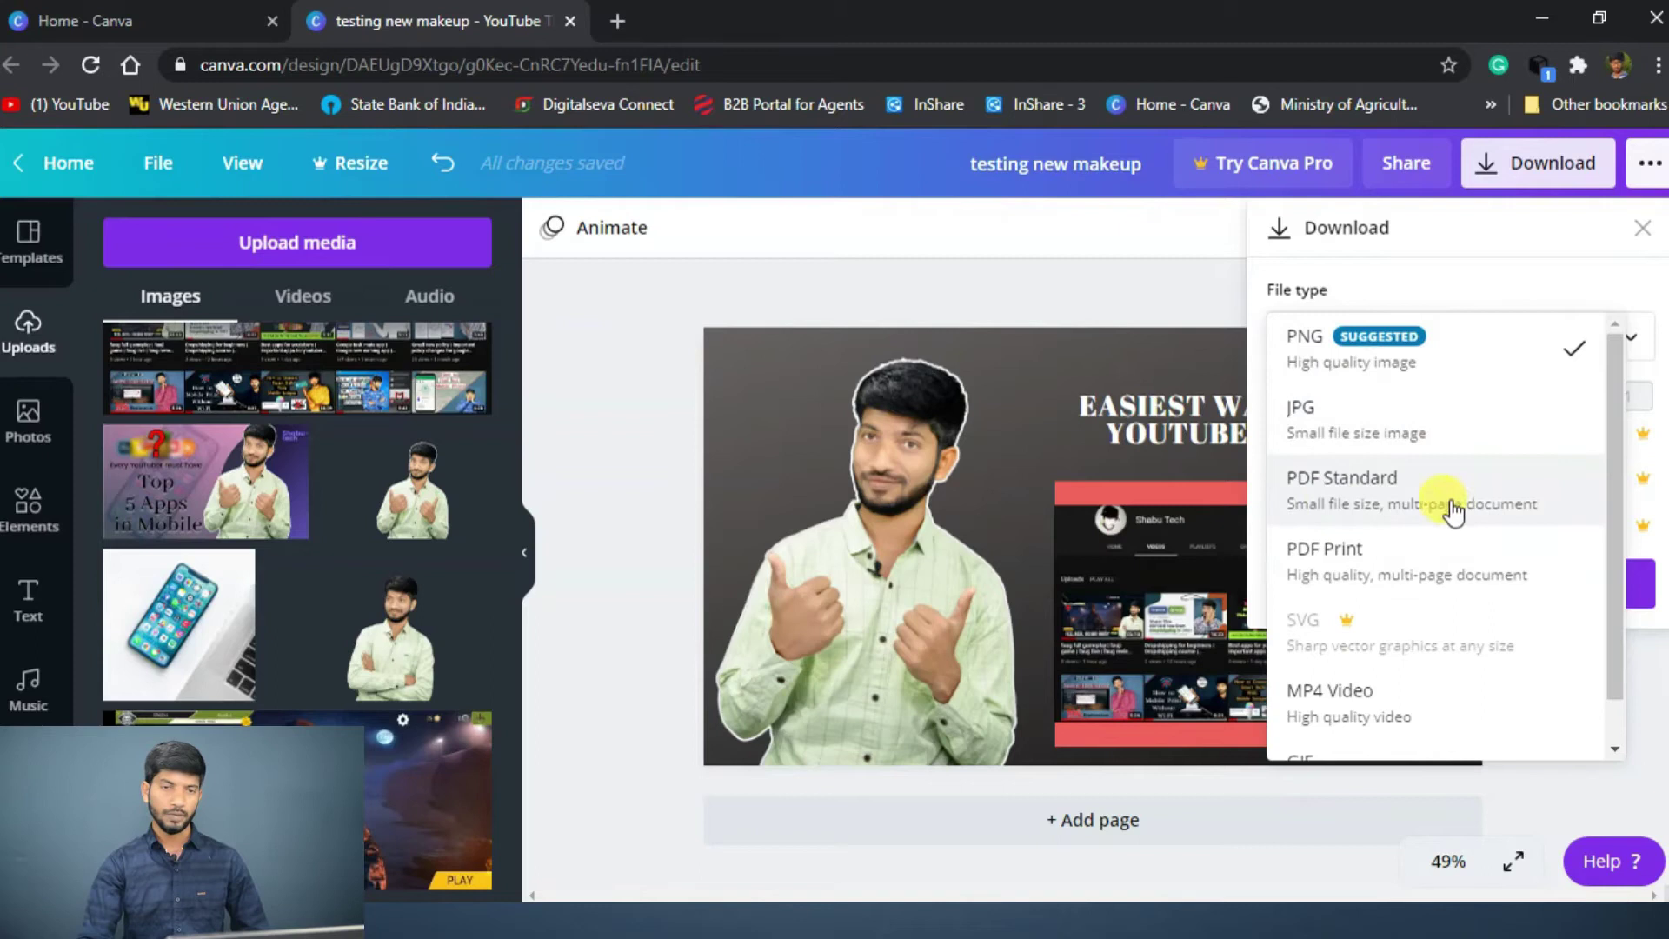
pyautogui.scroll(-1, 1427, 566)
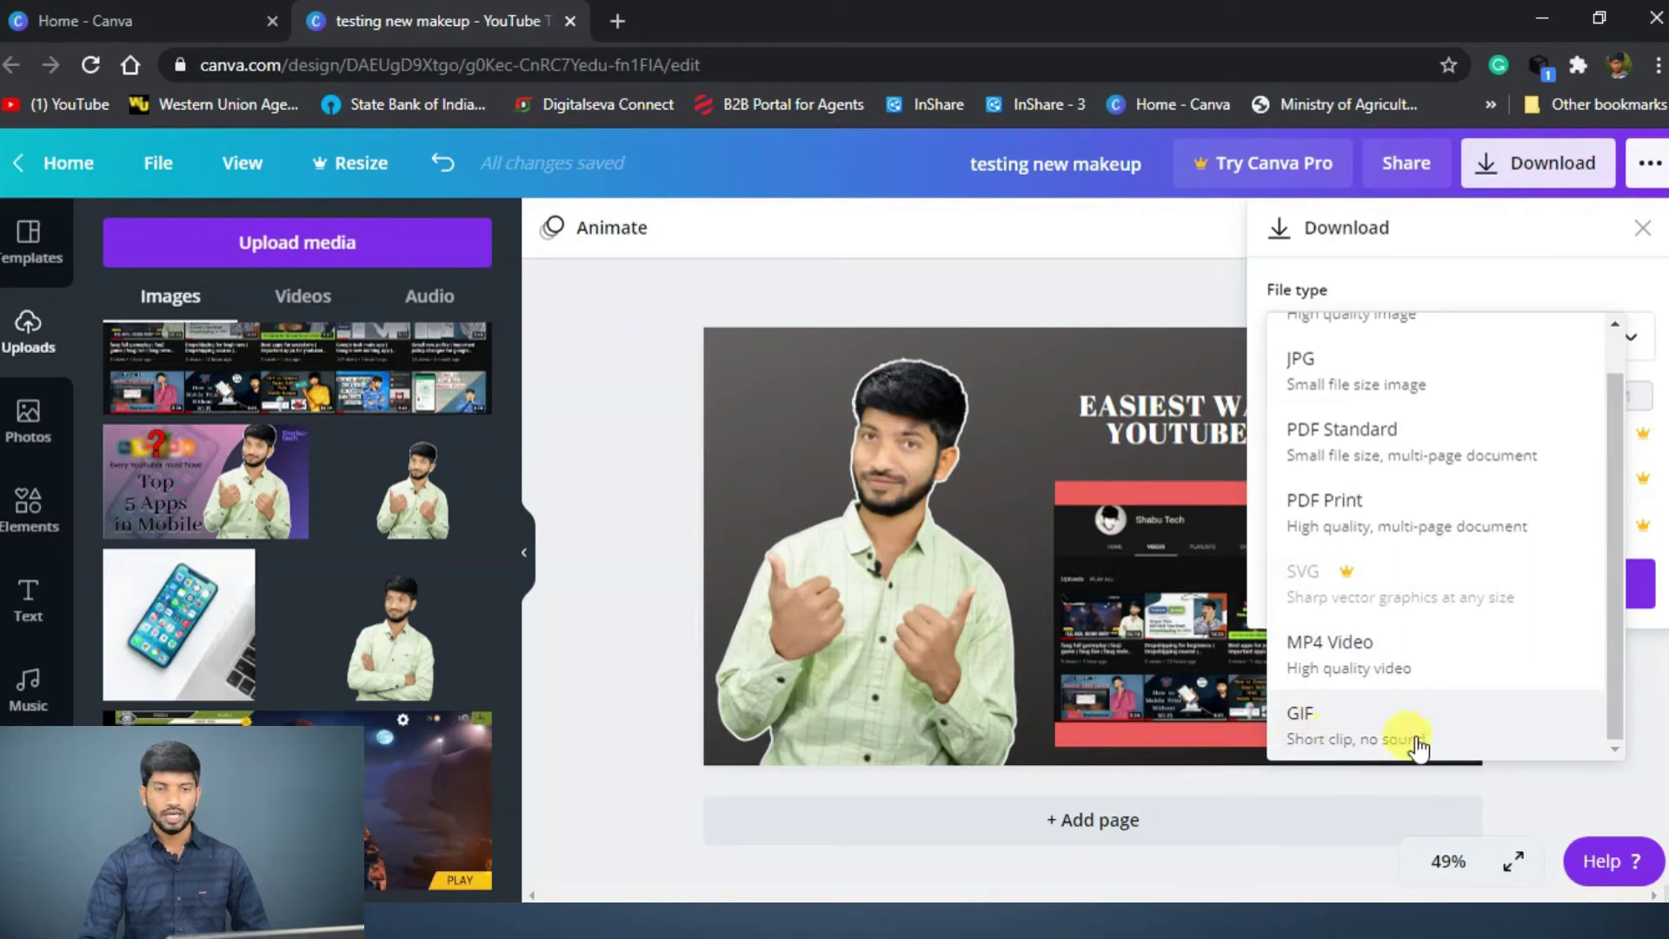
pyautogui.scroll(1, 1449, 639)
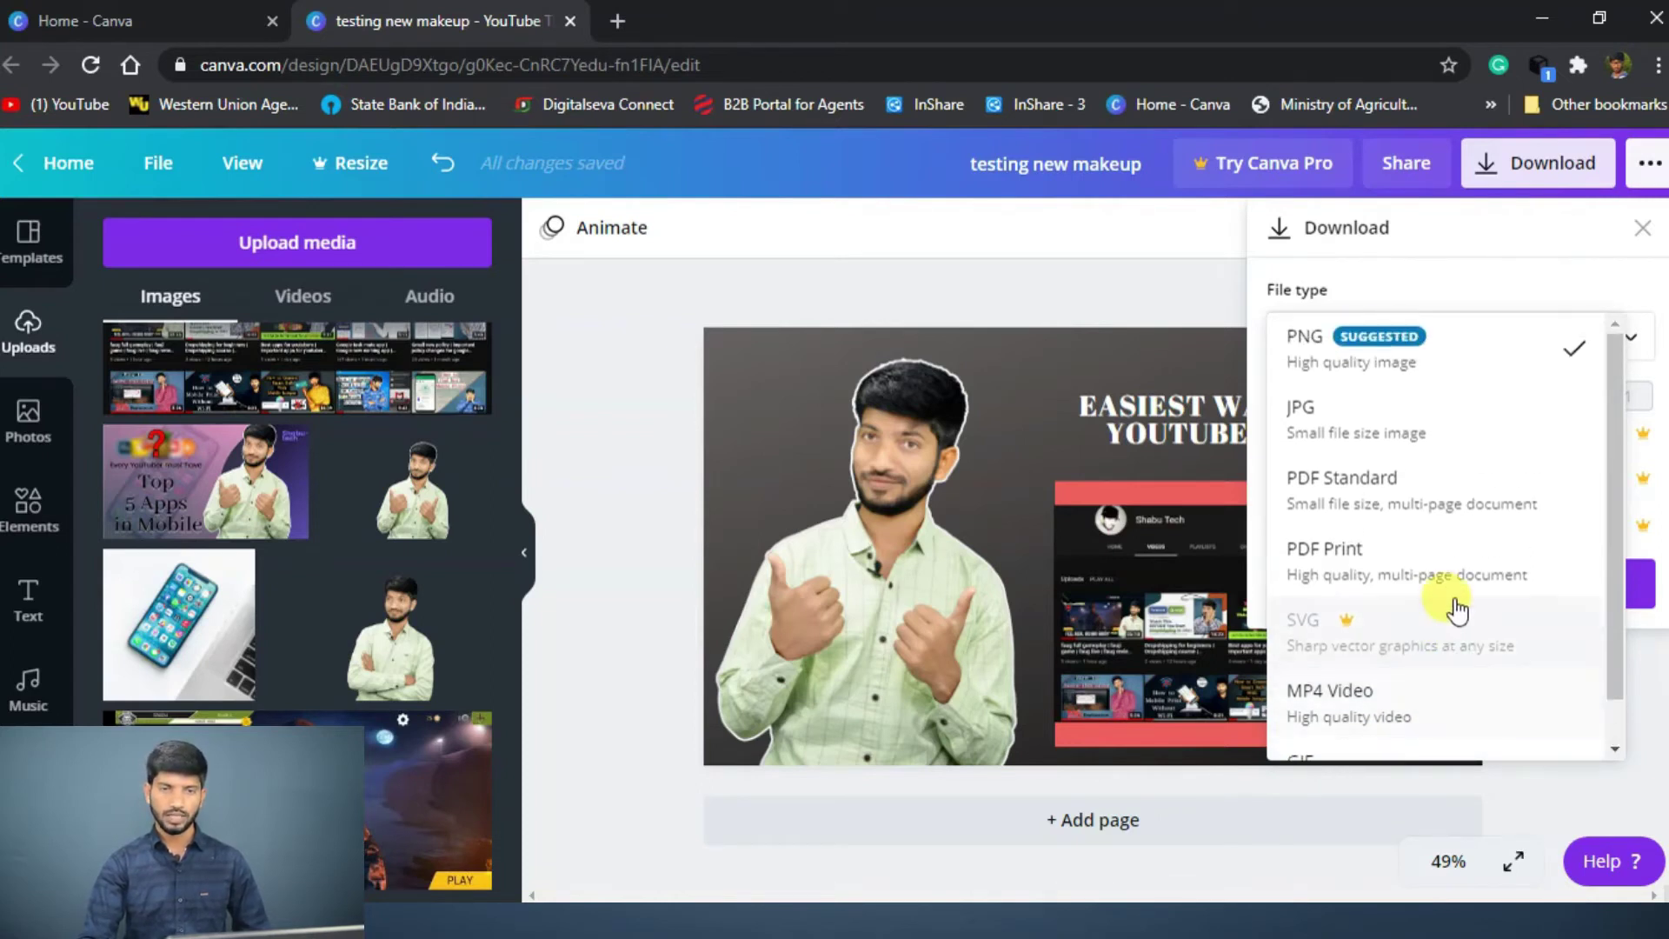
pyautogui.click(1466, 357)
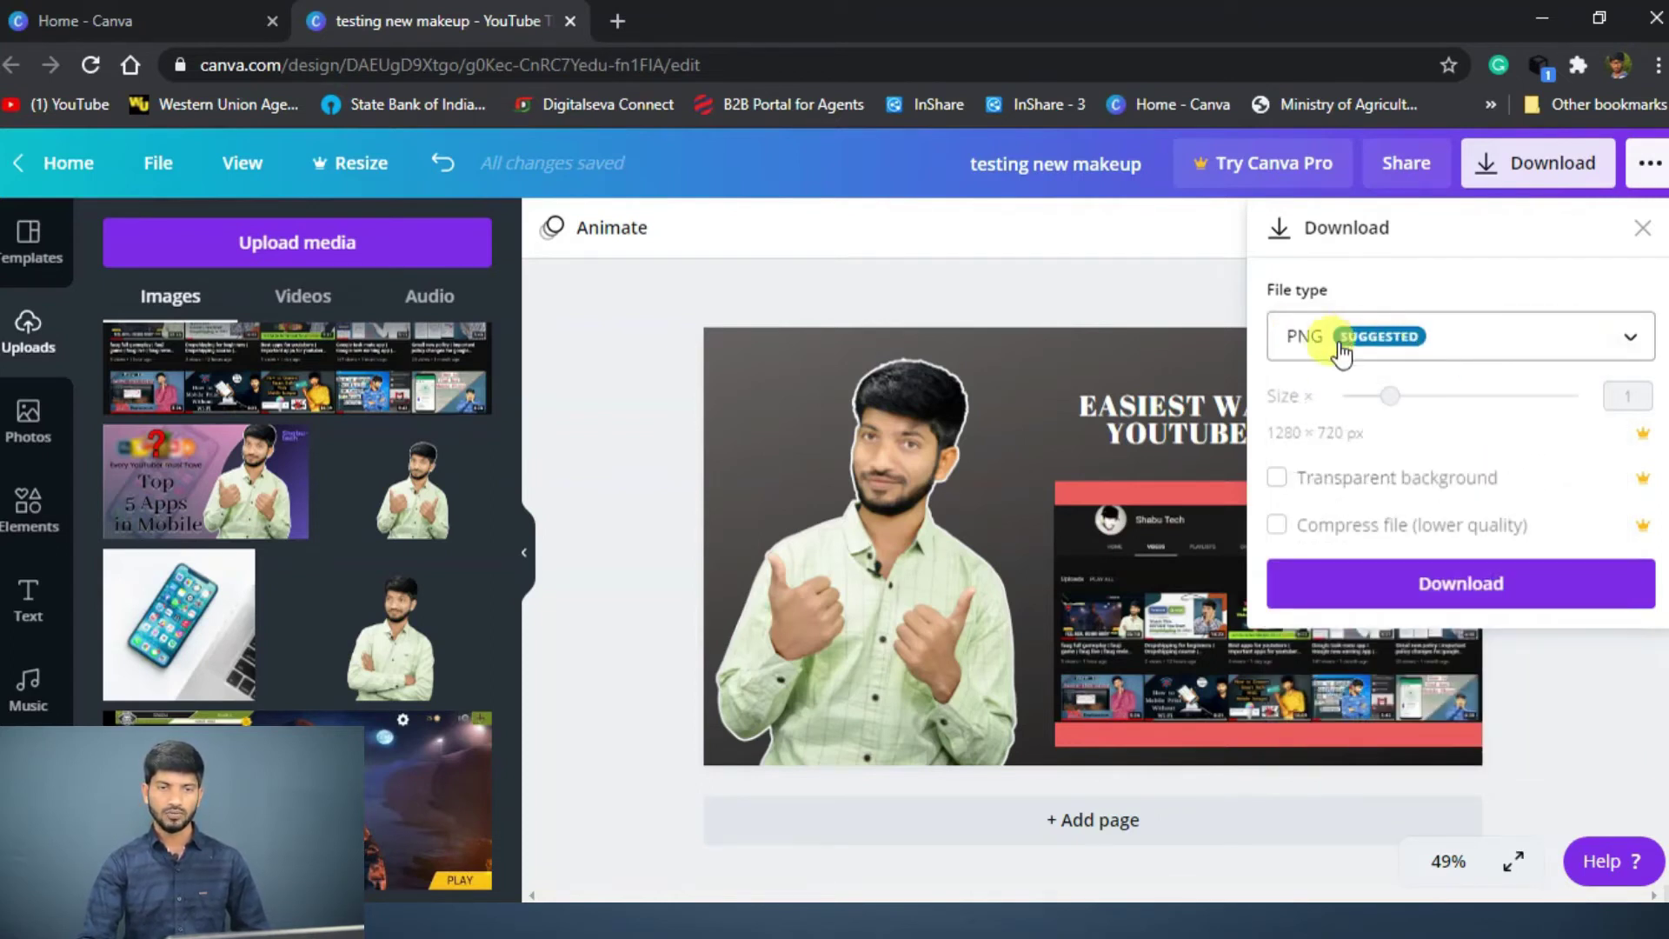
pyautogui.click(1501, 609)
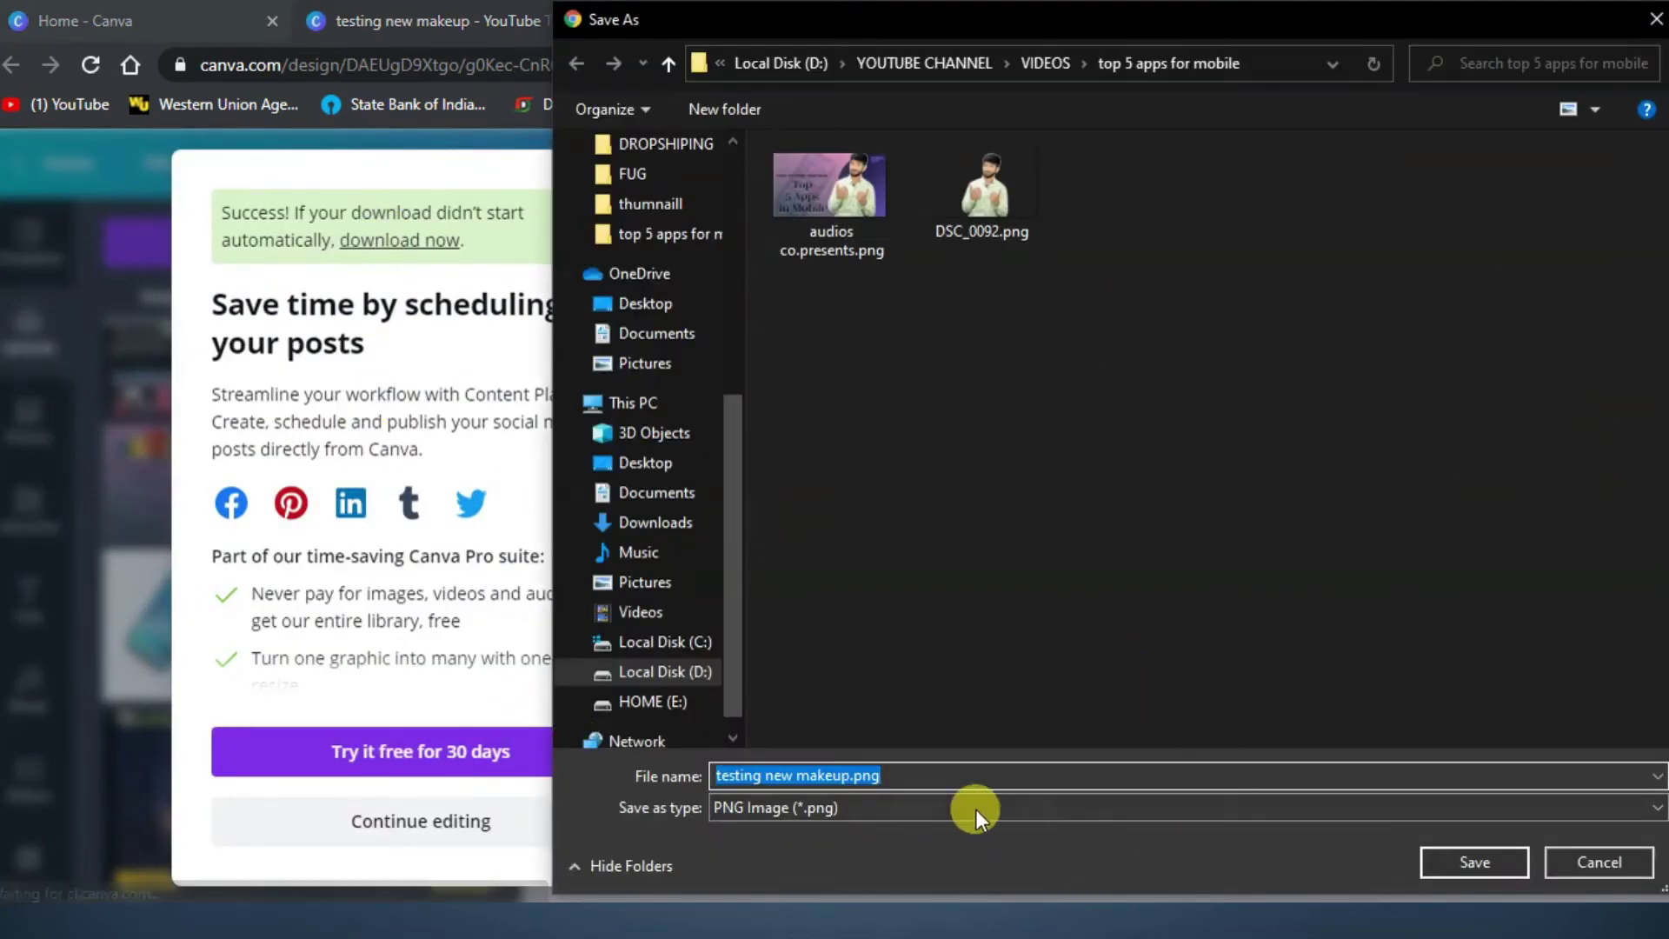
# Step: Save the PNG to the top 5 apps for mobile folder and choose Continue editing
pyautogui.click(1478, 859)
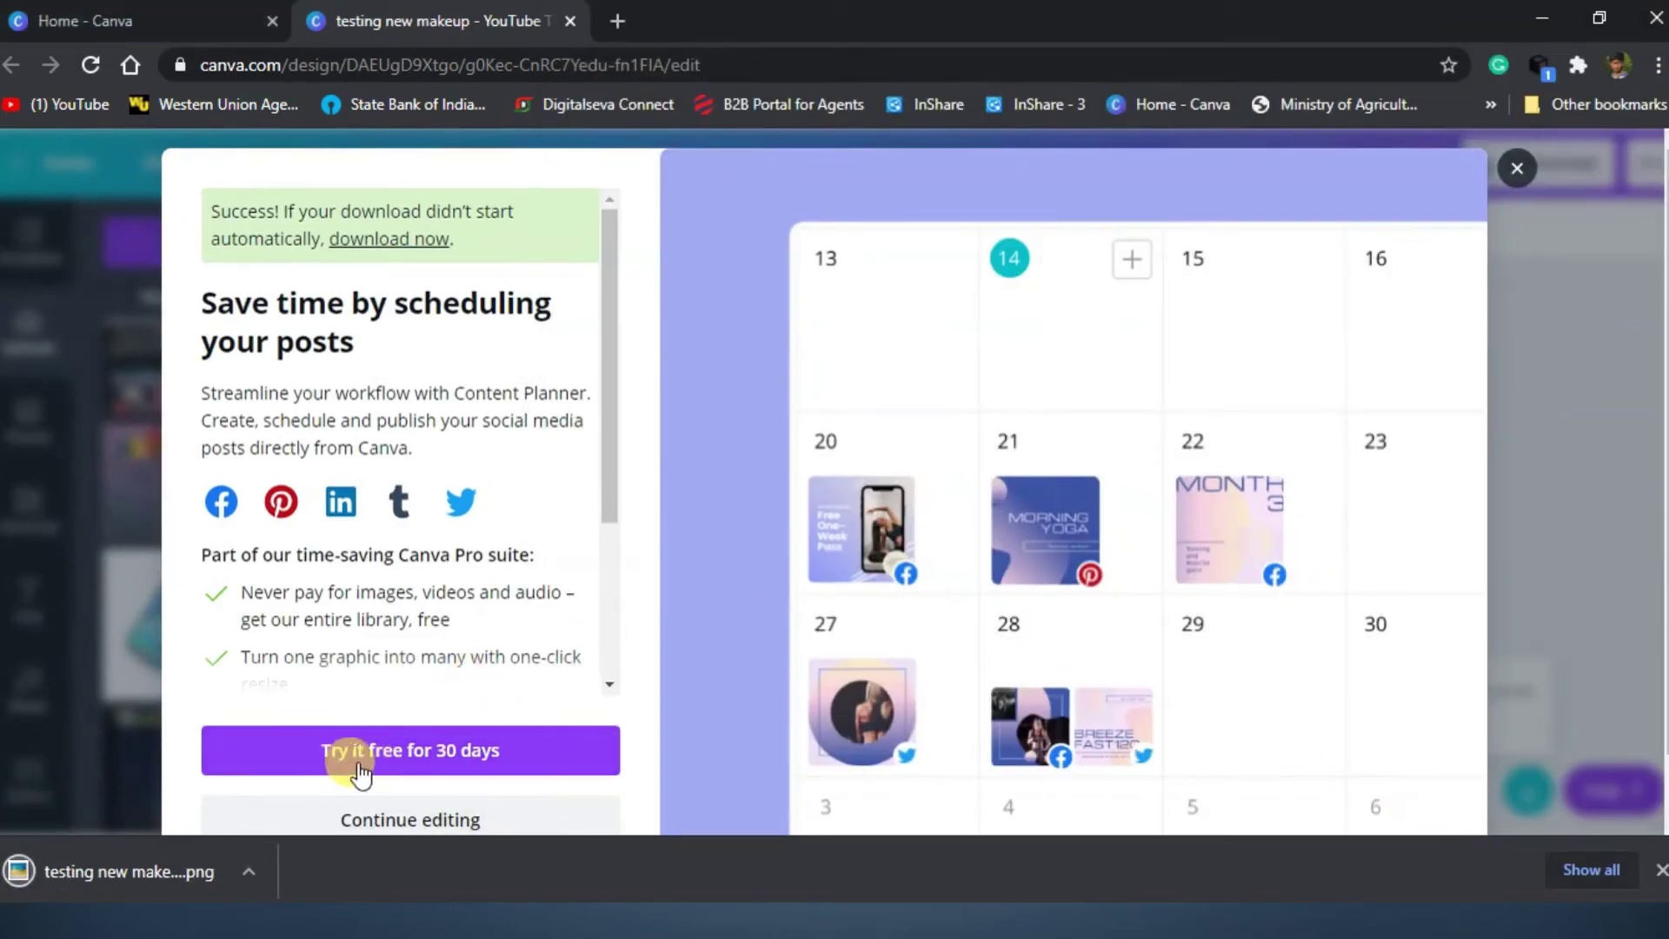
pyautogui.scroll(-3, 470, 557)
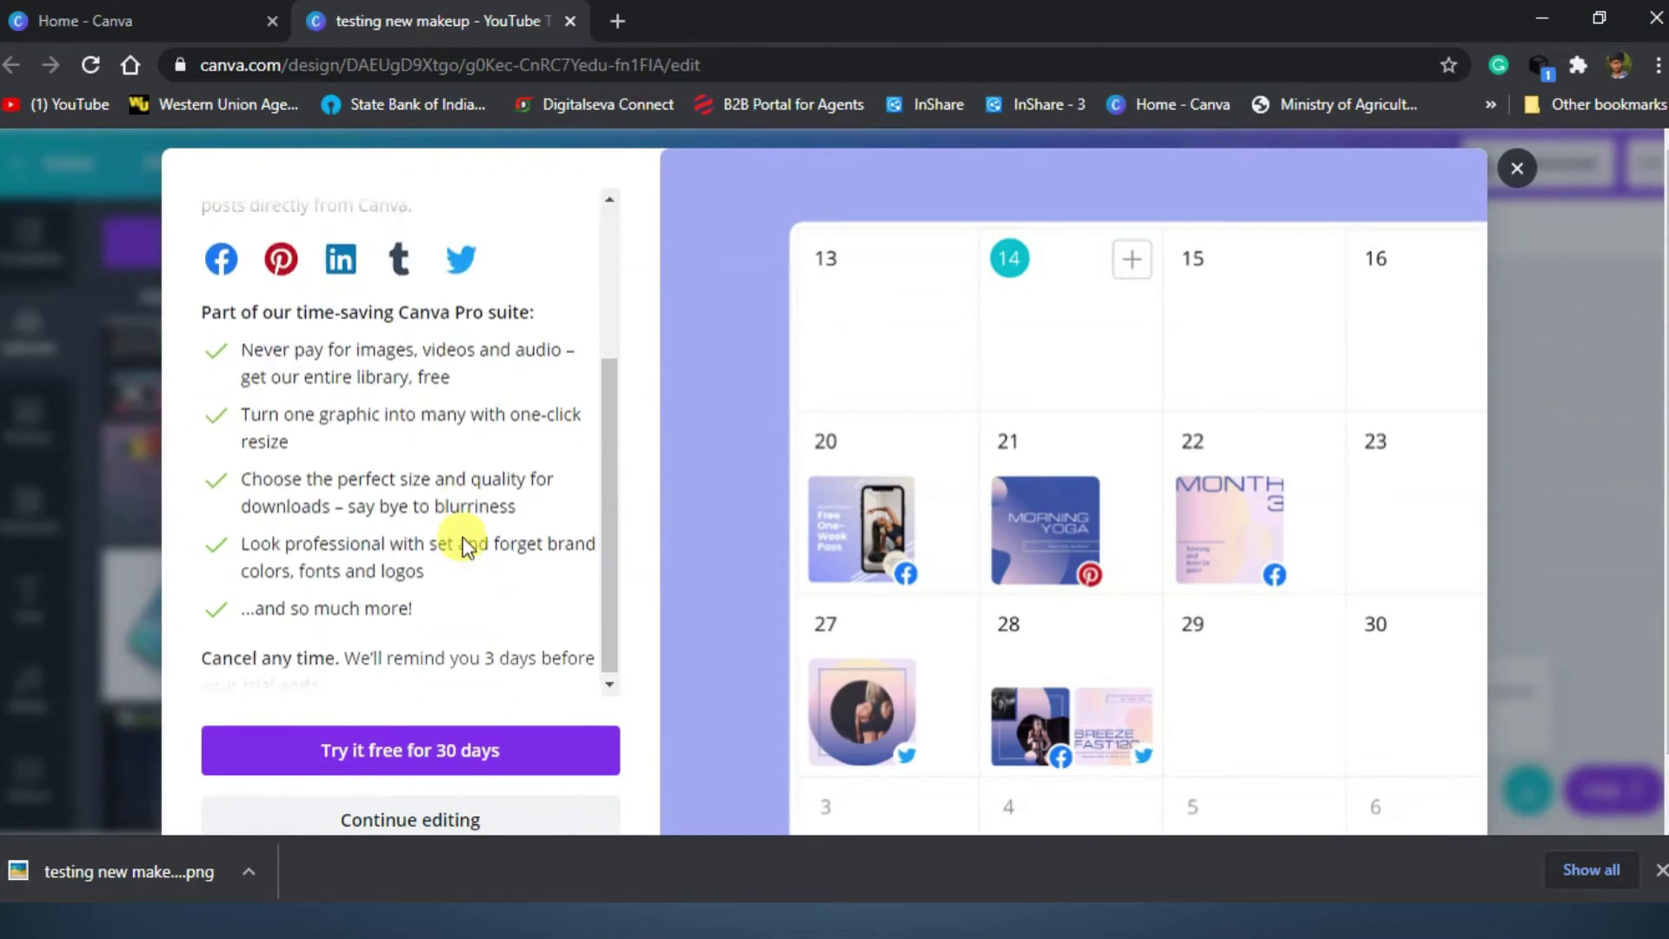
pyautogui.scroll(-1, 462, 539)
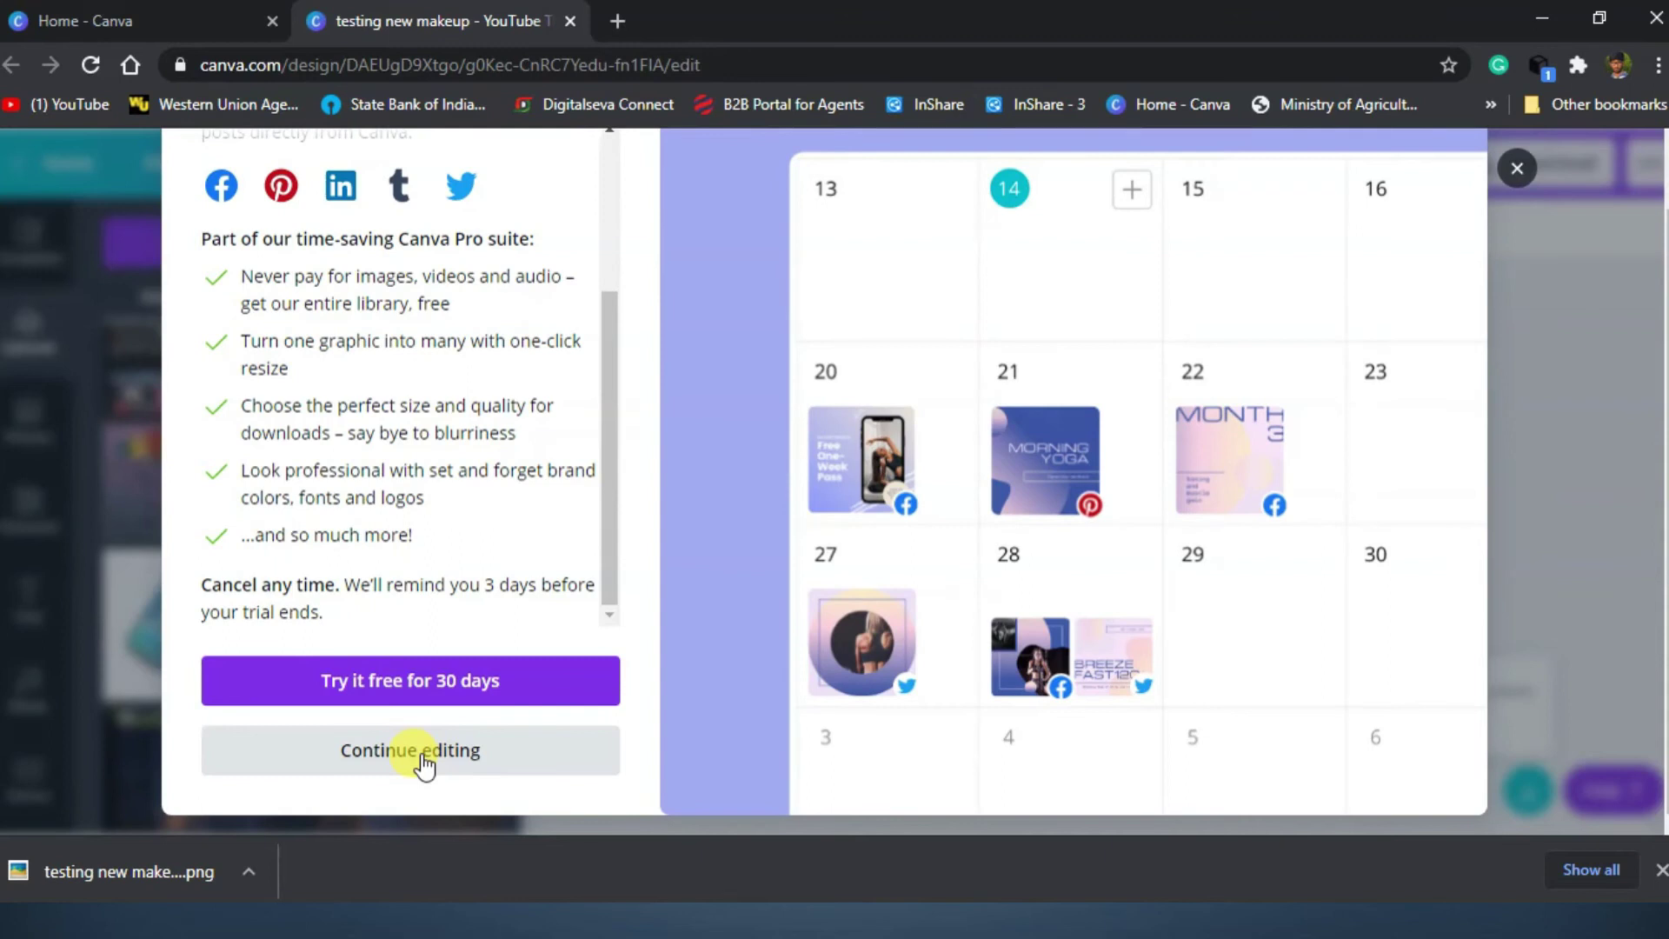
pyautogui.click(424, 758)
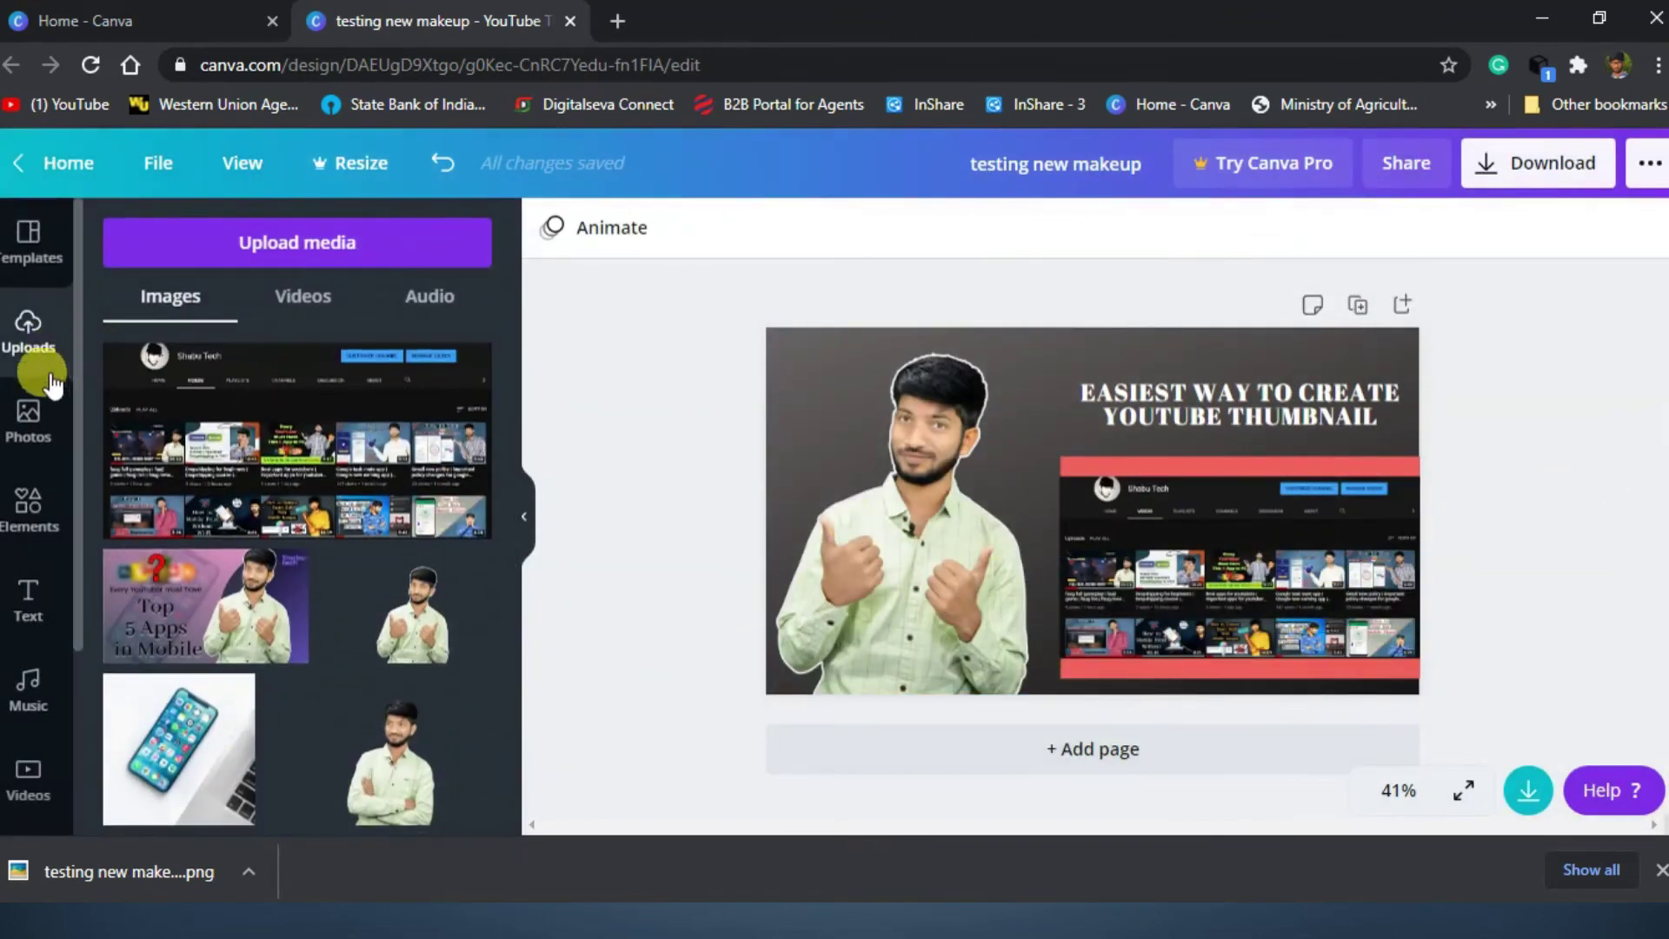
pyautogui.click(26, 243)
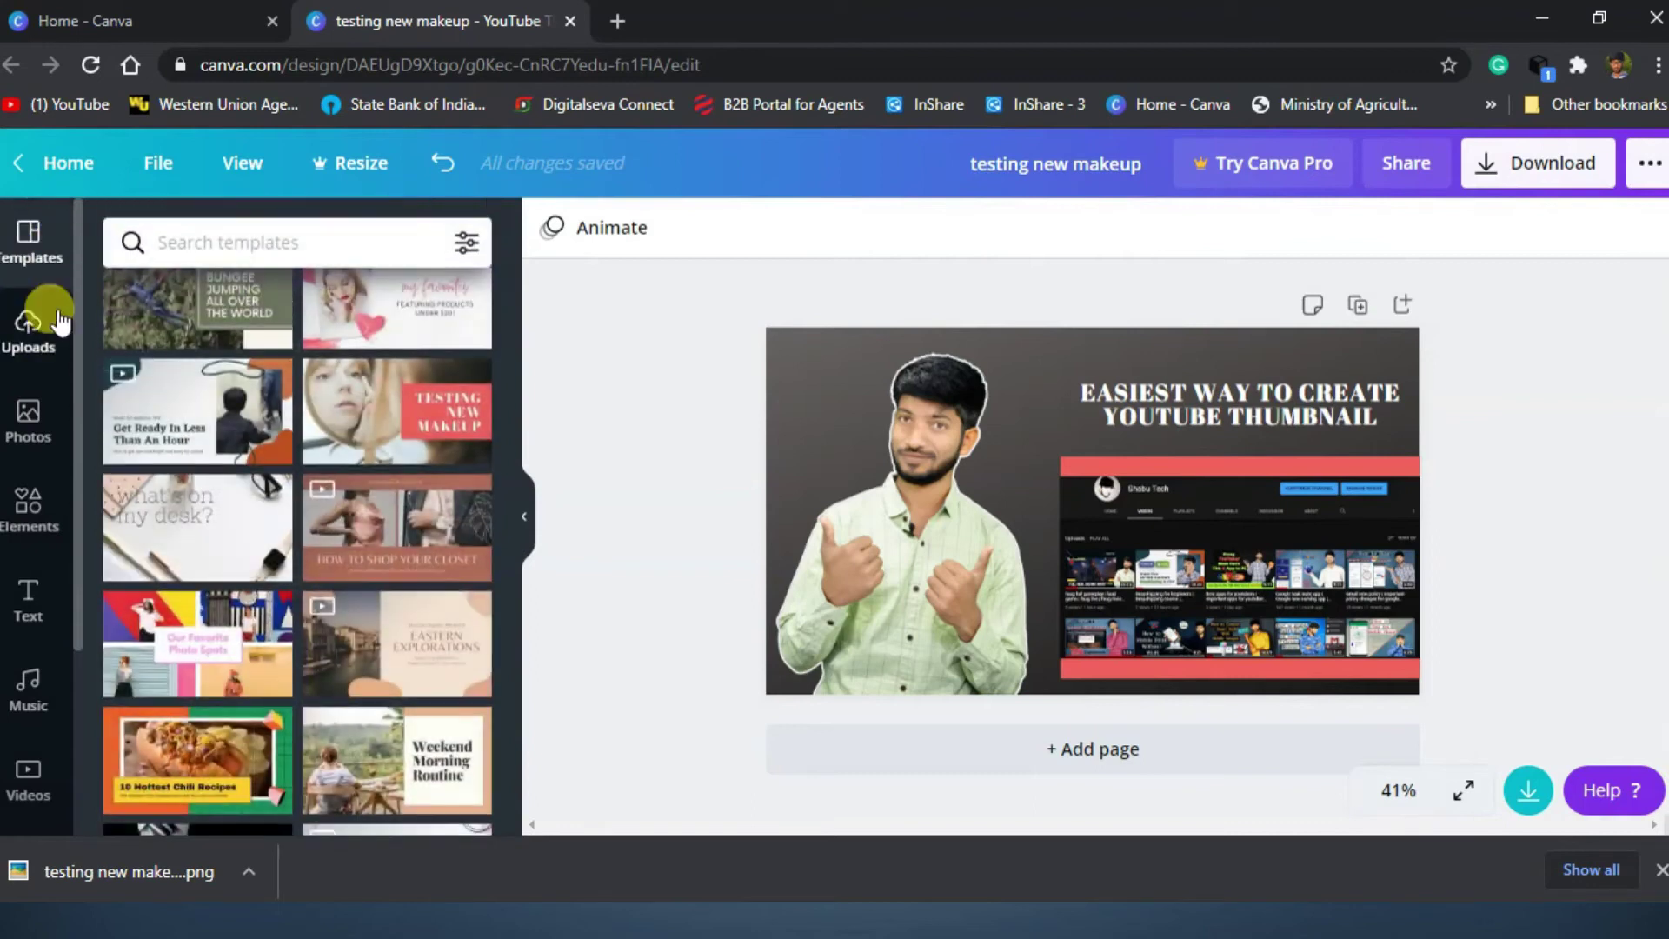
pyautogui.scroll(-5, 439, 366)
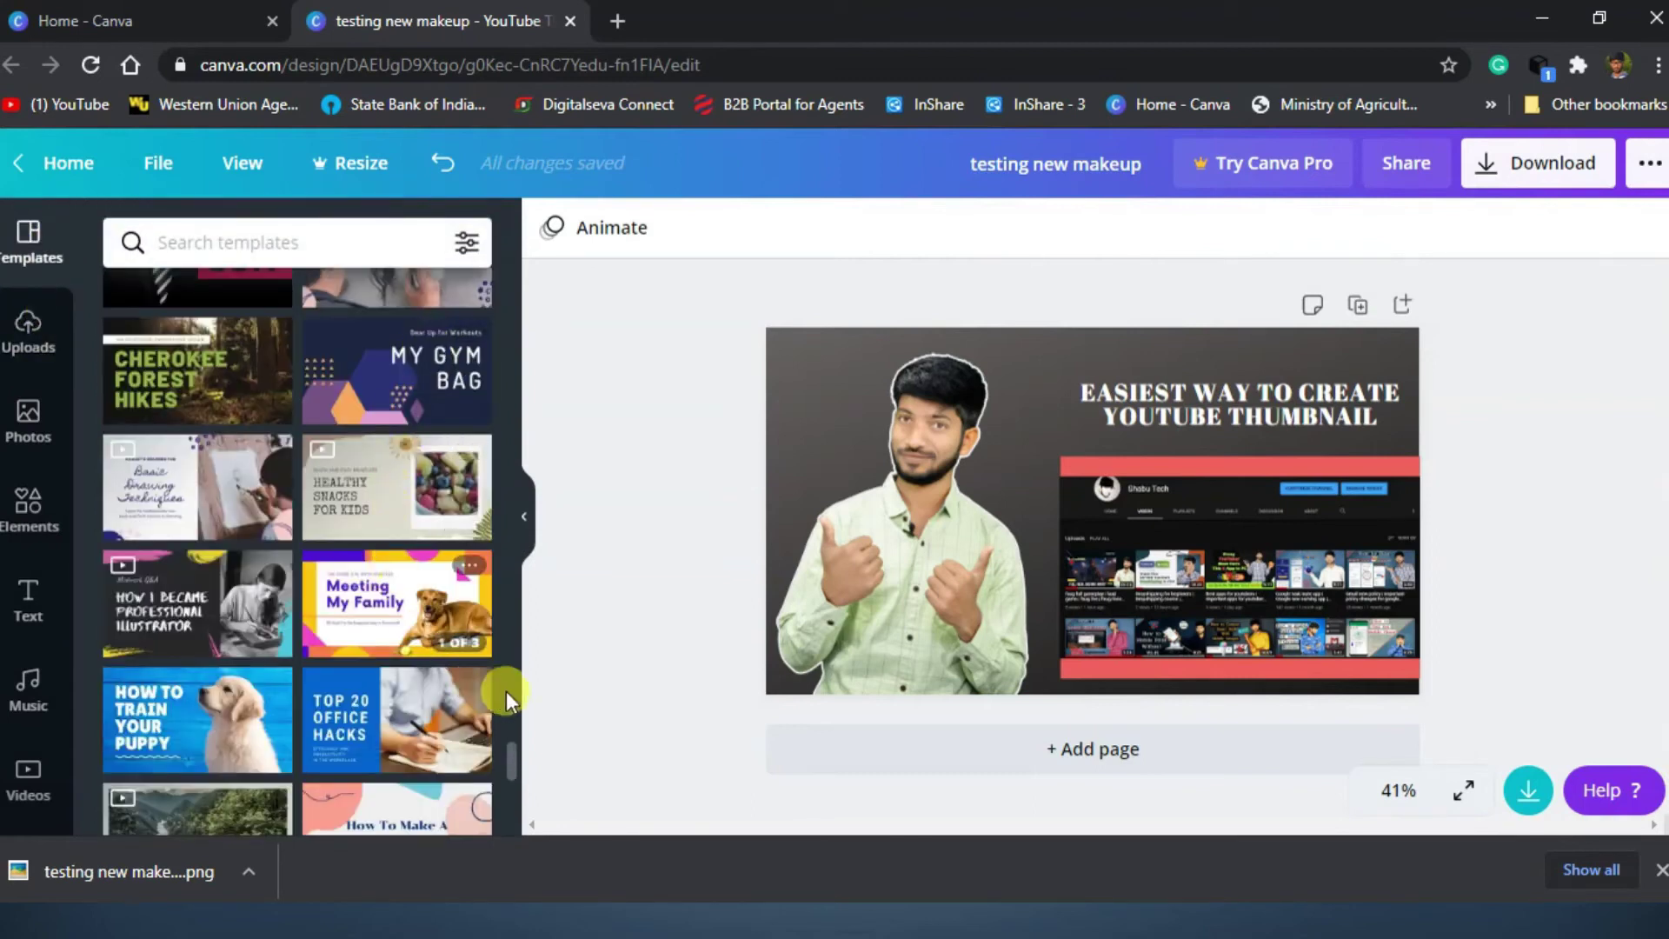
pyautogui.scroll(-5, 436, 508)
pyautogui.scroll(-2, 426, 530)
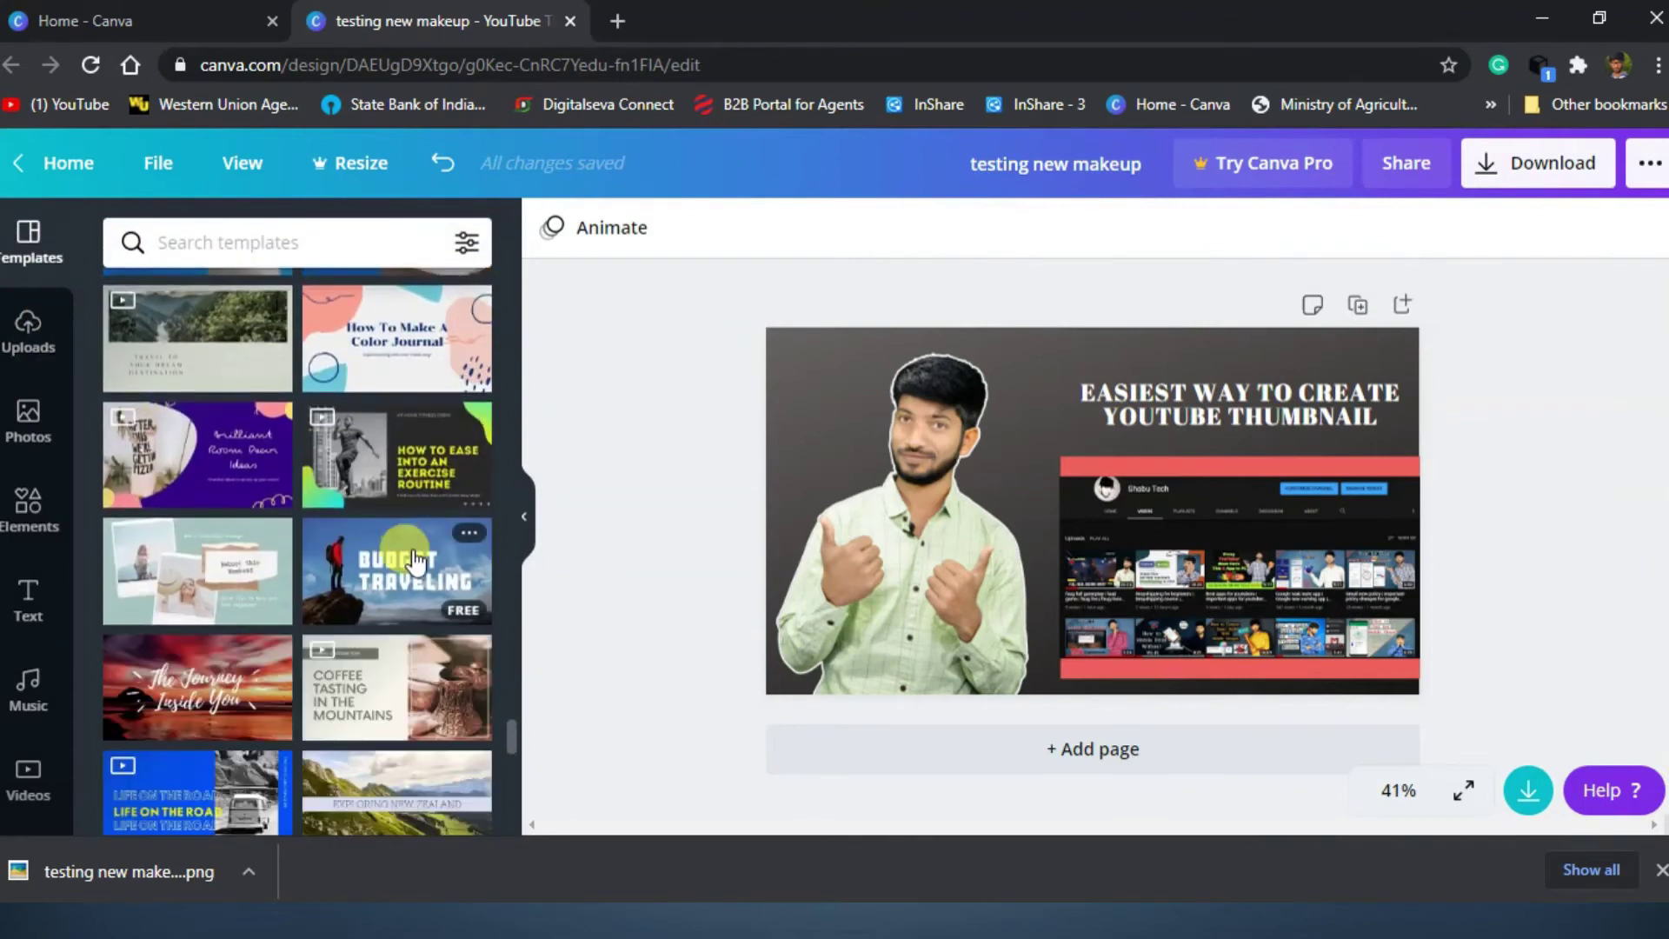
pyautogui.scroll(-2, 416, 561)
pyautogui.moveTo(396, 530)
pyautogui.scroll(-2, 416, 561)
pyautogui.scroll(-2, 416, 560)
pyautogui.scroll(-1, 415, 561)
pyautogui.scroll(-1, 416, 561)
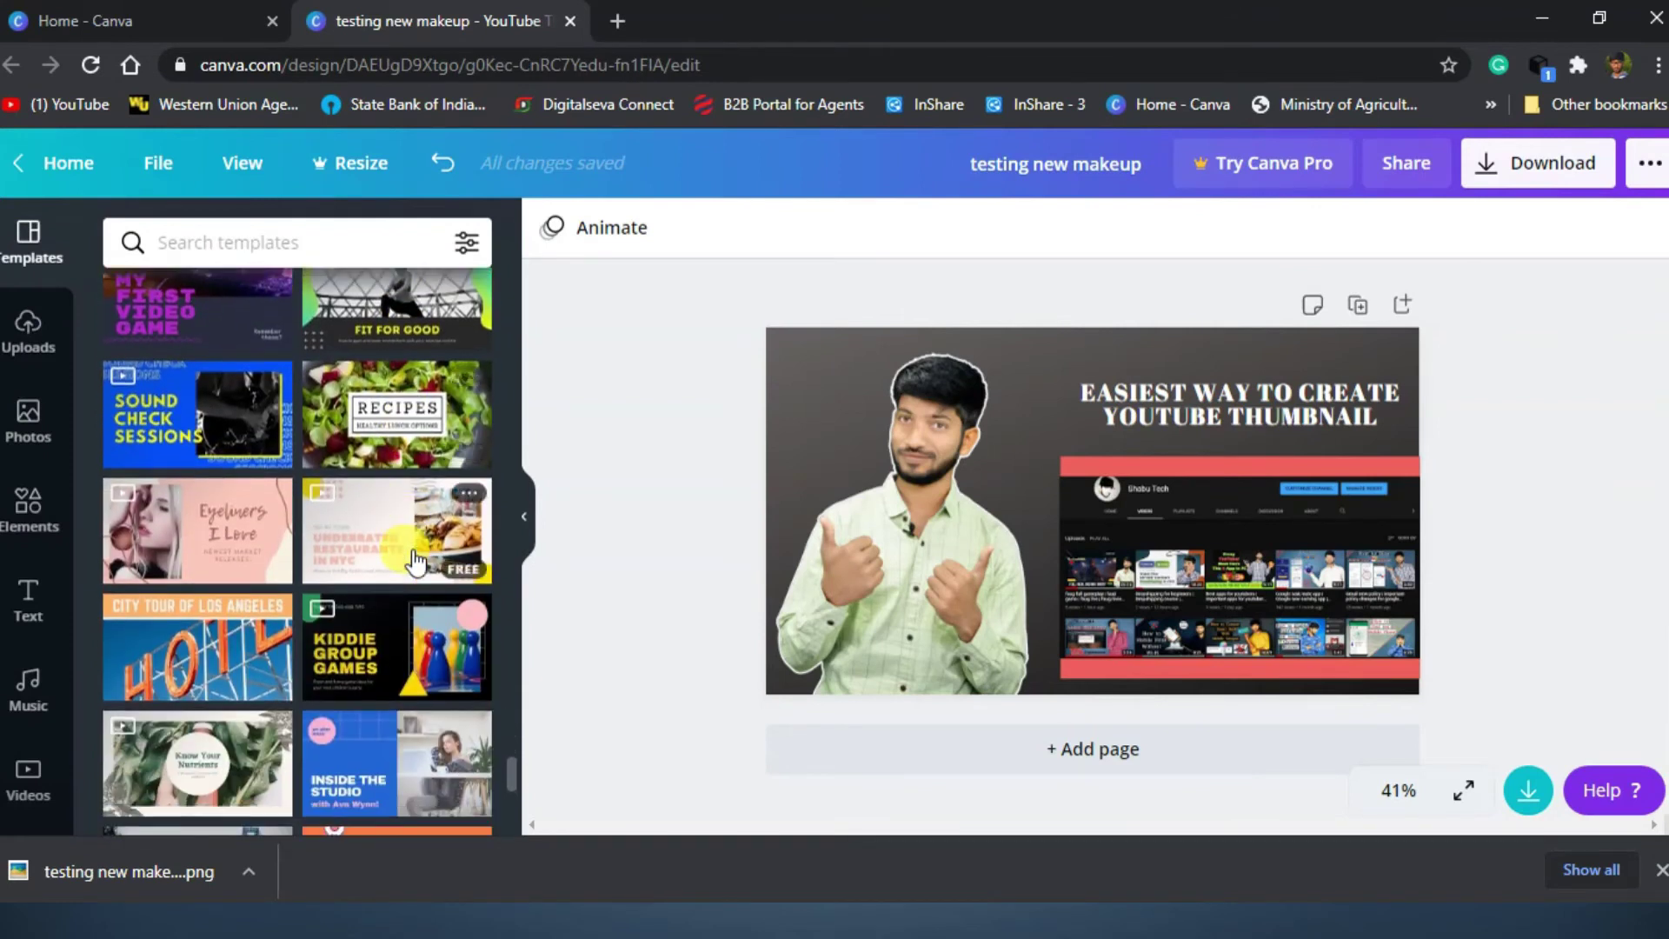
pyautogui.scroll(-3, 415, 561)
pyautogui.scroll(-1, 415, 560)
pyautogui.scroll(-3, 416, 561)
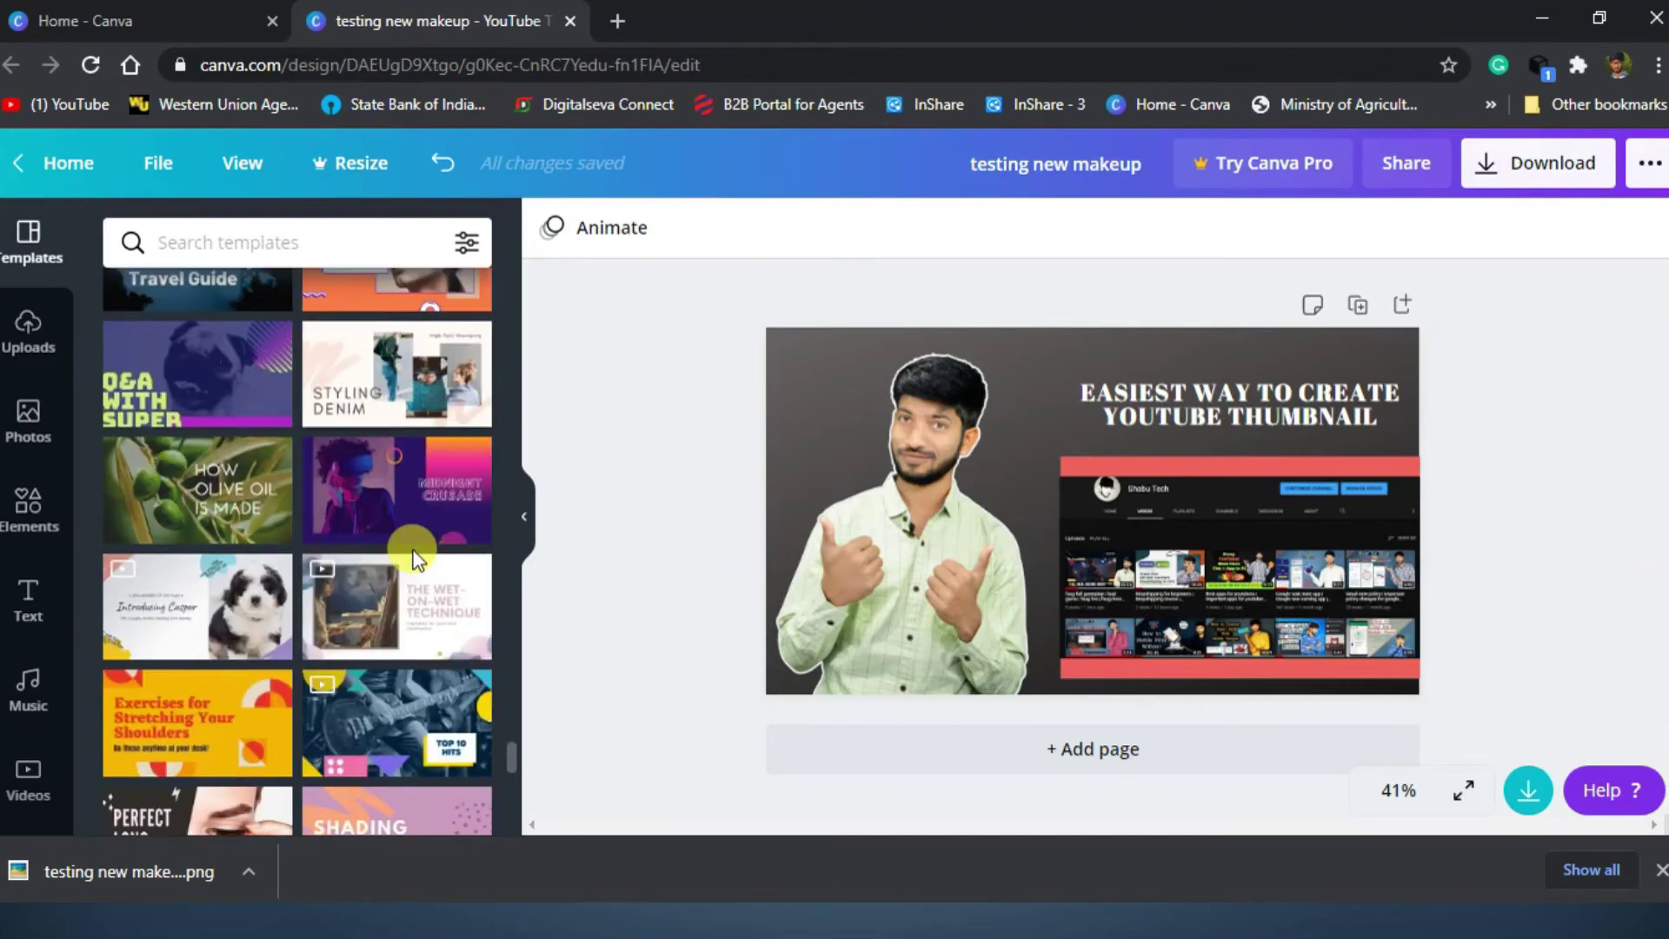
pyautogui.scroll(-2, 416, 561)
pyautogui.scroll(-1, 415, 561)
pyautogui.scroll(-3, 414, 556)
pyautogui.scroll(3, 414, 550)
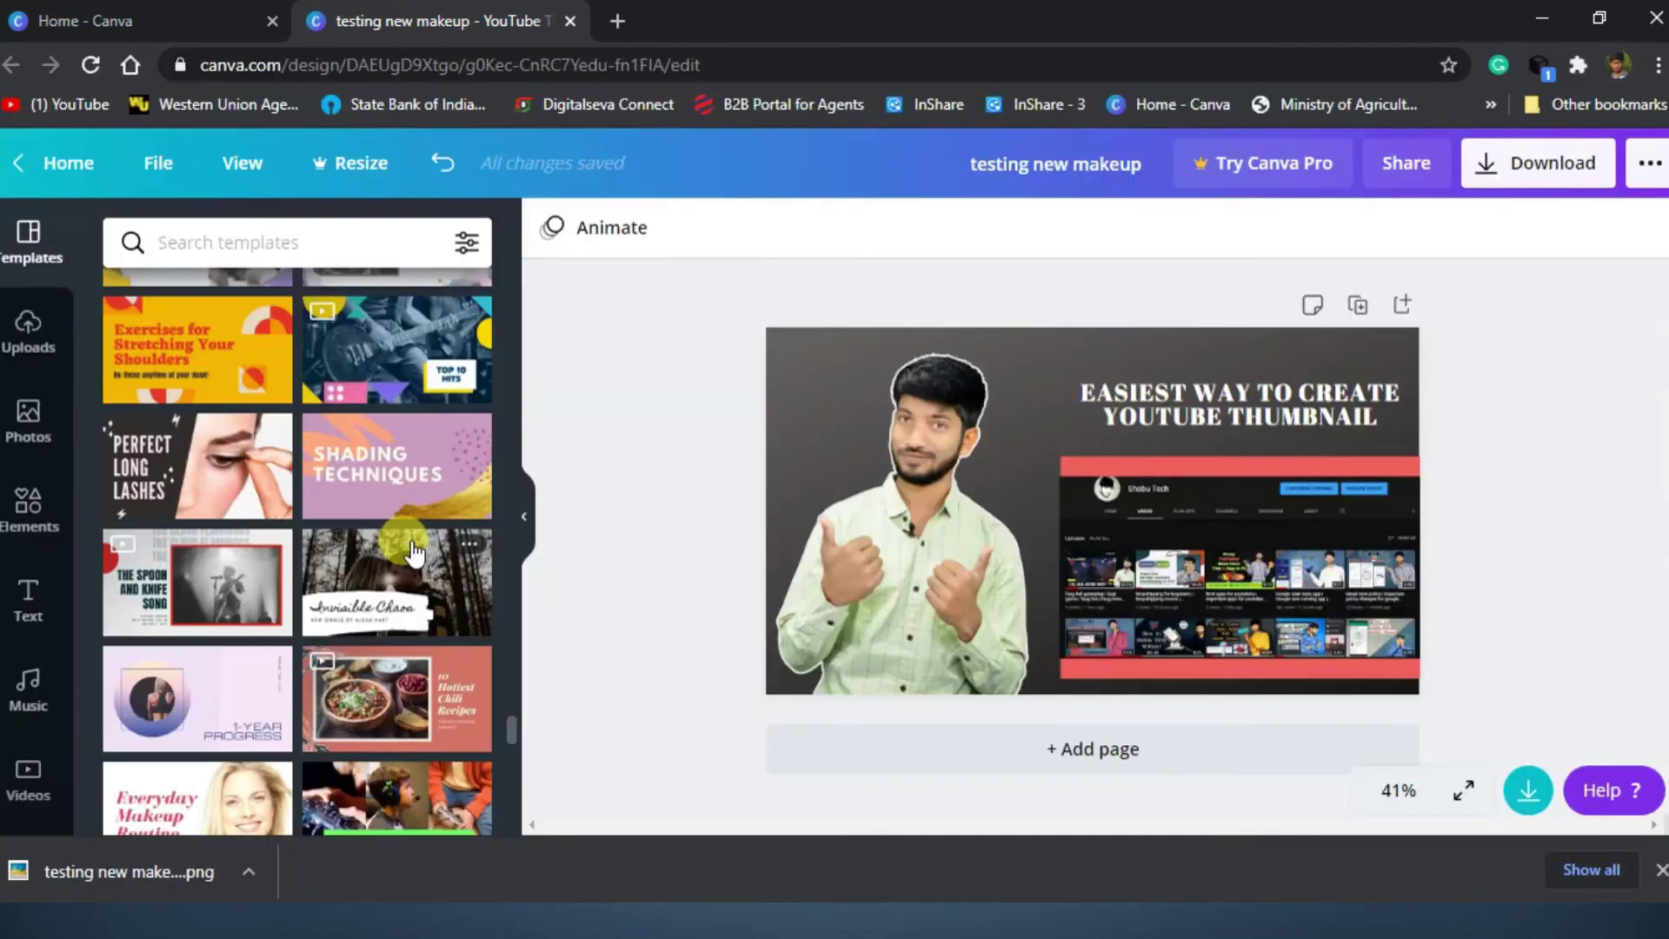
pyautogui.scroll(-3, 414, 552)
pyautogui.scroll(-1, 414, 552)
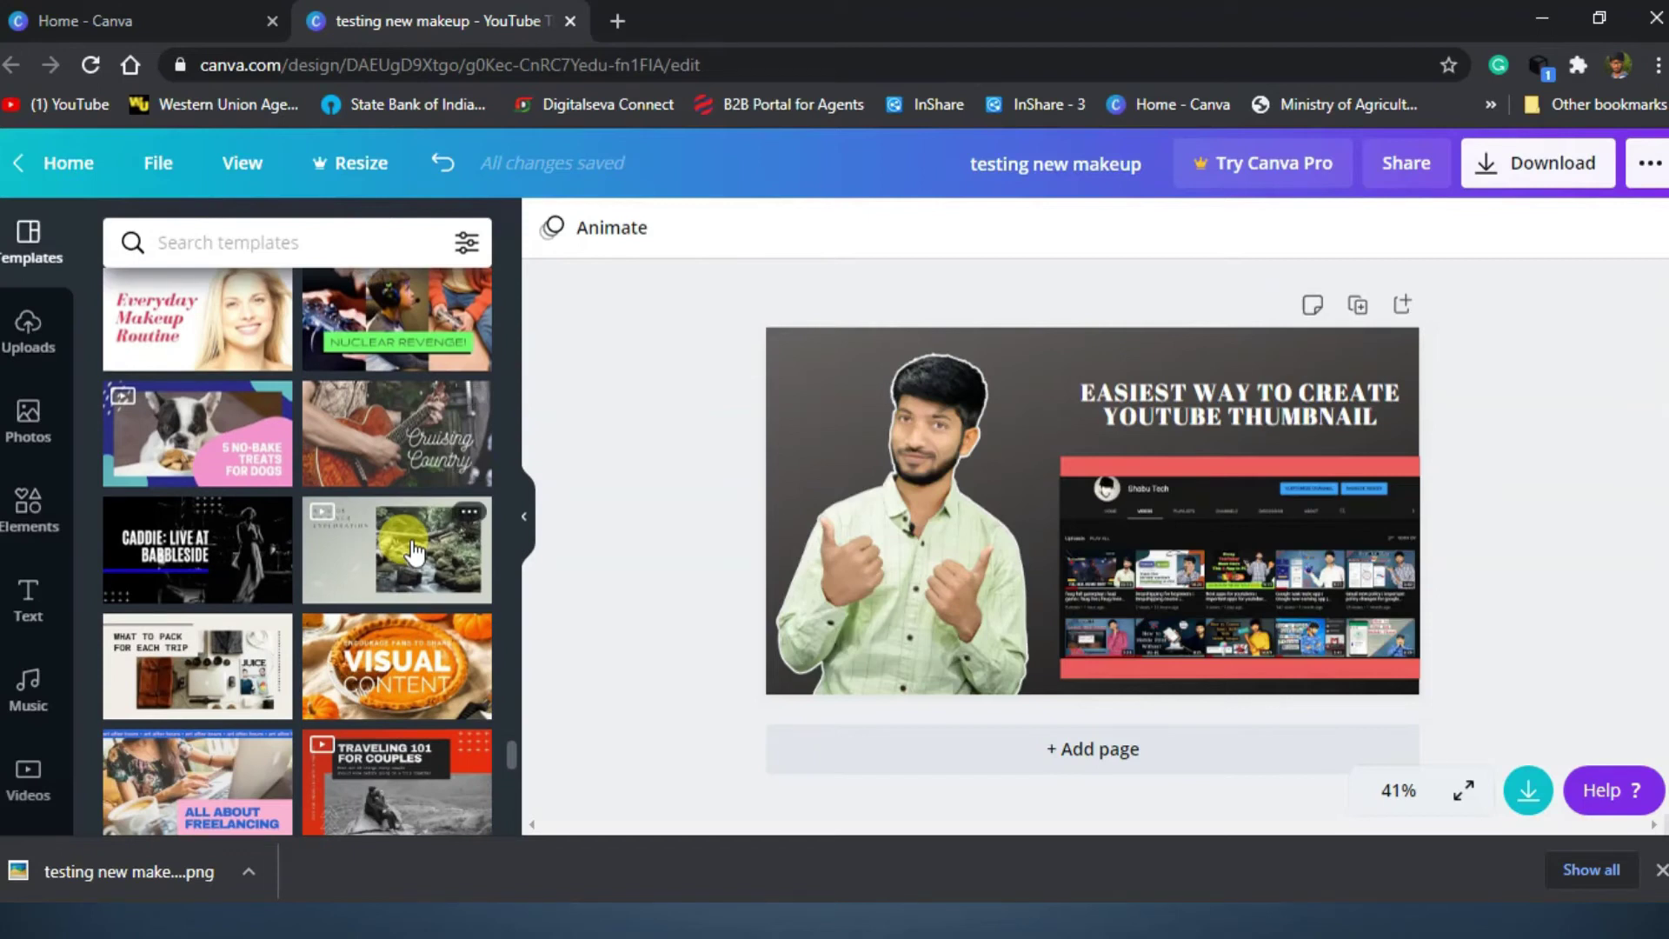
pyautogui.scroll(-1, 414, 552)
pyautogui.scroll(-1, 414, 552)
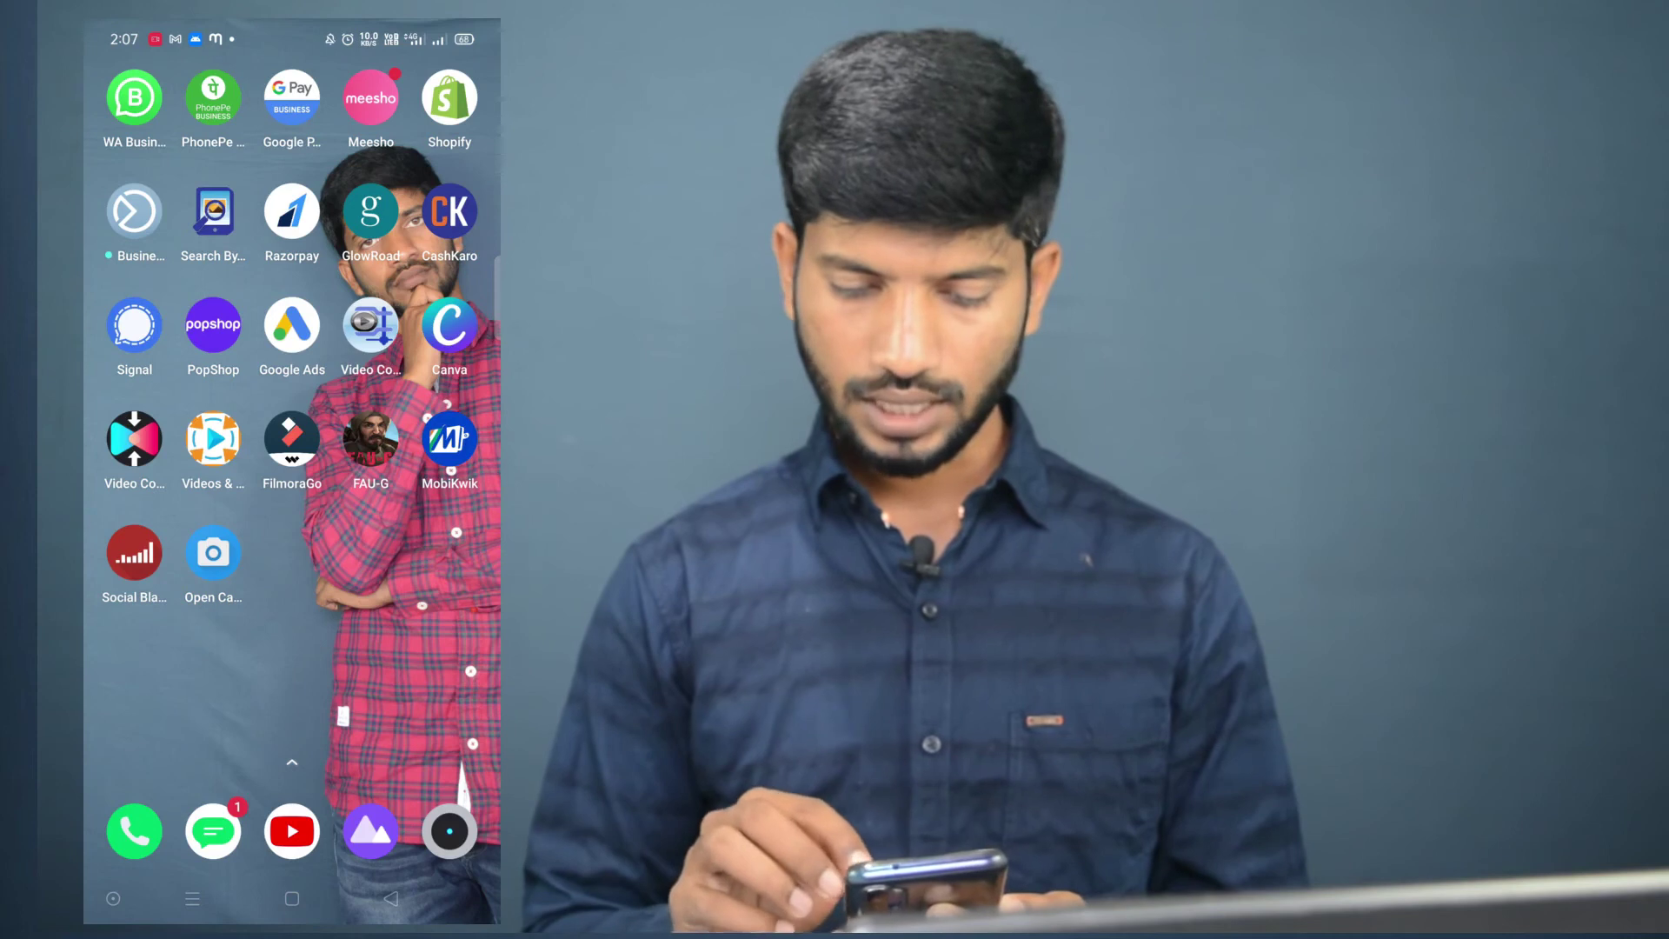
# Step: Launch the Canva app from the Android home screen
pyautogui.click(449, 325)
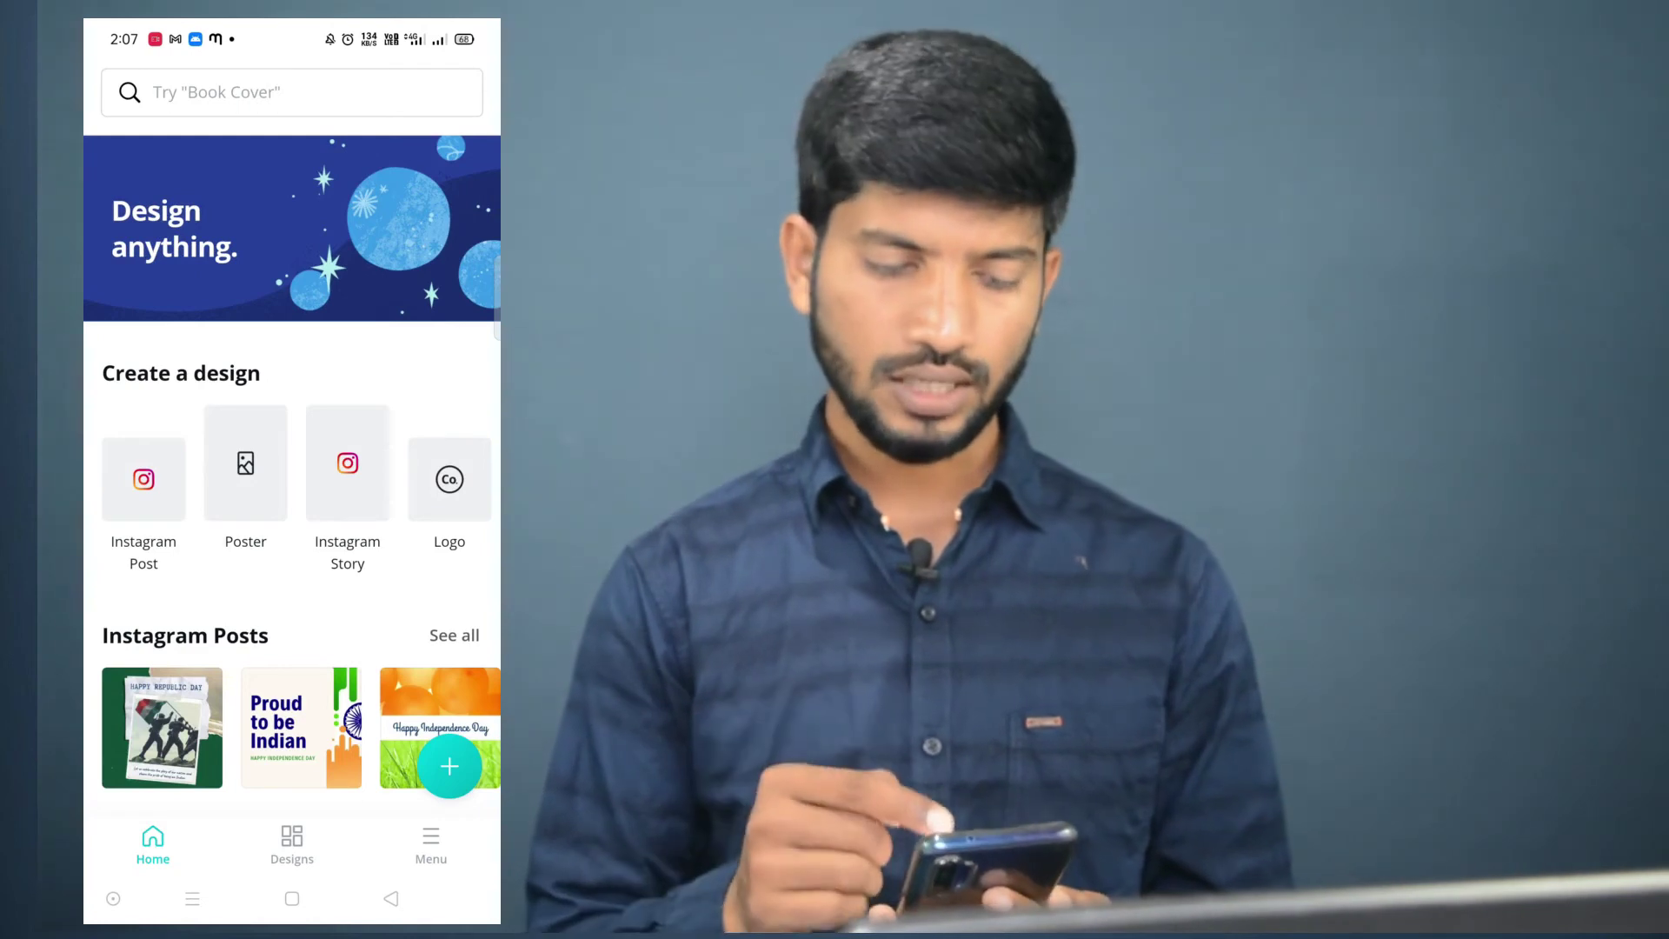
# Step: Swipe the Create a design carousel past Certificate, Graph and Ebook Cover toward YouTube Thumbnail
pyautogui.scroll(-3, 293, 469)
pyautogui.scroll(3, 292, 469)
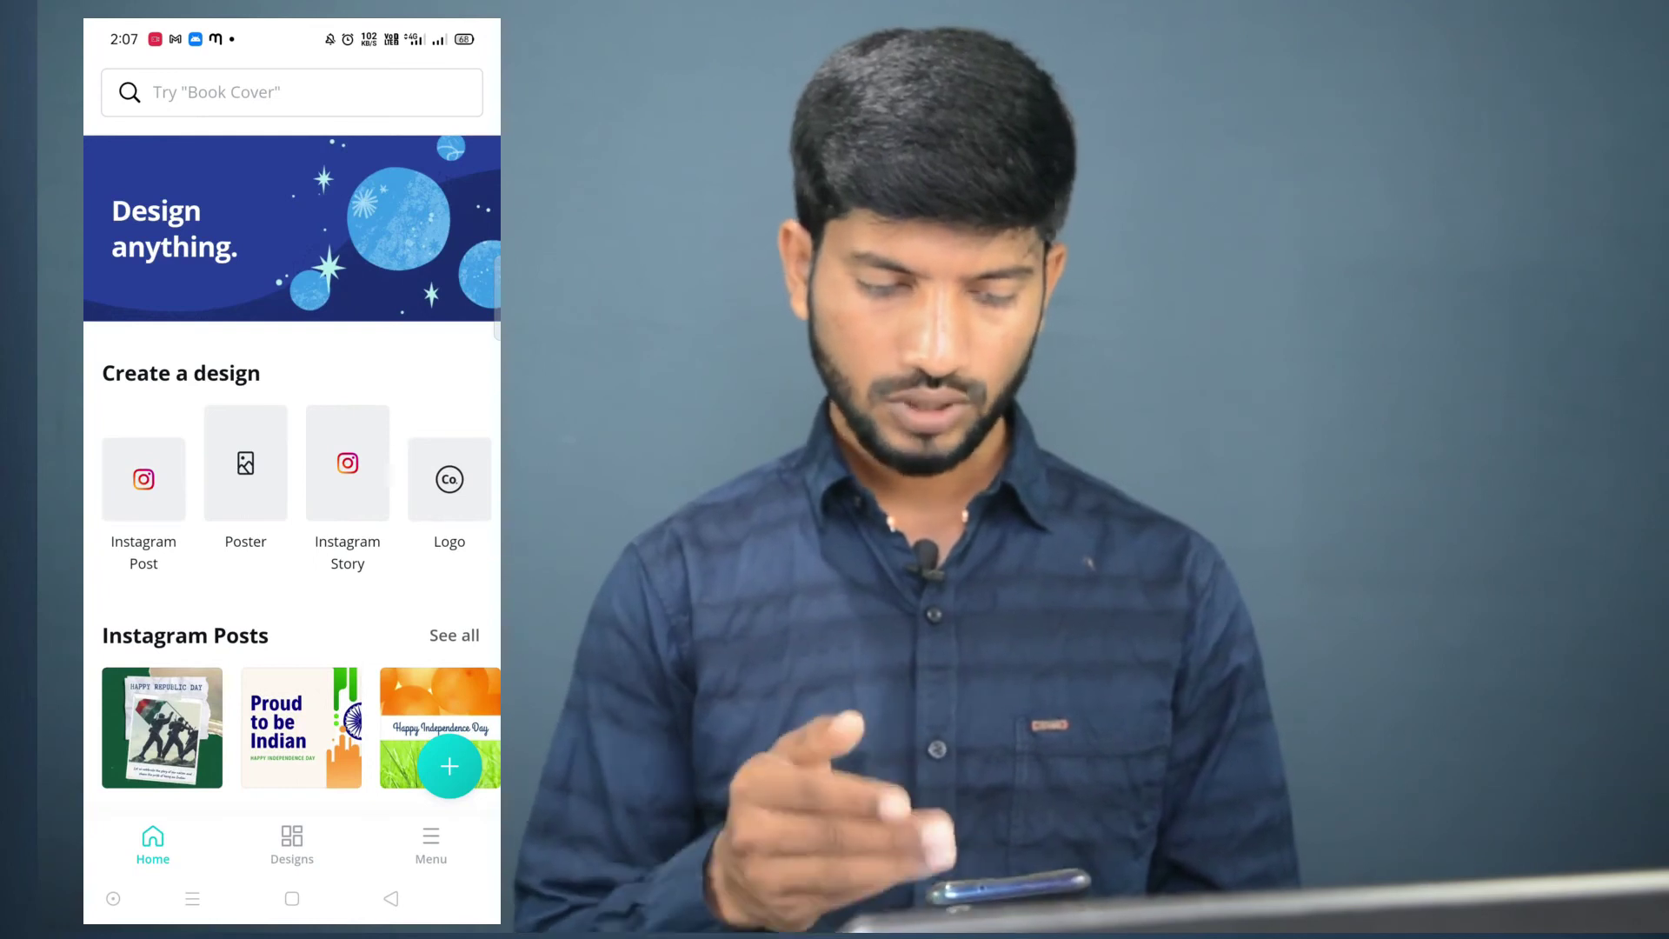
pyautogui.scroll(-2, 292, 469)
pyautogui.scroll(2, 292, 469)
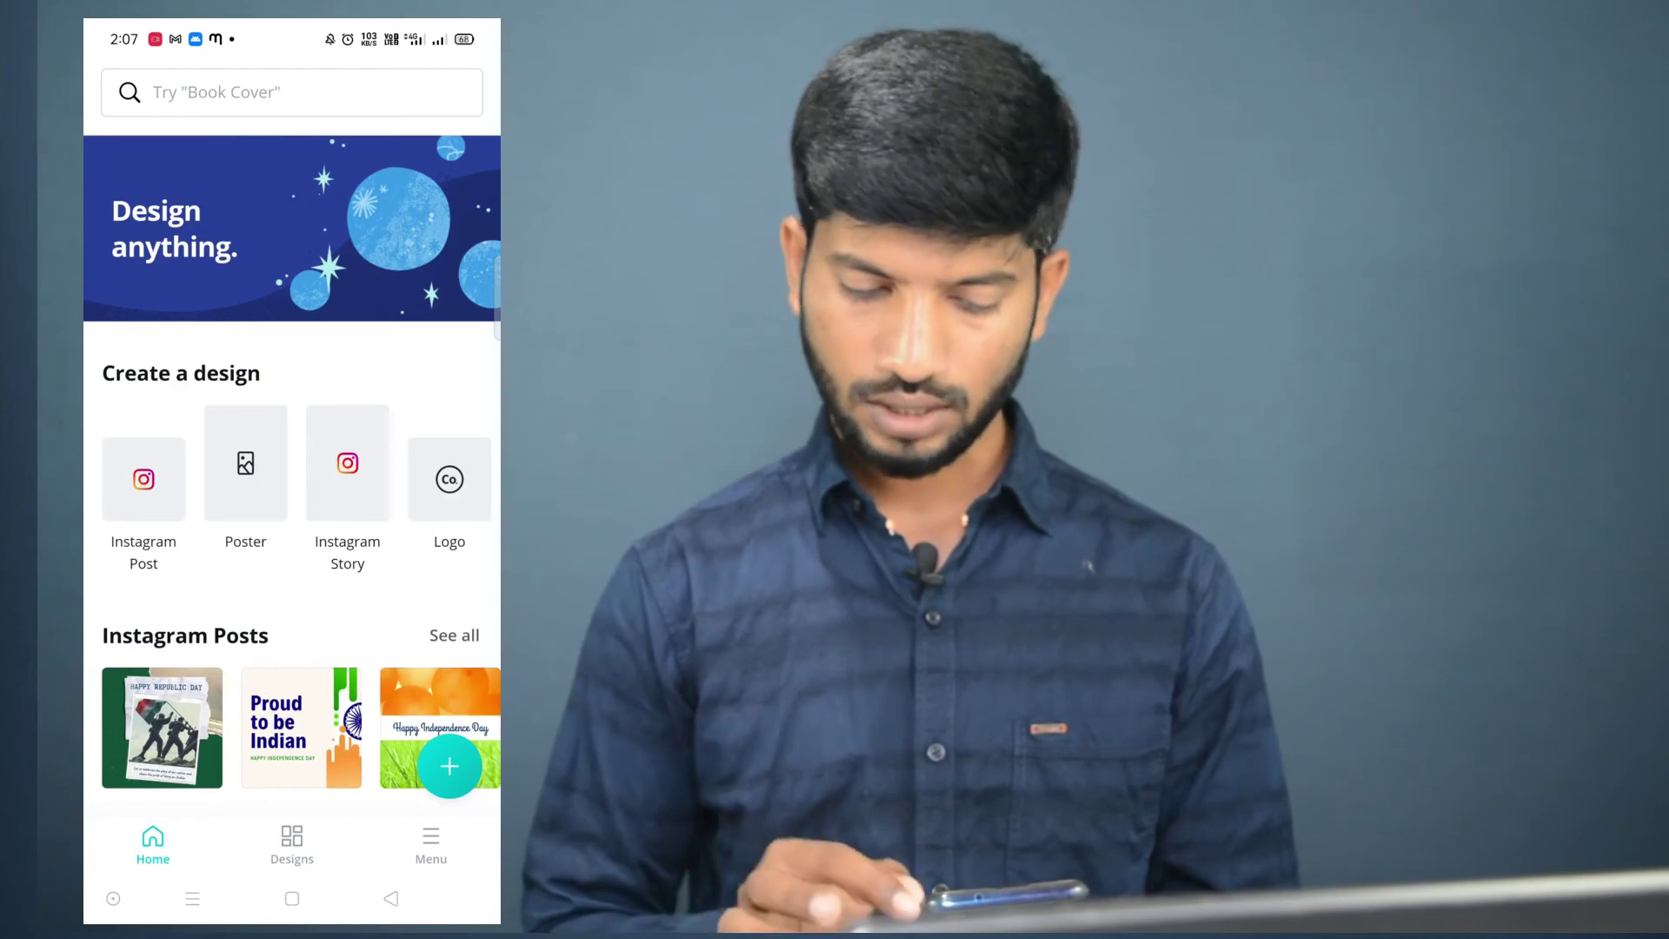
pyautogui.hscroll(2, 293, 479)
pyautogui.scroll(-2, 292, 478)
pyautogui.hscroll(3, 292, 365)
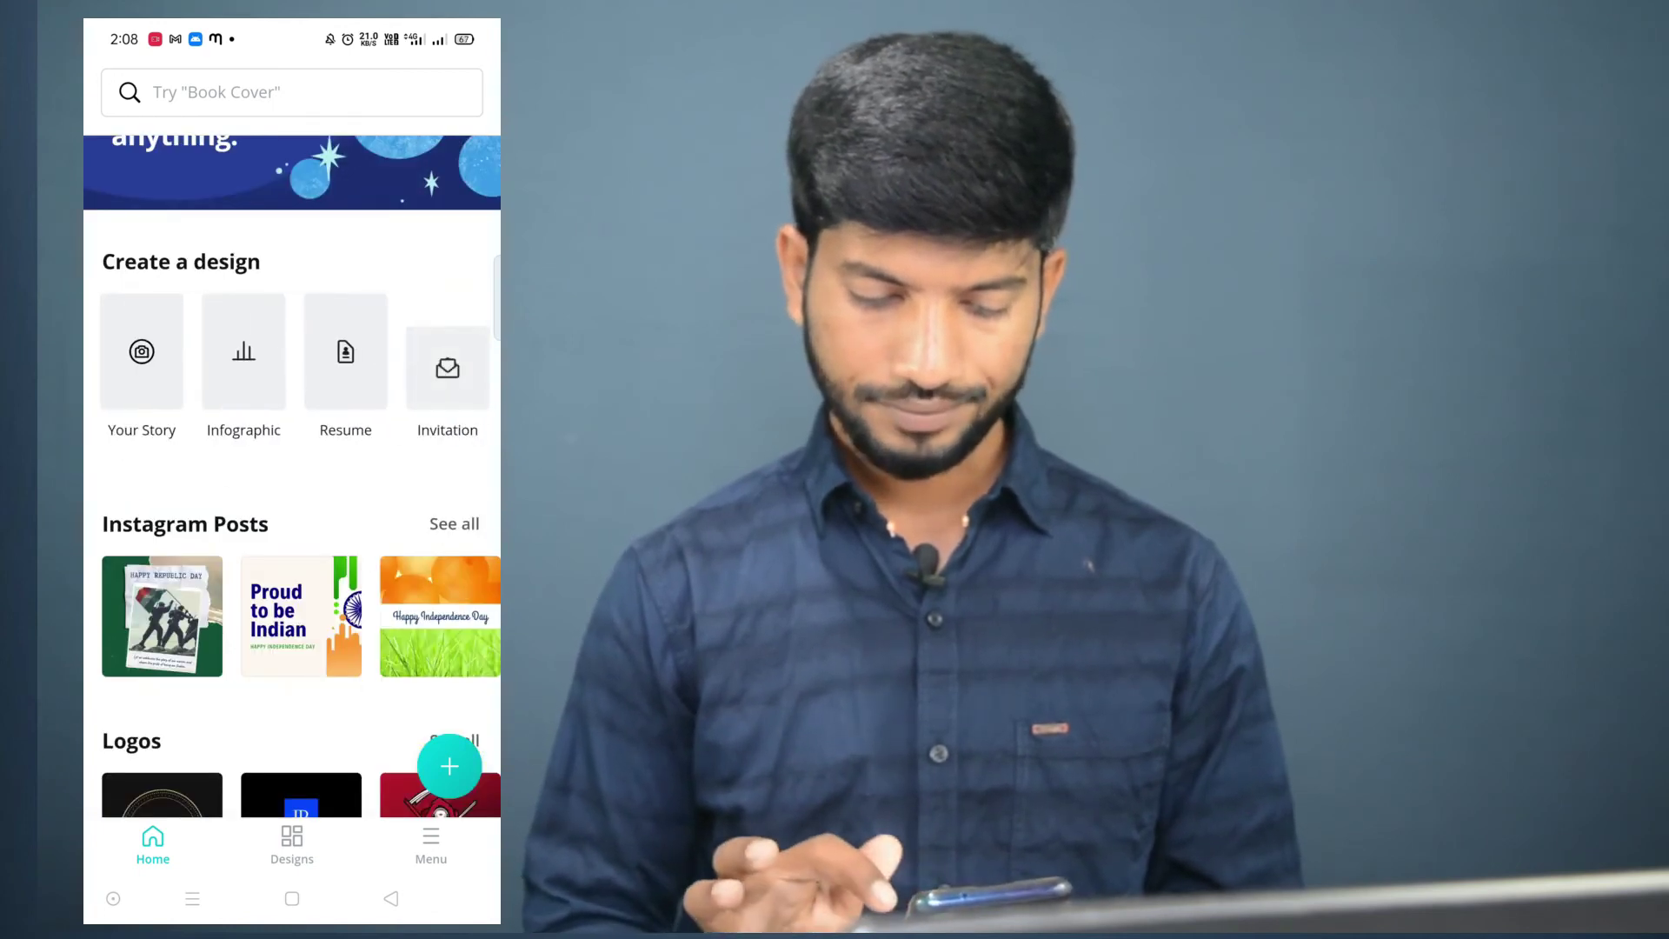
pyautogui.hscroll(3, 292, 365)
pyautogui.hscroll(3, 292, 366)
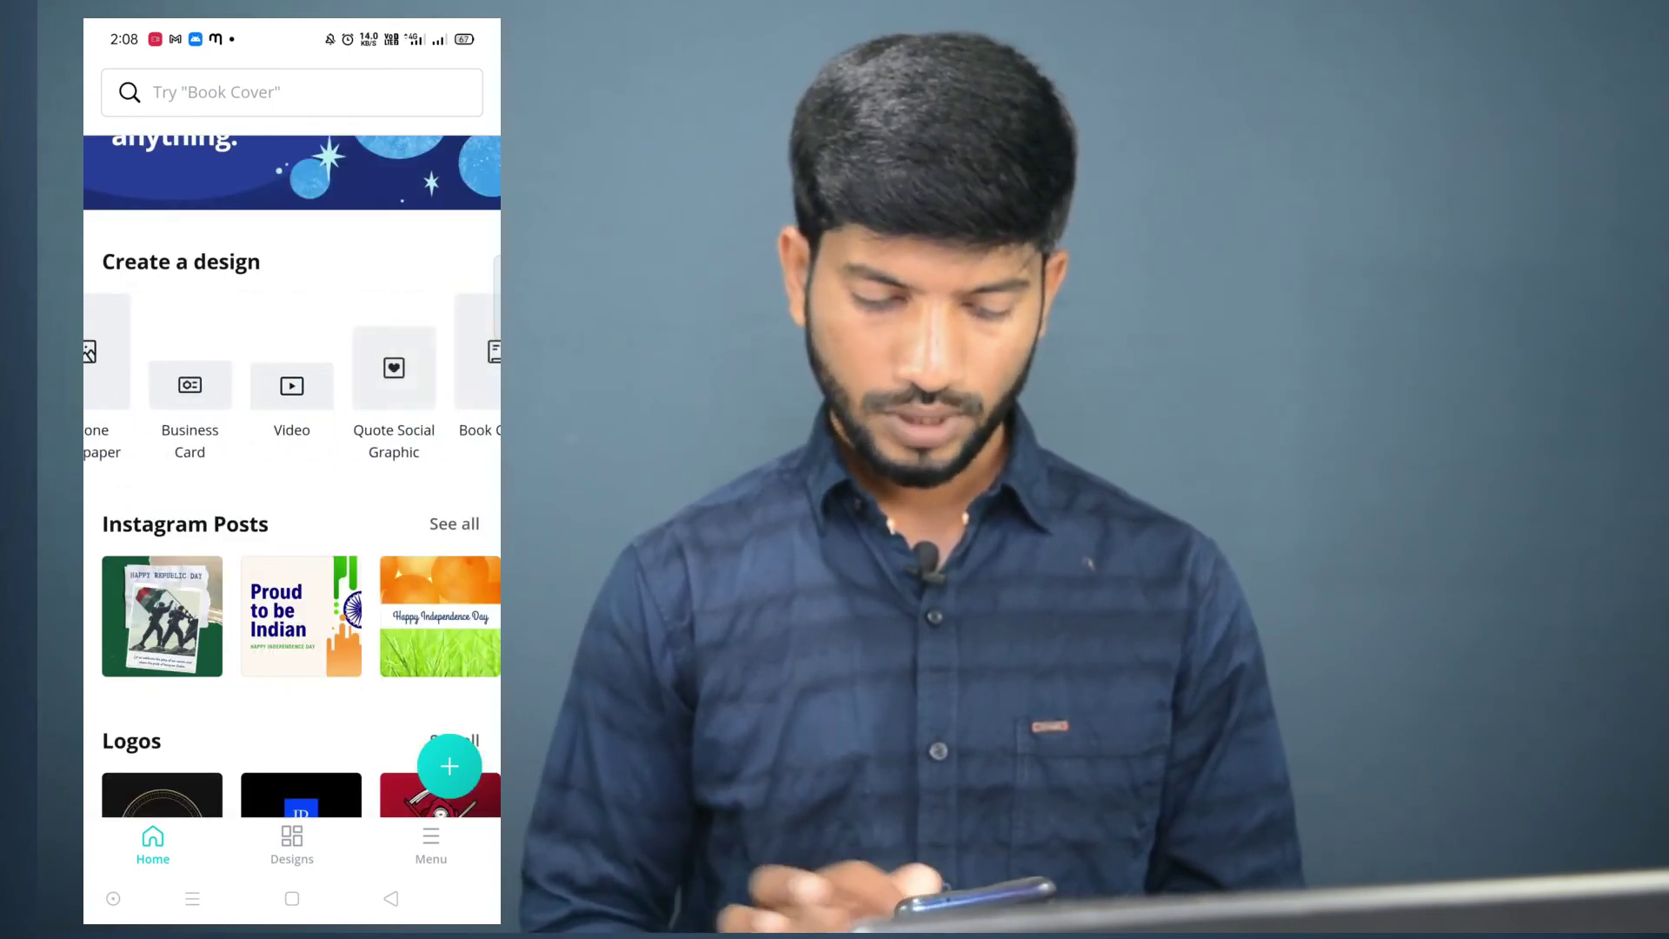
pyautogui.hscroll(3, 292, 374)
pyautogui.hscroll(3, 292, 373)
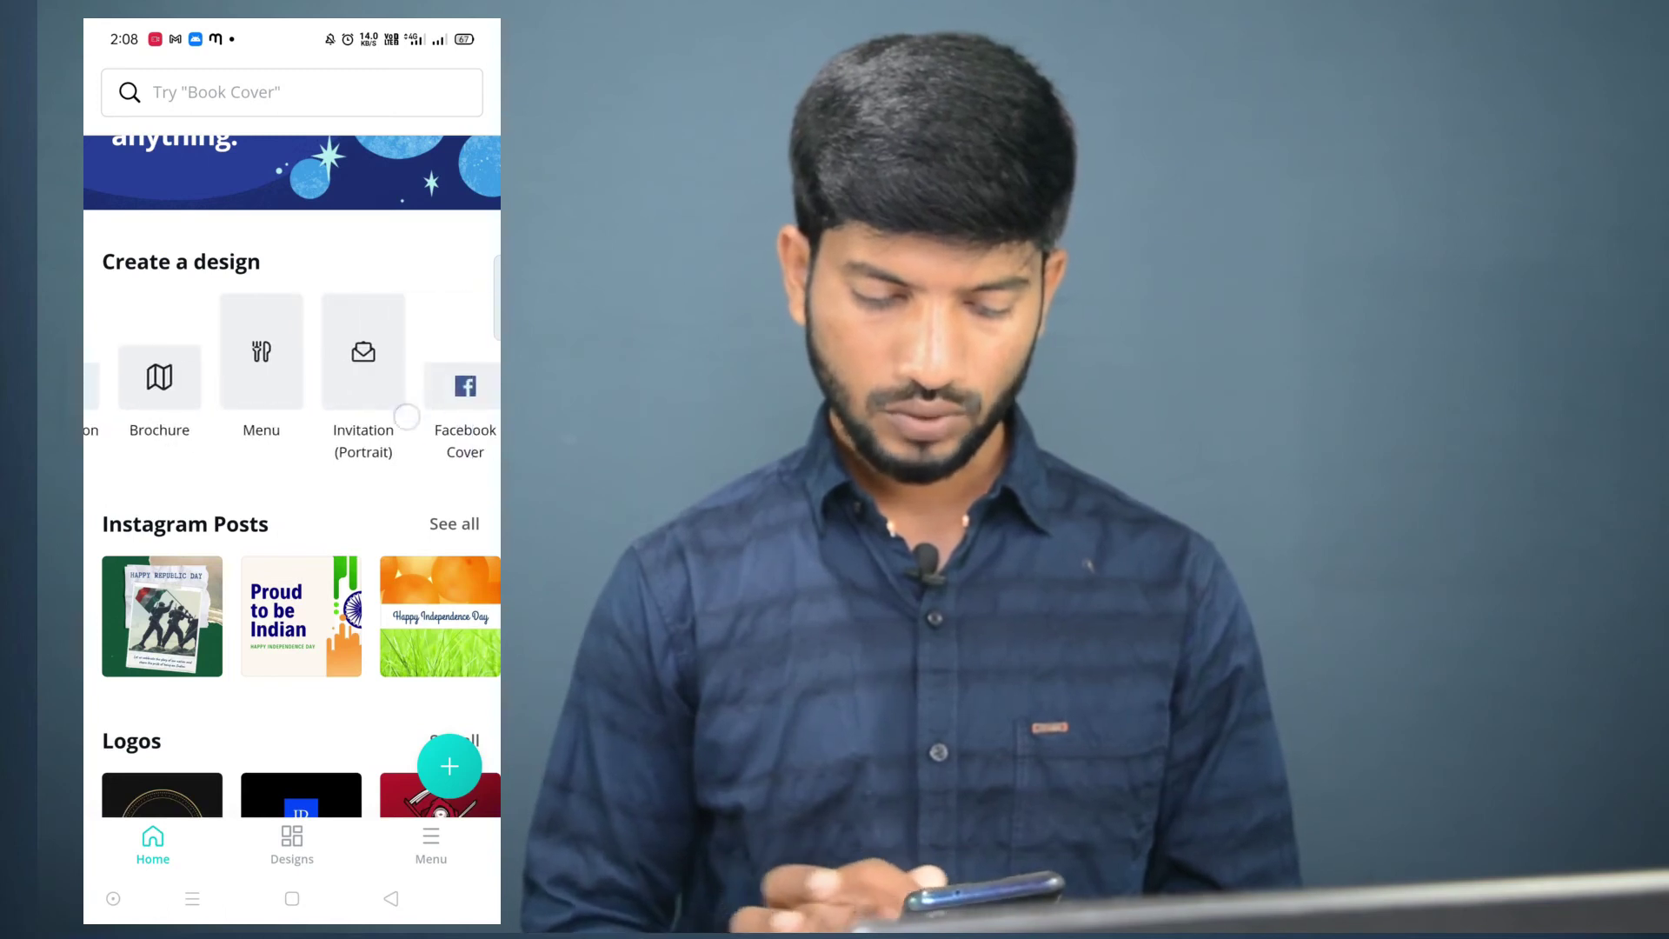
pyautogui.hscroll(3, 365, 374)
pyautogui.hscroll(3, 336, 374)
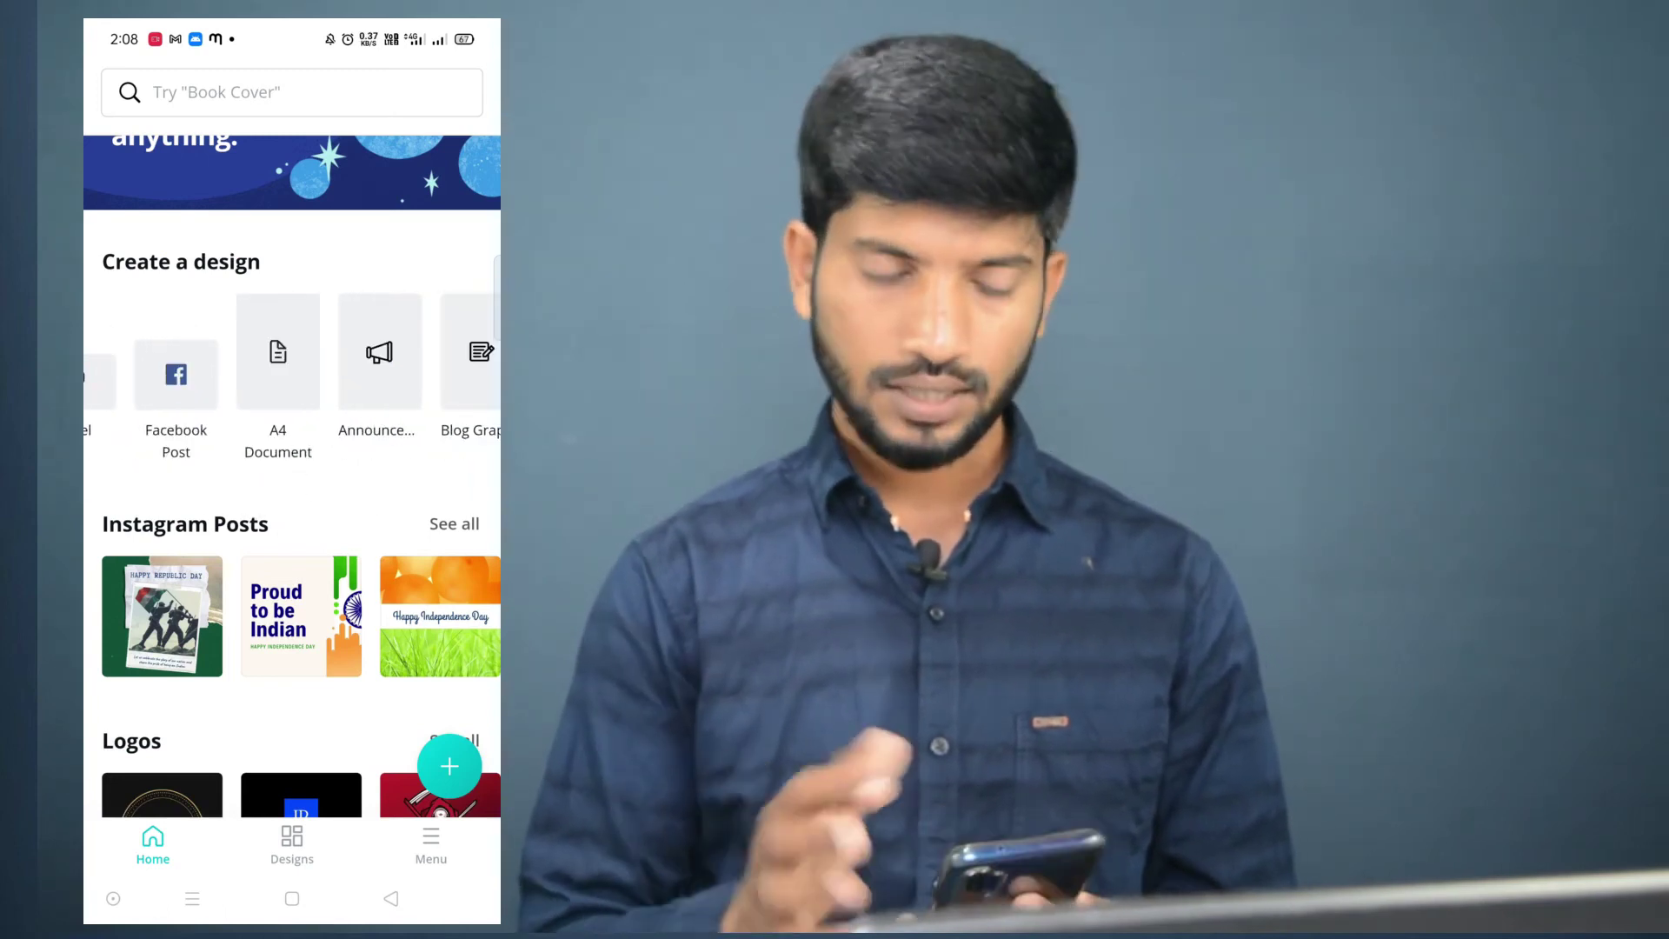
pyautogui.hscroll(3, 292, 365)
pyautogui.hscroll(2, 293, 365)
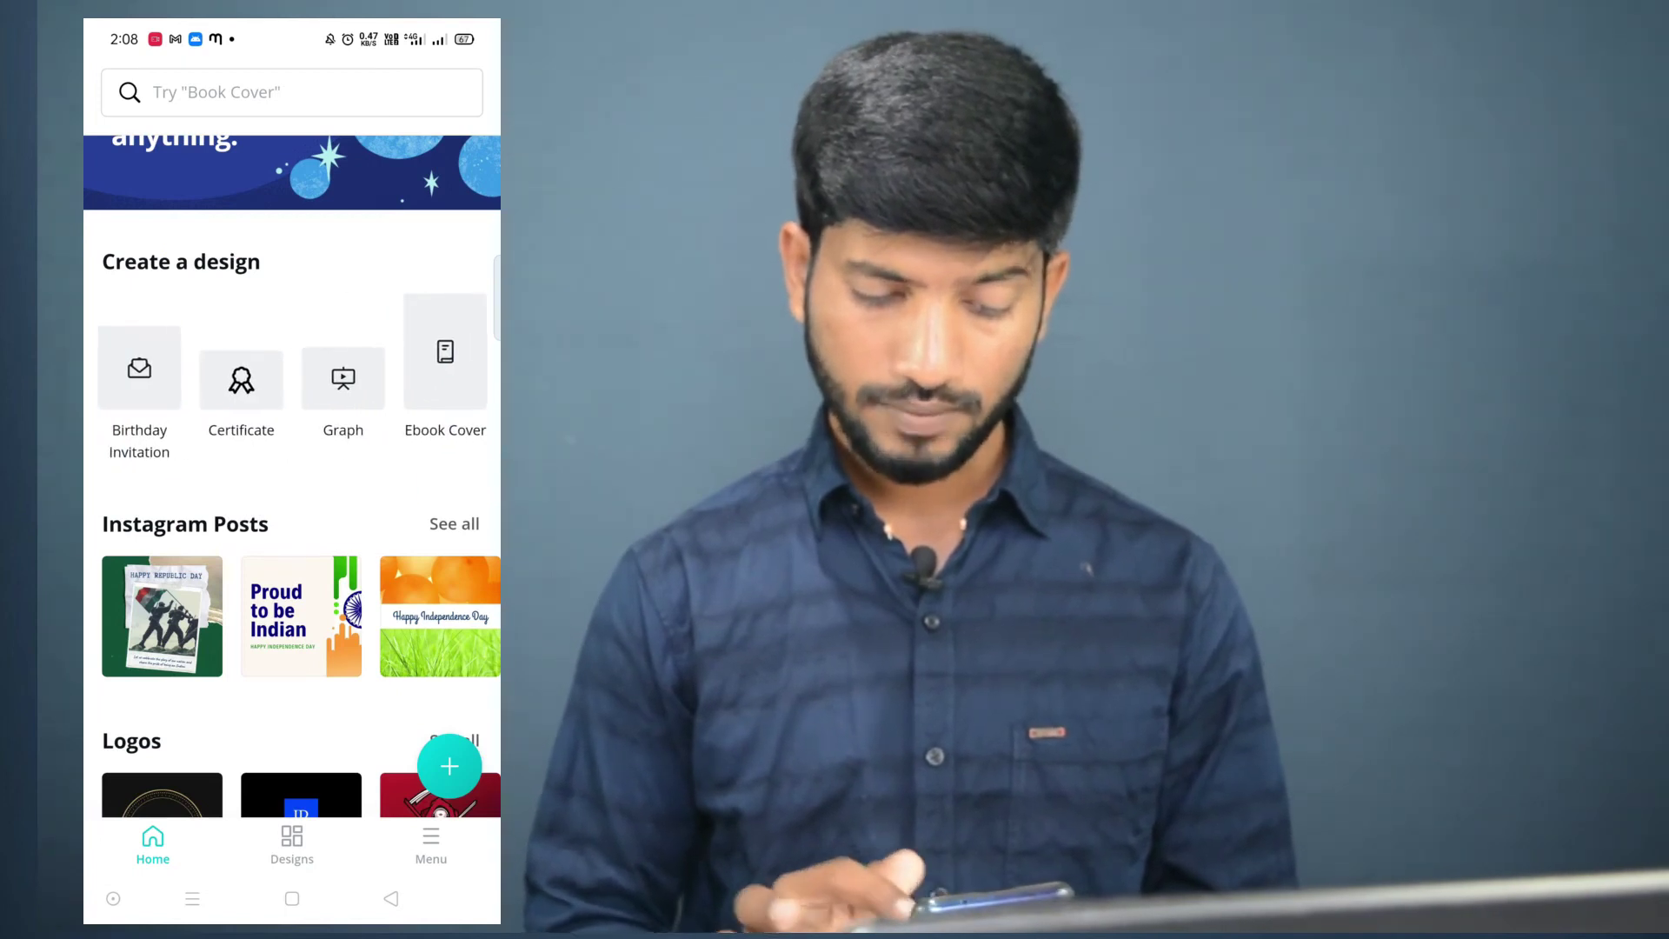
pyautogui.hscroll(3, 292, 374)
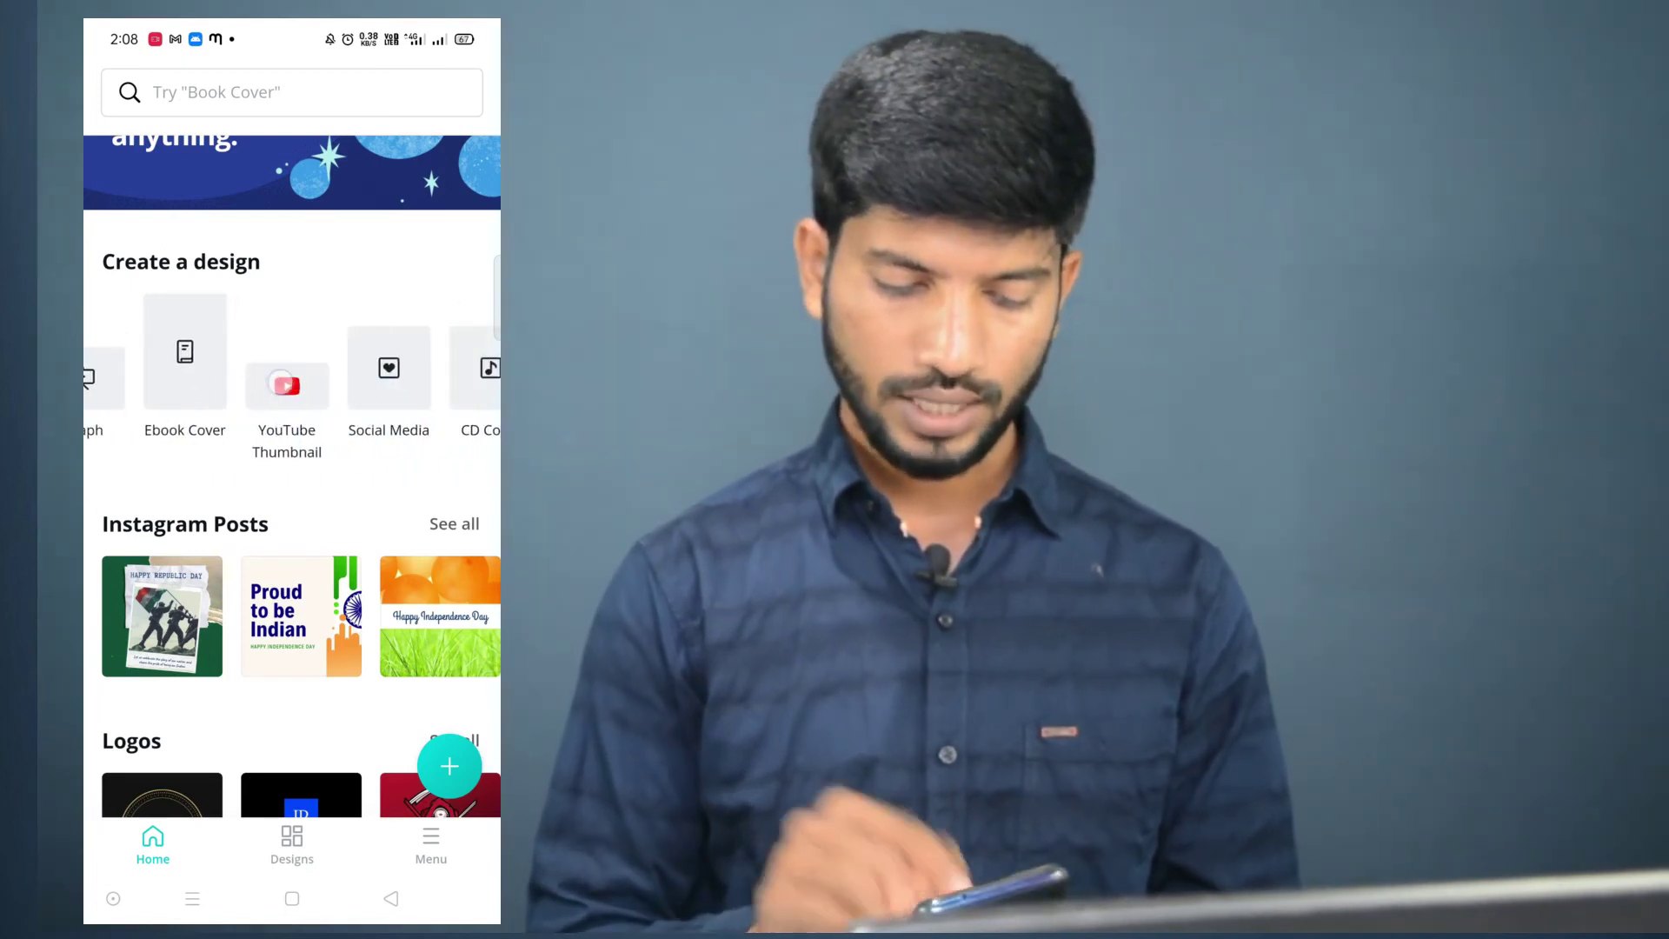
# Step: Start a YouTube Thumbnail design and open the My Home Classroom Setup template
pyautogui.click(287, 386)
pyautogui.scroll(-2, 292, 487)
pyautogui.scroll(2, 433, 578)
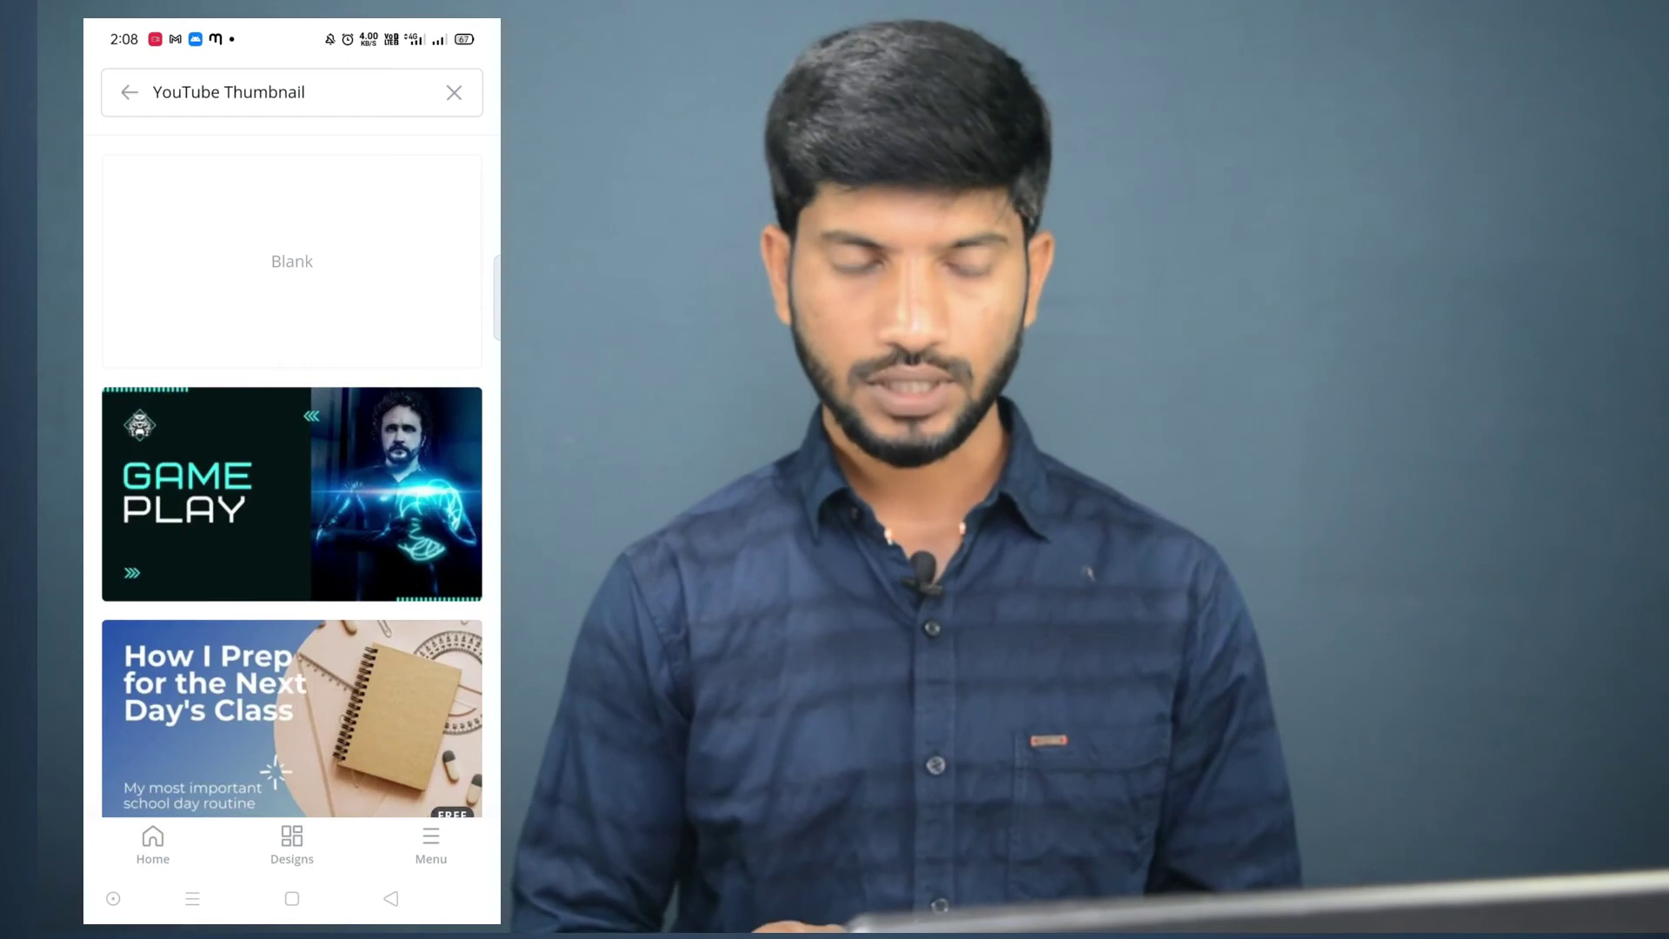
pyautogui.scroll(-3, 292, 487)
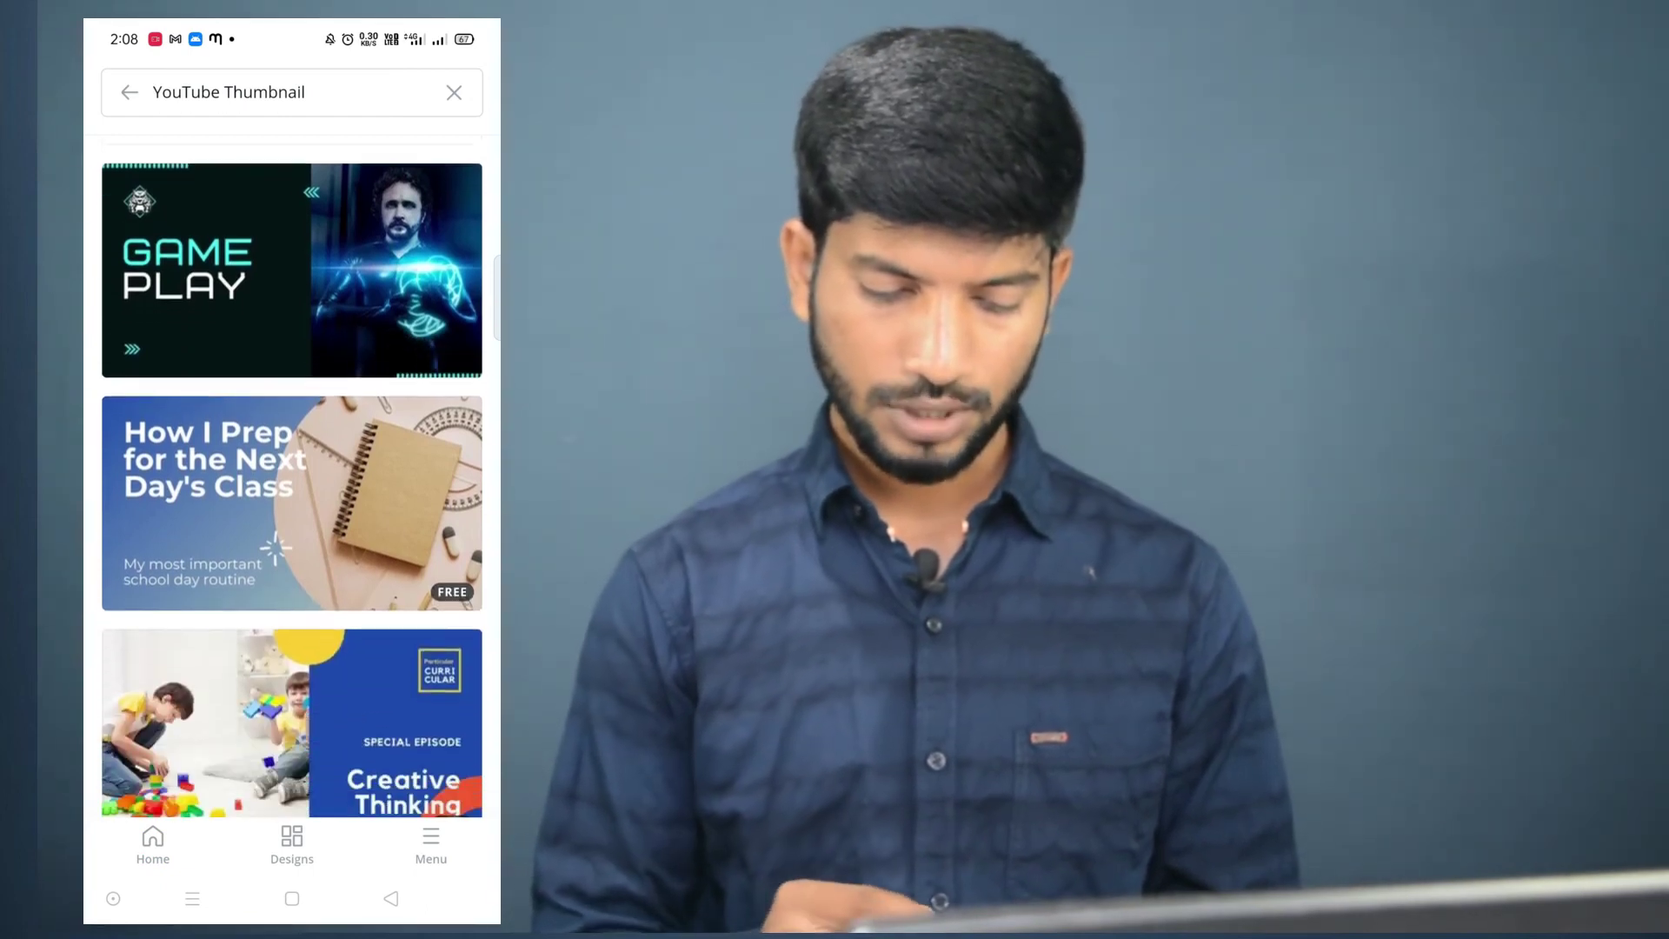
pyautogui.scroll(-2, 416, 372)
pyautogui.scroll(-1, 416, 371)
pyautogui.scroll(-5, 408, 444)
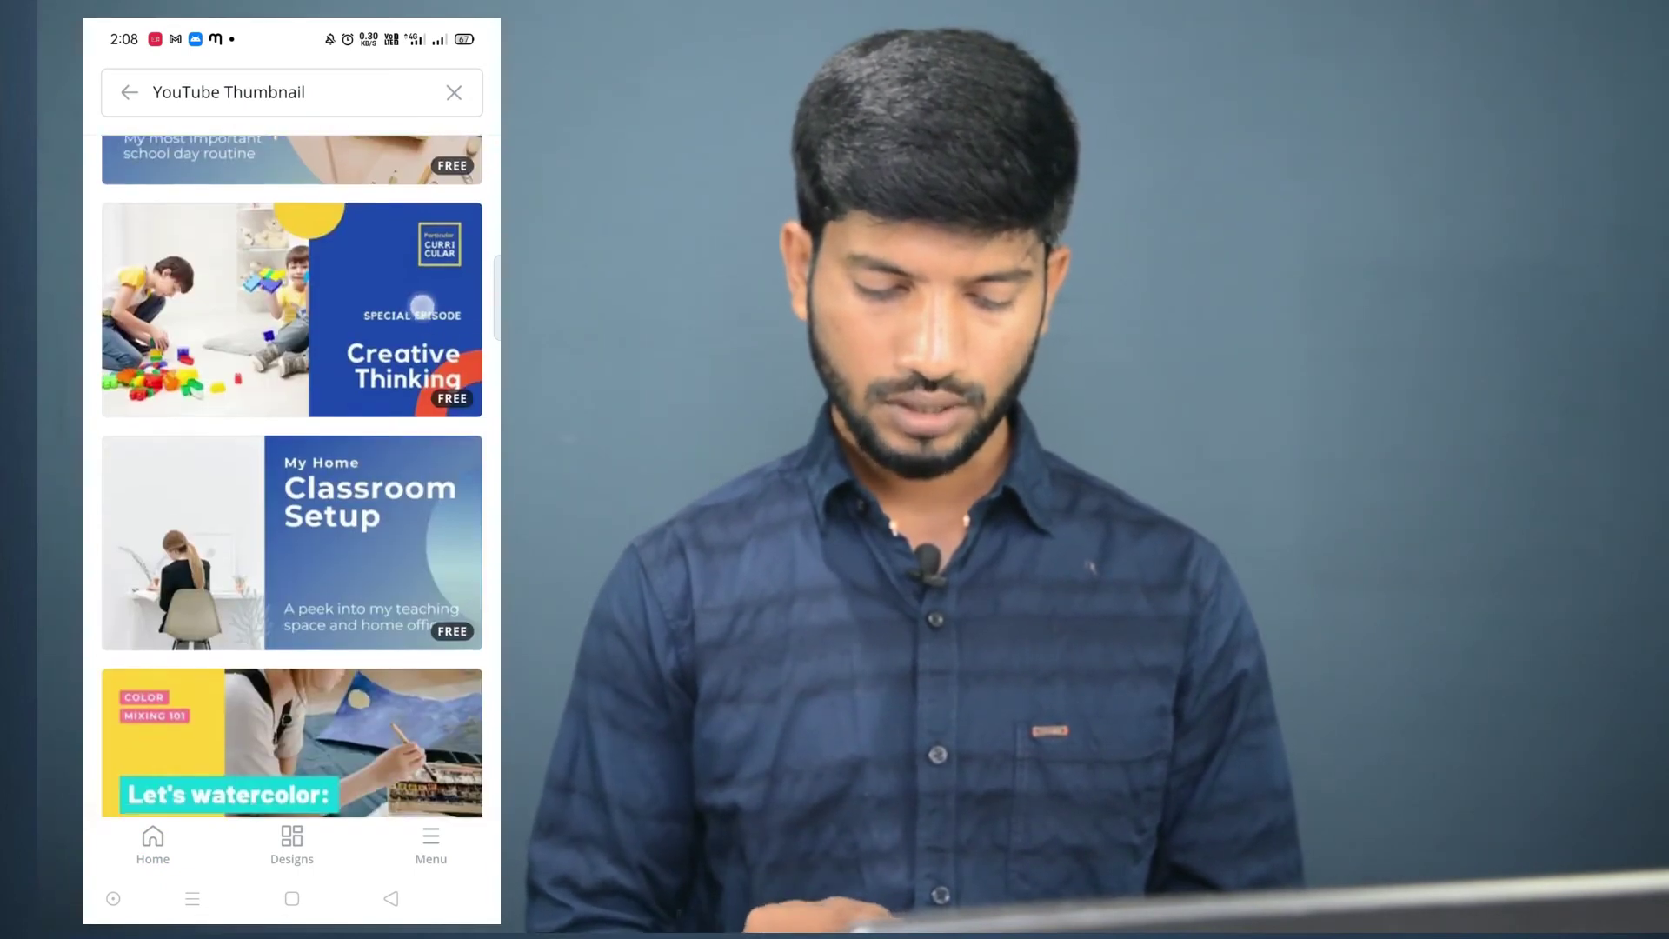
pyautogui.click(292, 269)
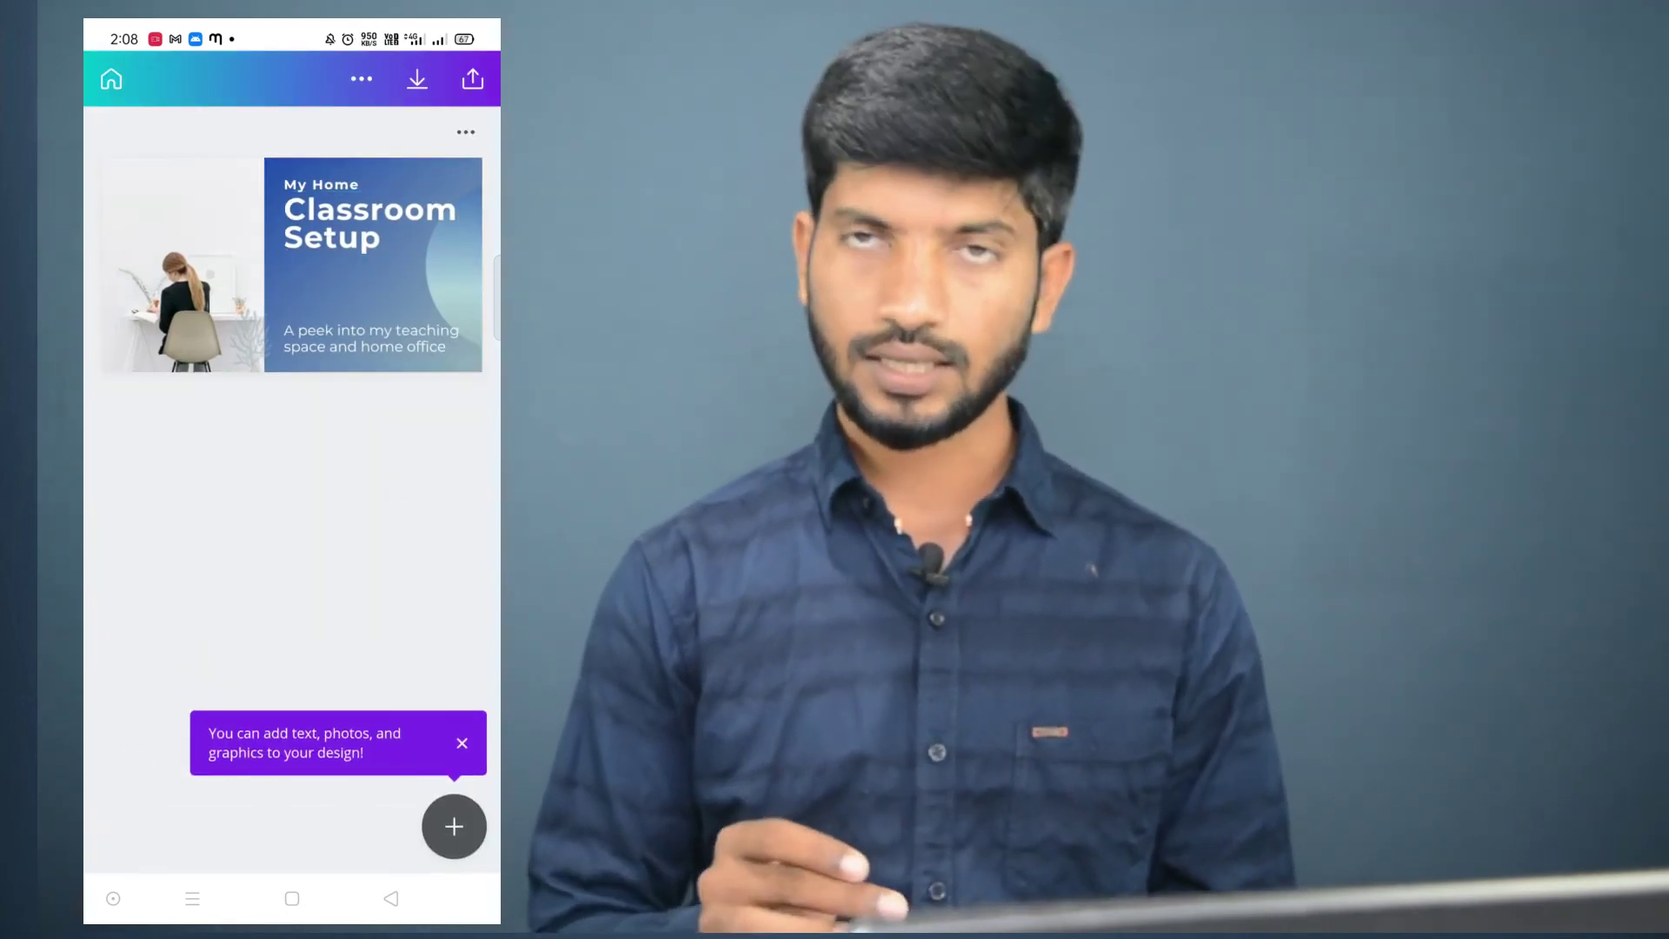
# Step: Select and deselect the desk photo, then start saving the design as an image
pyautogui.click(174, 261)
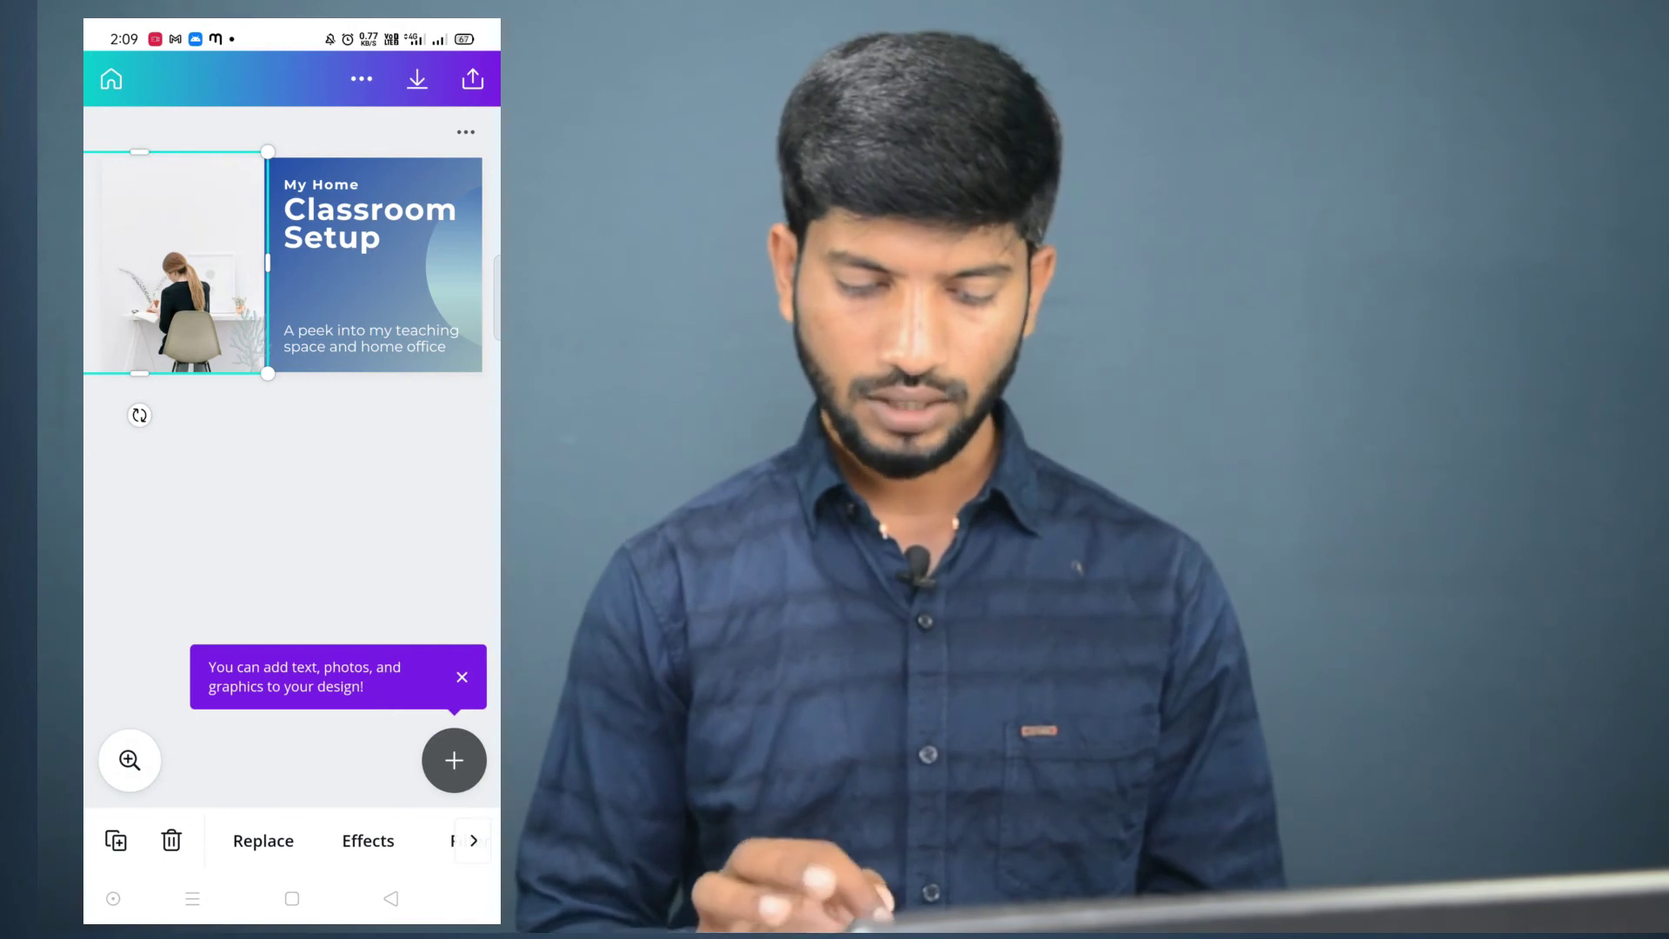
pyautogui.click(292, 521)
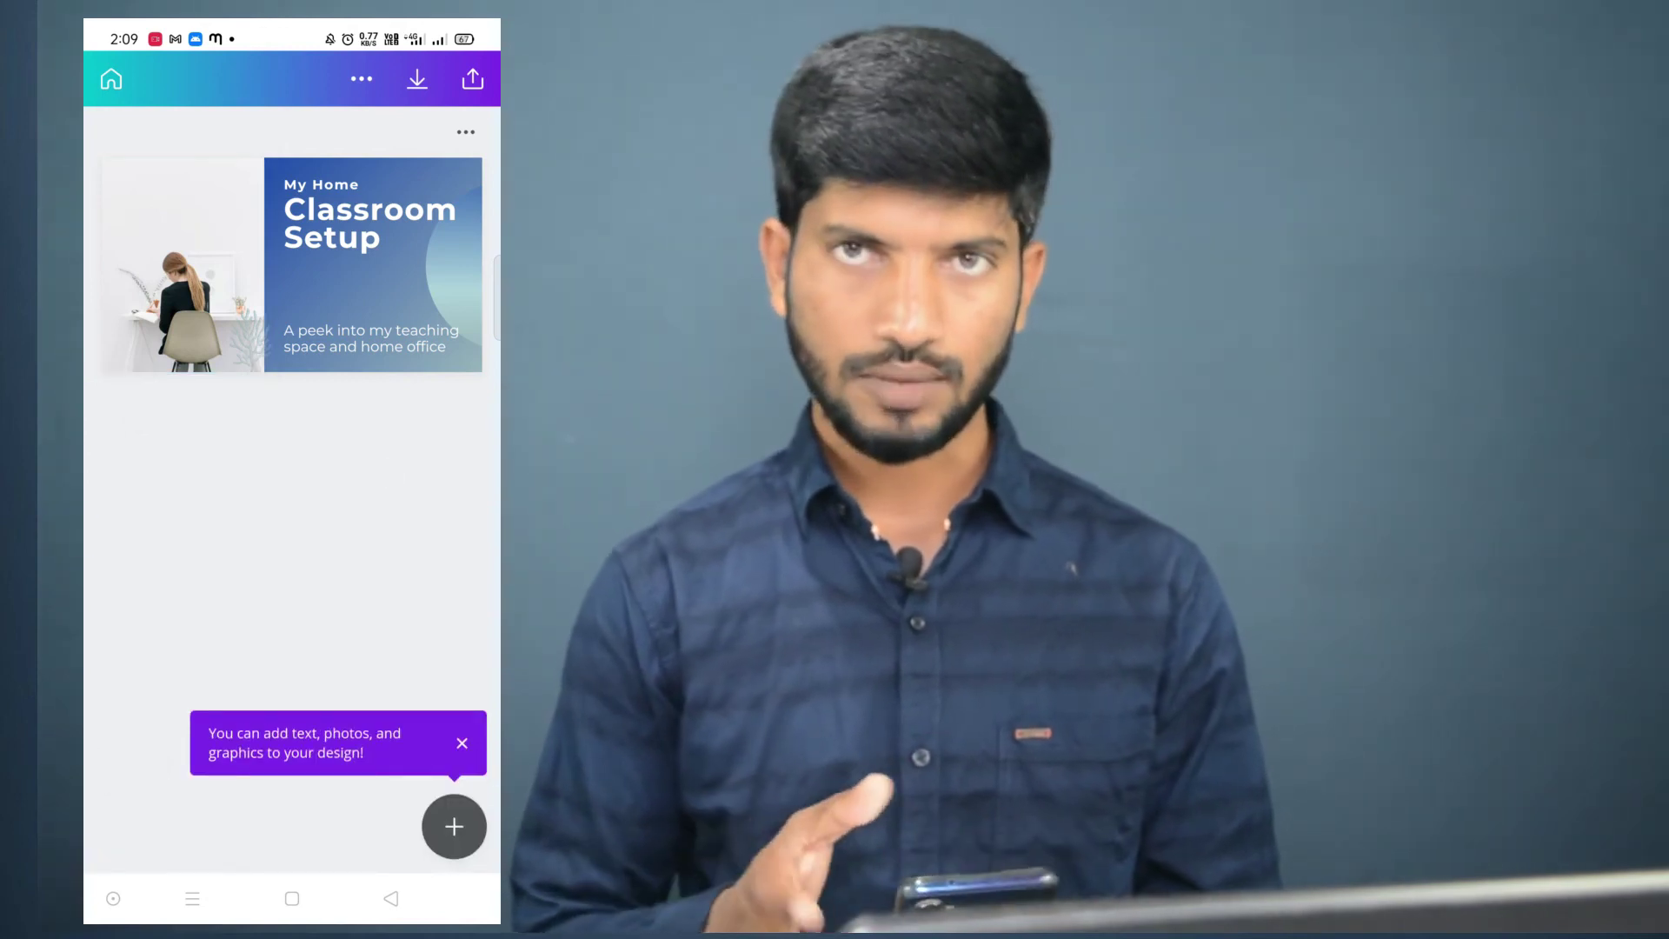
pyautogui.click(417, 79)
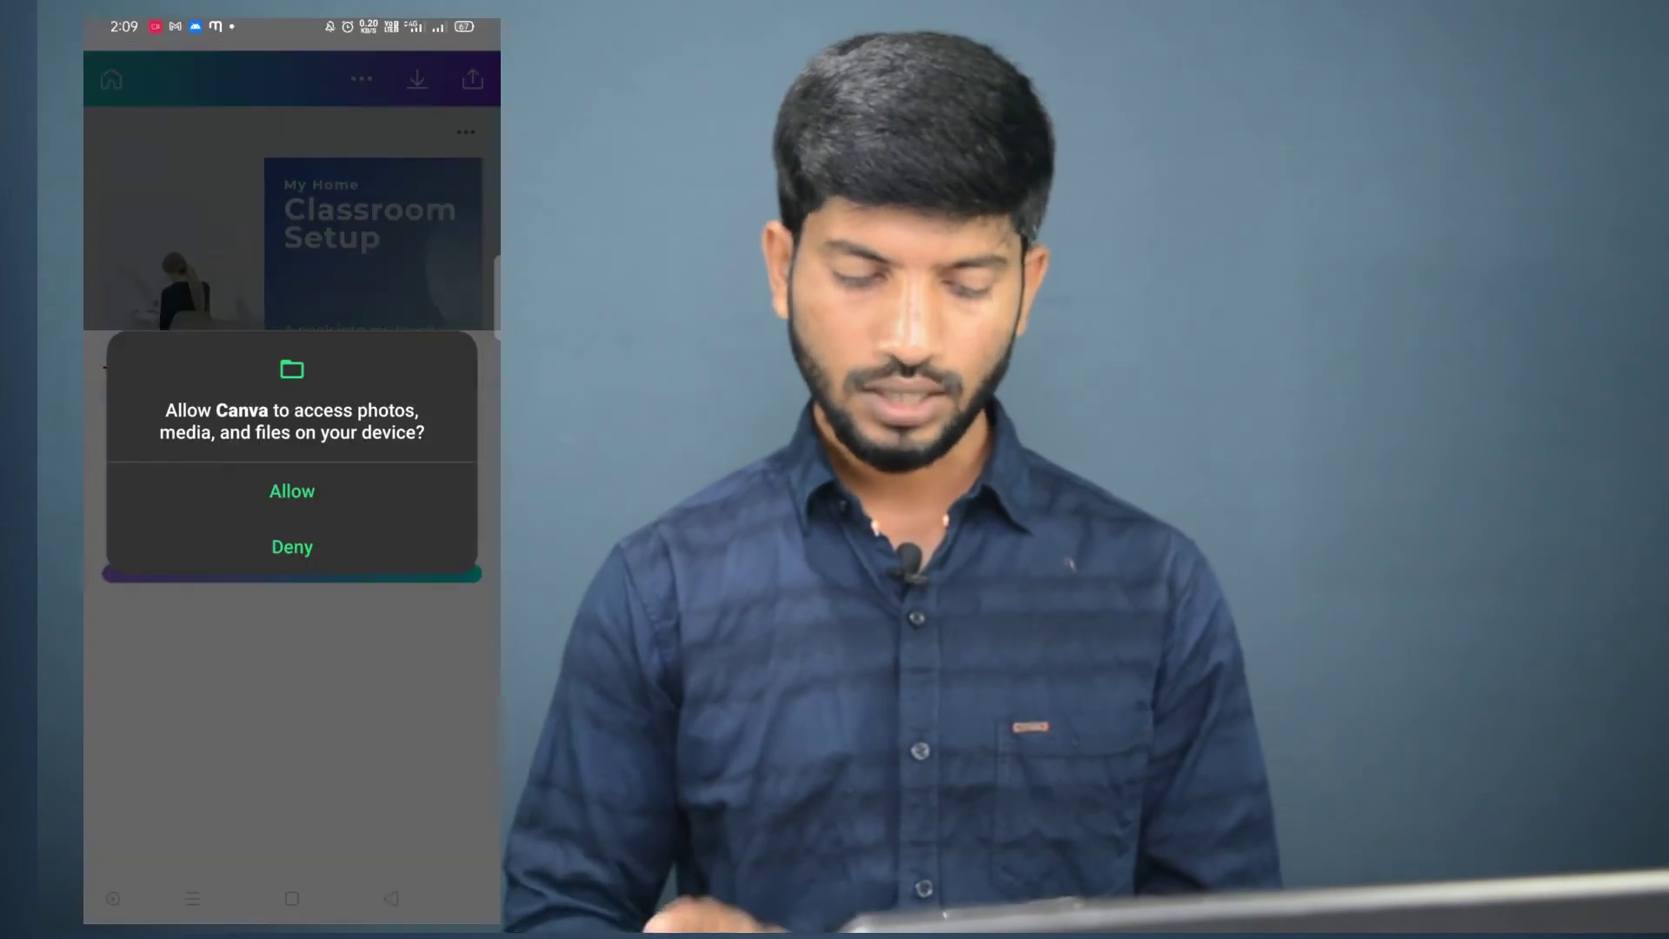
# Step: Allow photo and file access so the thumbnail saves, then dismiss the rating prompt
pyautogui.click(287, 475)
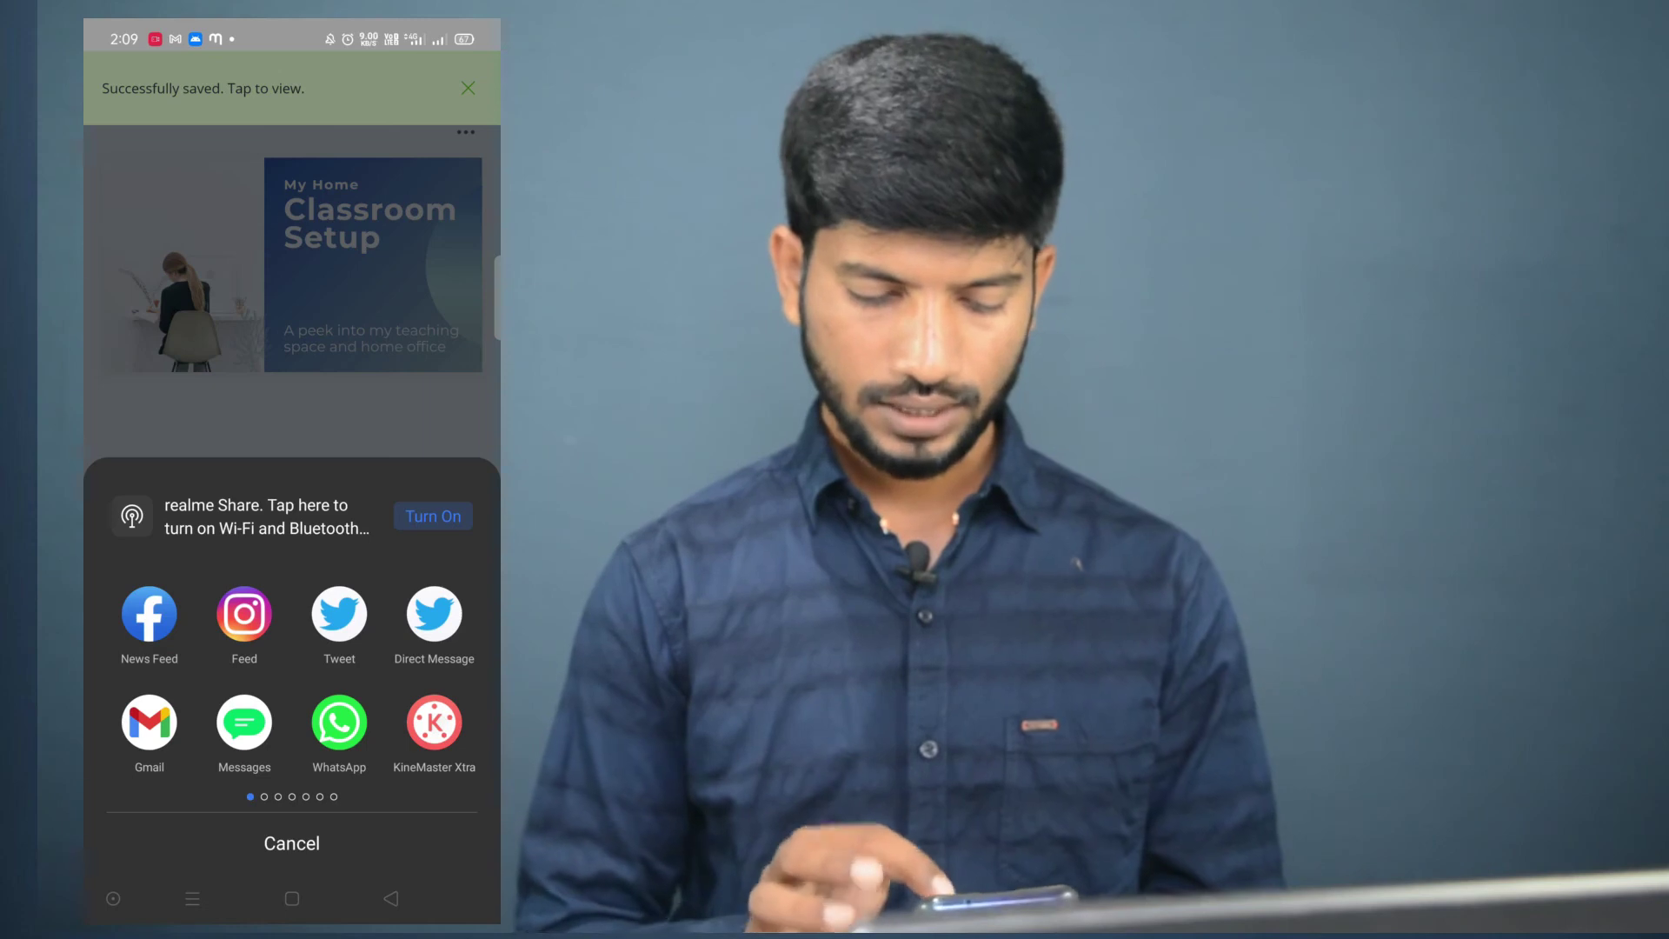
pyautogui.hscroll(5, 291, 687)
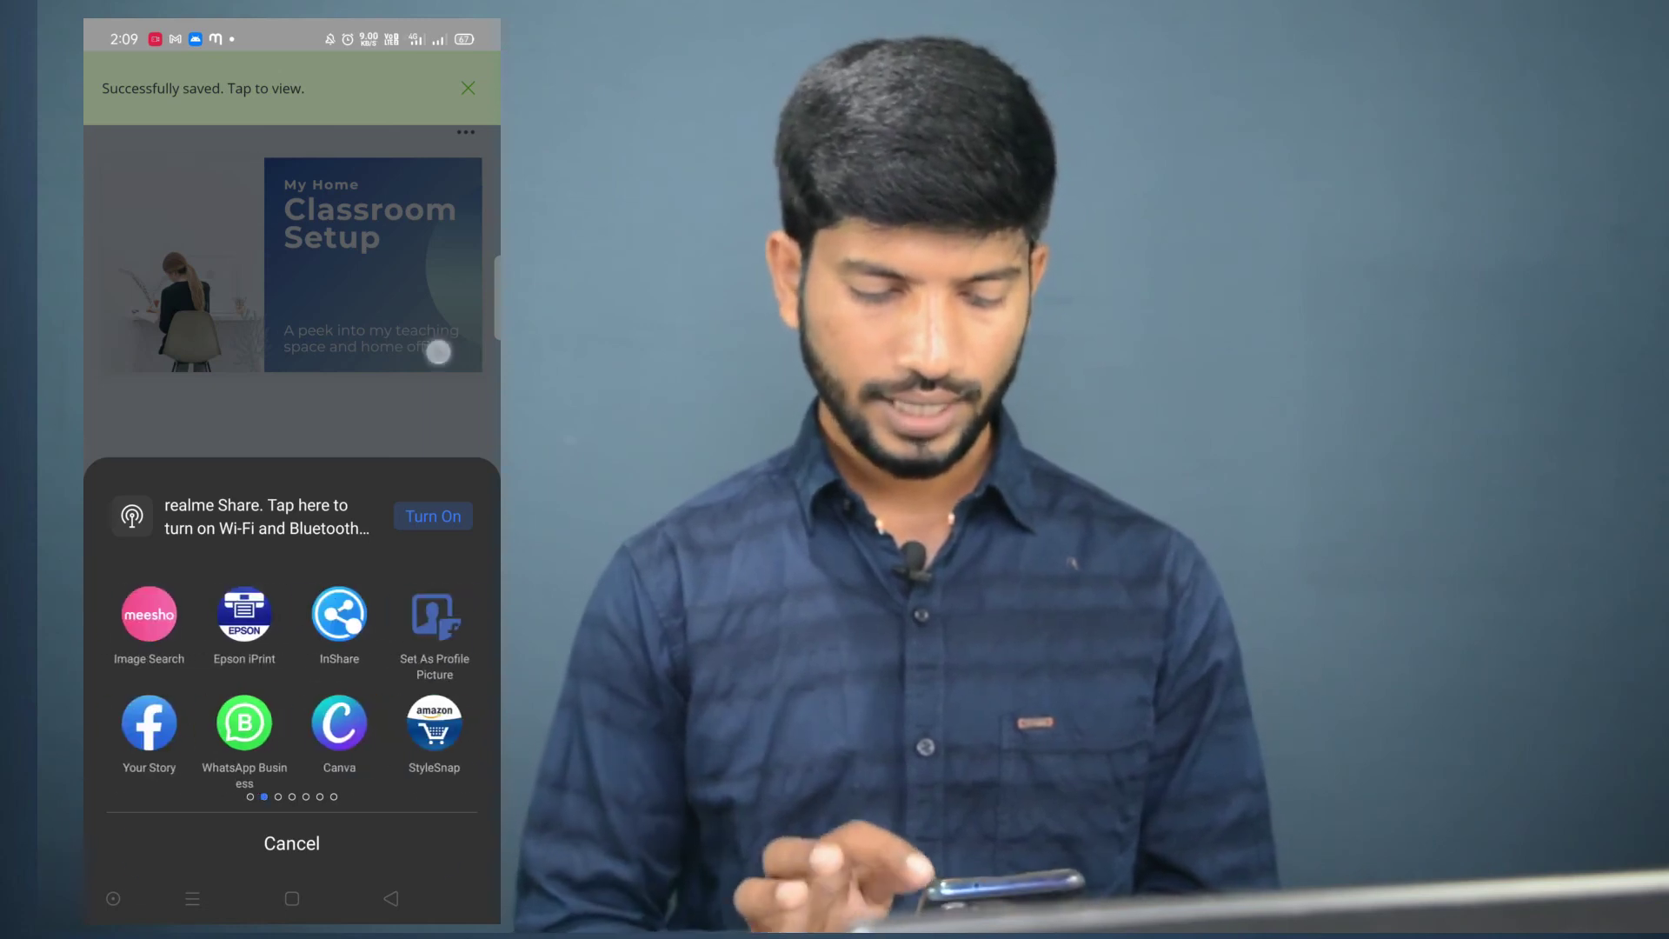
pyautogui.hscroll(-5, 291, 687)
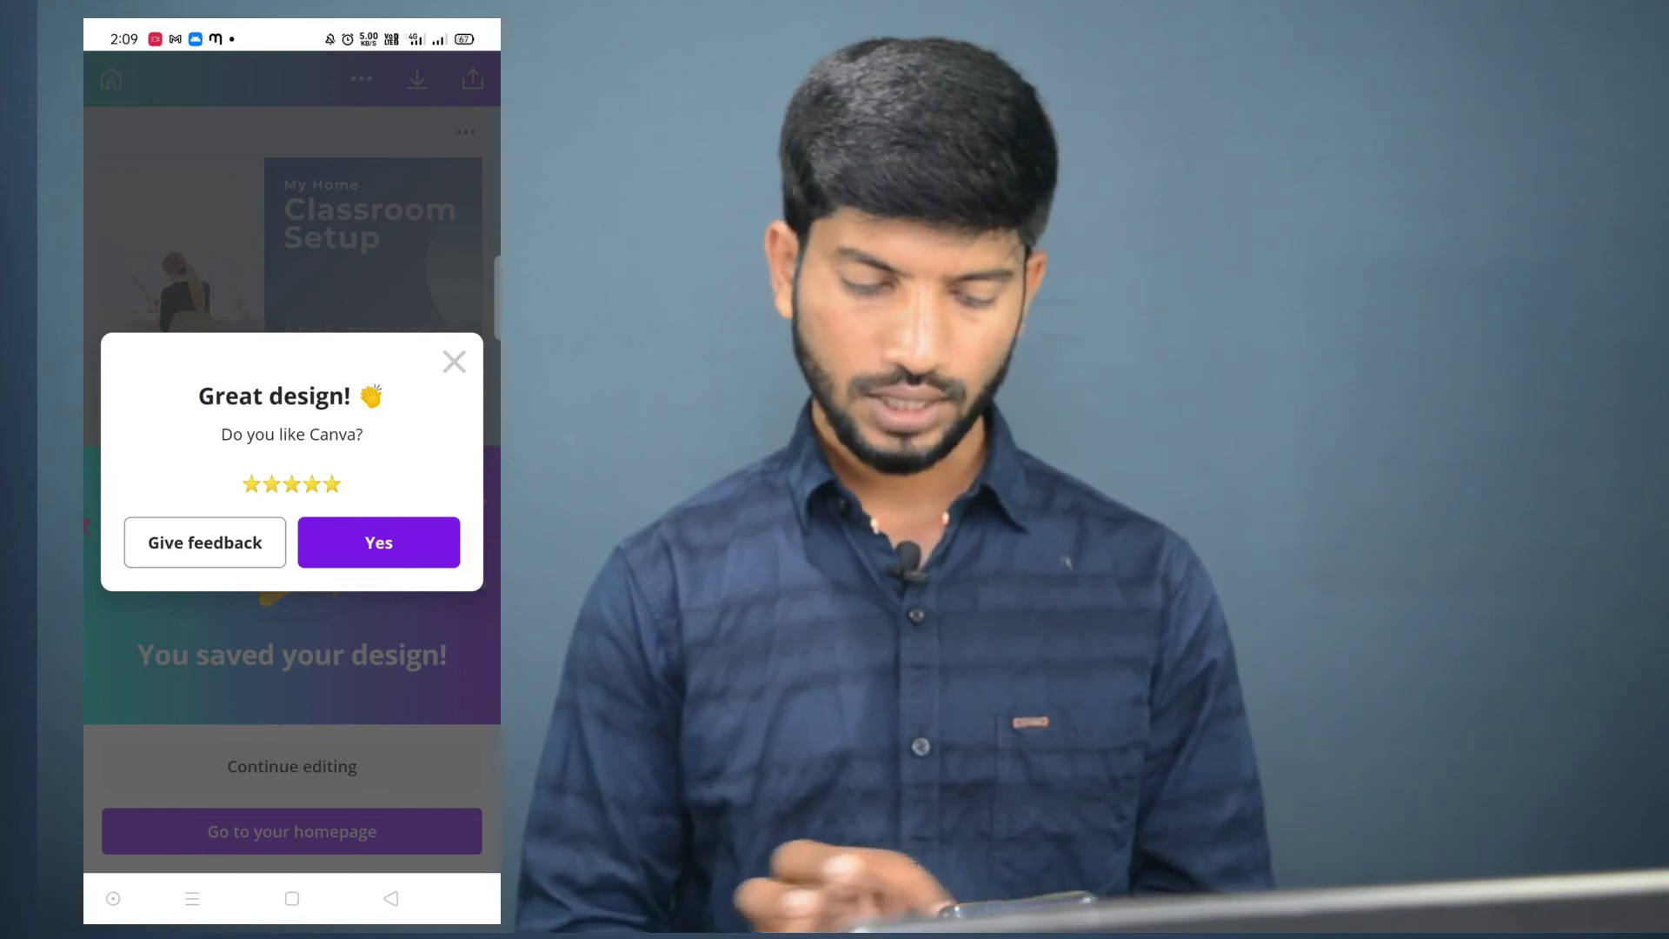
pyautogui.press('Escape')
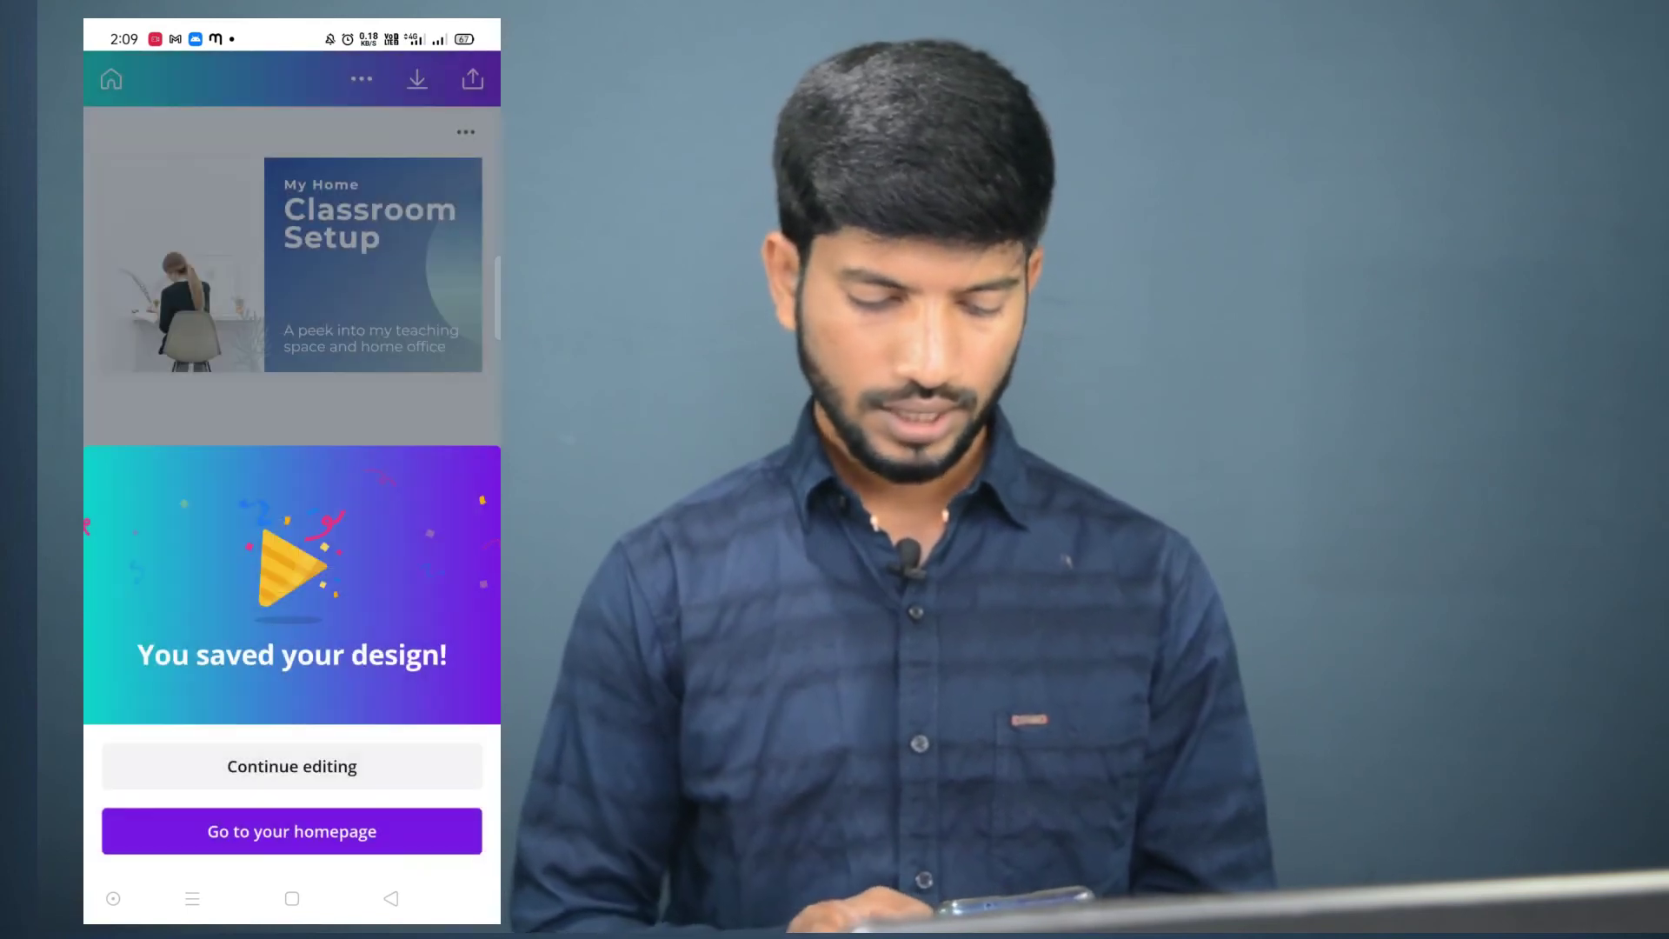